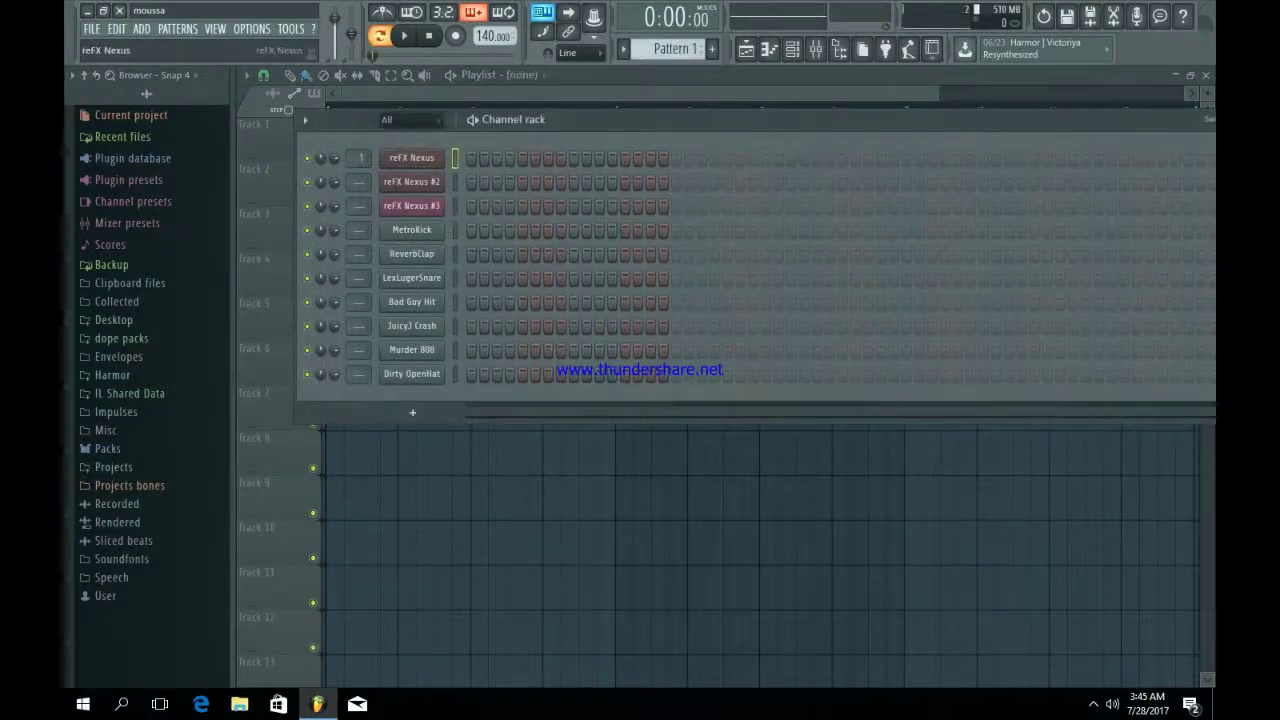
Open the first reFX Nexus instrument, audition its PN Nexus Grandpiano Octave preset with a test note, and close it.
click(411, 157)
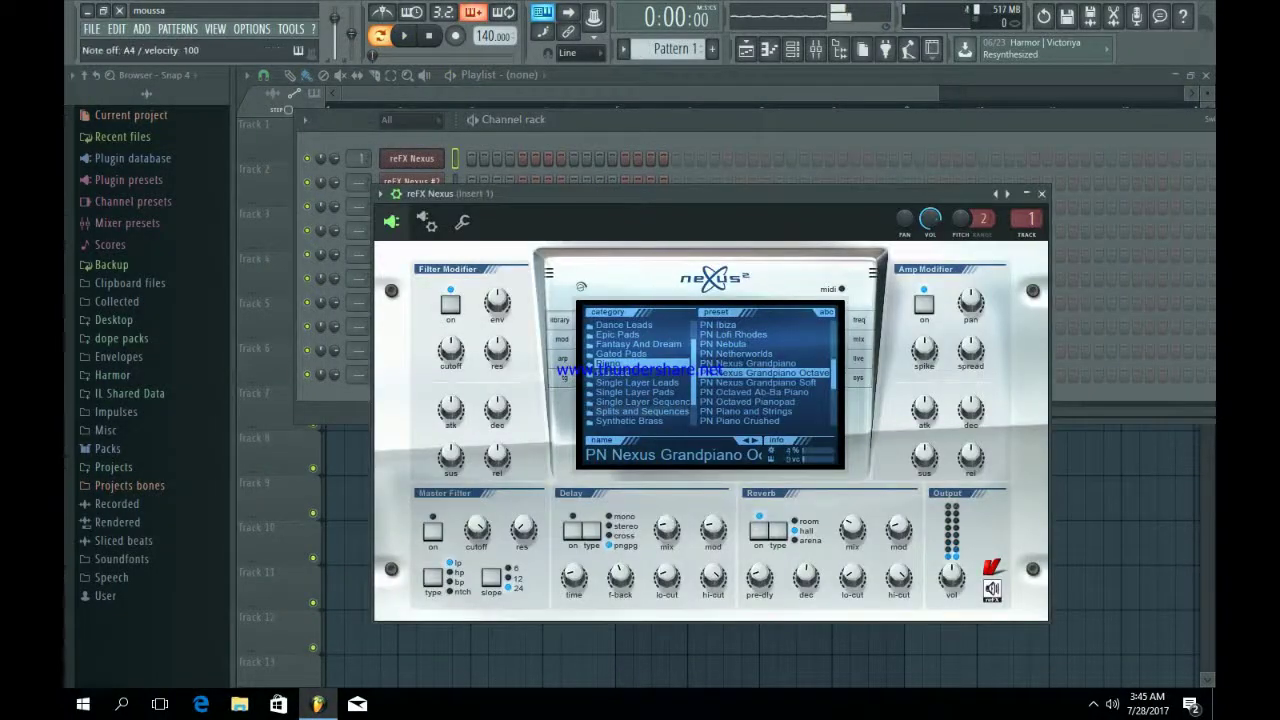
key(x)
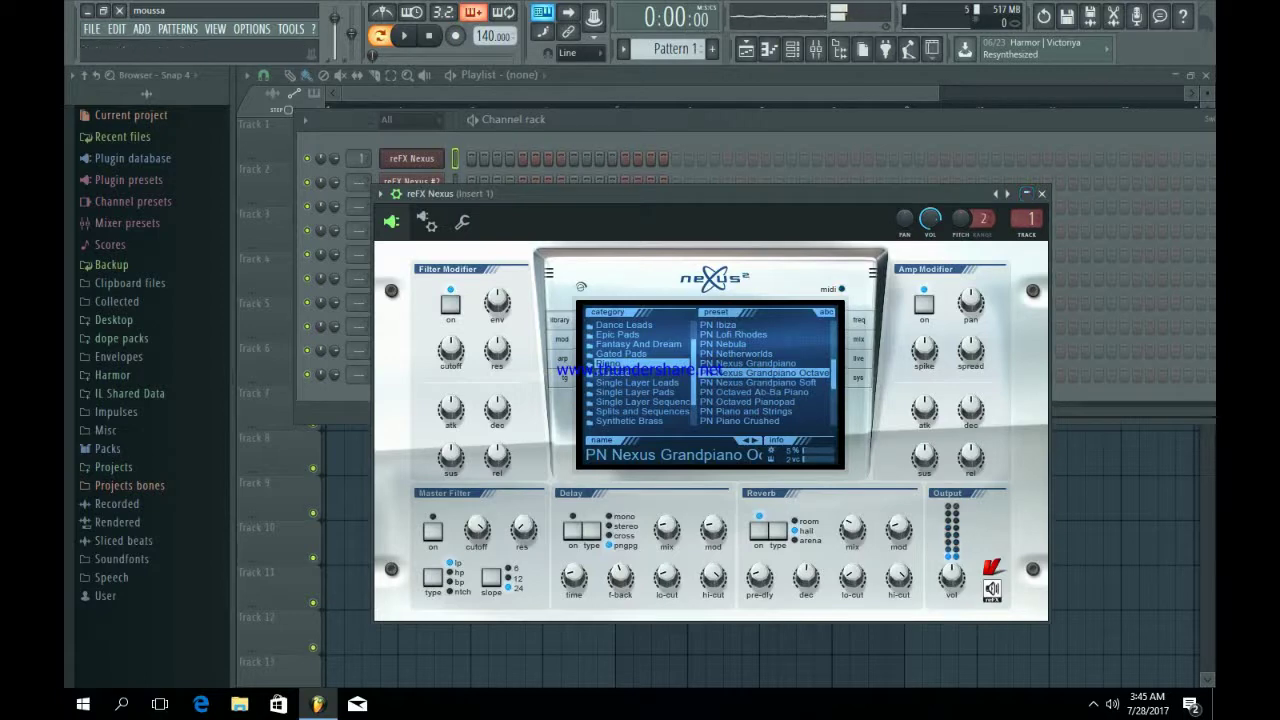
click(1041, 193)
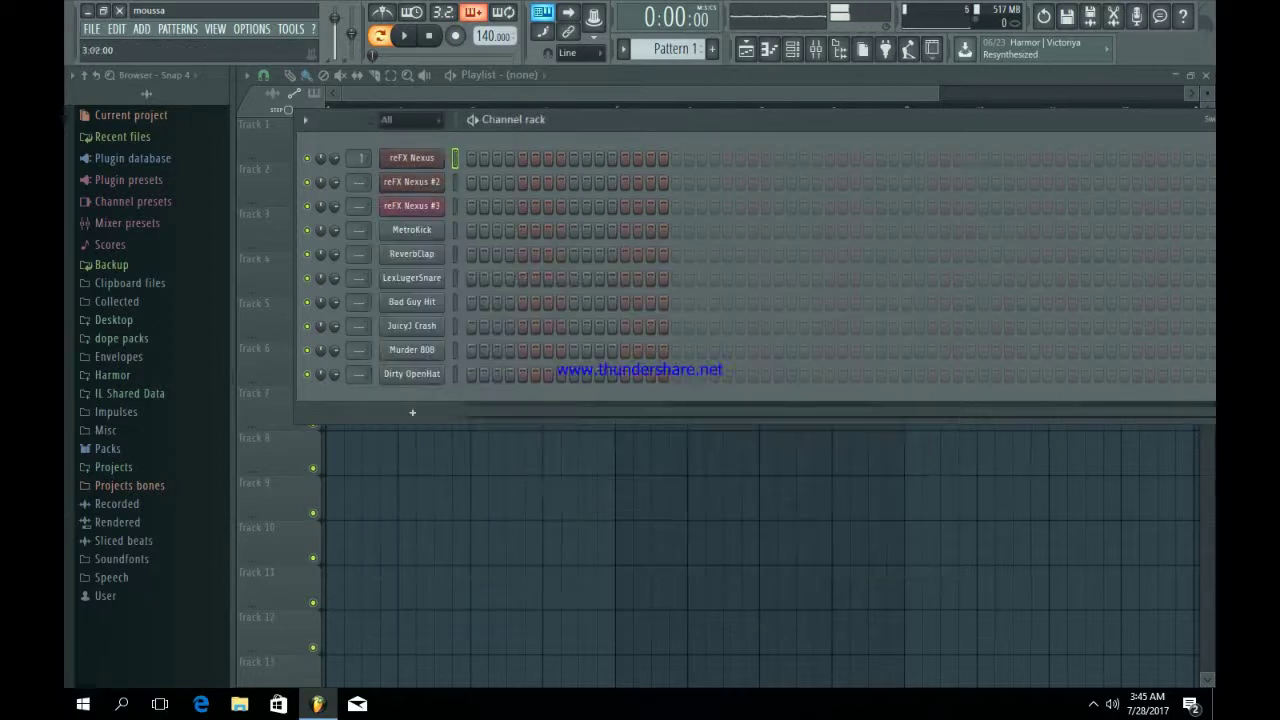
Open the piano roll for the first reFX Nexus channel and draw a one-bar E3 note at the start of bar 1.
right_click(450, 157)
click(478, 158)
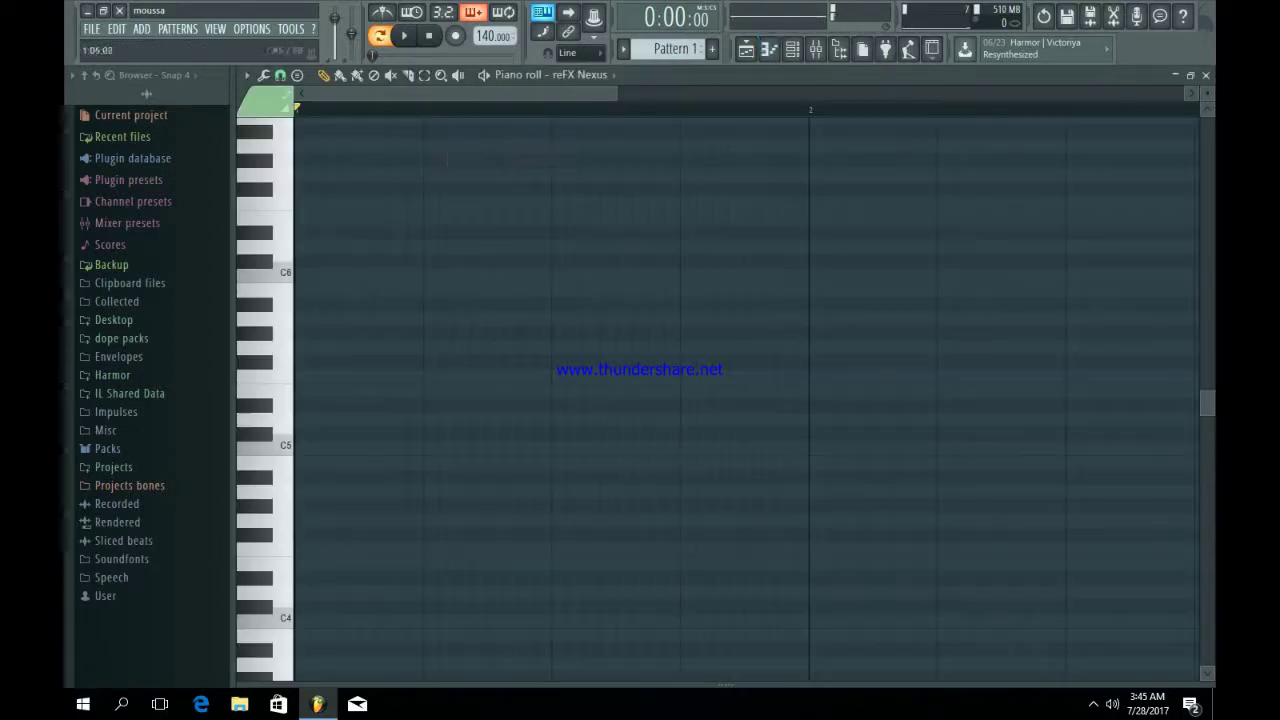
scroll(345, 502, down, 3)
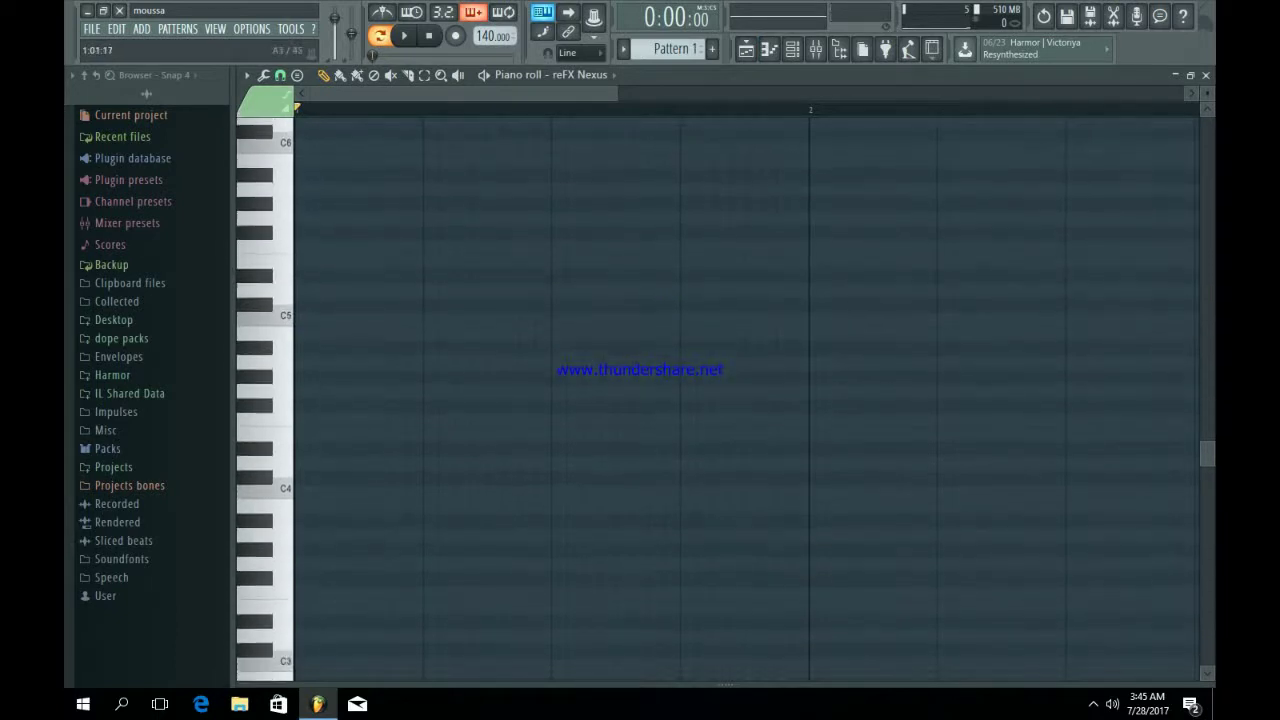
click(310, 607)
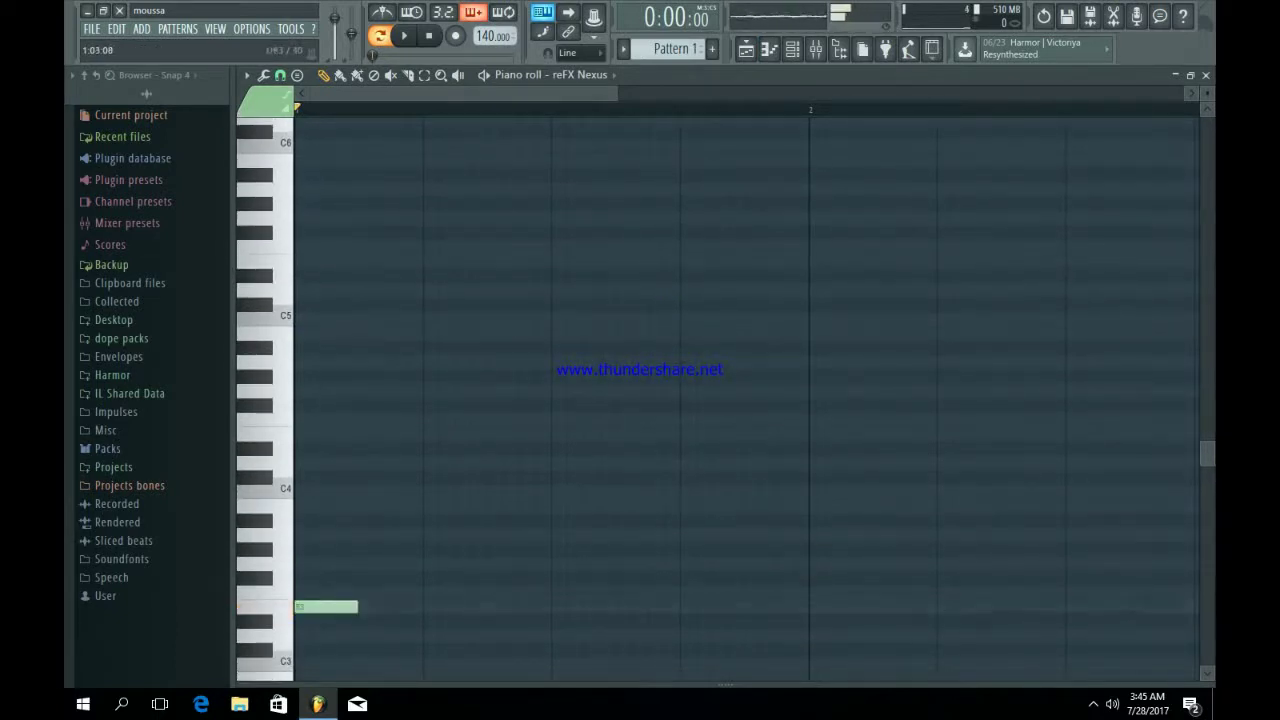
drag(437, 607, 742, 607)
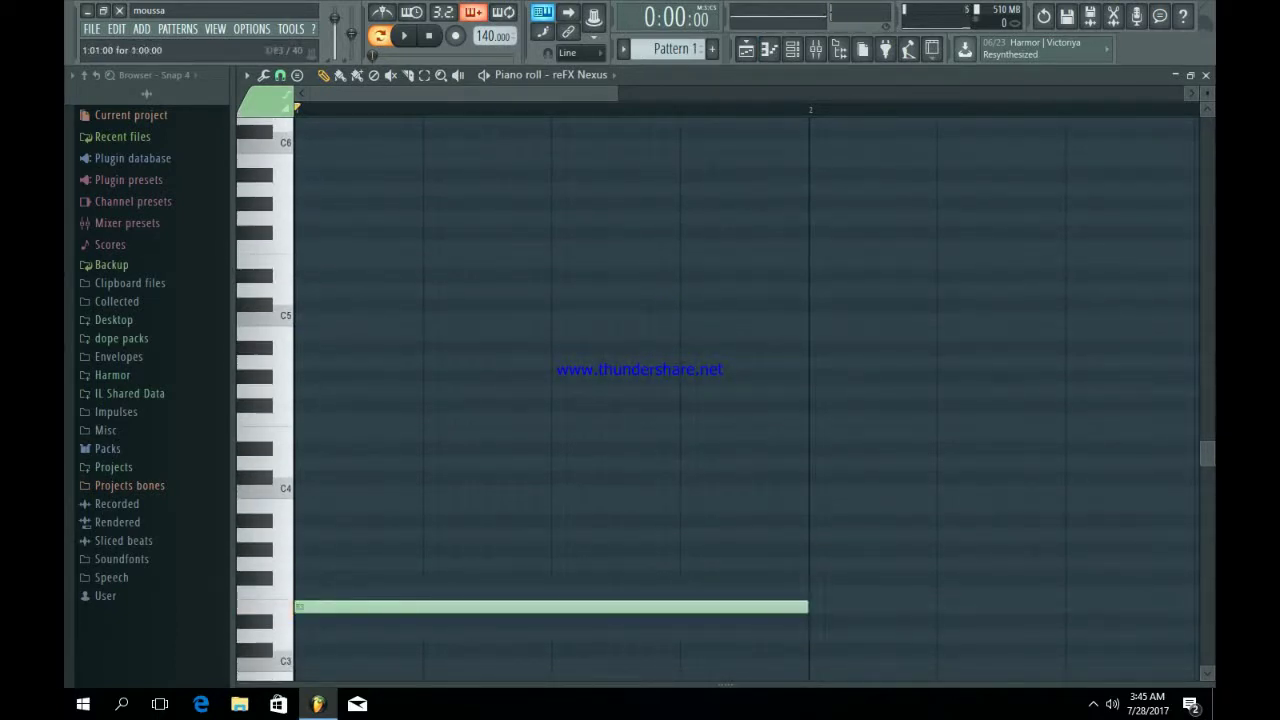
Add a one-bar A3 note above the E3 in bar 1, aligned to the bar start, and play it back.
drag(616, 93, 1180, 93)
key(space)
scroll(341, 330, up, 1)
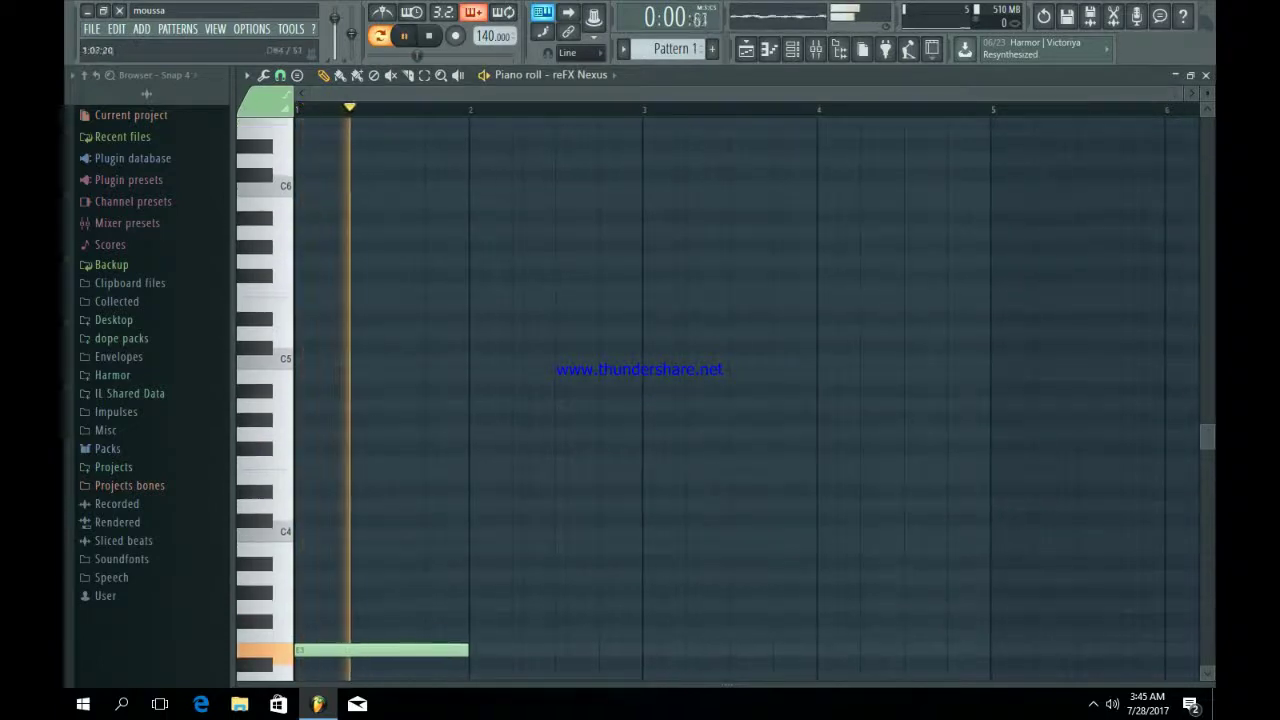
key(space)
scroll(745, 395, down, 2)
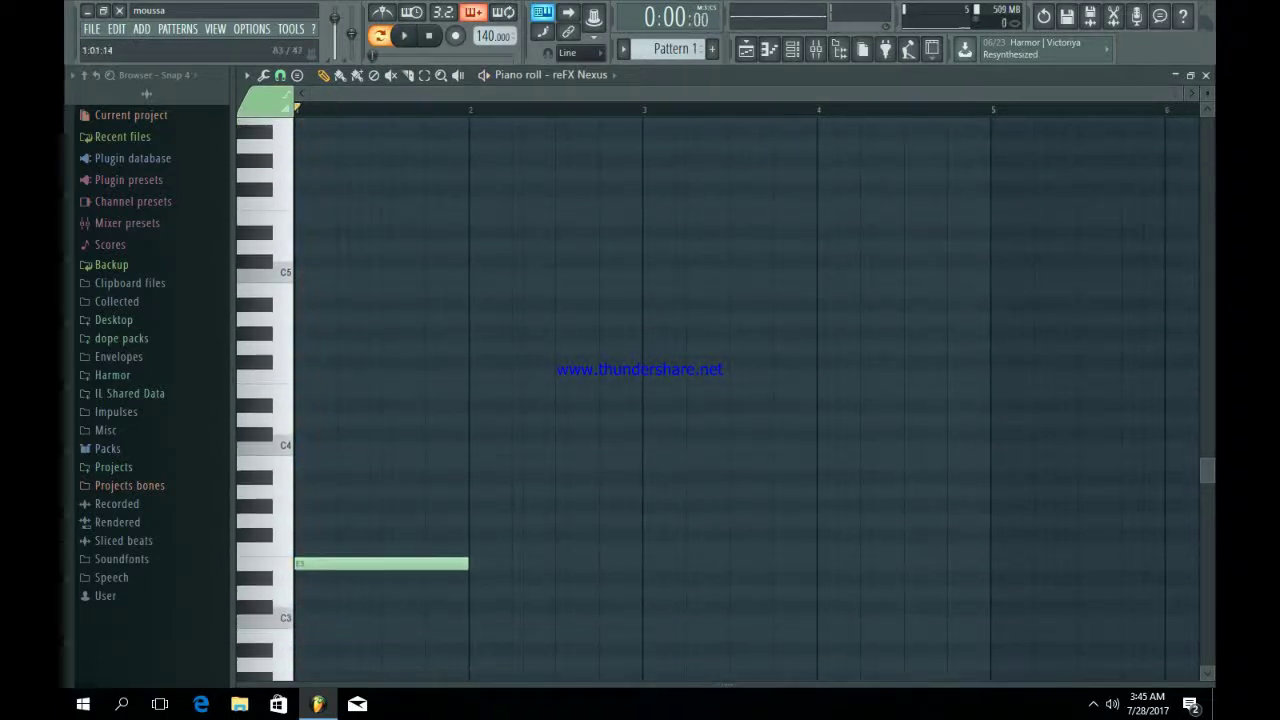
click(301, 491)
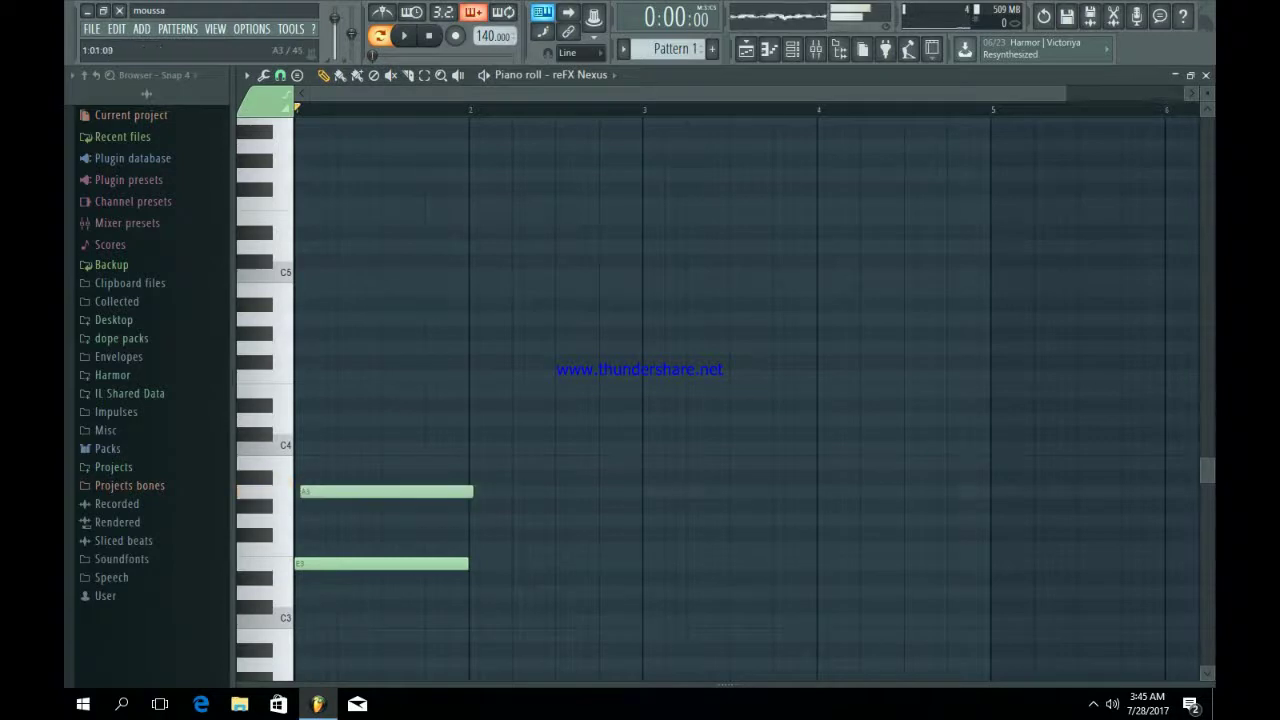
key(space)
key(space)
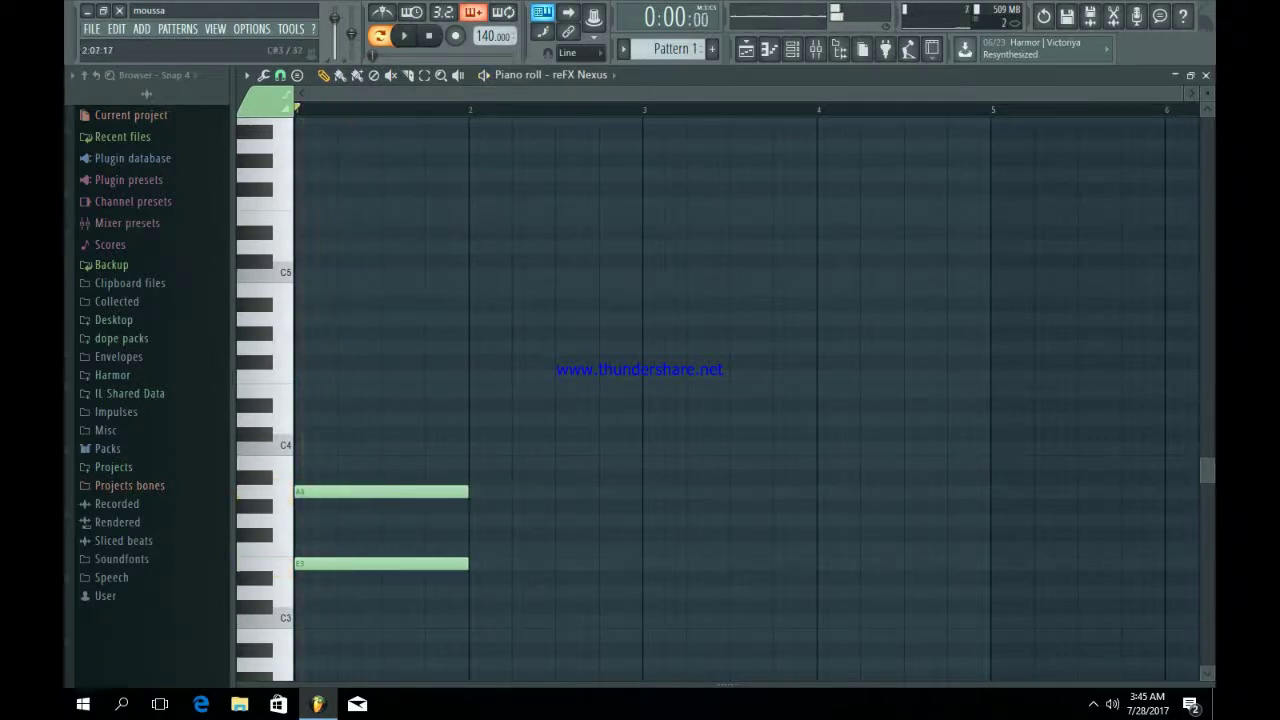
Transpose both bar 1 notes up one octave to E4 and A4 and play them back.
drag(542, 564, 293, 587)
right_click(627, 450)
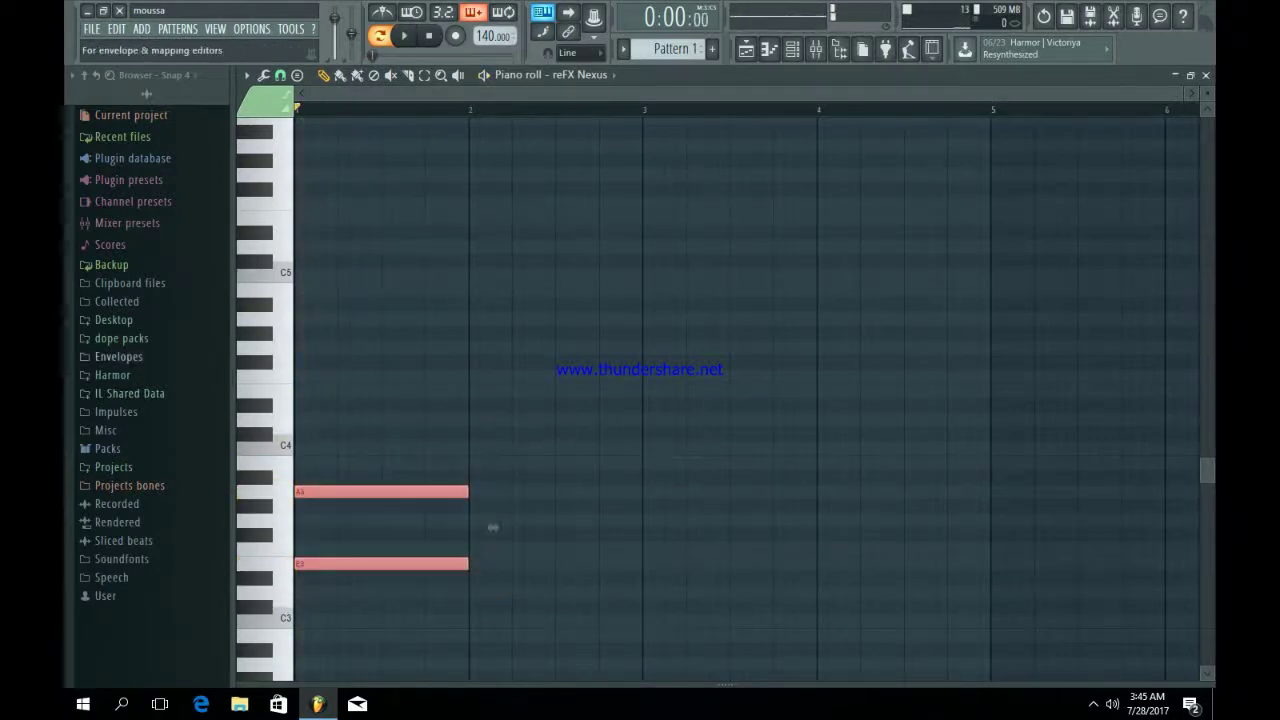
key(ctrl+Up)
key(space)
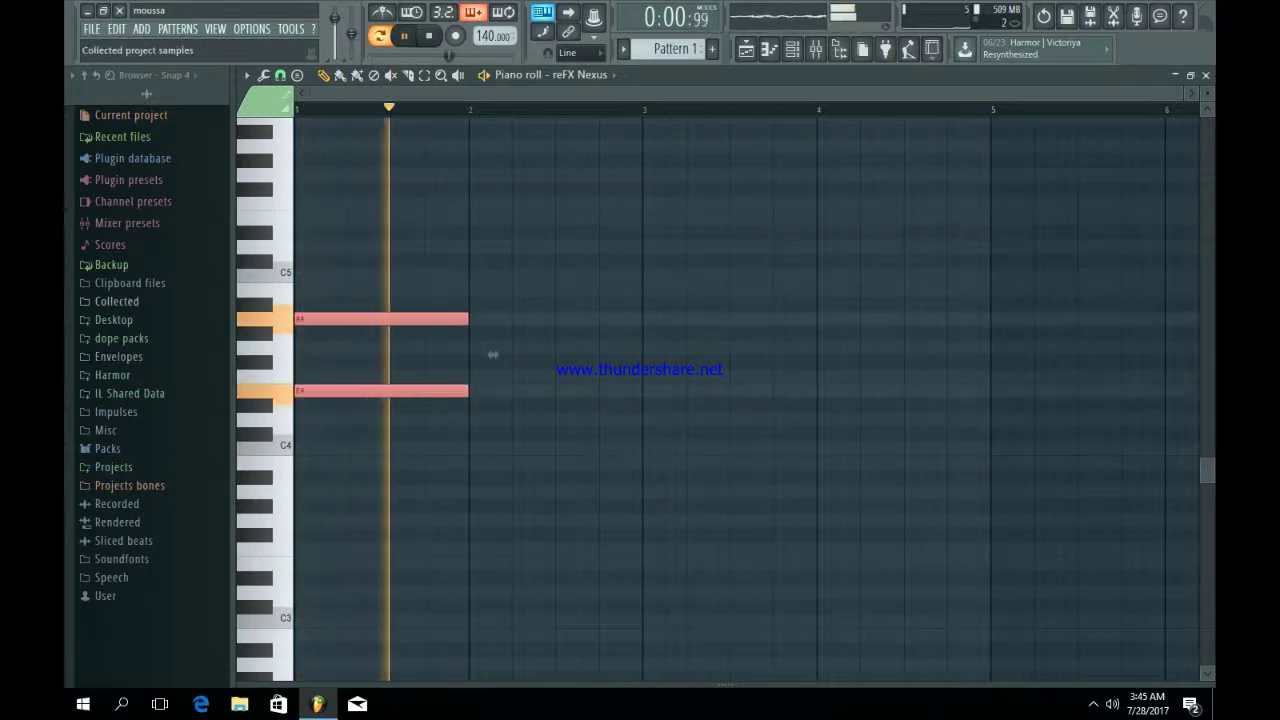
scroll(493, 428, up, 2)
key(space)
scroll(493, 428, up, 2)
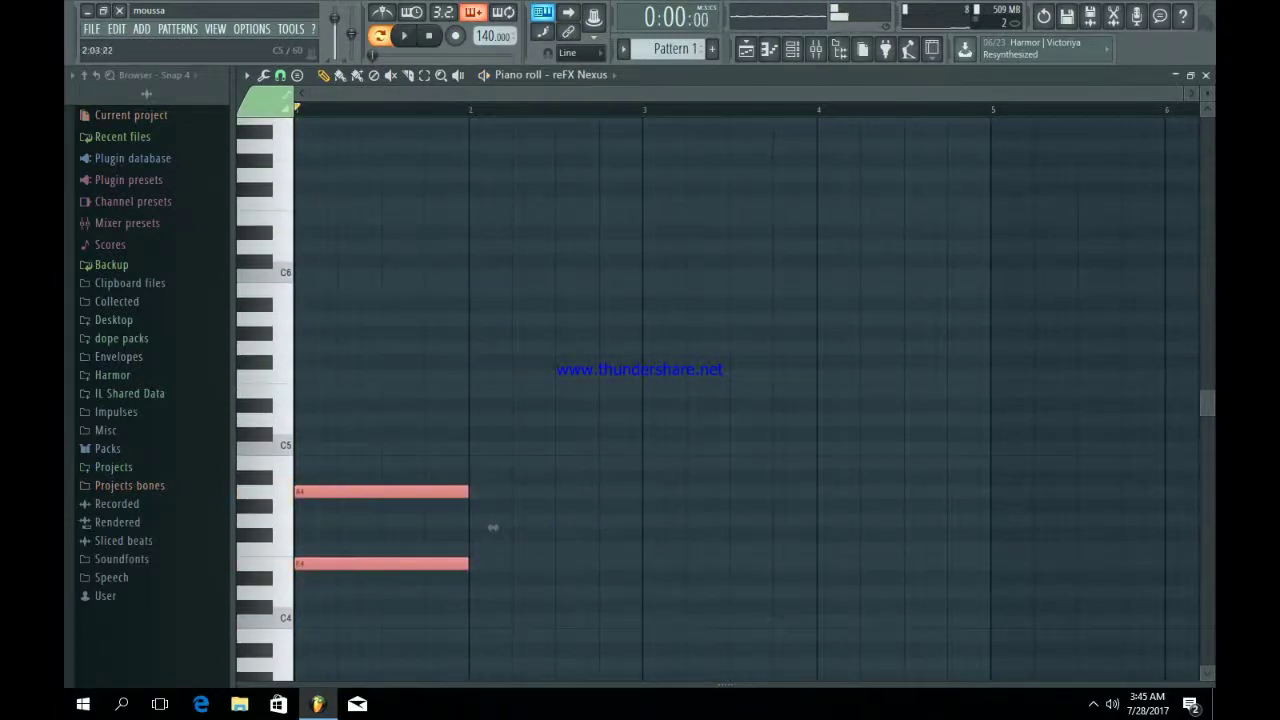
Start the bar 1 melody with one-beat C6 and B5 notes on beats 1 and 2, and play it back.
click(319, 275)
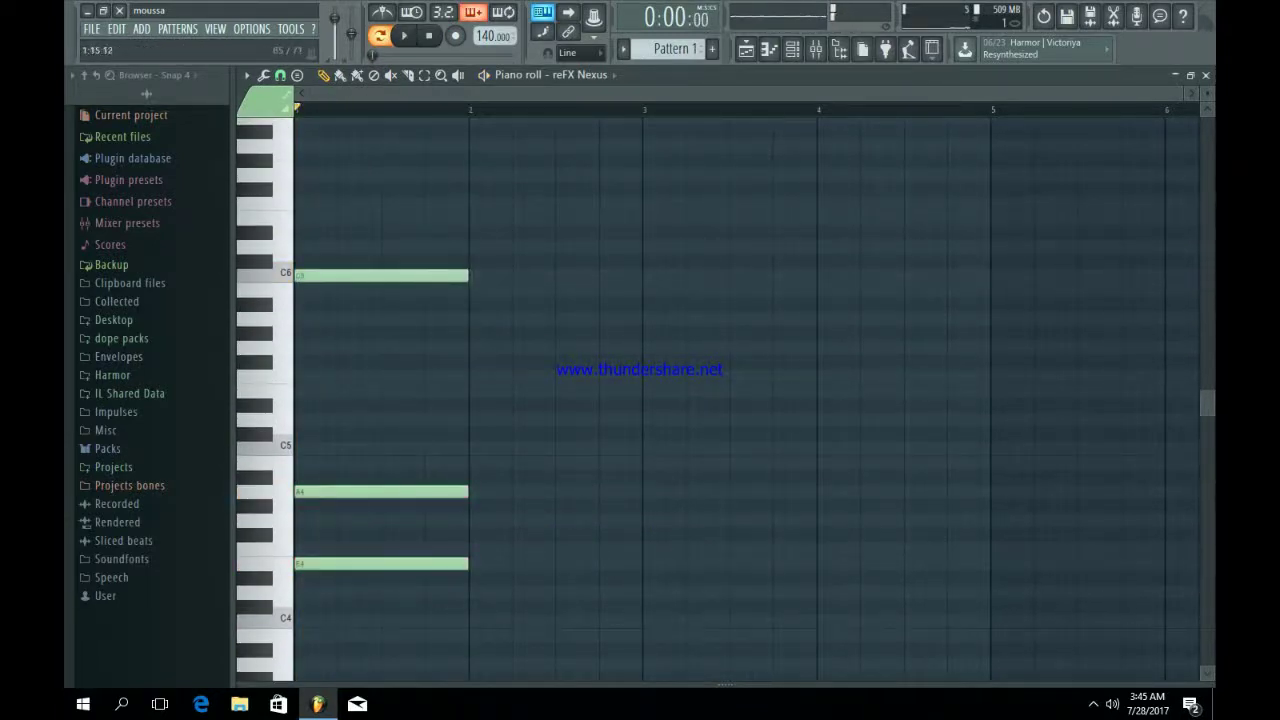
drag(466, 276, 336, 278)
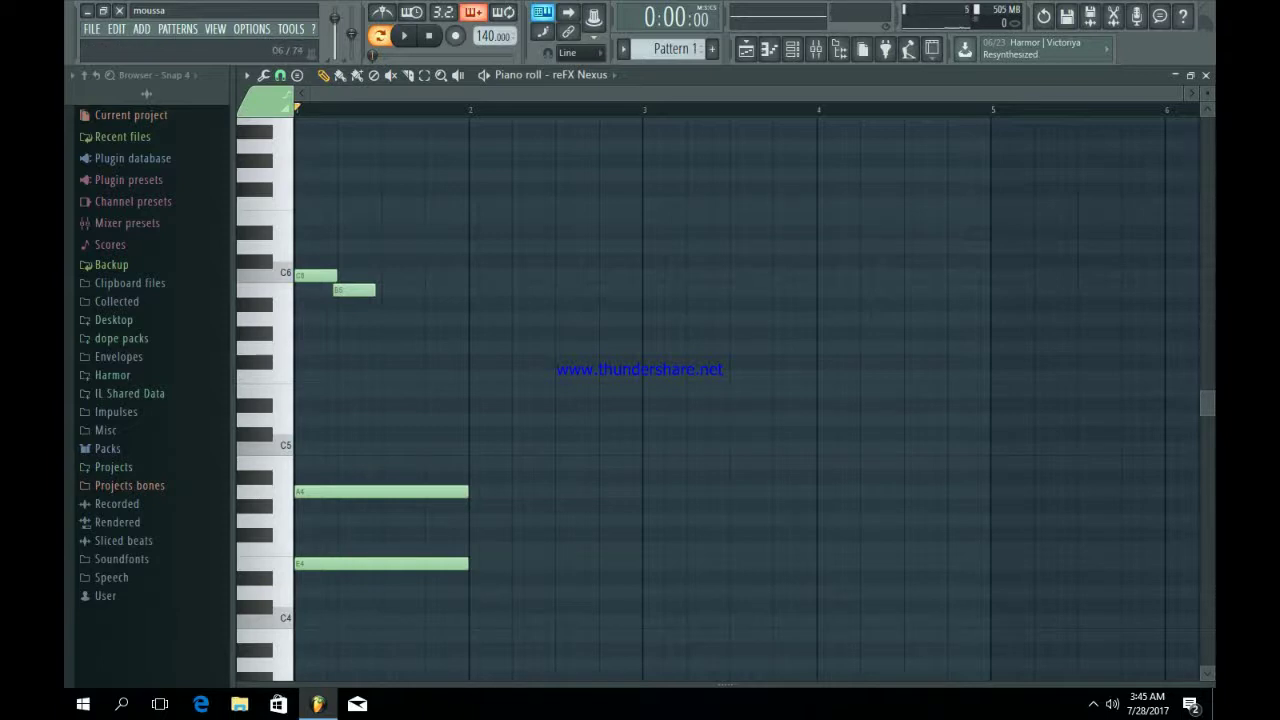
drag(352, 290, 363, 290)
key(space)
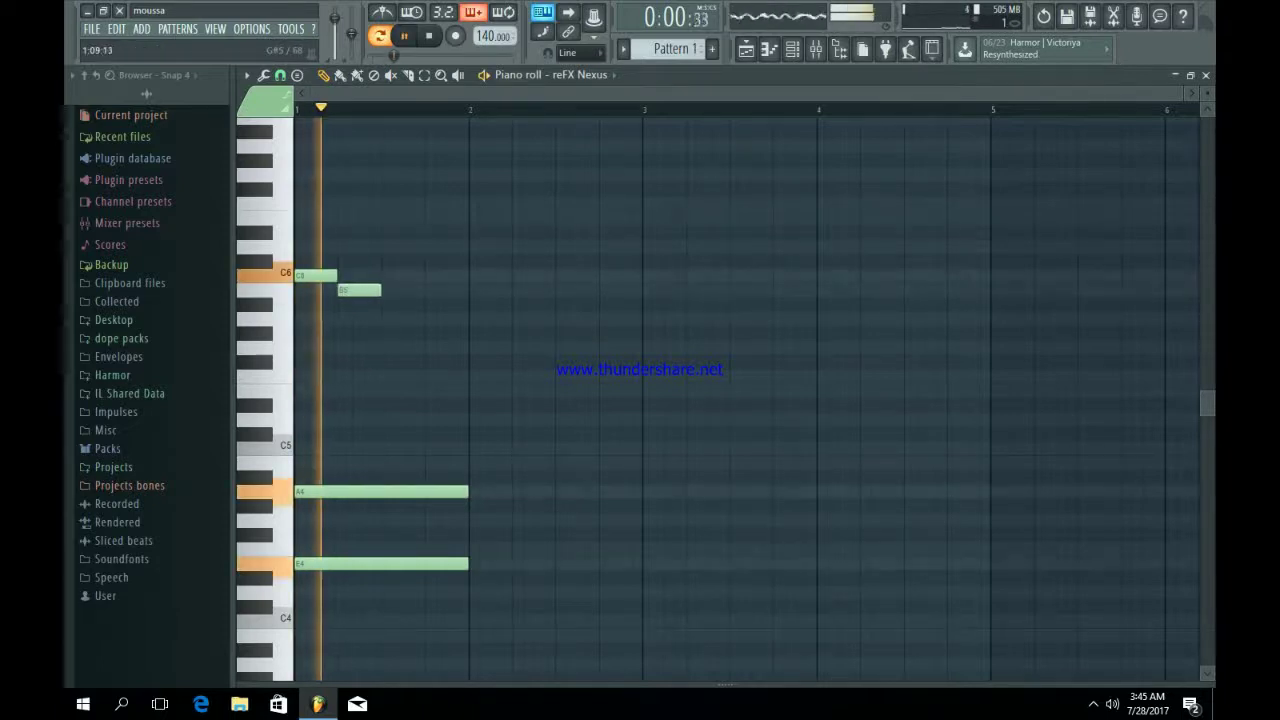
Complete the bar 1 melody with one-beat A5 and C6 notes on beats 3 and 4, and play it back.
click(397, 347)
key(space)
drag(397, 347, 397, 318)
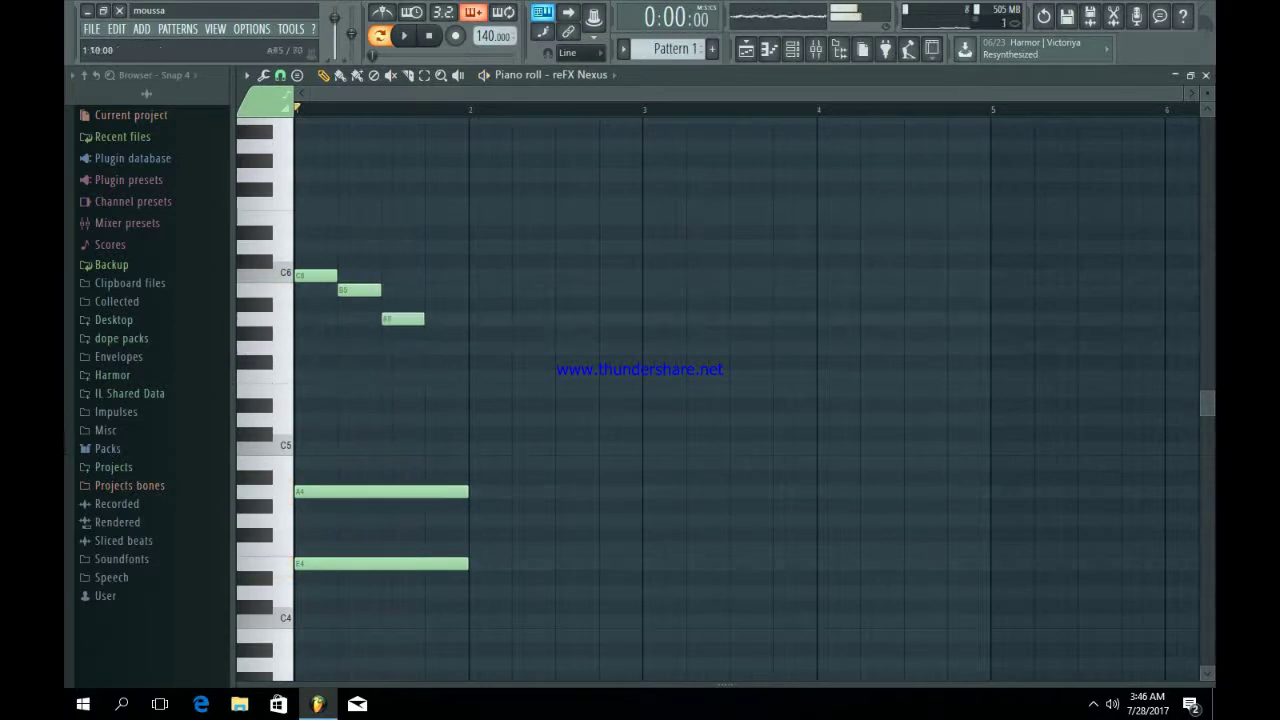
key(space)
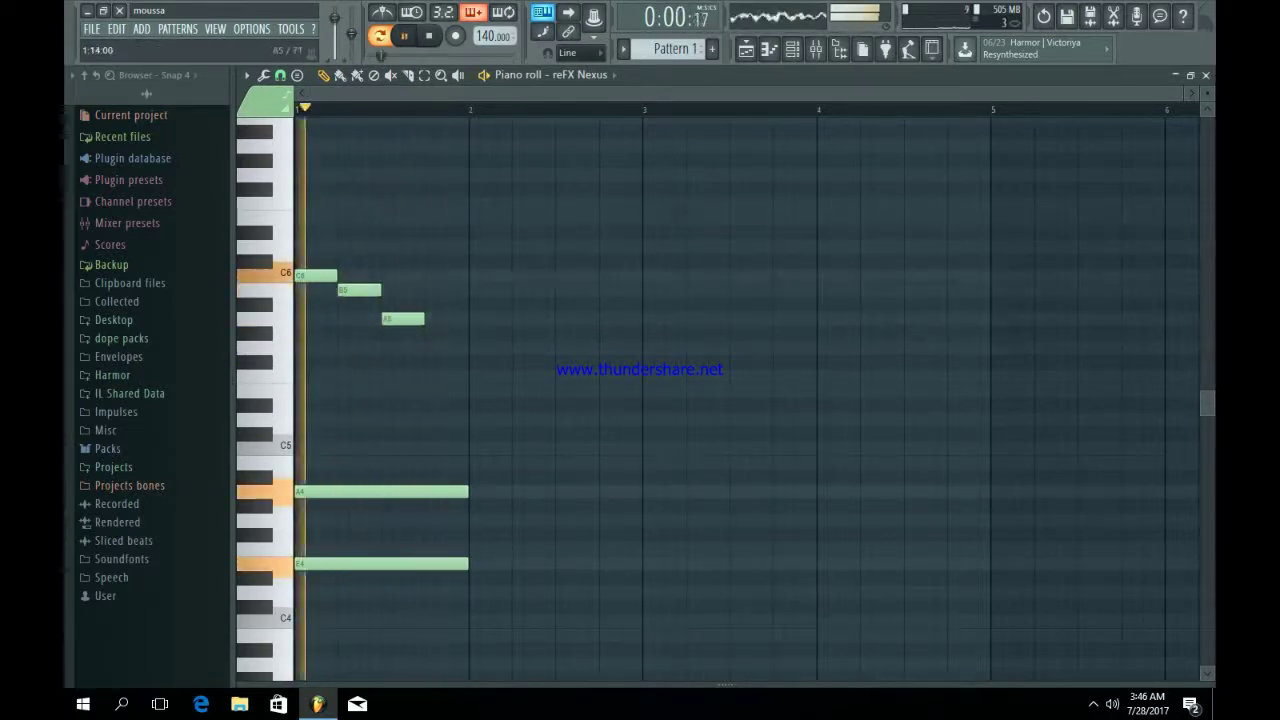
click(430, 290)
key(space)
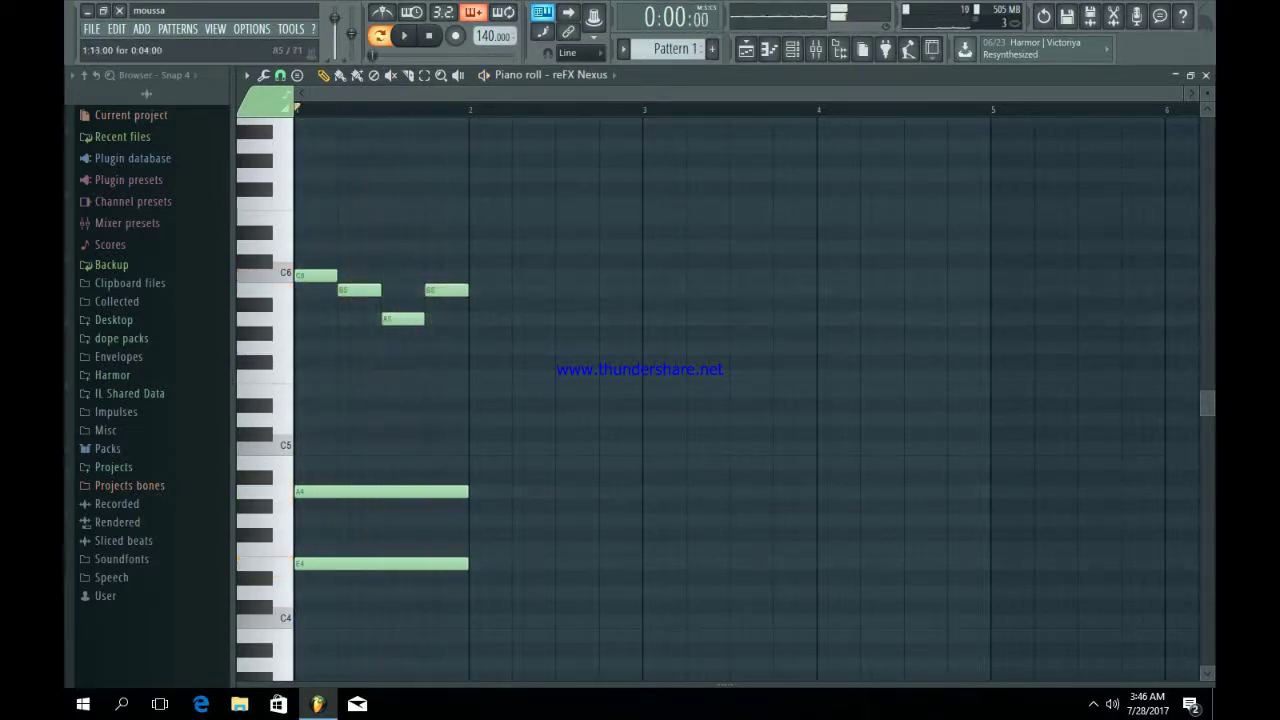
drag(430, 290, 430, 275)
key(space)
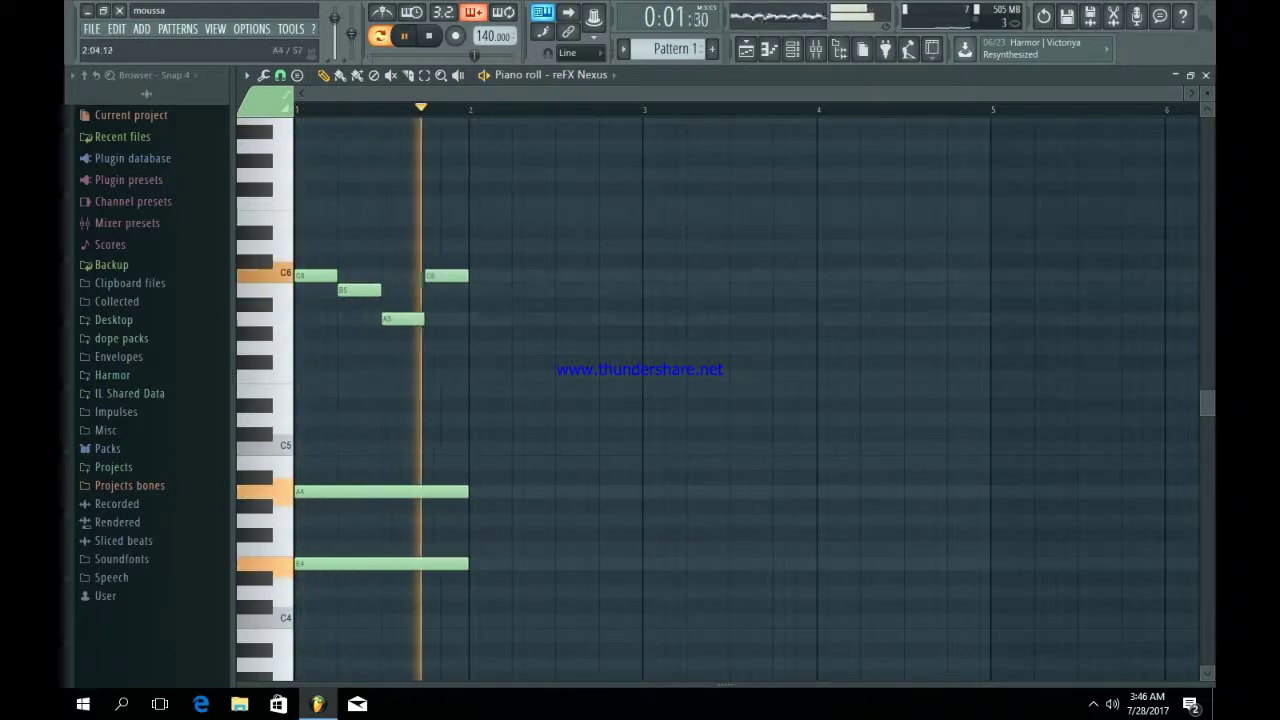
key(space)
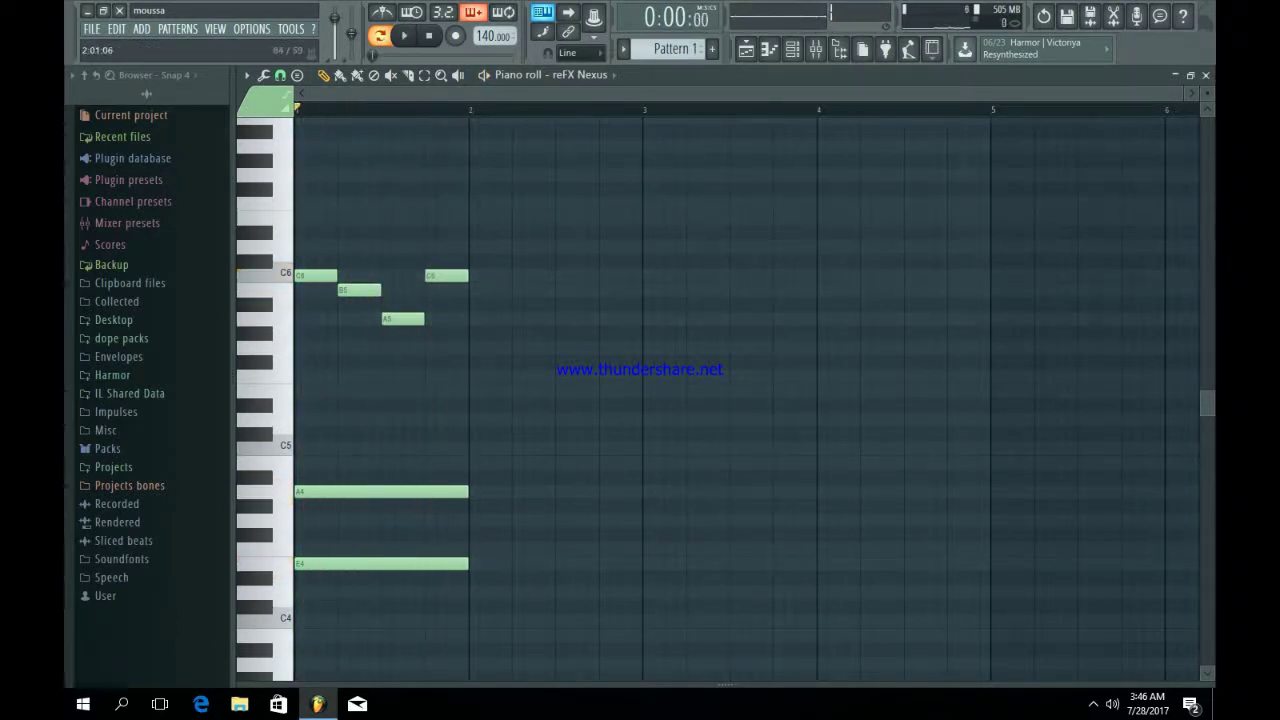
Draw one-bar A4 and D5 chord notes side by side in time across bar 2 and start playback.
click(472, 463)
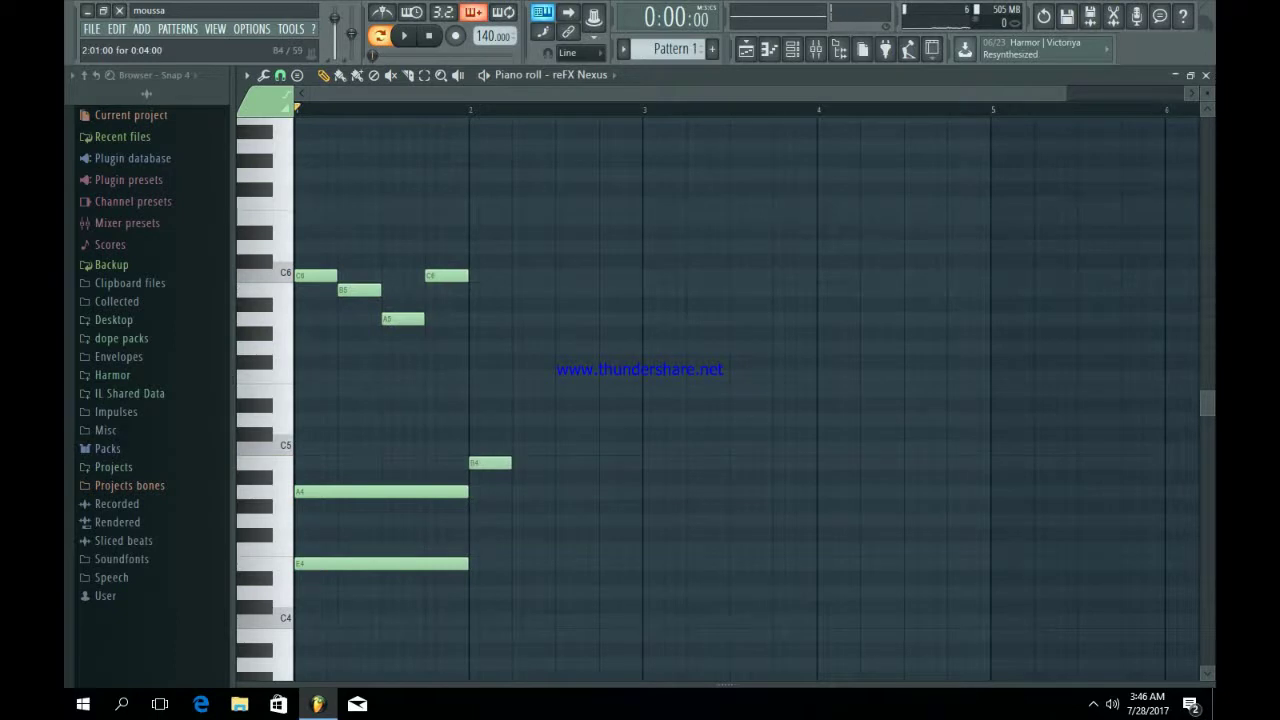
right_click(490, 463)
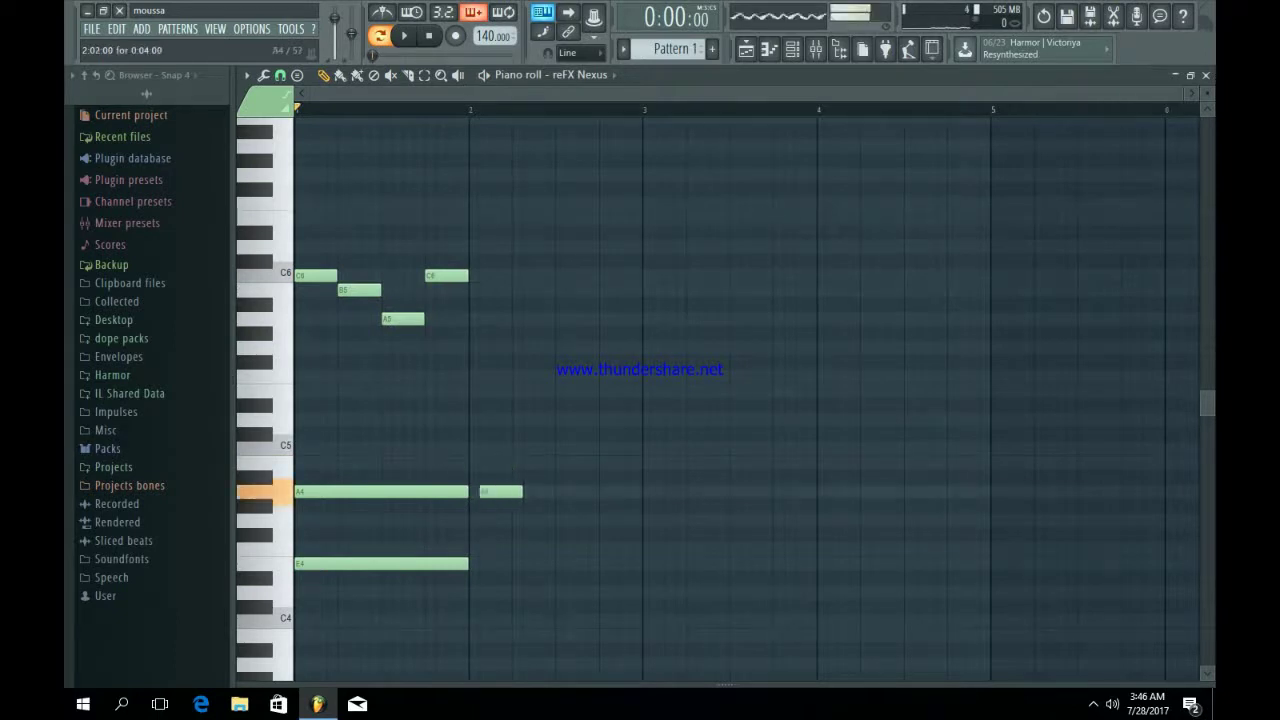
drag(510, 491, 631, 491)
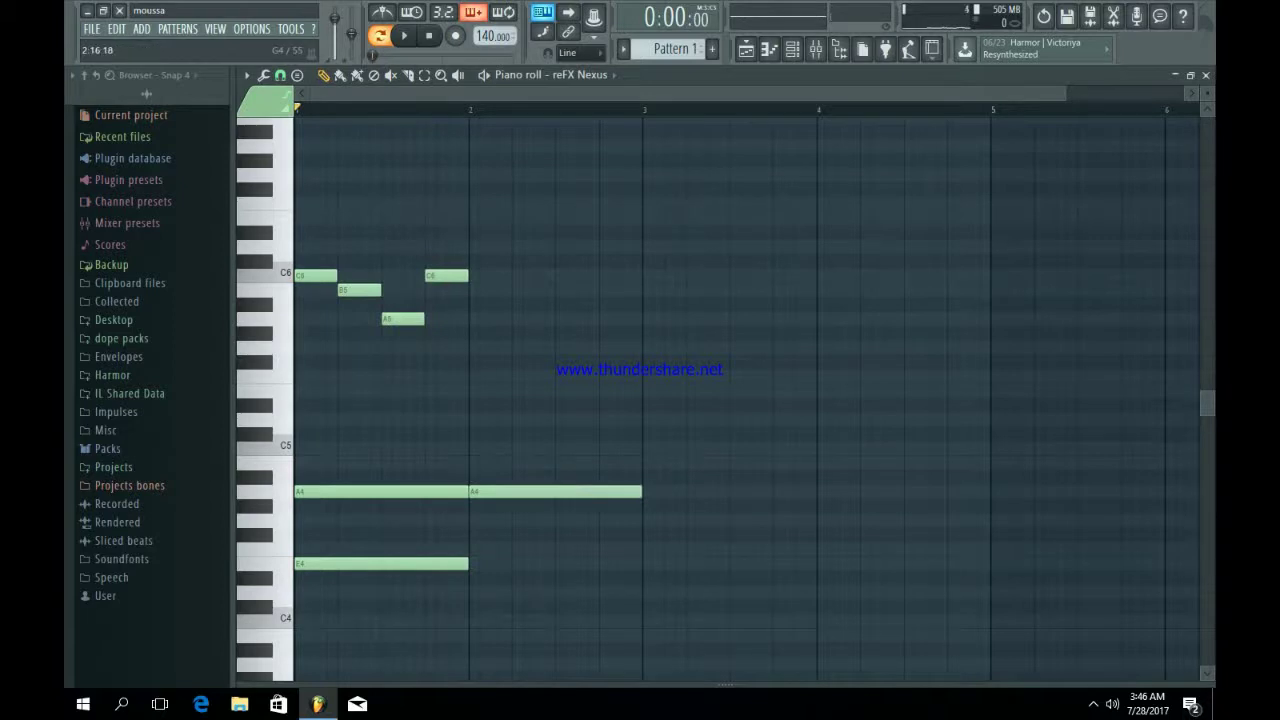
click(475, 420)
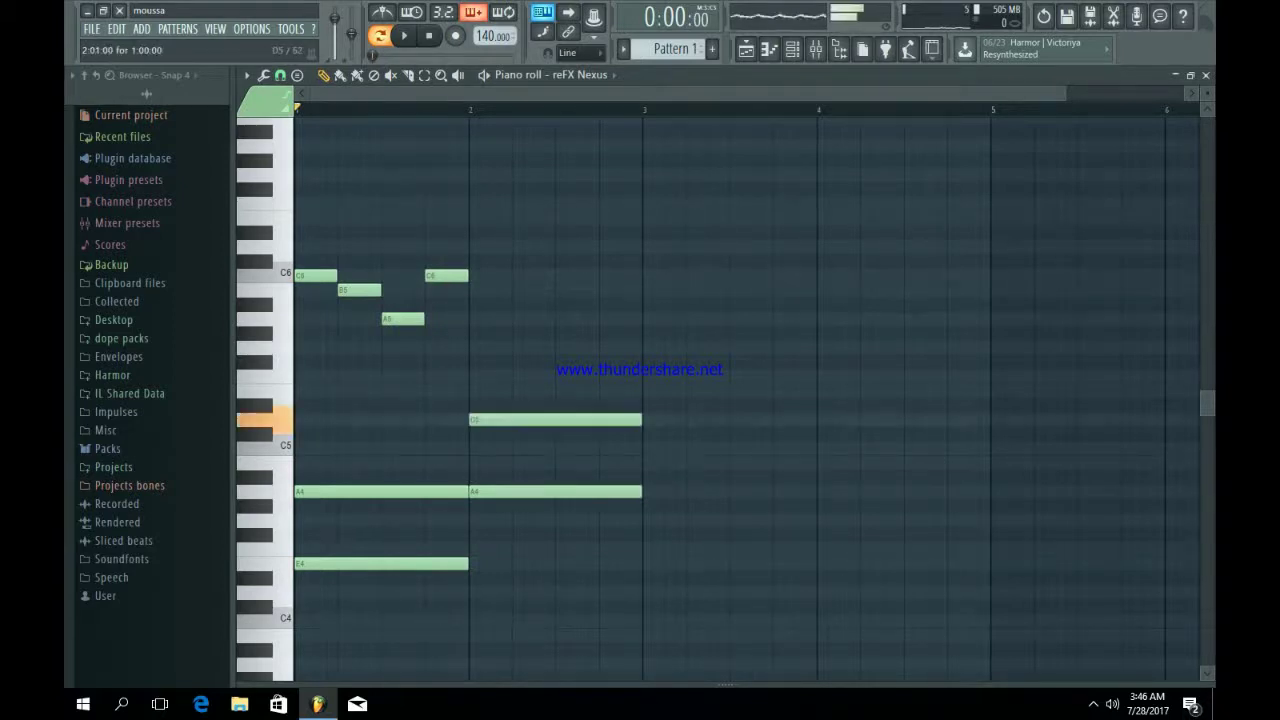
key(space)
Add the bar 2 melody of one-beat notes B5, A5, F5 and A5, and play the pattern back.
click(475, 247)
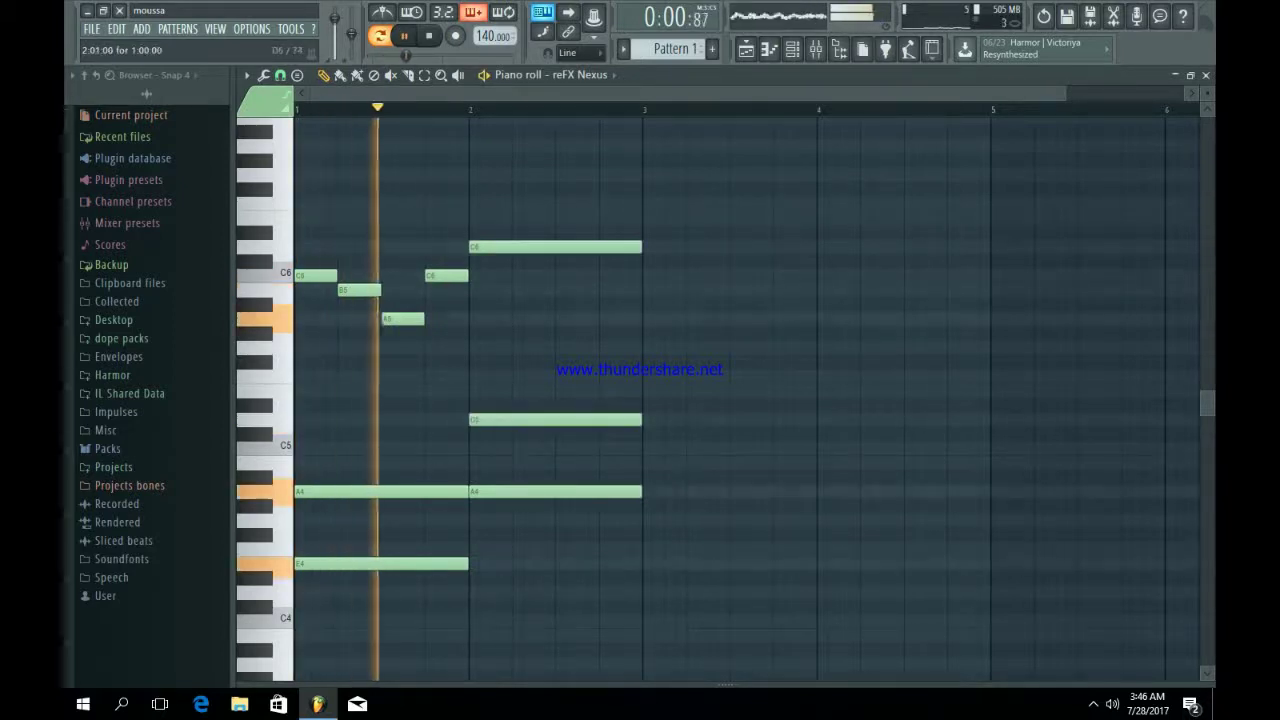
key(space)
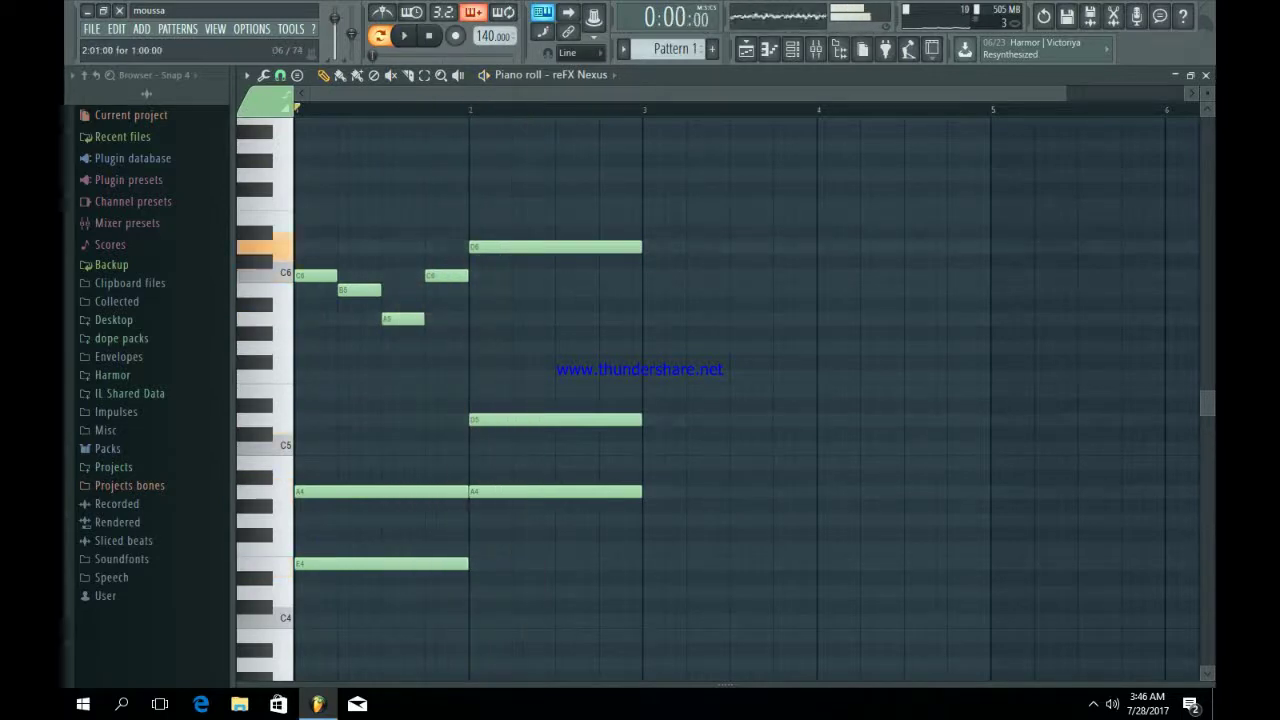
drag(475, 247, 470, 290)
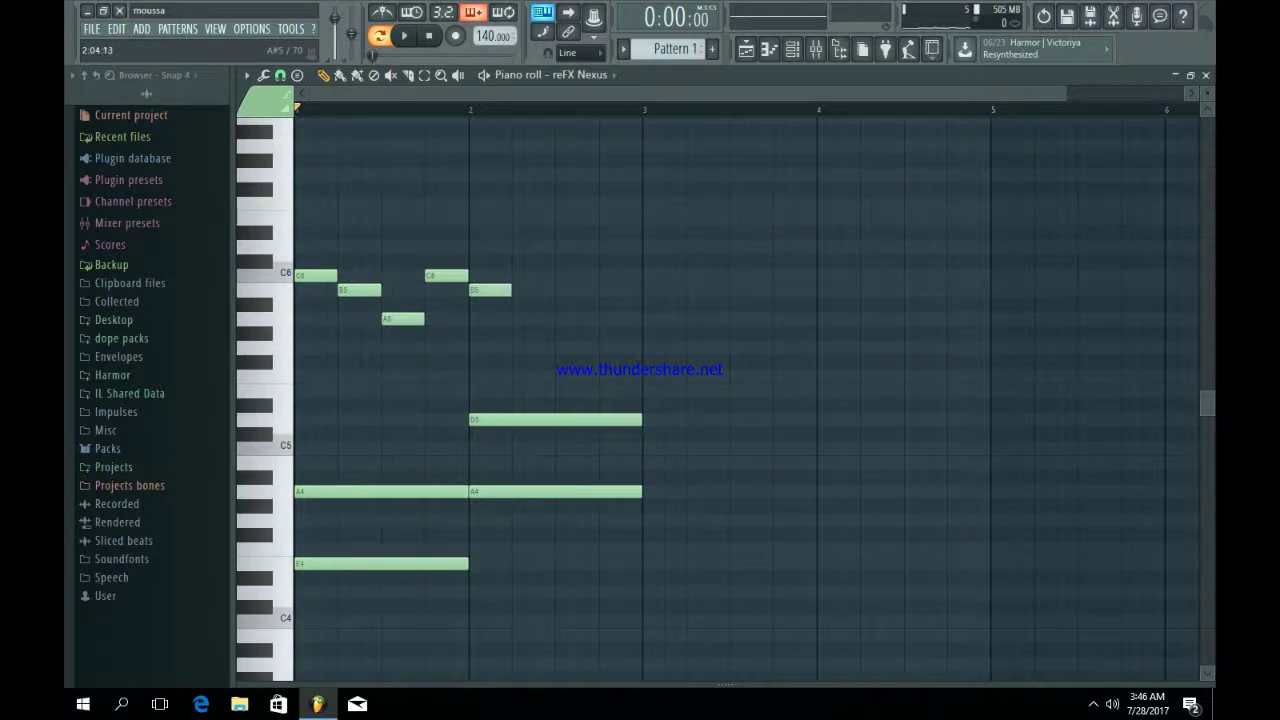
click(560, 375)
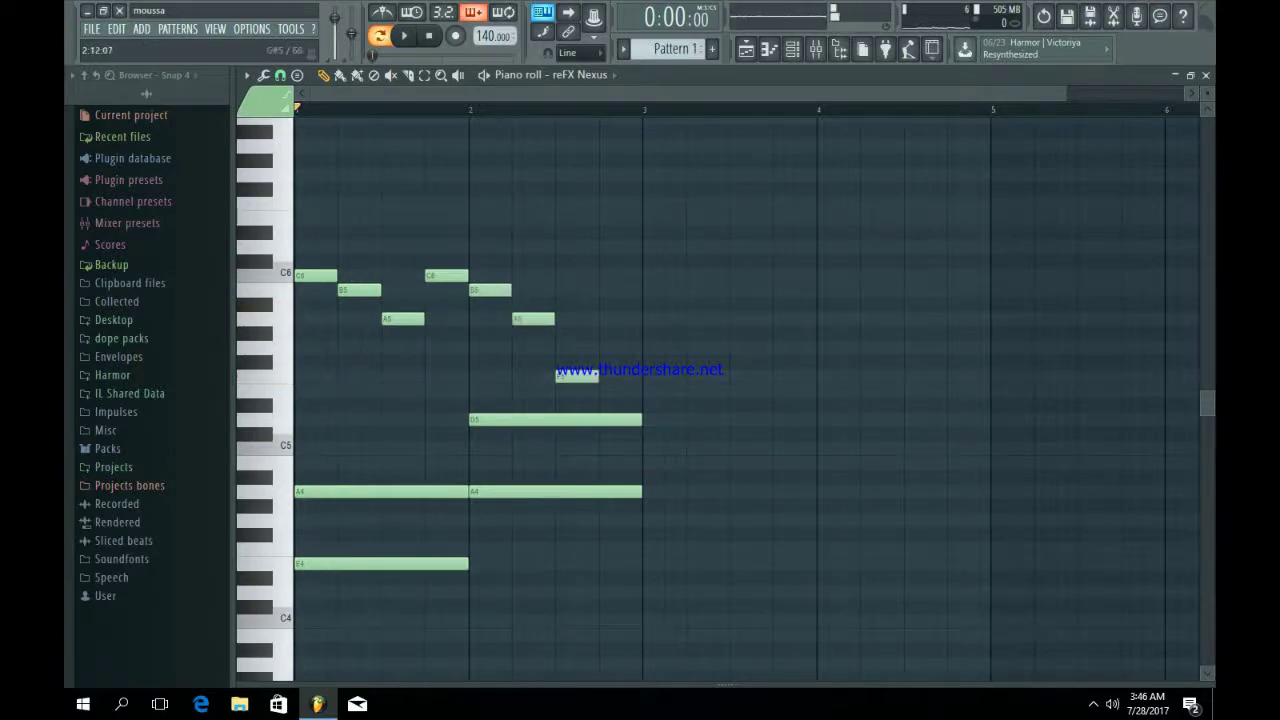
key(space)
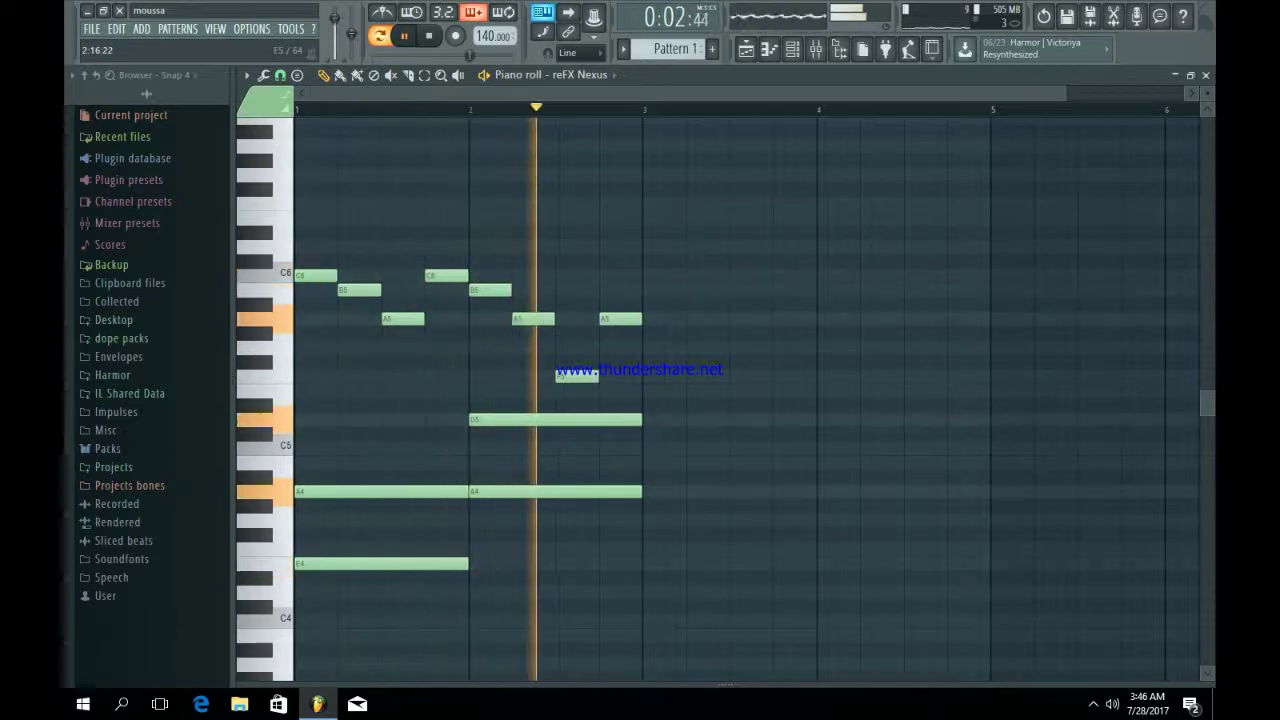
key(space)
Draw one-bar C4 and G4 chord notes across bar 3.
scroll(650, 391, down, 2)
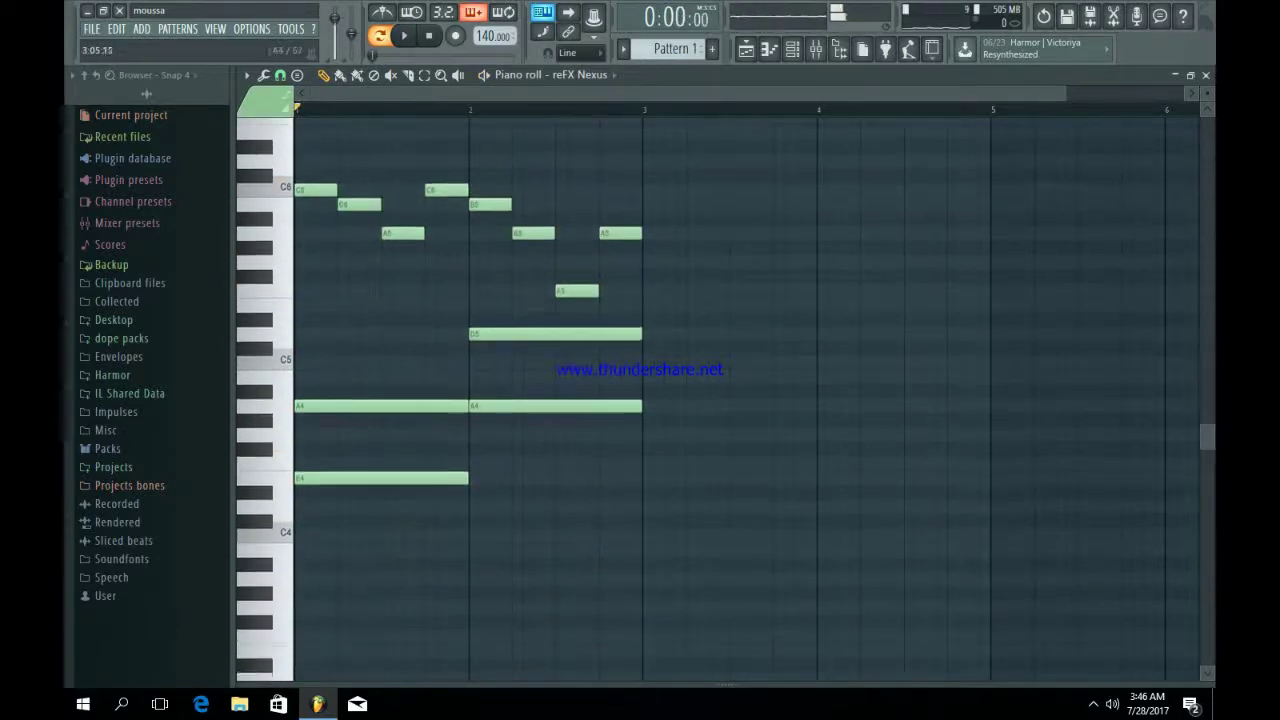
click(650, 378)
click(652, 378)
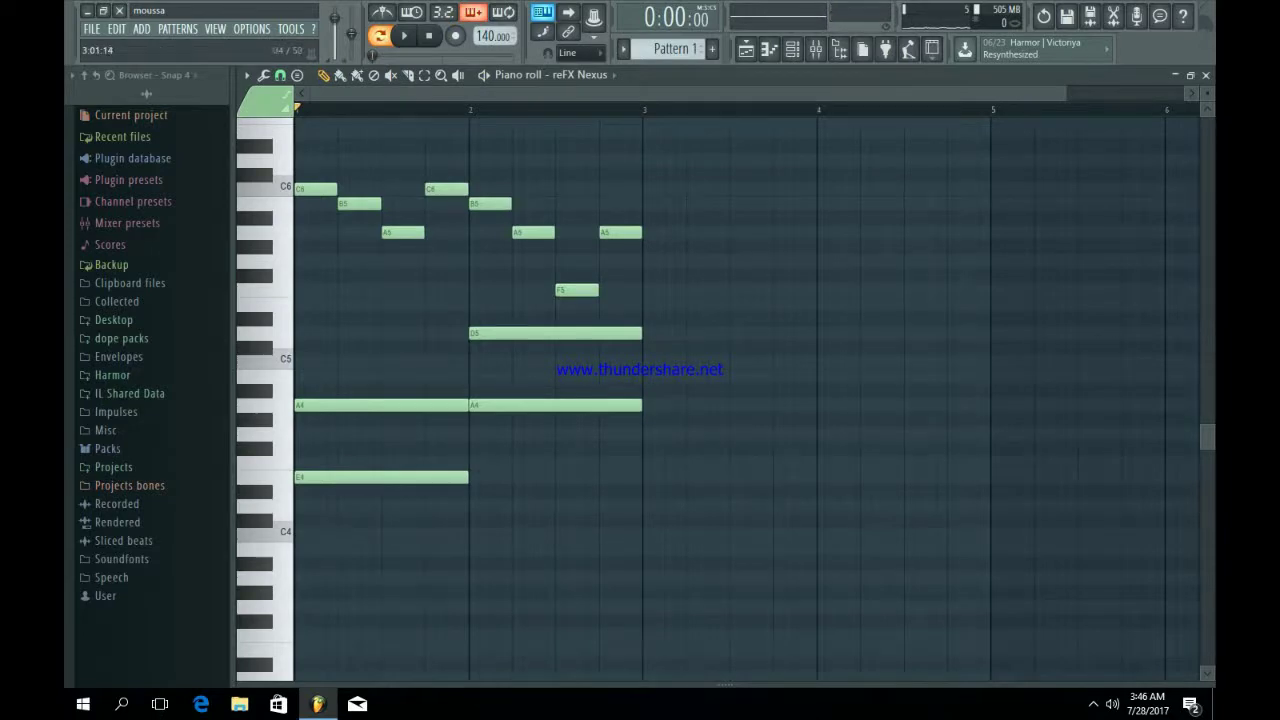
click(650, 535)
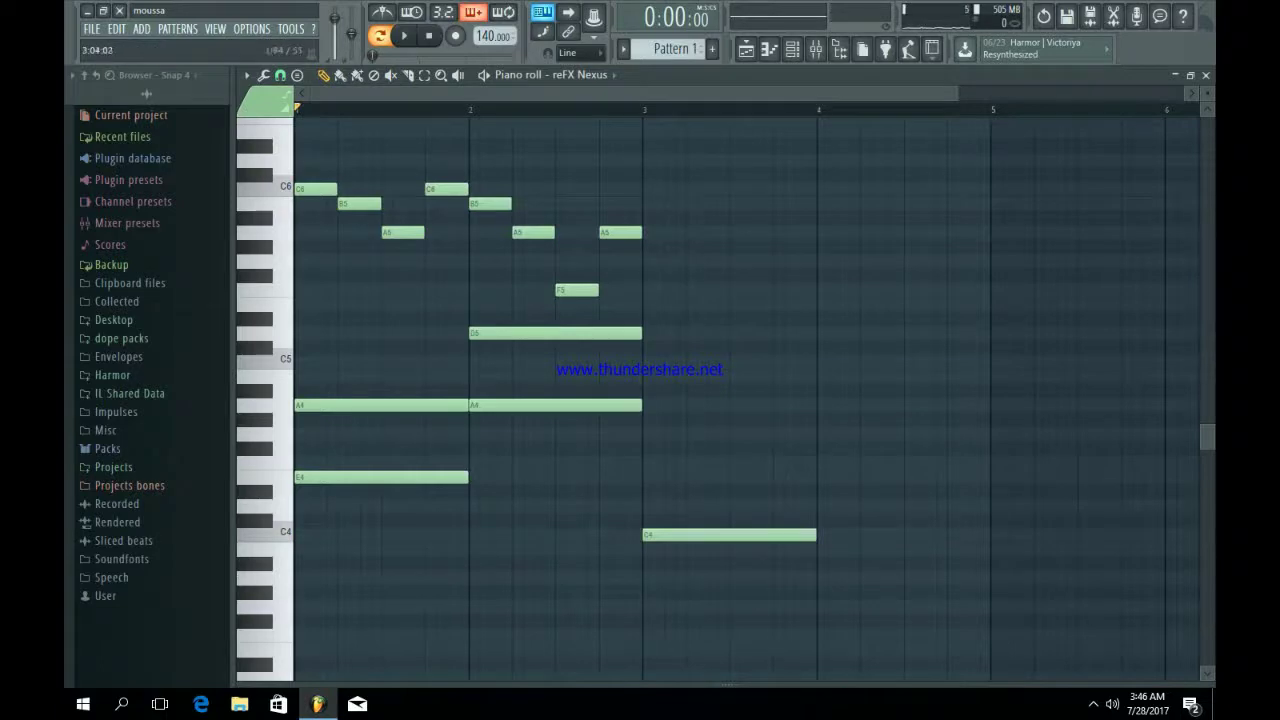
click(650, 433)
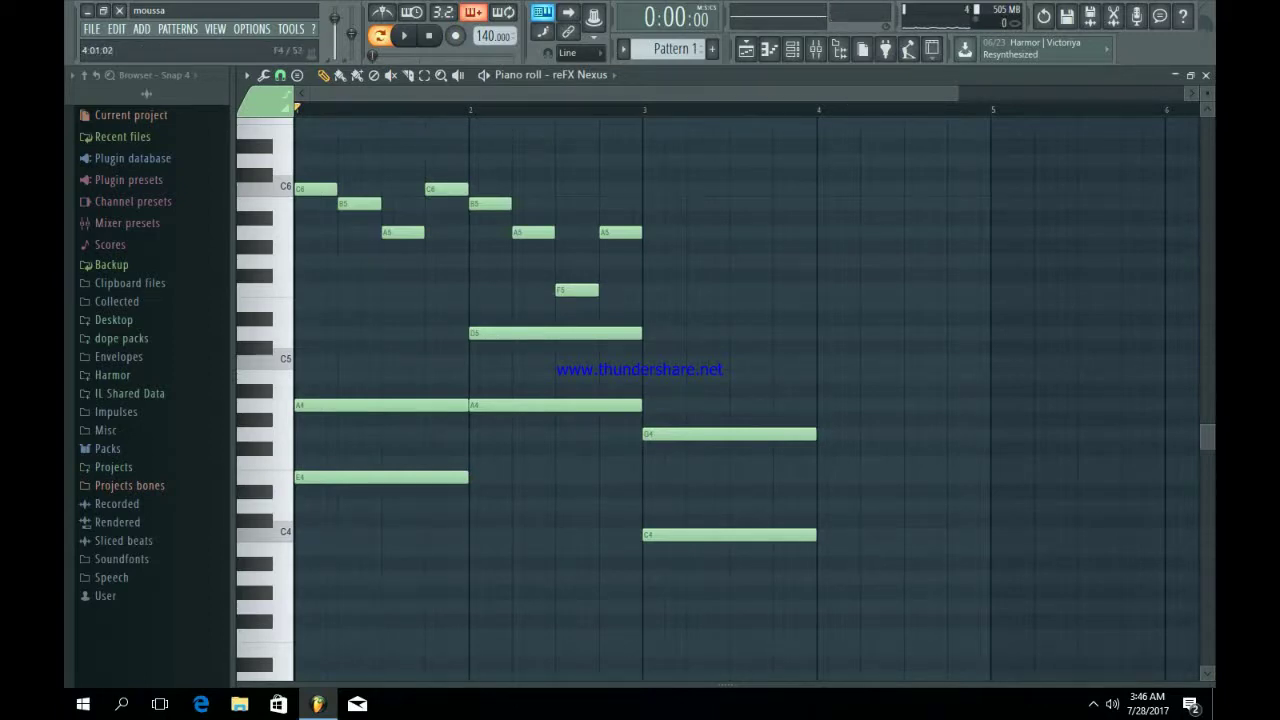
Draw one-bar E4 and A4 chord notes across bar 4 and fill bar 3 with one-beat melody notes F5, E5, C5 and F5.
click(823, 477)
click(823, 405)
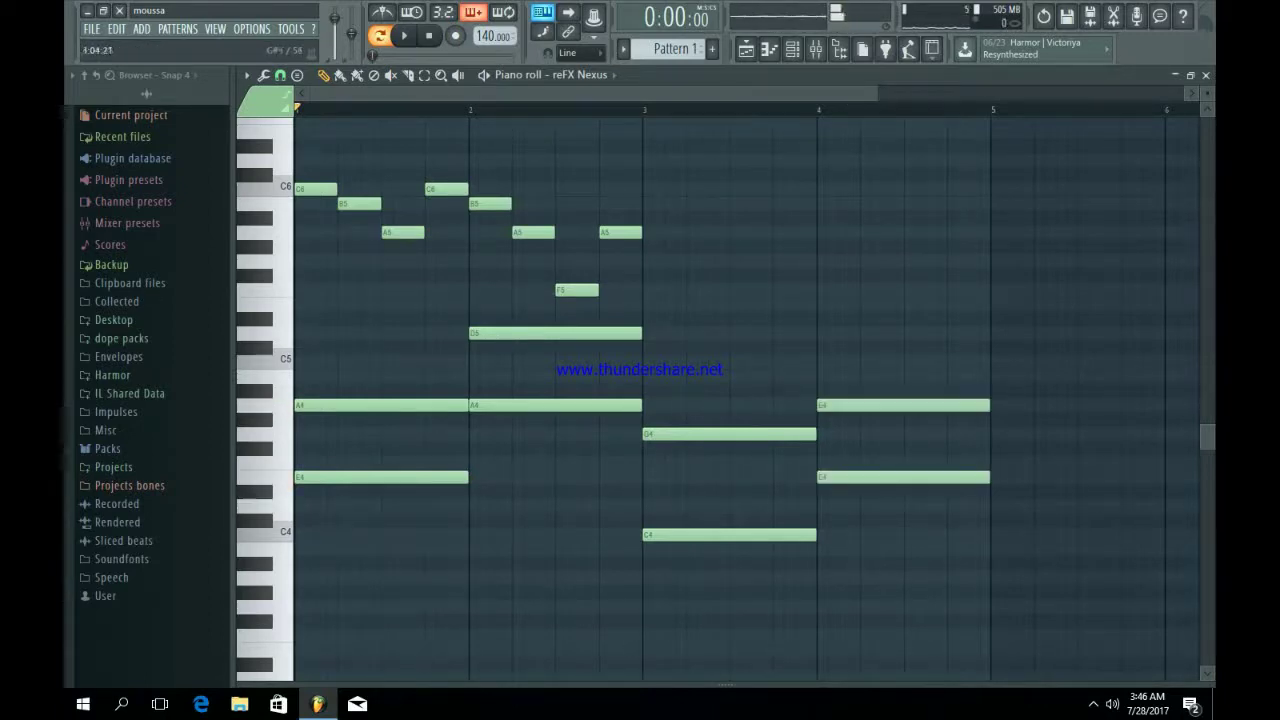
click(650, 290)
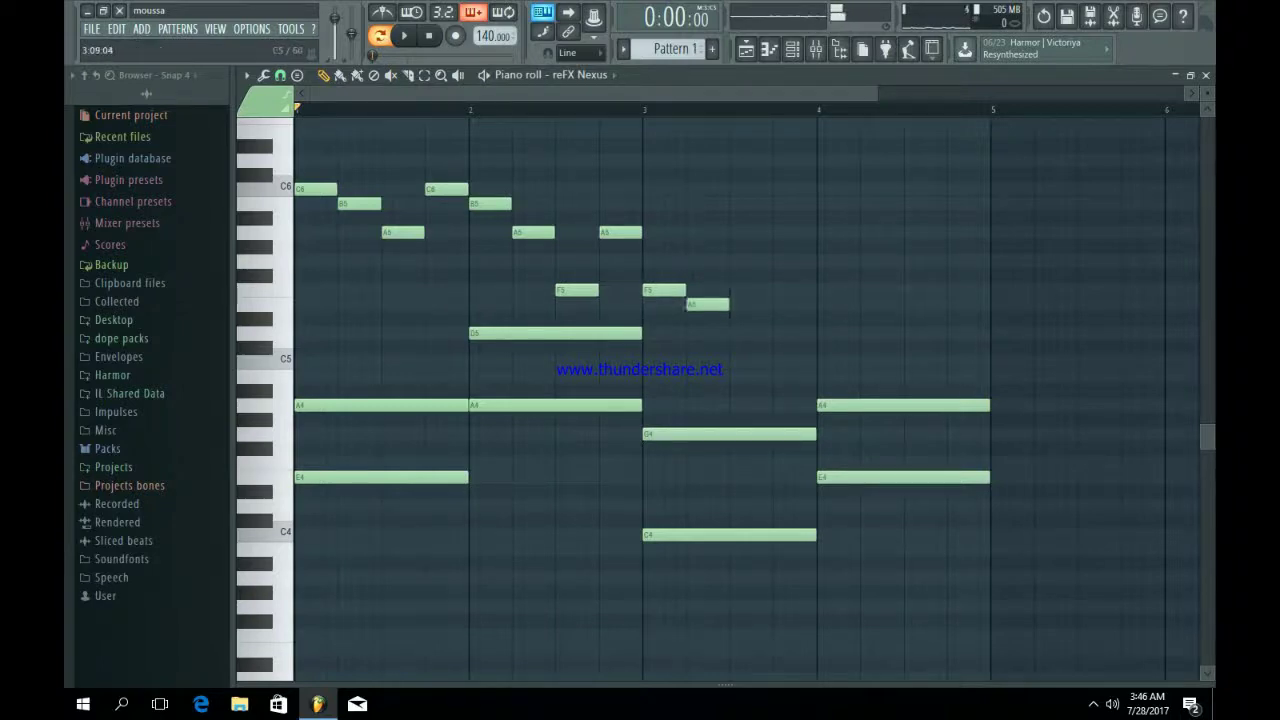
click(733, 362)
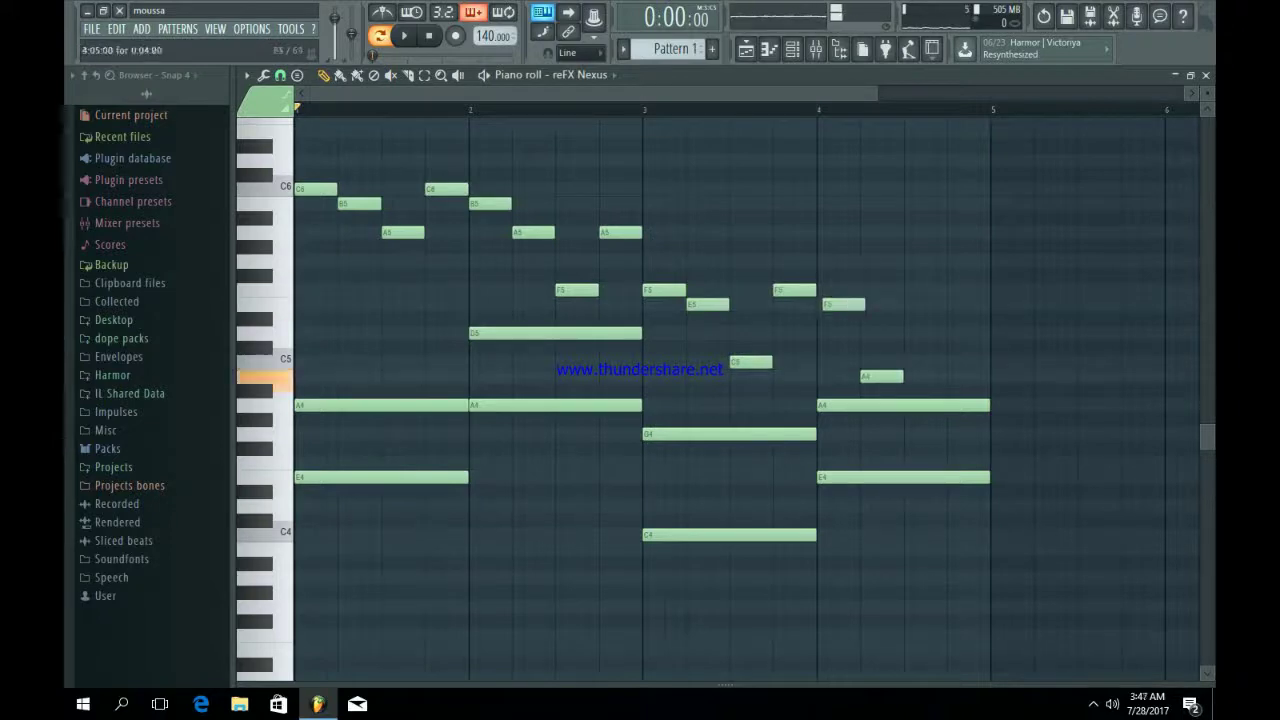
Build the bar 4 melody from one-beat notes E5, C5, E5 and B4, and play the pattern back.
drag(841, 304, 835, 304)
click(908, 304)
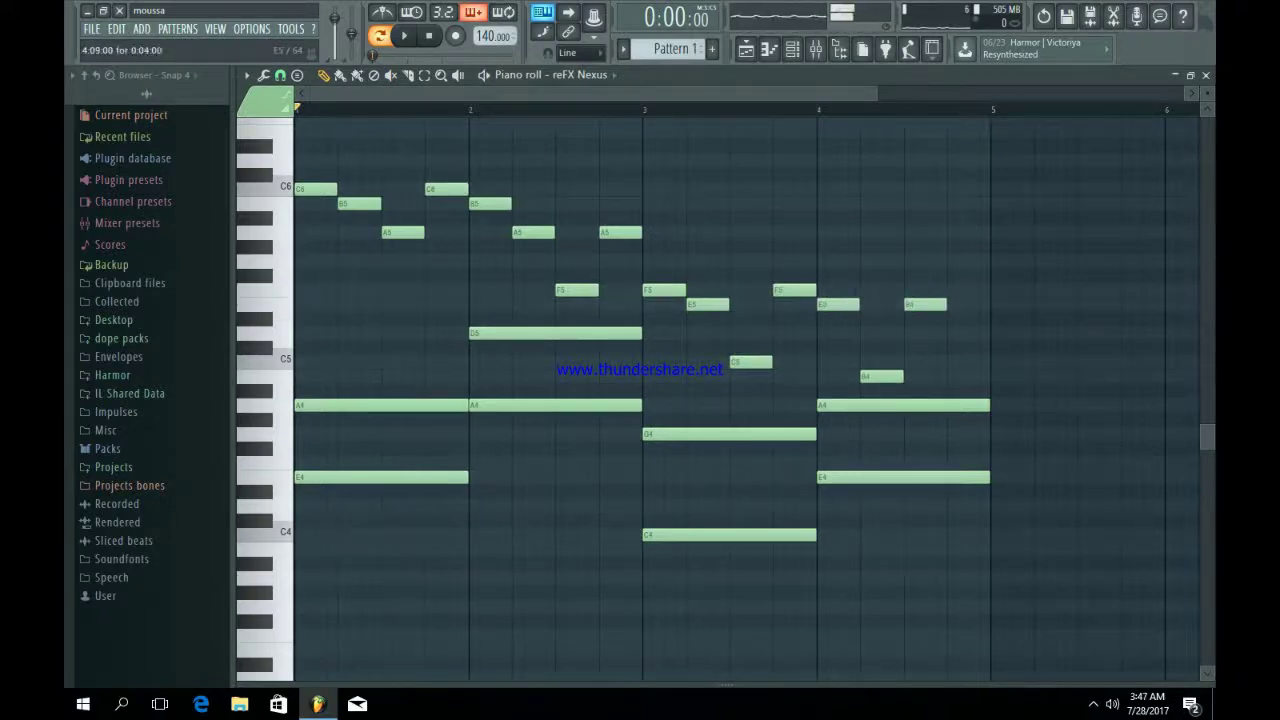
click(951, 362)
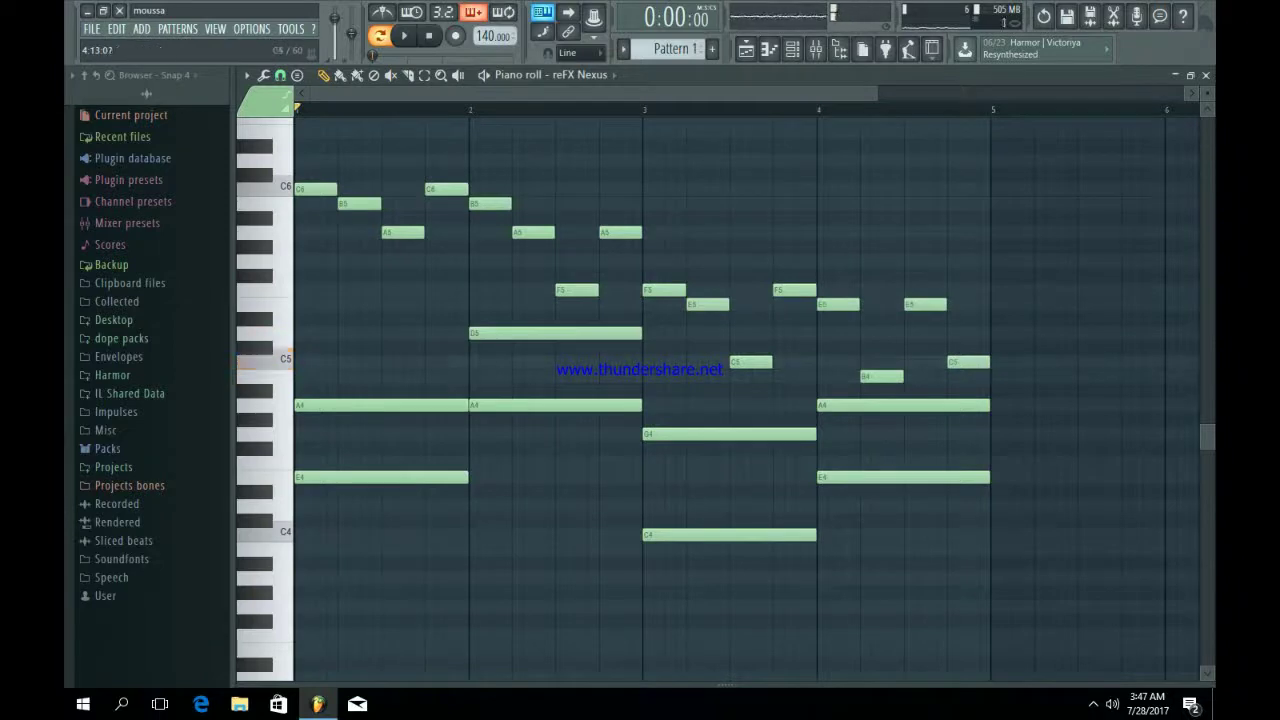
key(space)
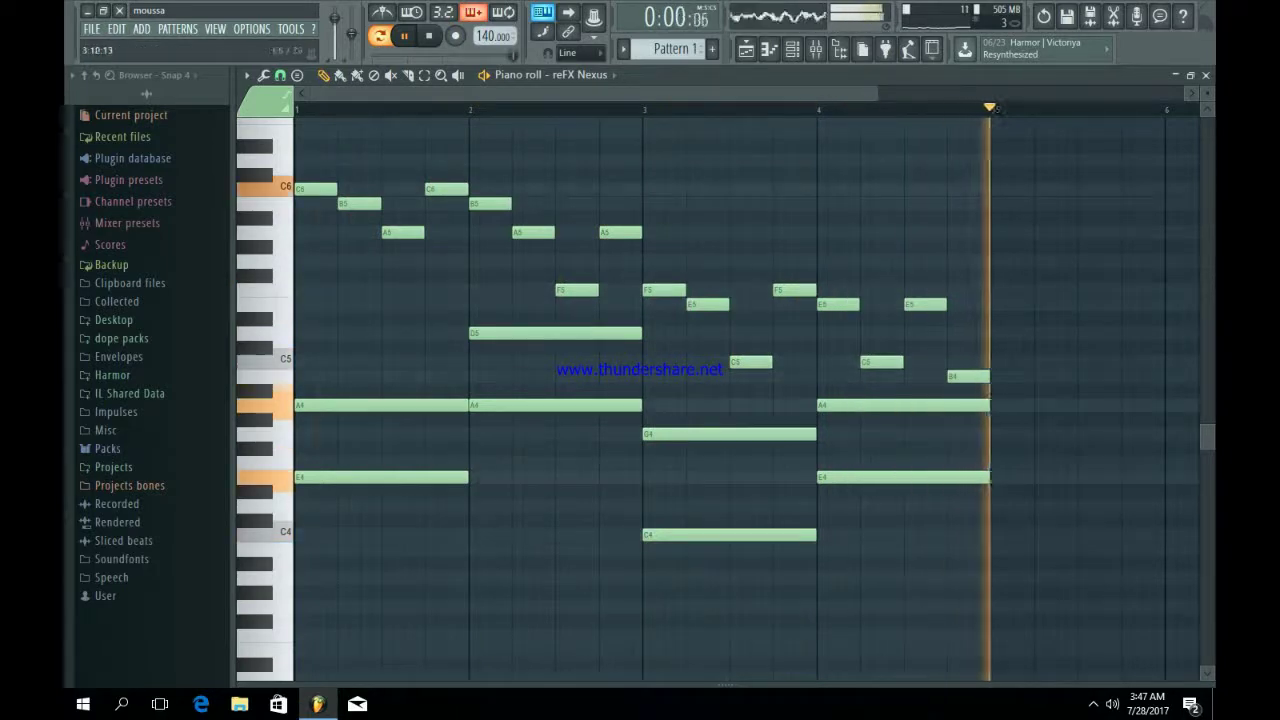
Place Pattern 1 at bar 1 of Track 1 in the playlist and play the song briefly.
key(F5)
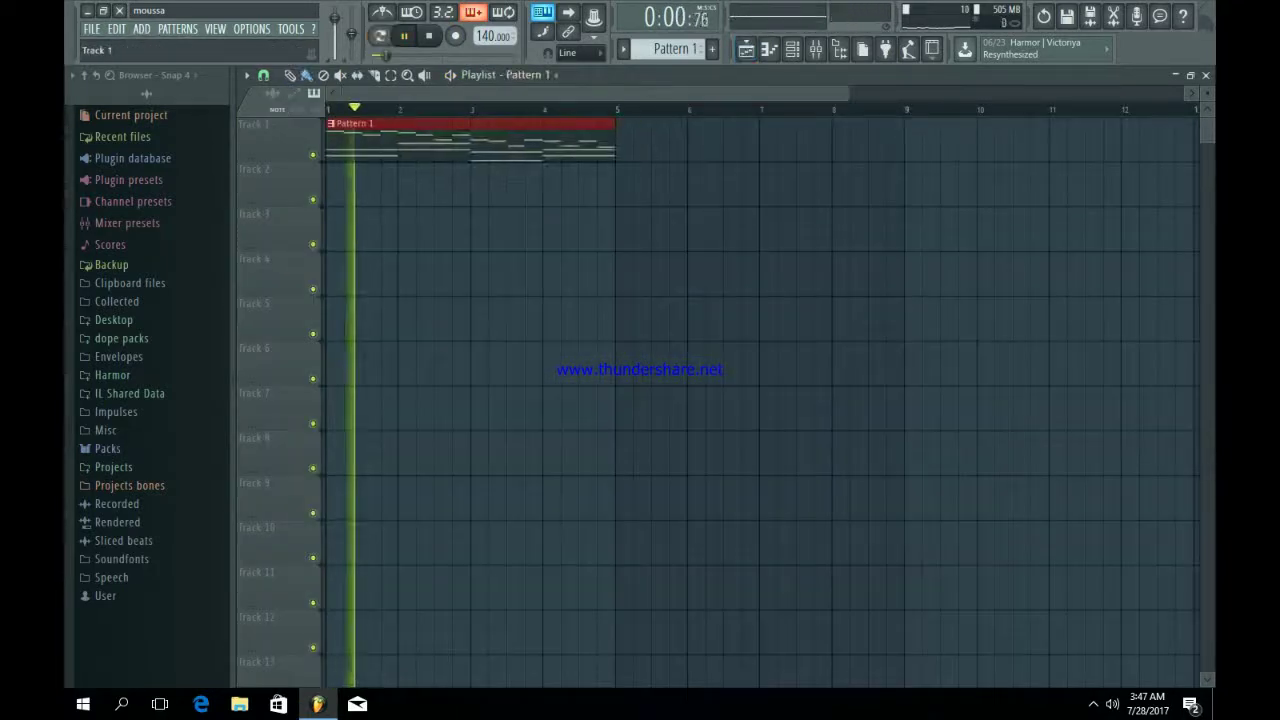
key(F6)
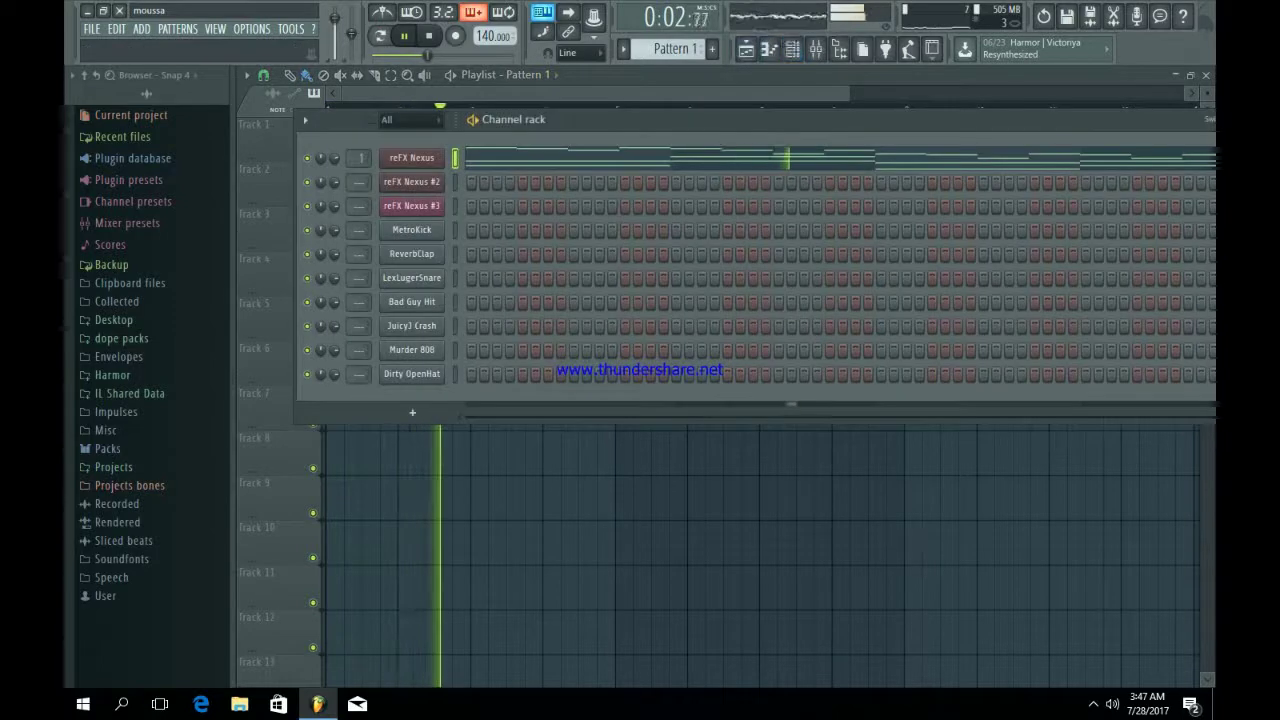
key(space)
key(F6)
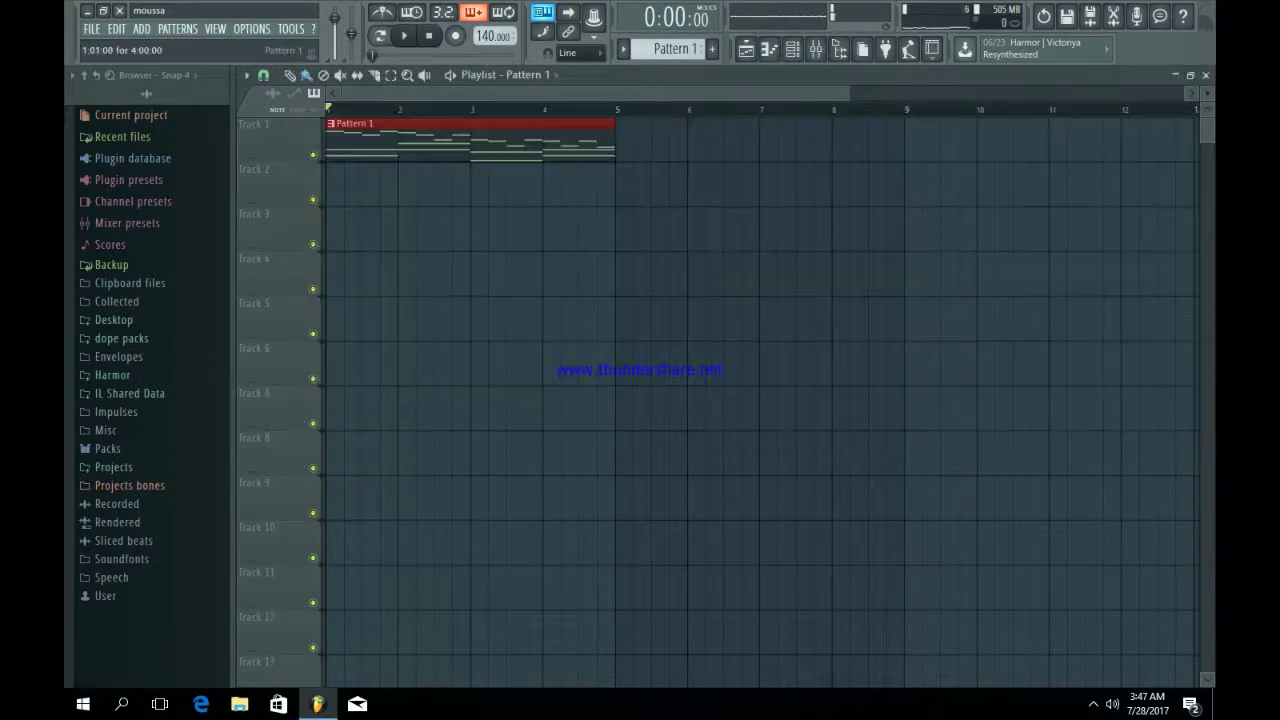
Make the Pattern 1 clip on Track 1 unique and duplicate the resulting clip at bar 5.
click(331, 123)
click(378, 224)
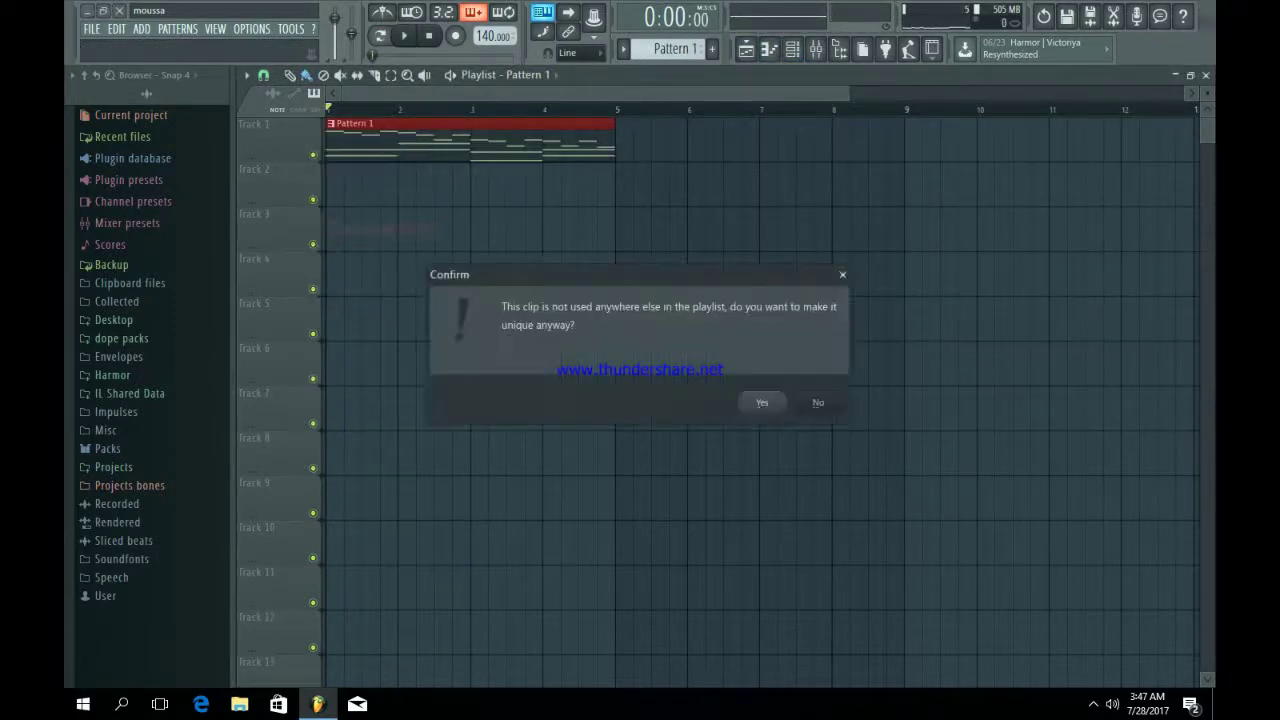
click(761, 402)
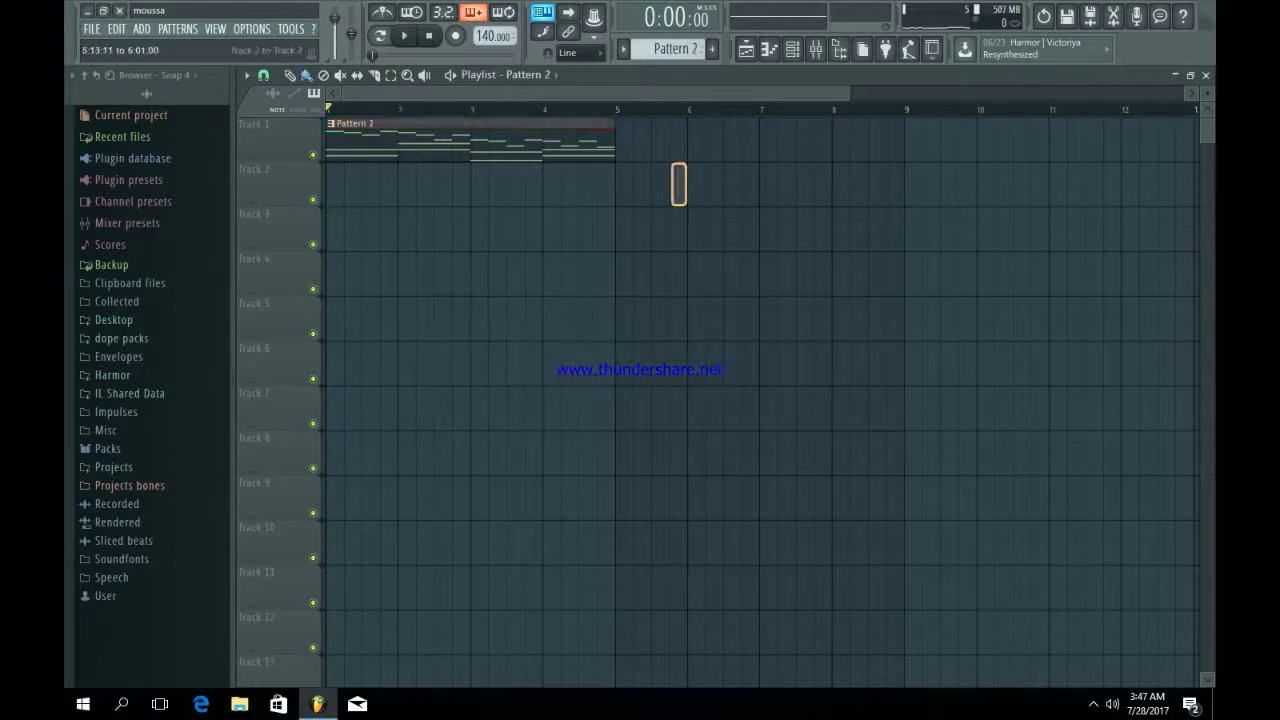
drag(680, 185, 474, 145)
key(ctrl+b)
ctrl+click(699, 228)
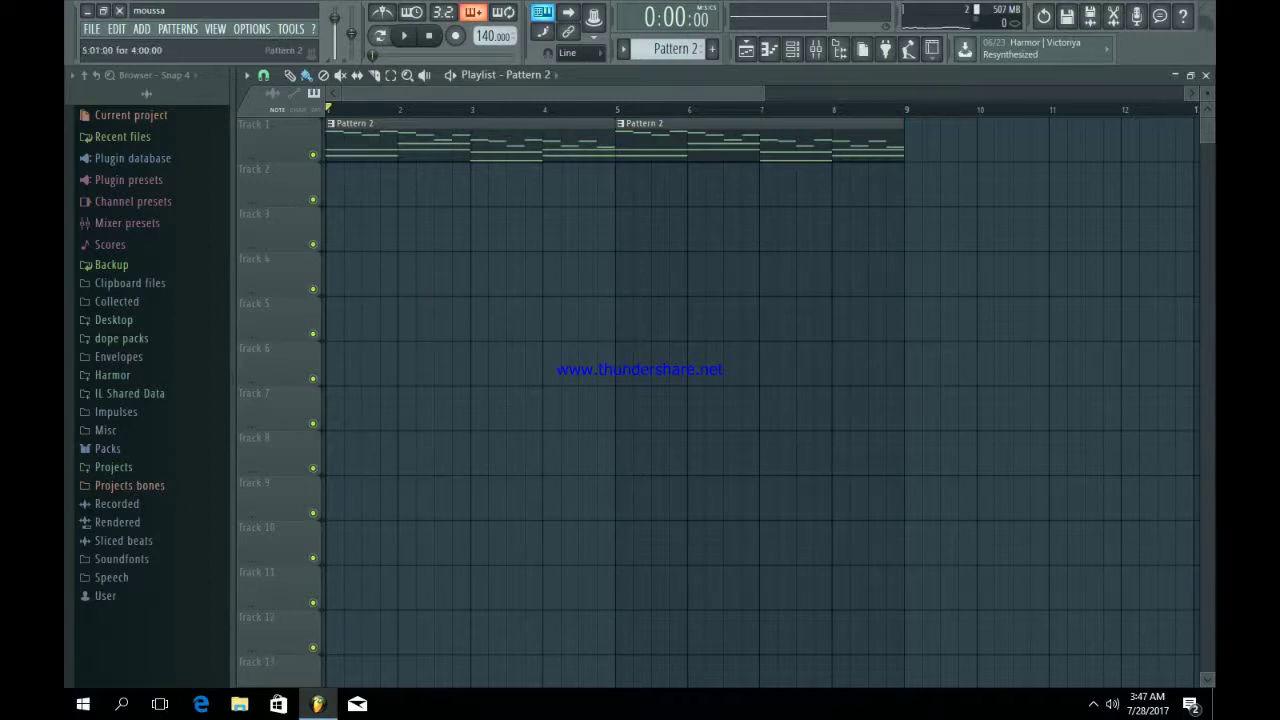
Replace the Pattern 2 clip at bar 1 of Track 1 with a Pattern 1 clip.
click(621, 124)
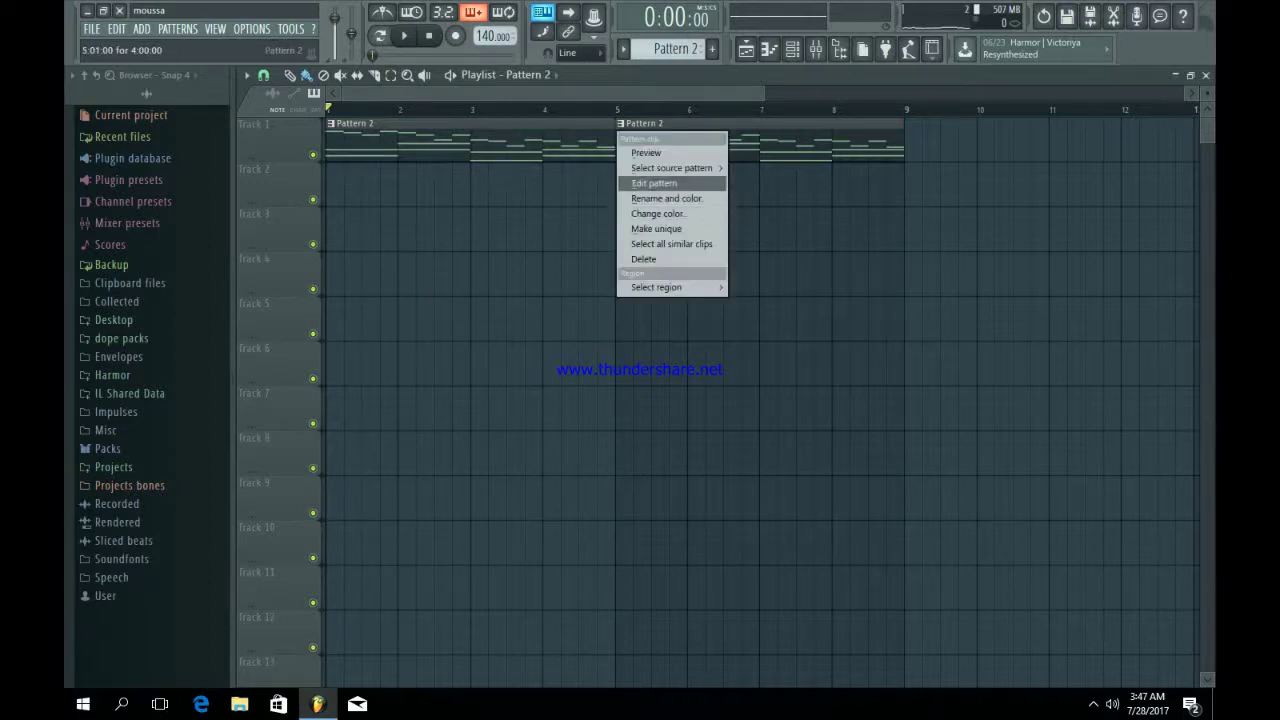
click(676, 49)
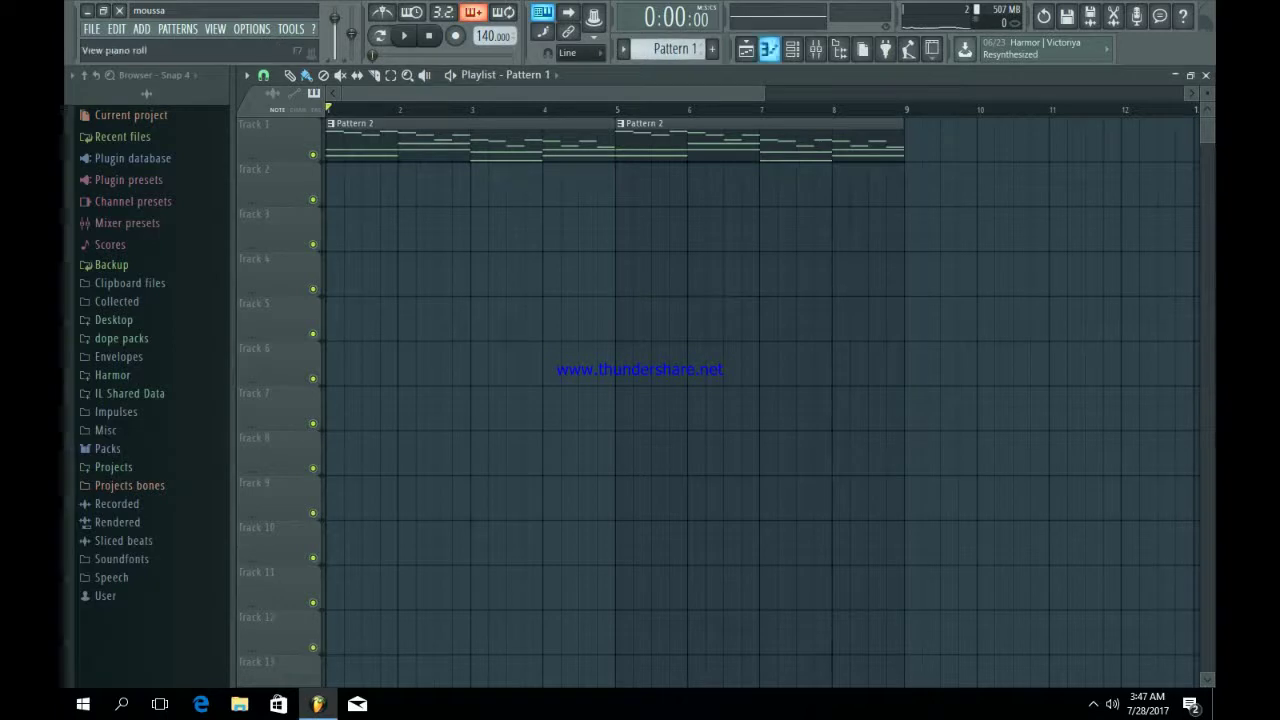
click(792, 49)
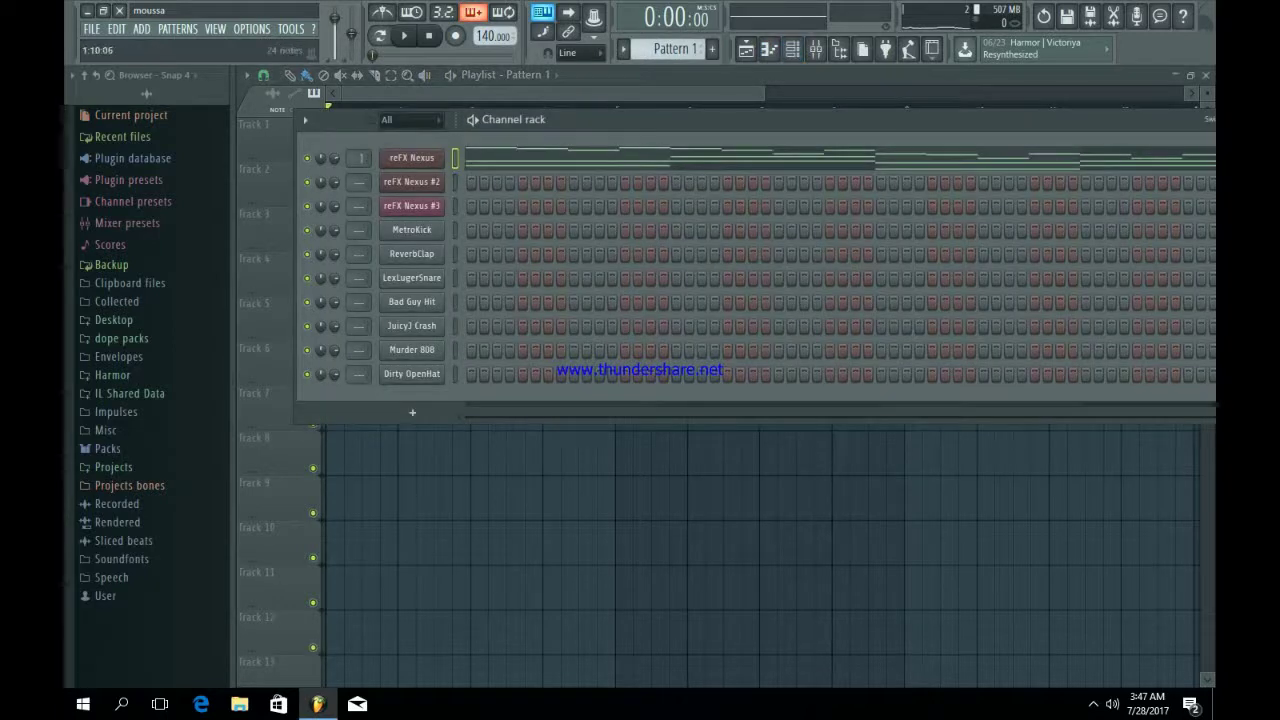
click(584, 158)
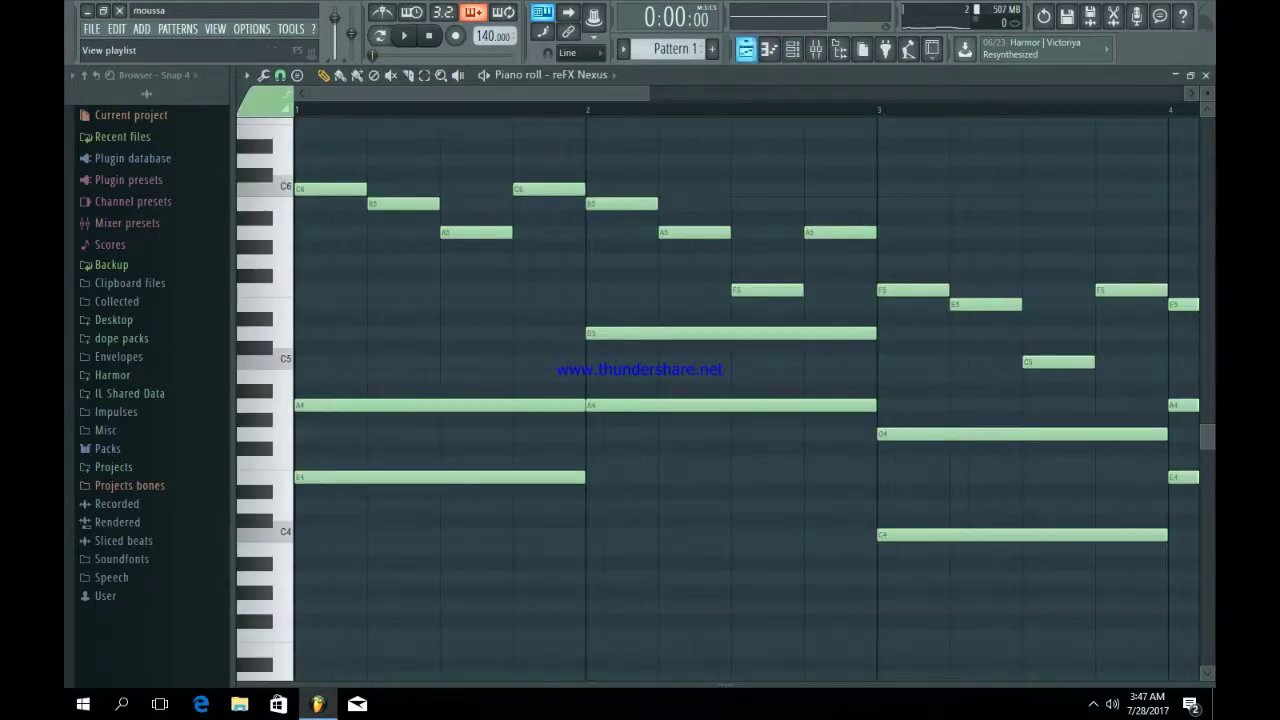
click(746, 49)
click(480, 185)
drag(480, 185, 337, 185)
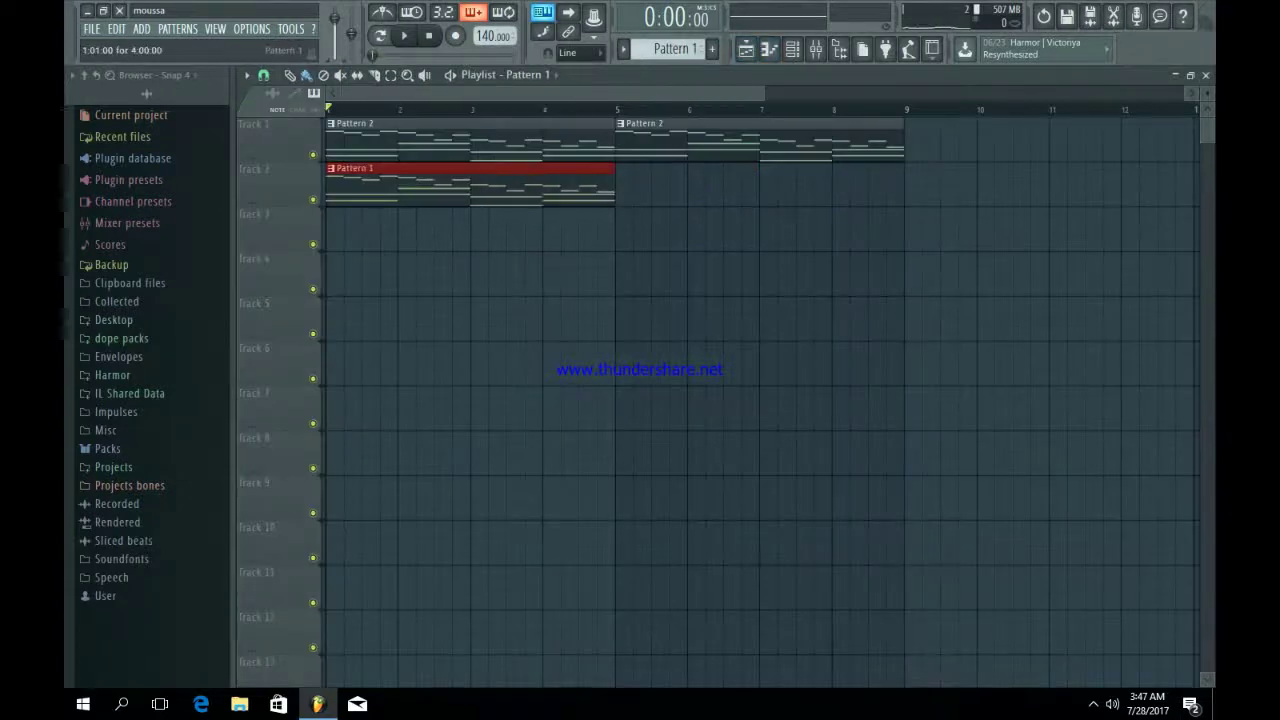
right_click(345, 142)
drag(495, 184, 497, 145)
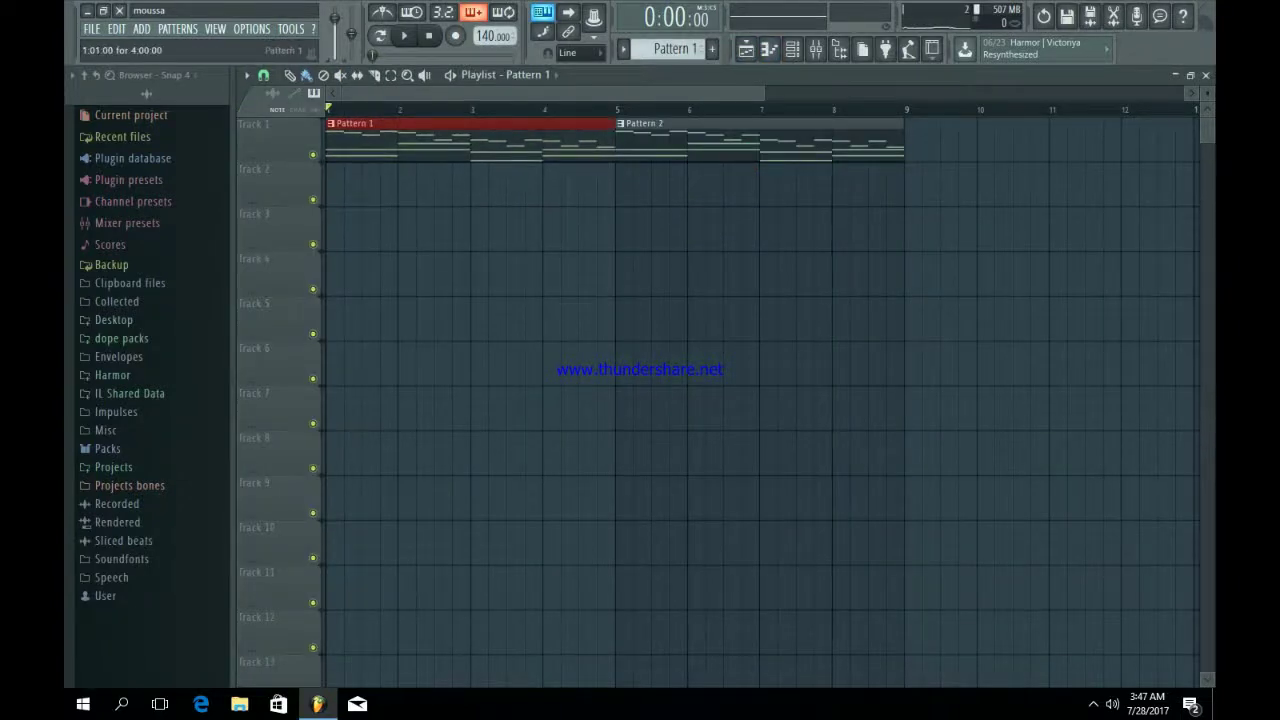
Open Pattern 2 in the piano roll and delete all its one-beat melody notes, keeping the chord notes.
double_click(649, 157)
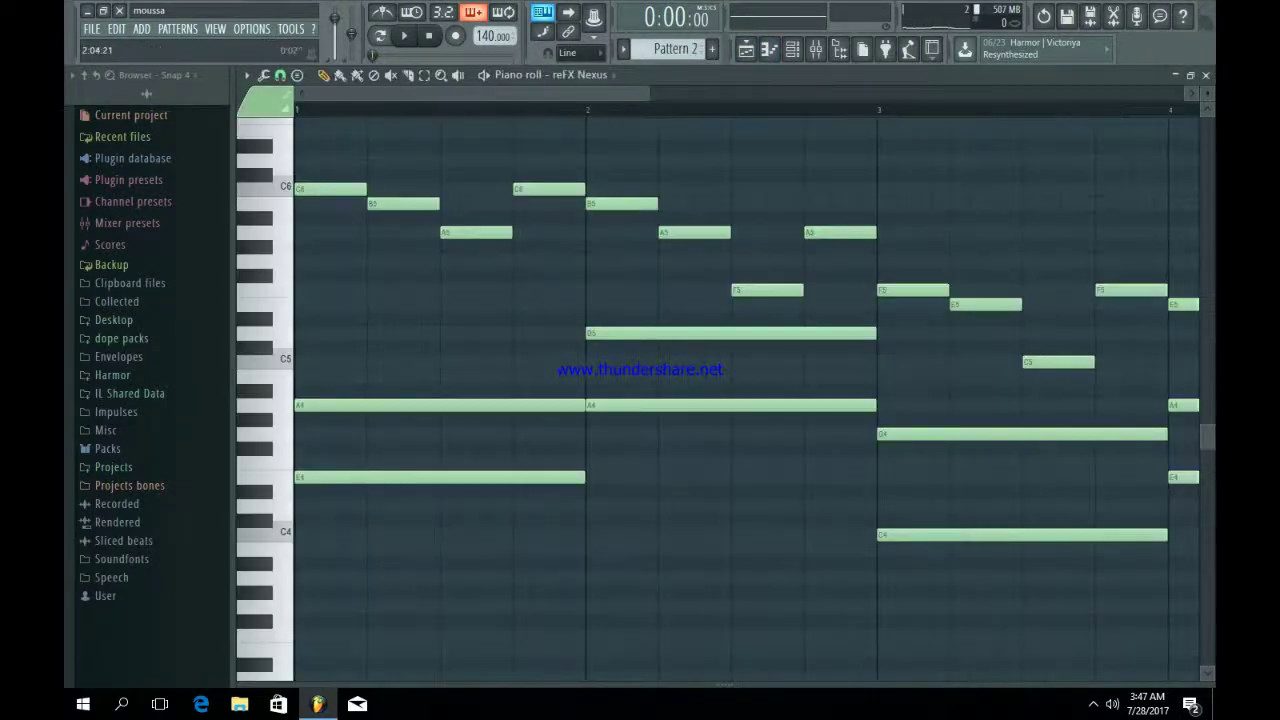
drag(649, 93, 1062, 93)
right_click(375, 232)
right_click(343, 204)
right_click(316, 189)
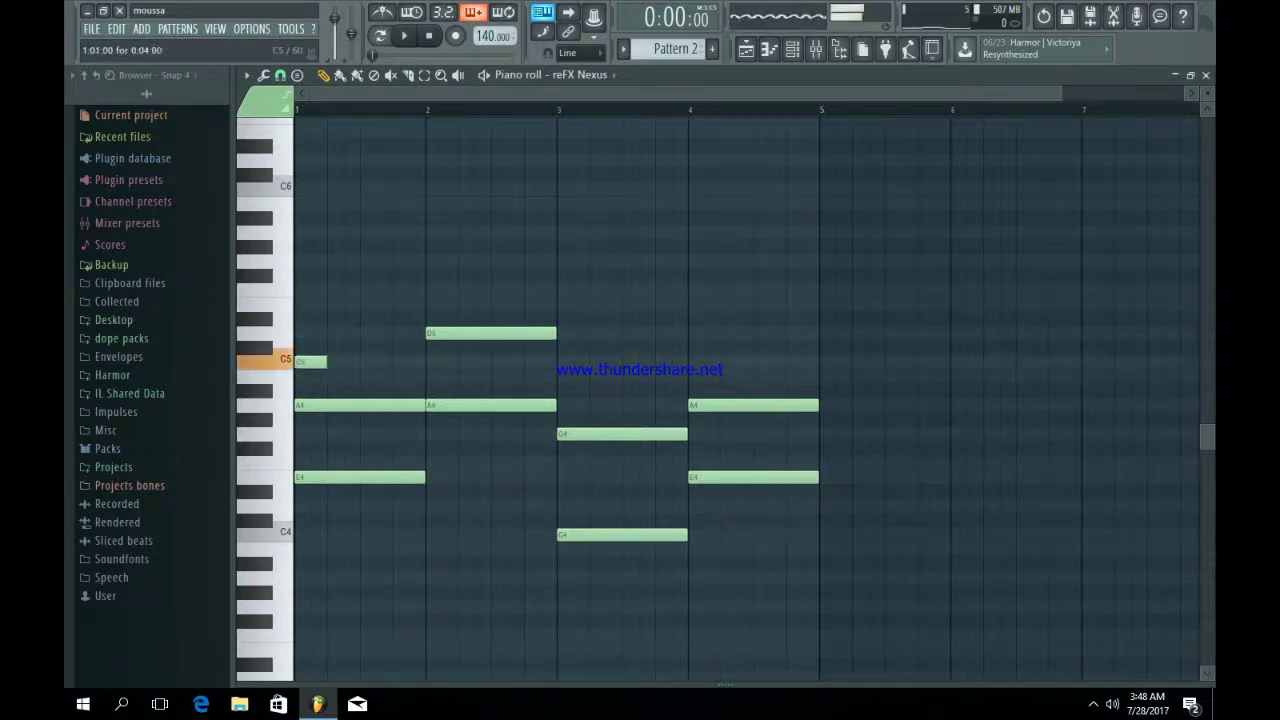
Add one-bar chord notes C5 in bar 1, F5 in bar 2, C5 and D5 in bar 3, and C5 in bar 4, auditioning the pattern.
drag(326, 361, 421, 362)
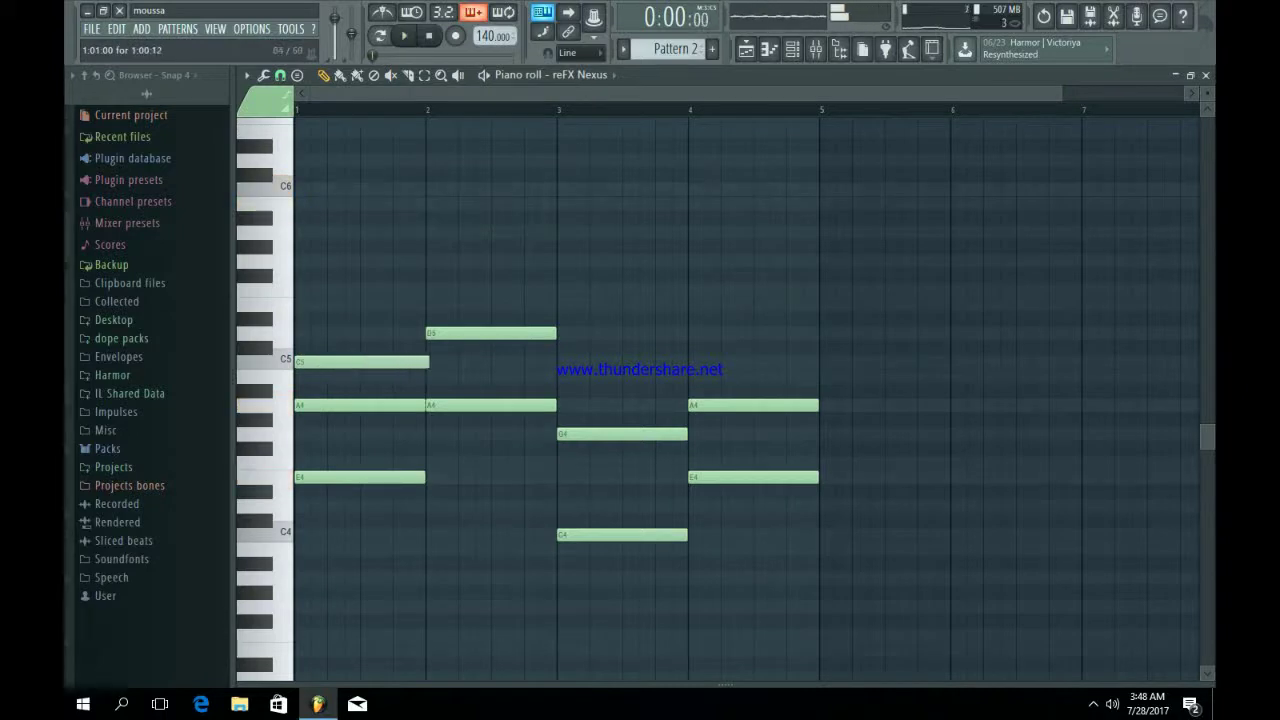
key(space)
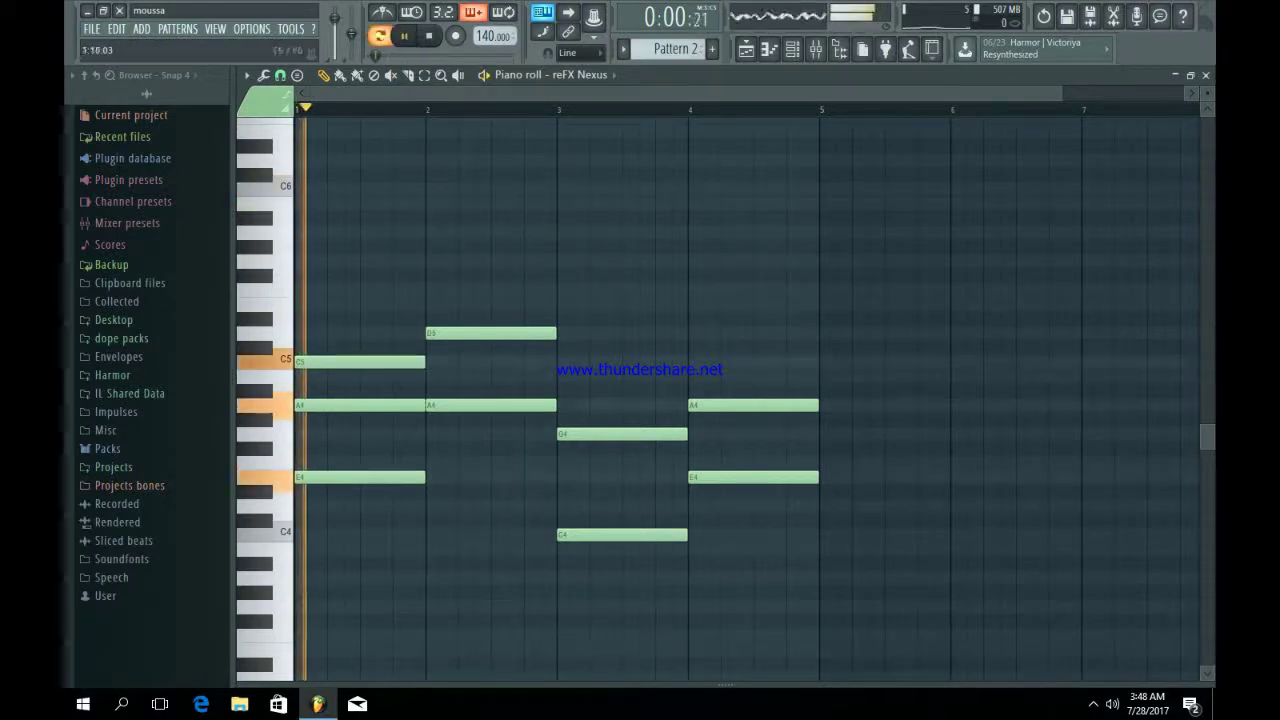
key(space)
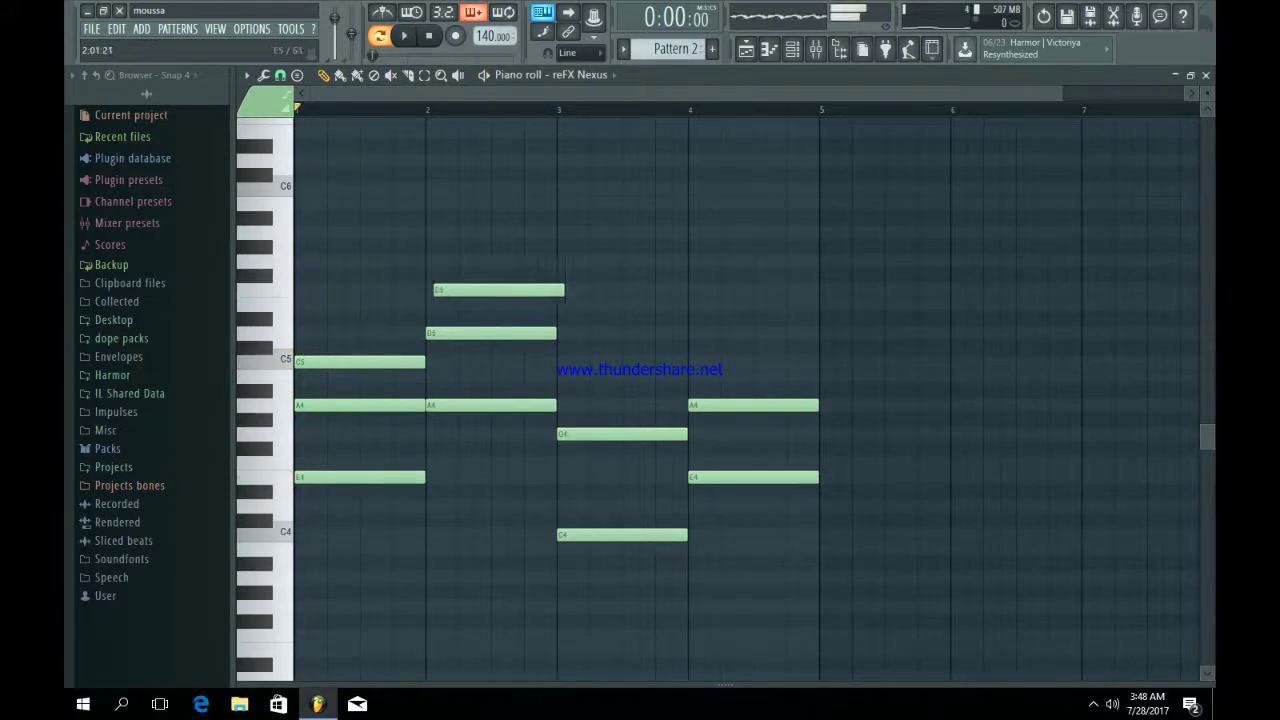
key(space)
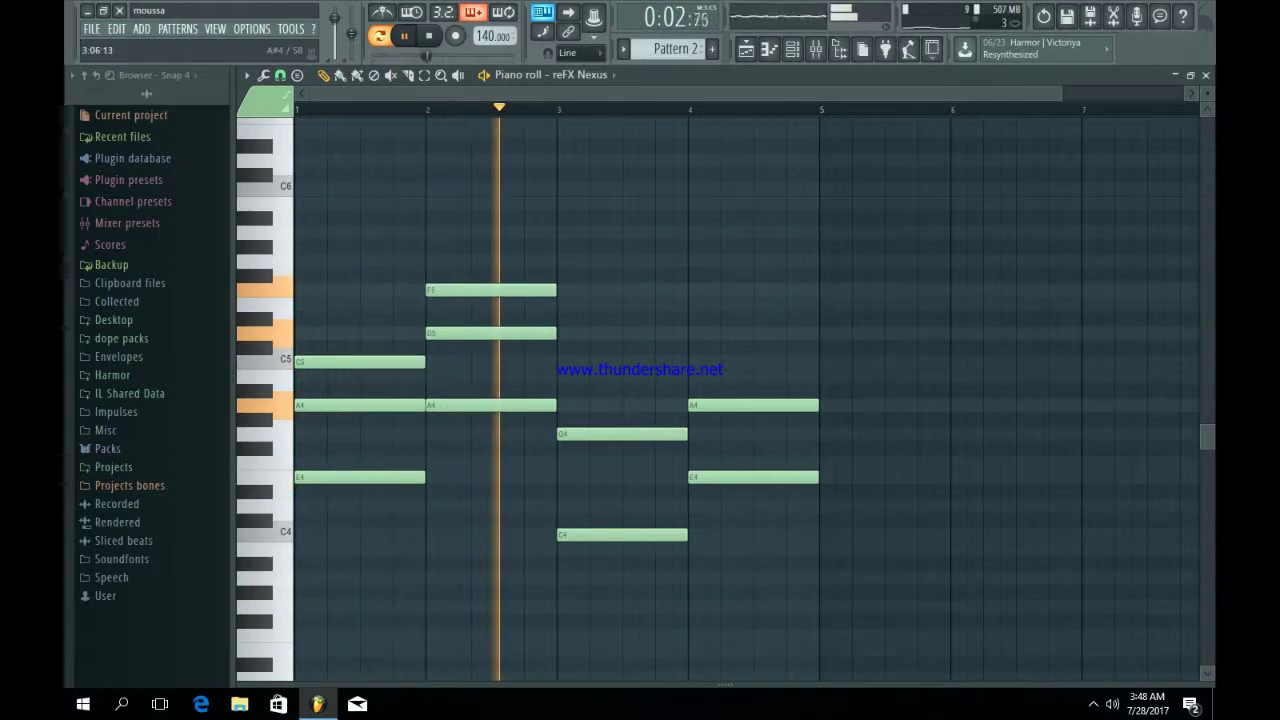
key(space)
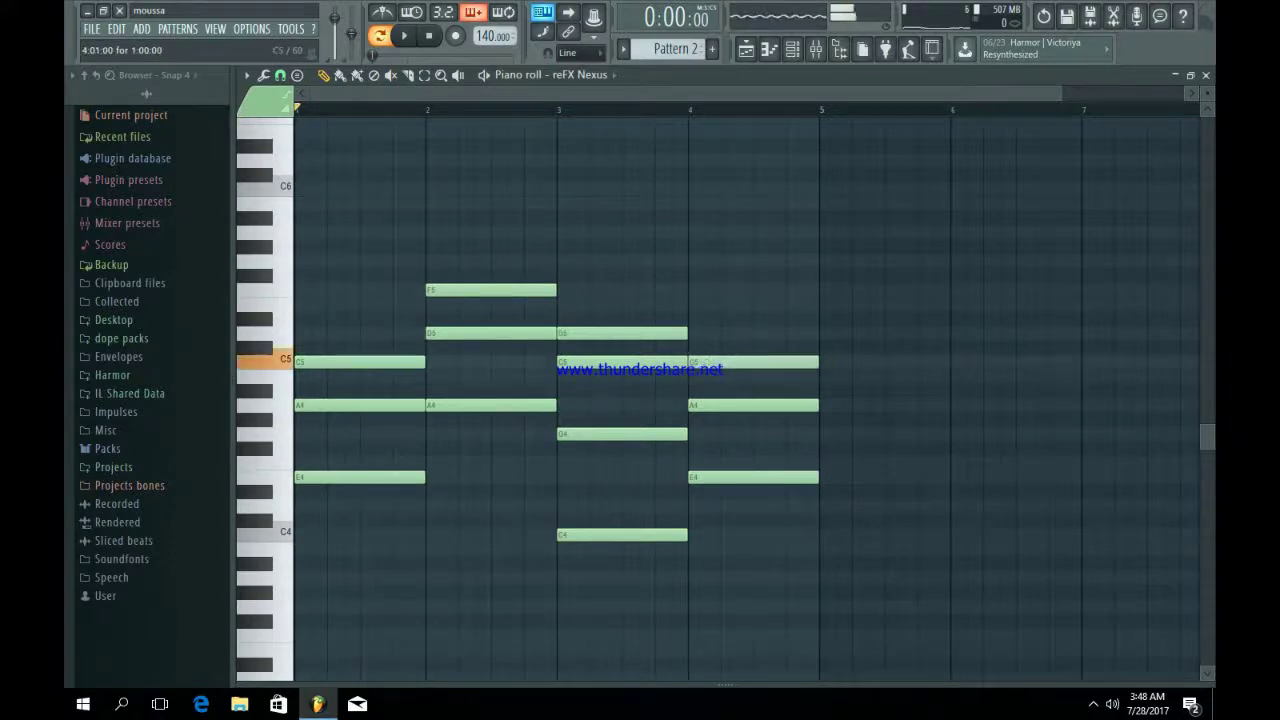
key(space)
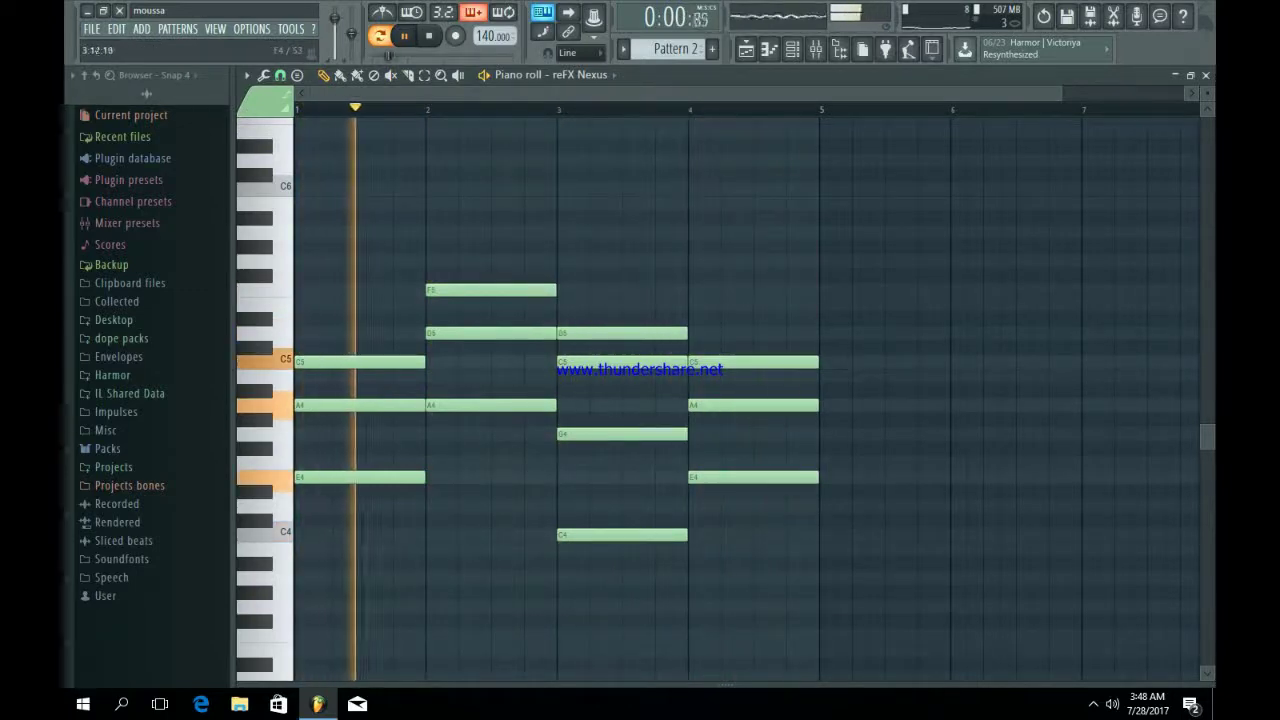
Switch to the empty Pattern 3 in the channel rack and audition the reFX Nexus #2 and reFX Nexus #3 instruments.
click(746, 49)
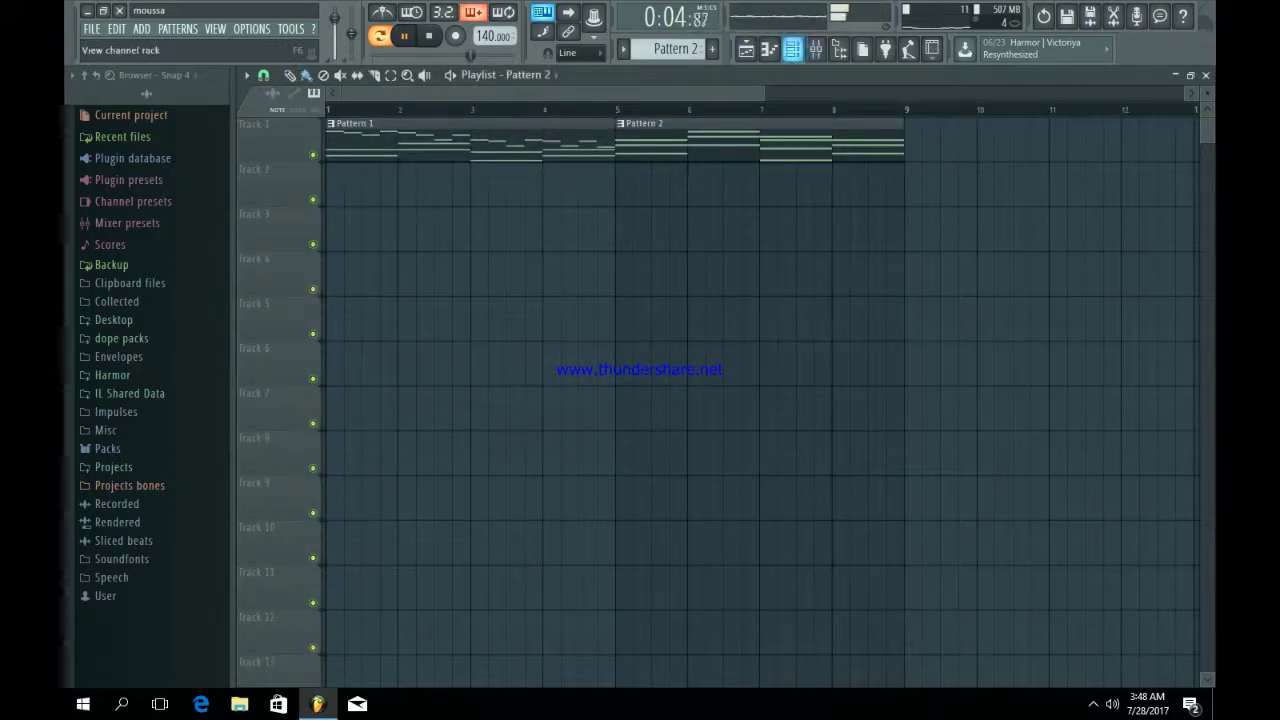
click(794, 49)
scroll(676, 49, up, 1)
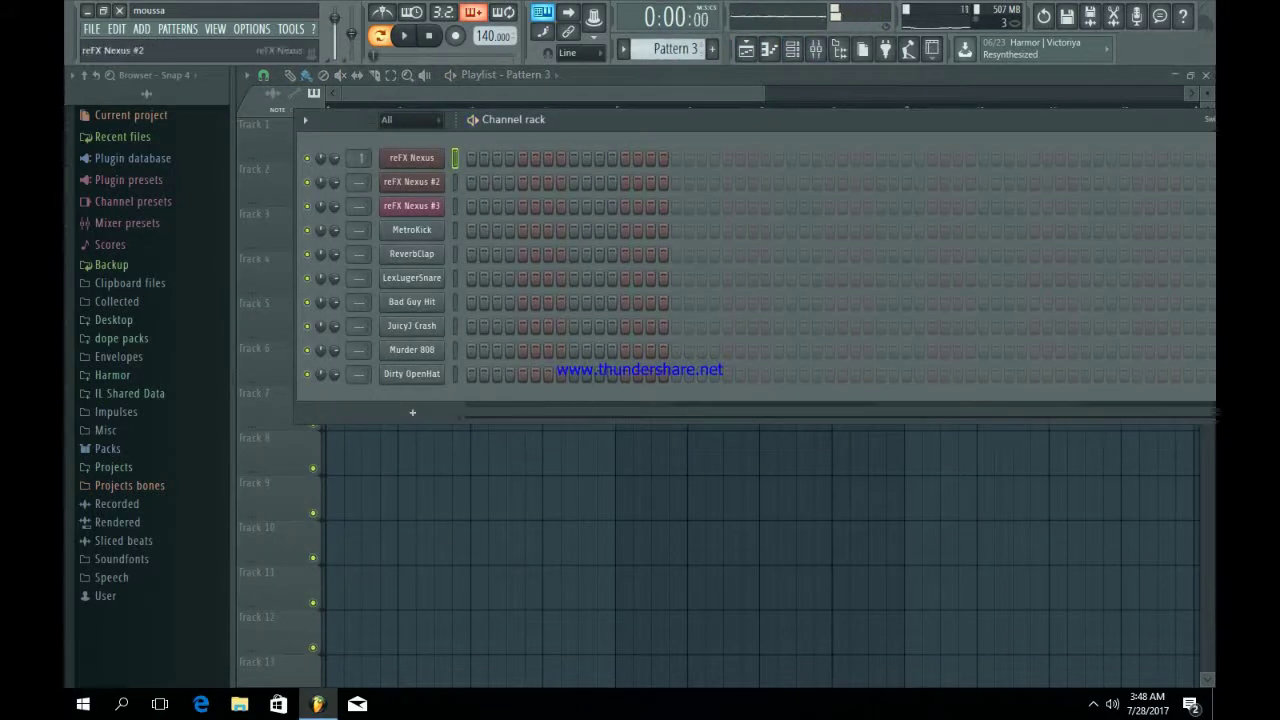
click(412, 182)
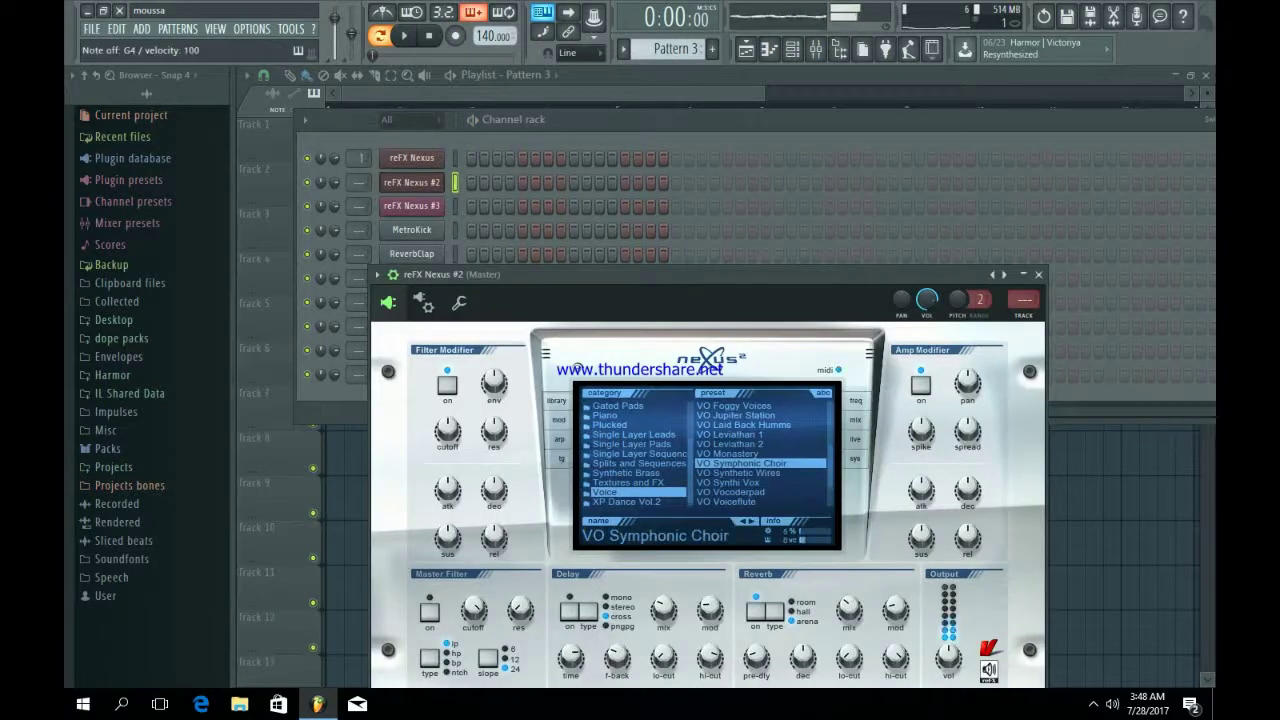
click(1038, 274)
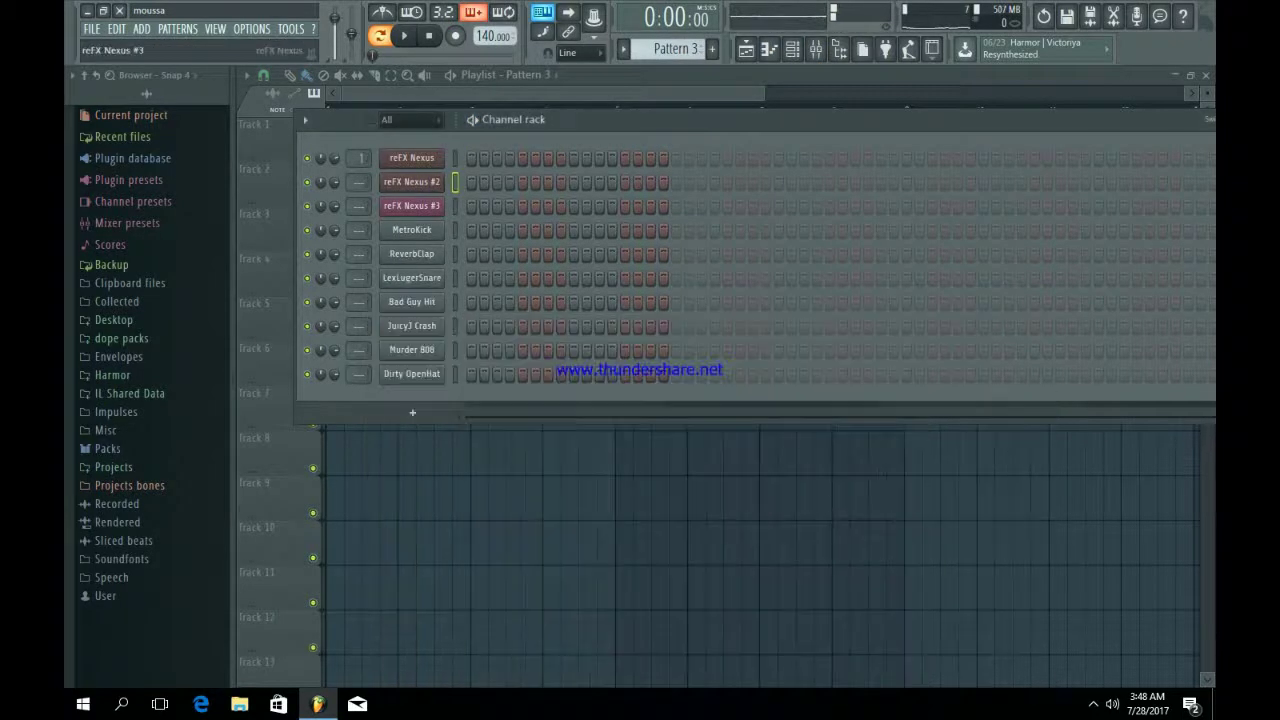
click(412, 206)
click(914, 150)
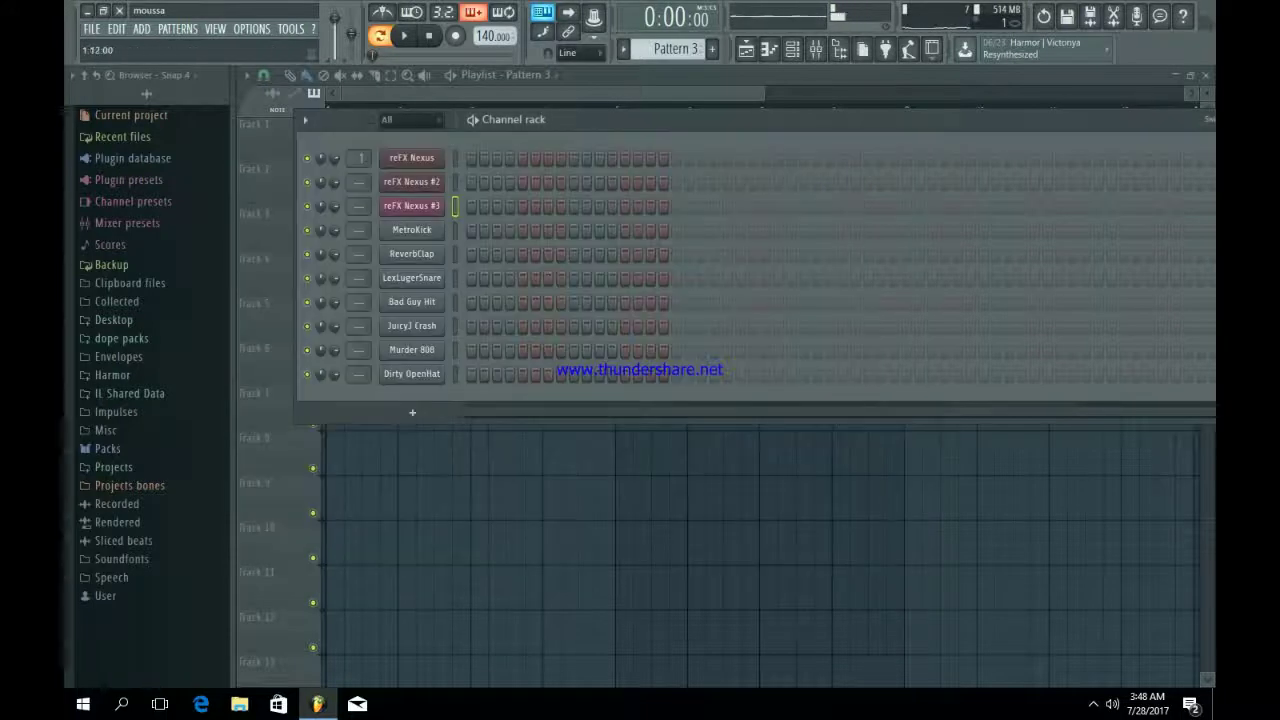
Draw a one-bar A4 note for reFX Nexus #3 in bar 1 and place Pattern 3 at the start of Track 2.
right_click(418, 204)
click(462, 207)
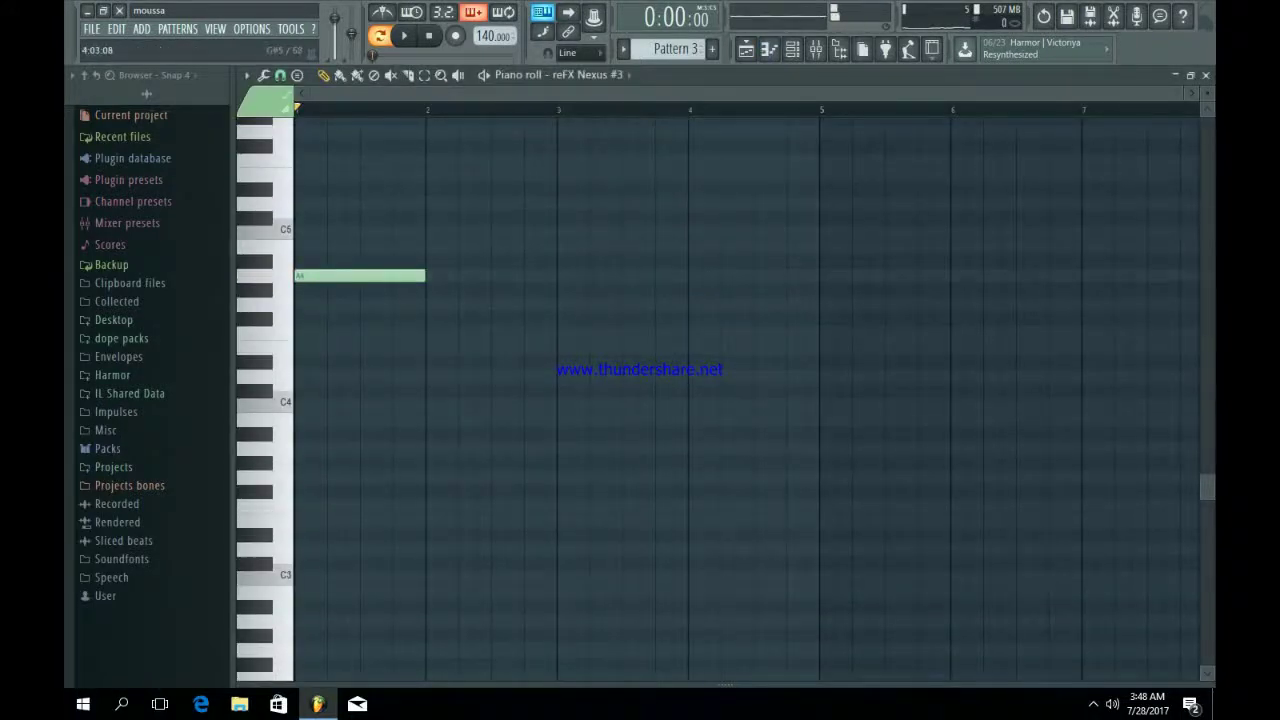
click(745, 49)
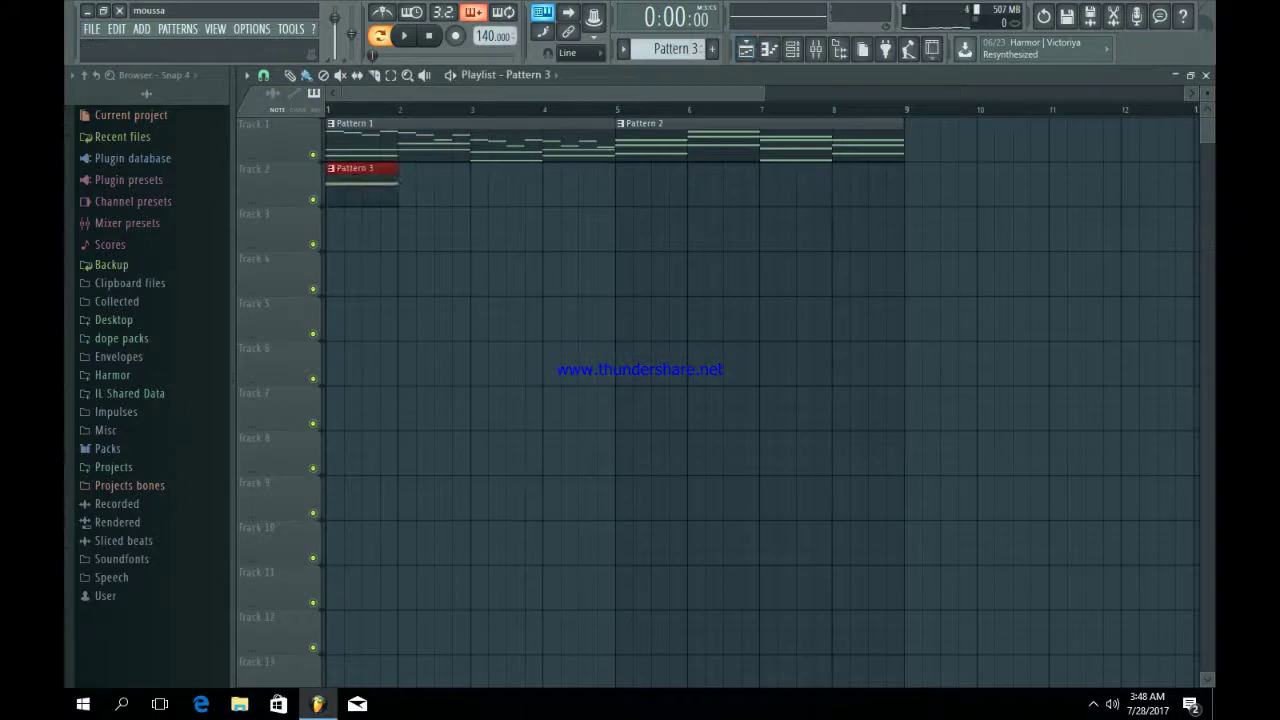
Play the arrangement, extend the reFX Nexus #3 A4 note to about 3.75 bars, and add a C5 note right after it.
key(space)
click(792, 49)
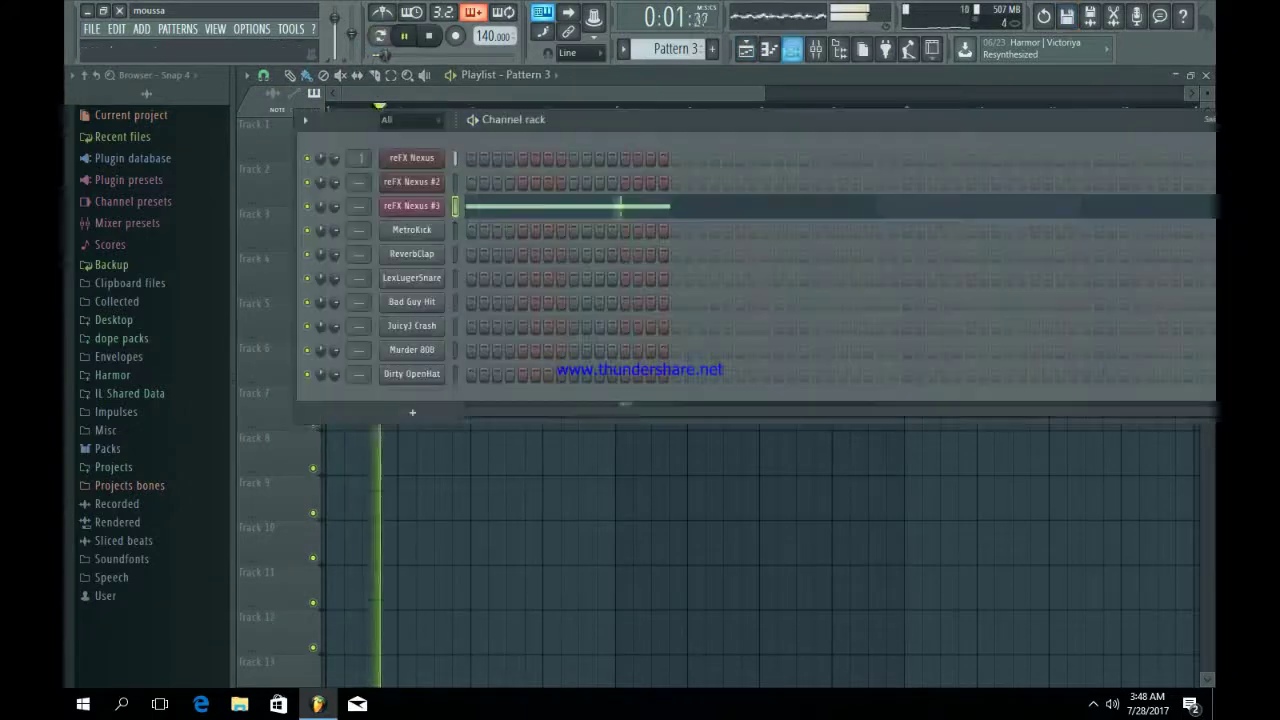
key(space)
click(601, 205)
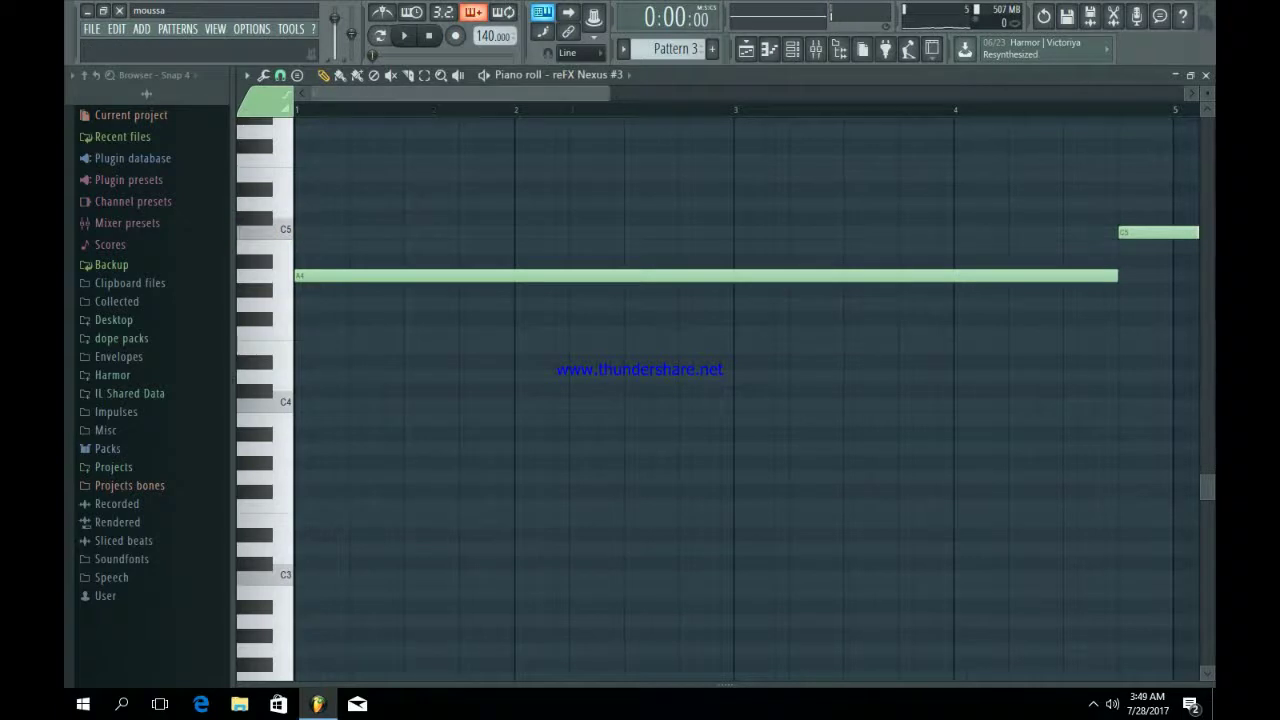
Shorten the C5 note at the end of bar 4 to one and a half steps while playing the arrangement.
drag(608, 93, 836, 93)
mouse_move(846, 232)
mouse_down()
mouse_move(850, 175)
mouse_move(846, 232)
mouse_up()
drag(837, 93, 1057, 93)
key(space)
drag(952, 232, 633, 259)
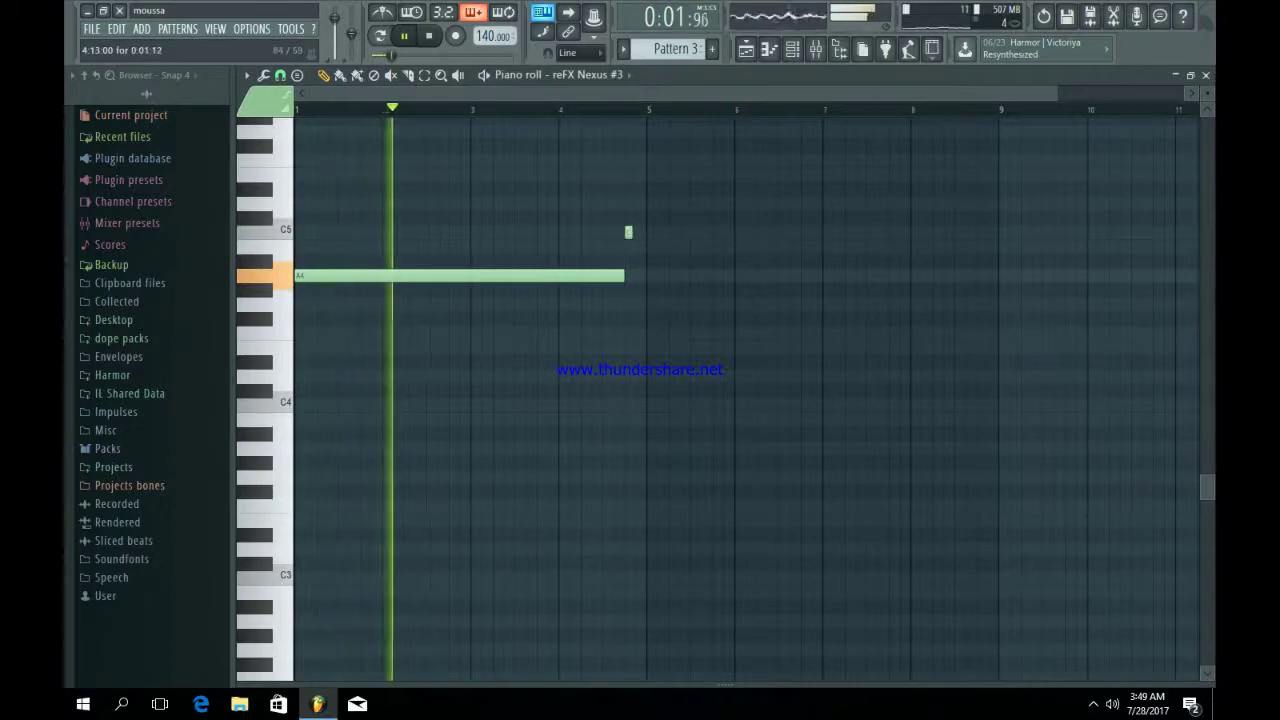
Add a second C5 note at 4:15:00, one step long, and audition the end of bar 4.
drag(1186, 93, 791, 93)
click(906, 232)
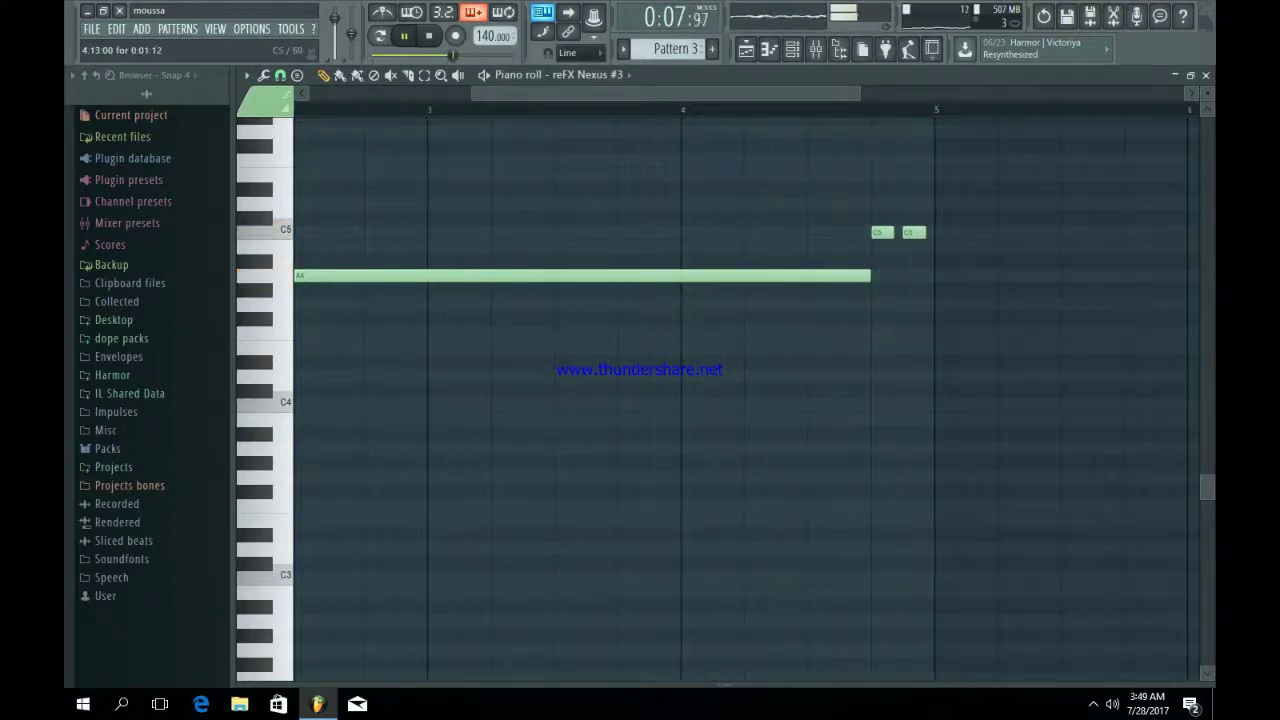
drag(910, 232, 902, 232)
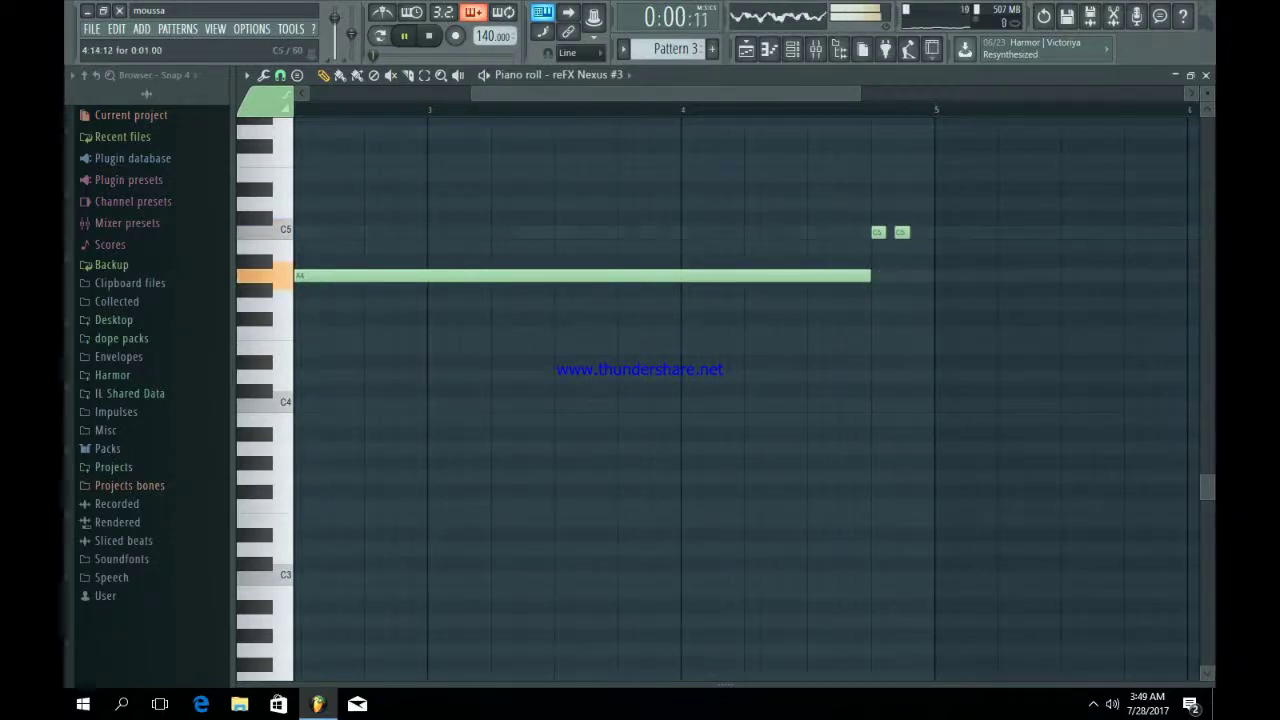
drag(473, 93, 306, 93)
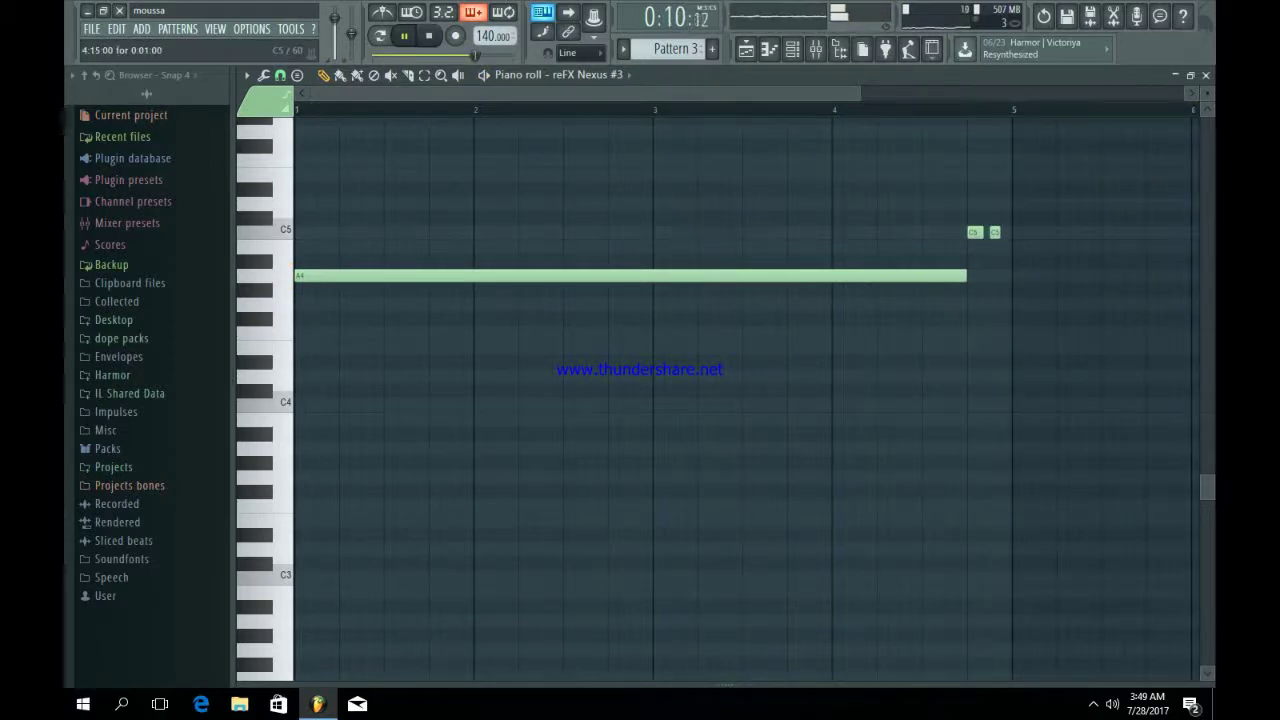
click(880, 110)
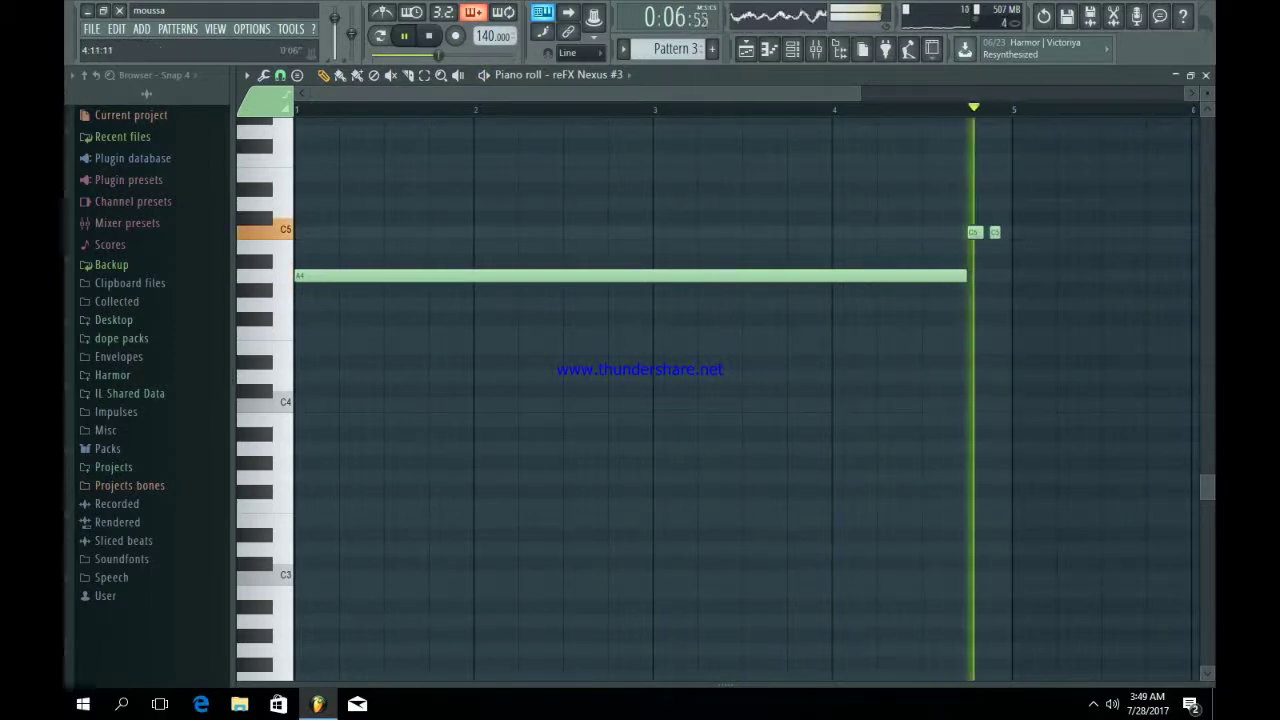
Move the Pattern 3 clip on Track 2 to bar 5, beneath Pattern 2, and play the arrangement from the start.
key(F5)
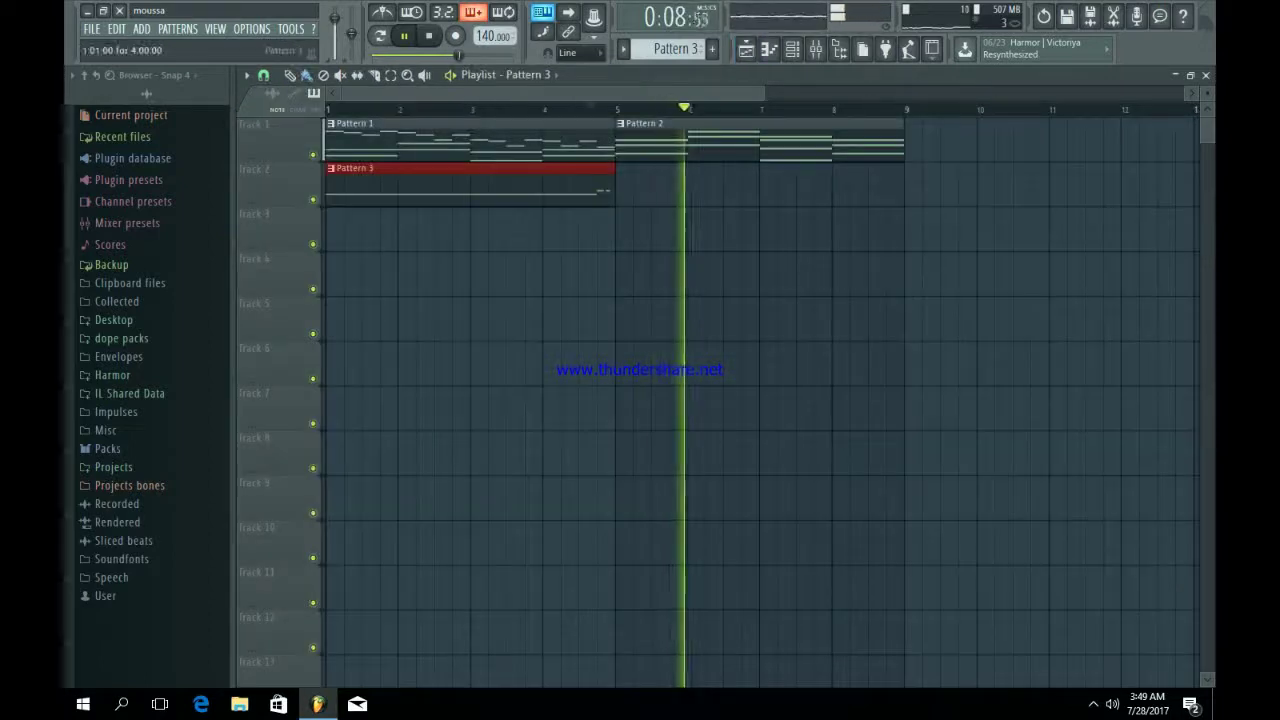
drag(614, 185, 705, 185)
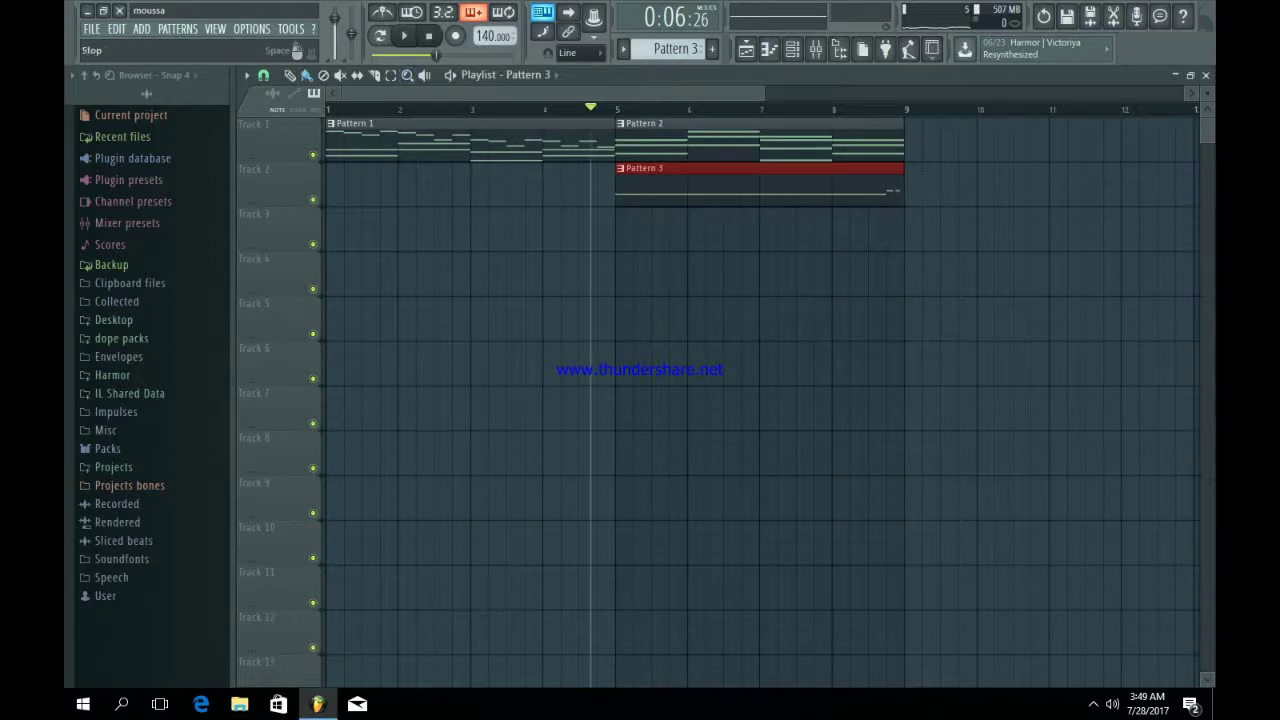
click(429, 36)
key(space)
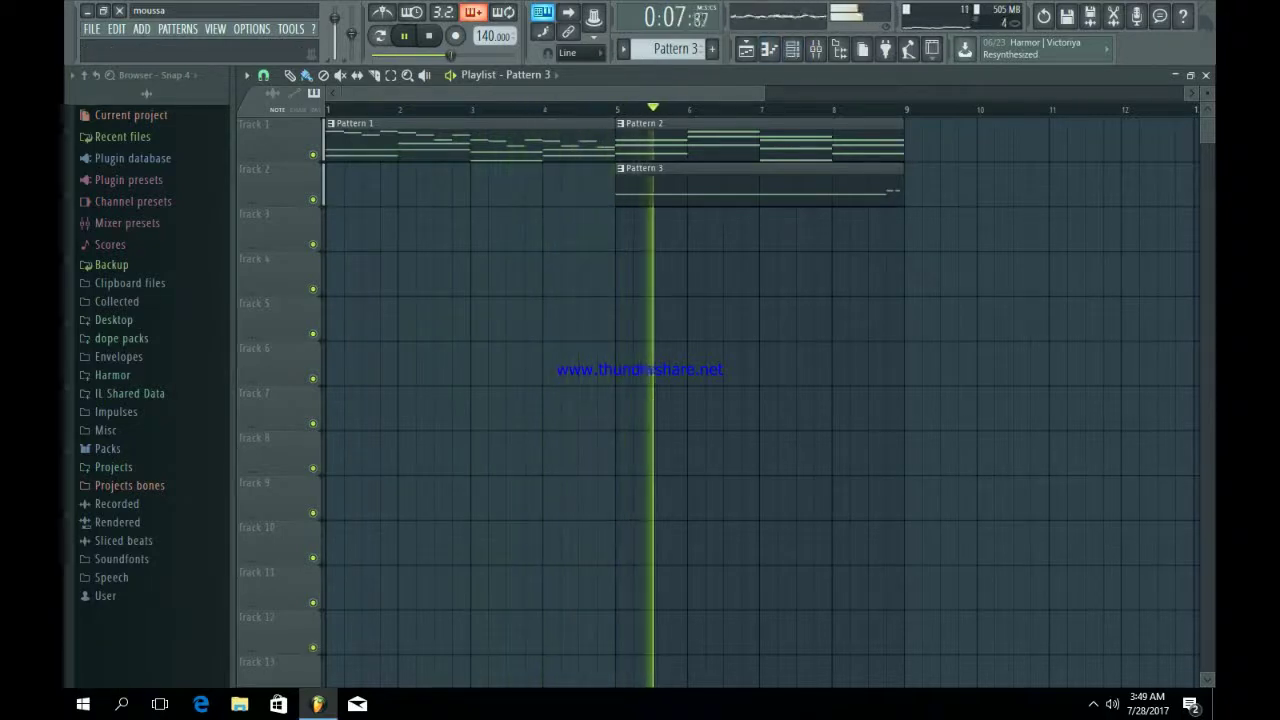
drag(764, 93, 892, 93)
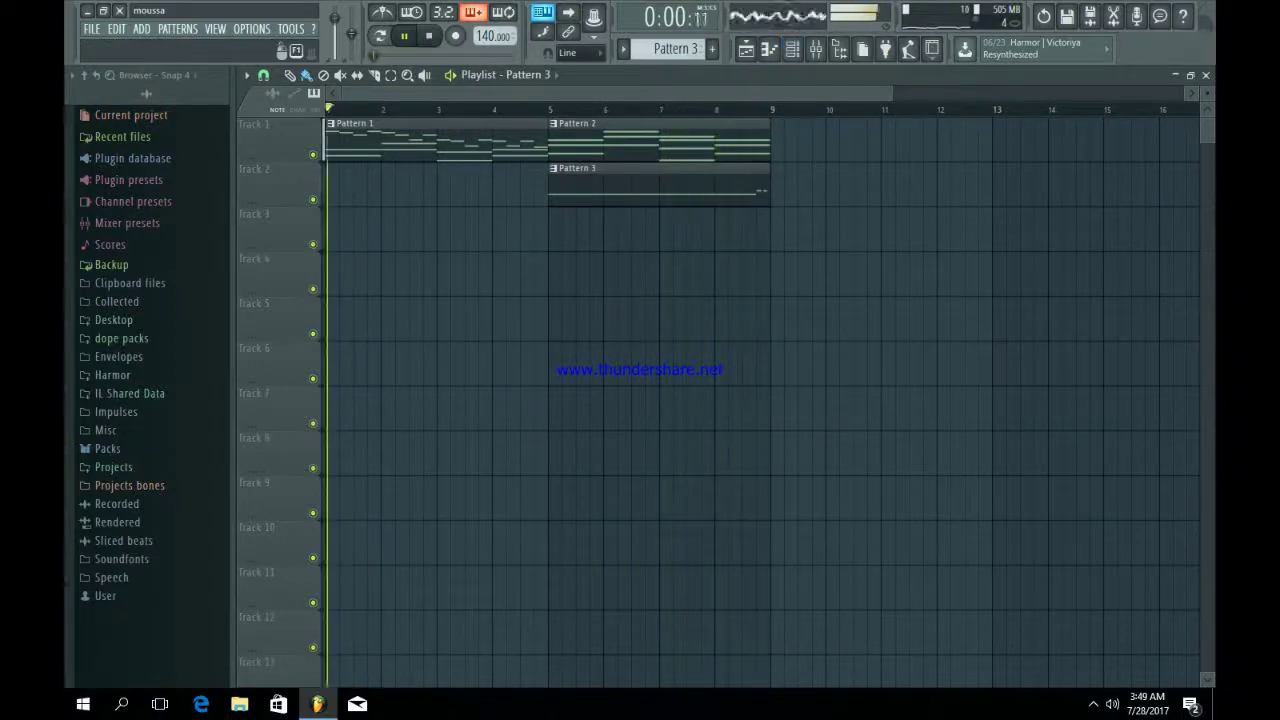
Copy Pattern 2's reFX Nexus chords into Pattern 4 and move them to the reFX Nexus #2 channel.
click(792, 49)
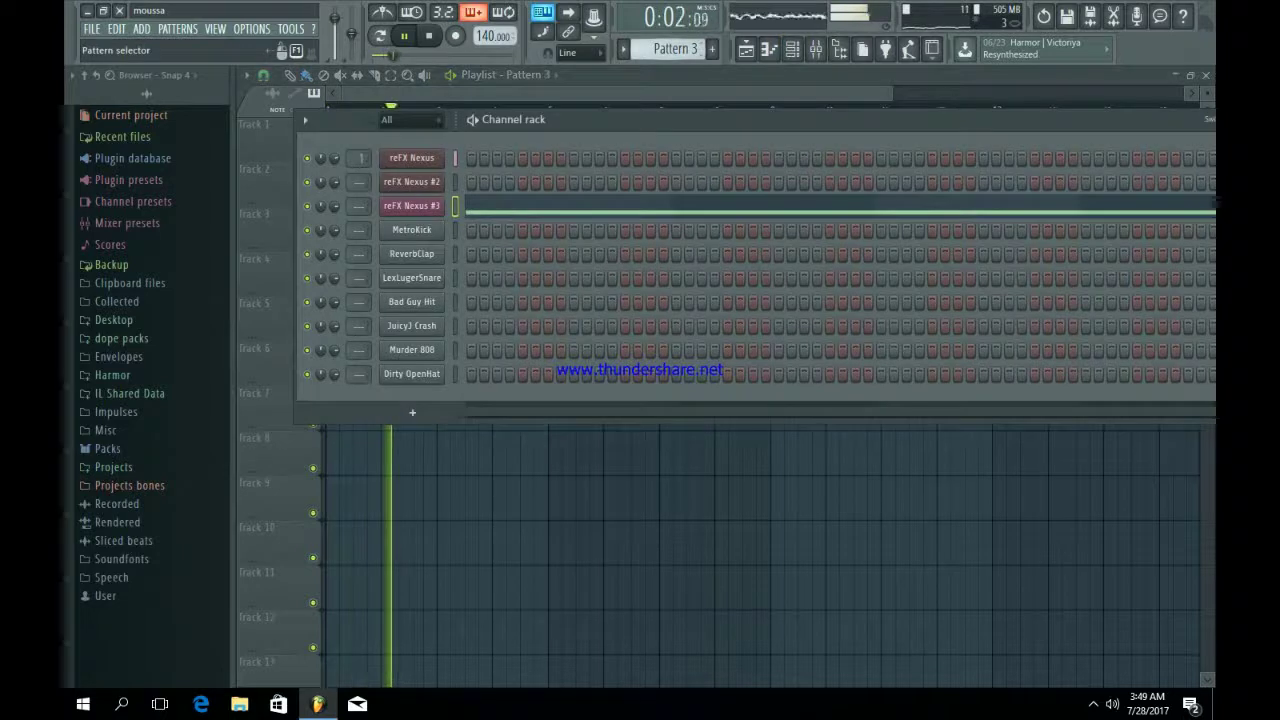
scroll(675, 49, down, 1)
key(space)
scroll(675, 49, up, 2)
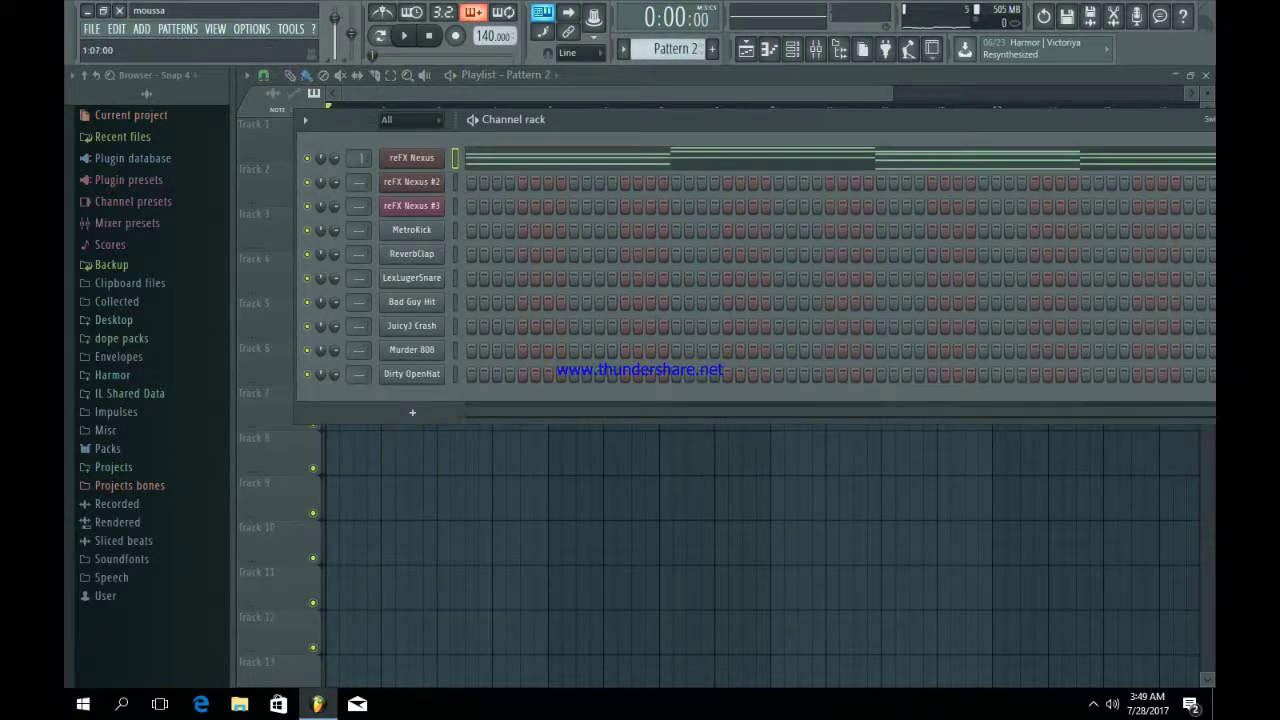
scroll(675, 49, down, 1)
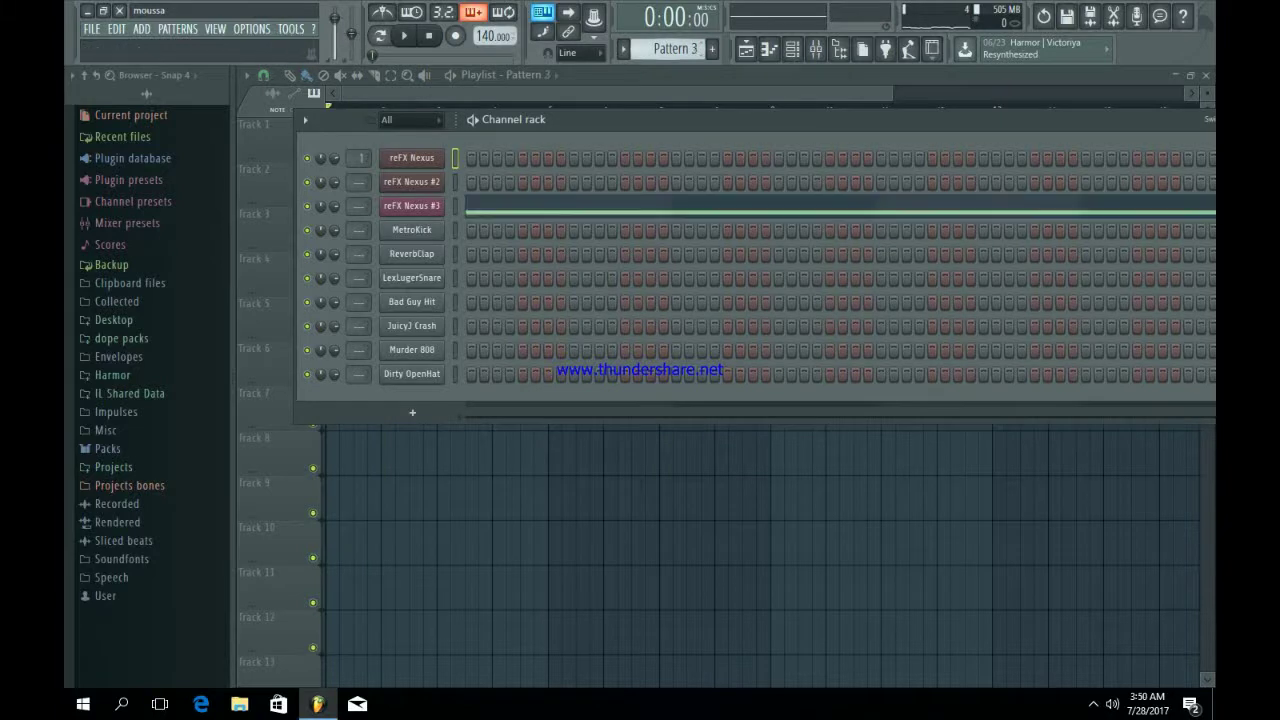
scroll(675, 49, down, 1)
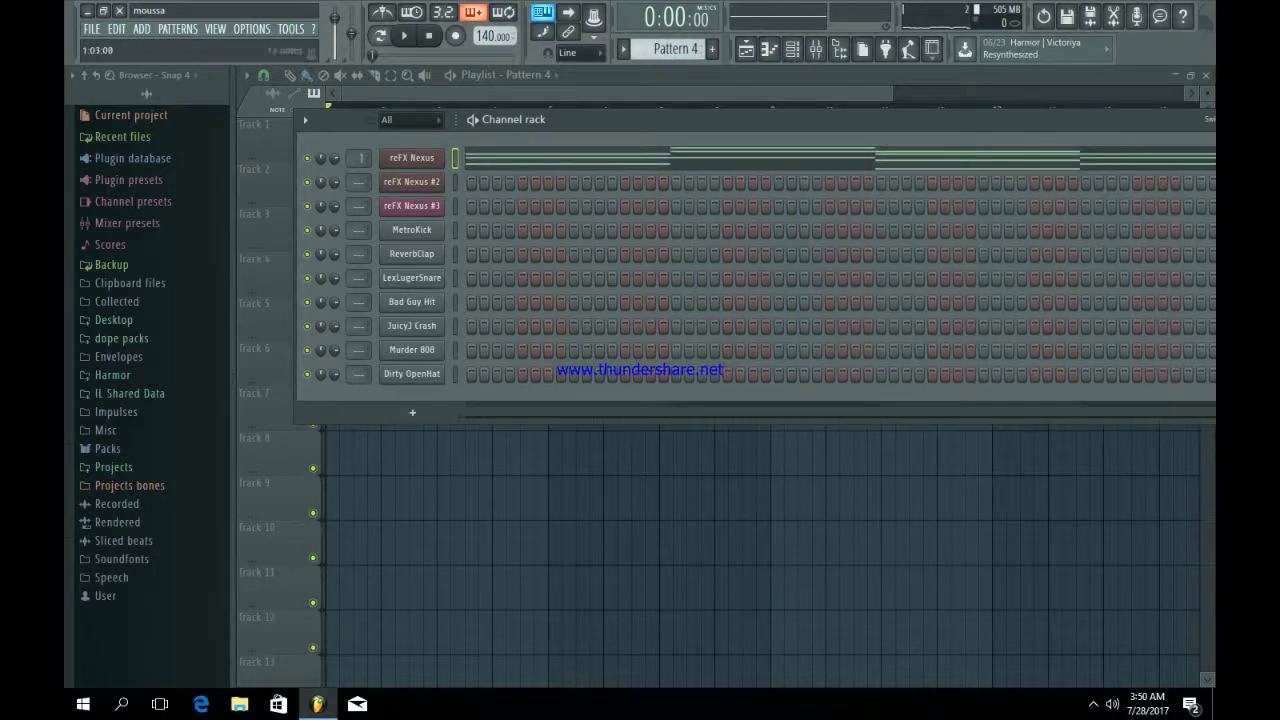
key(ctrl+x)
key(Down)
key(ctrl+v)
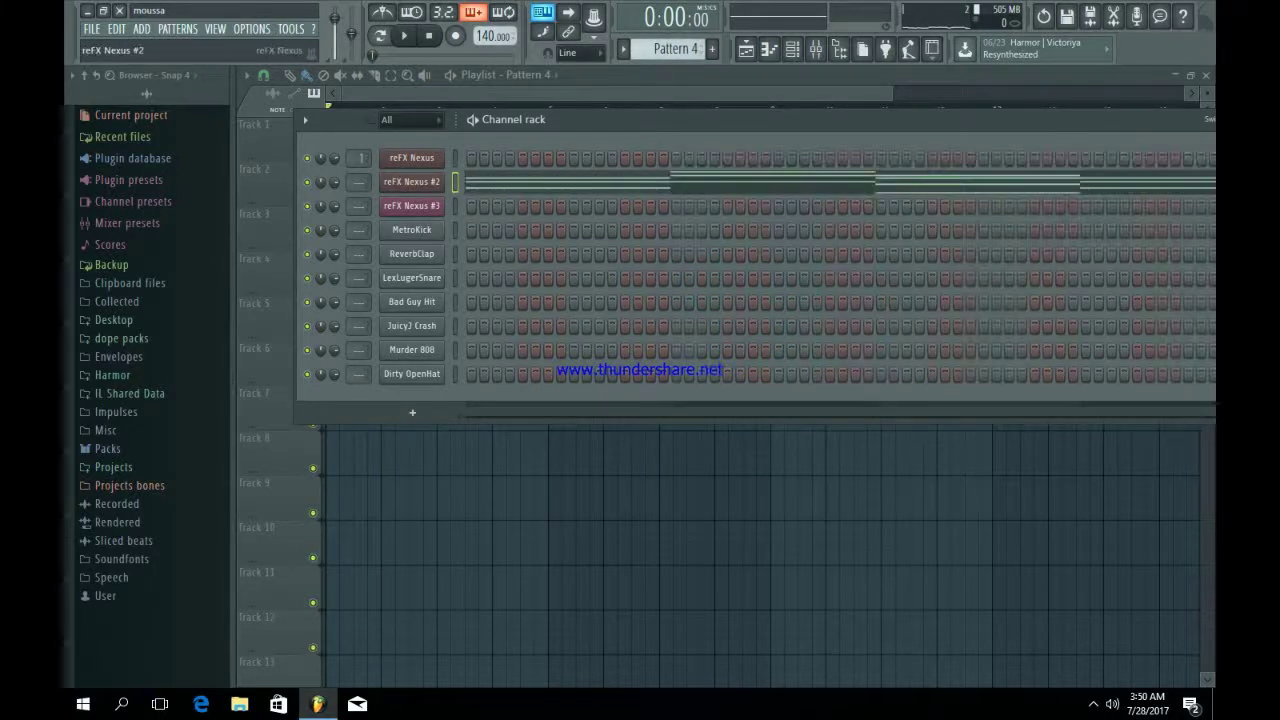
Audition Pattern 4 with the reFX Nexus #2 choir sound and place the pattern at bar 5 on Track 3.
click(411, 182)
key(n)
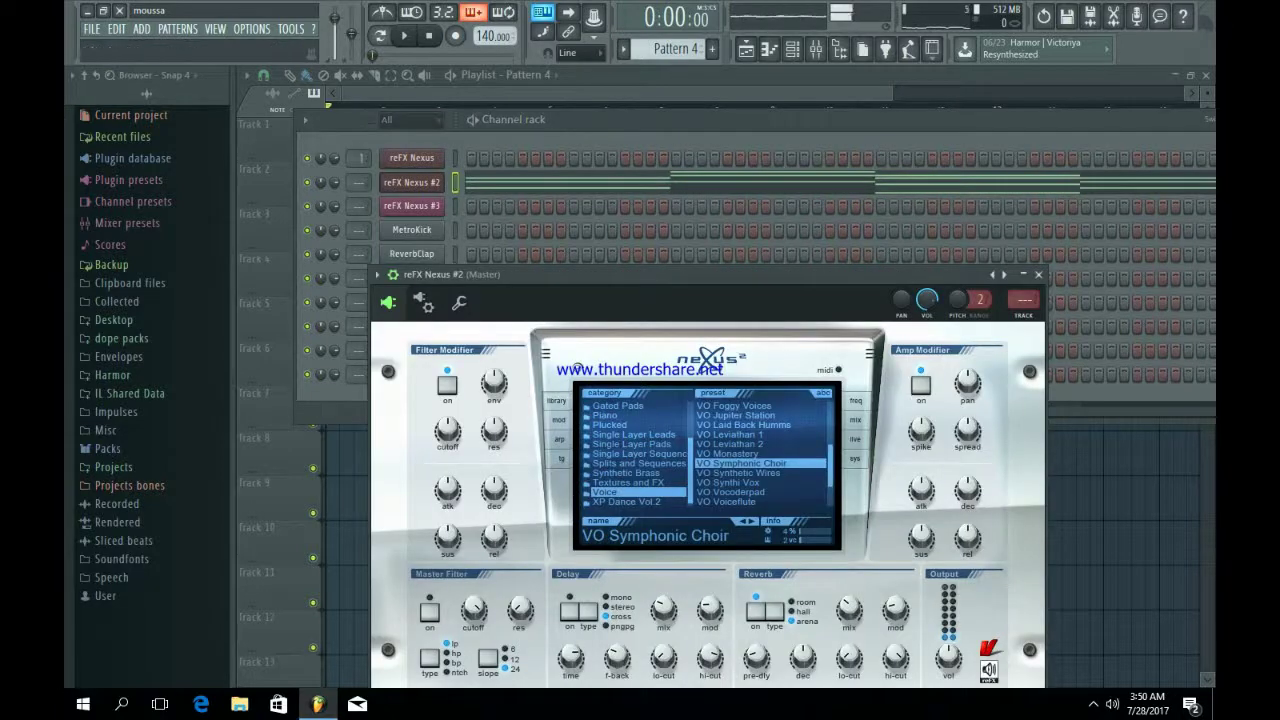
key(space)
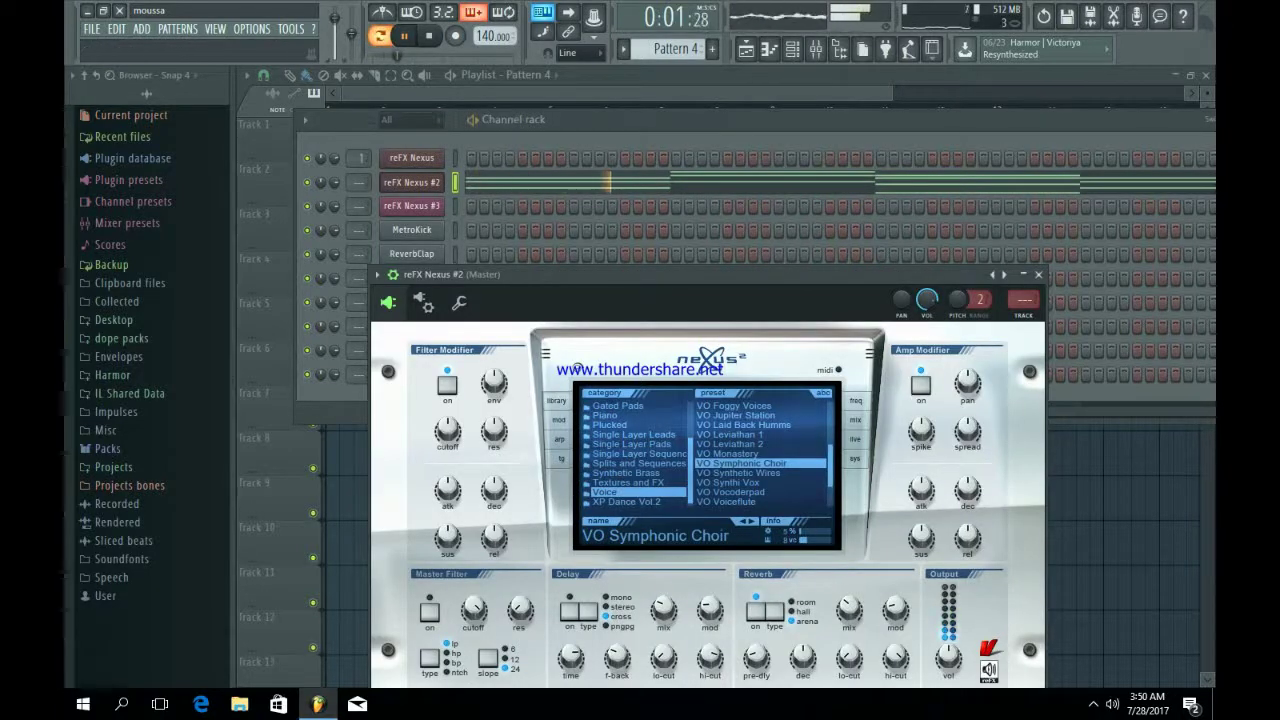
click(1038, 274)
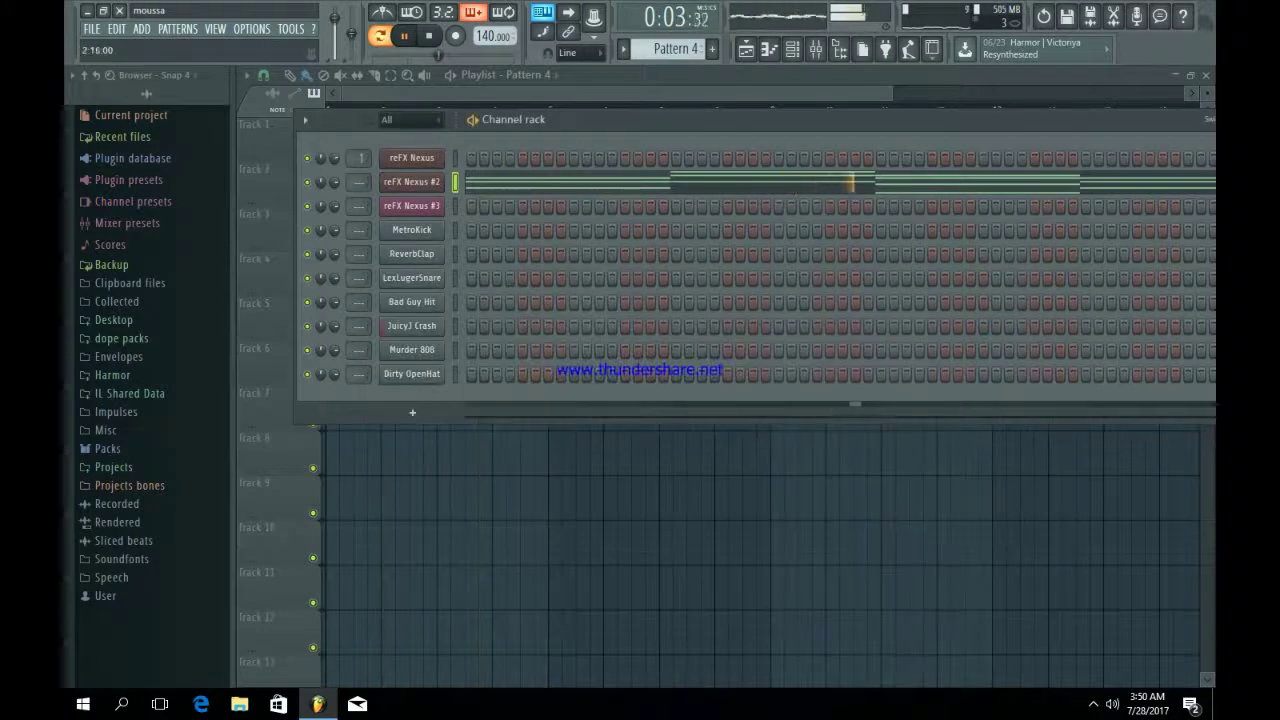
key(F6)
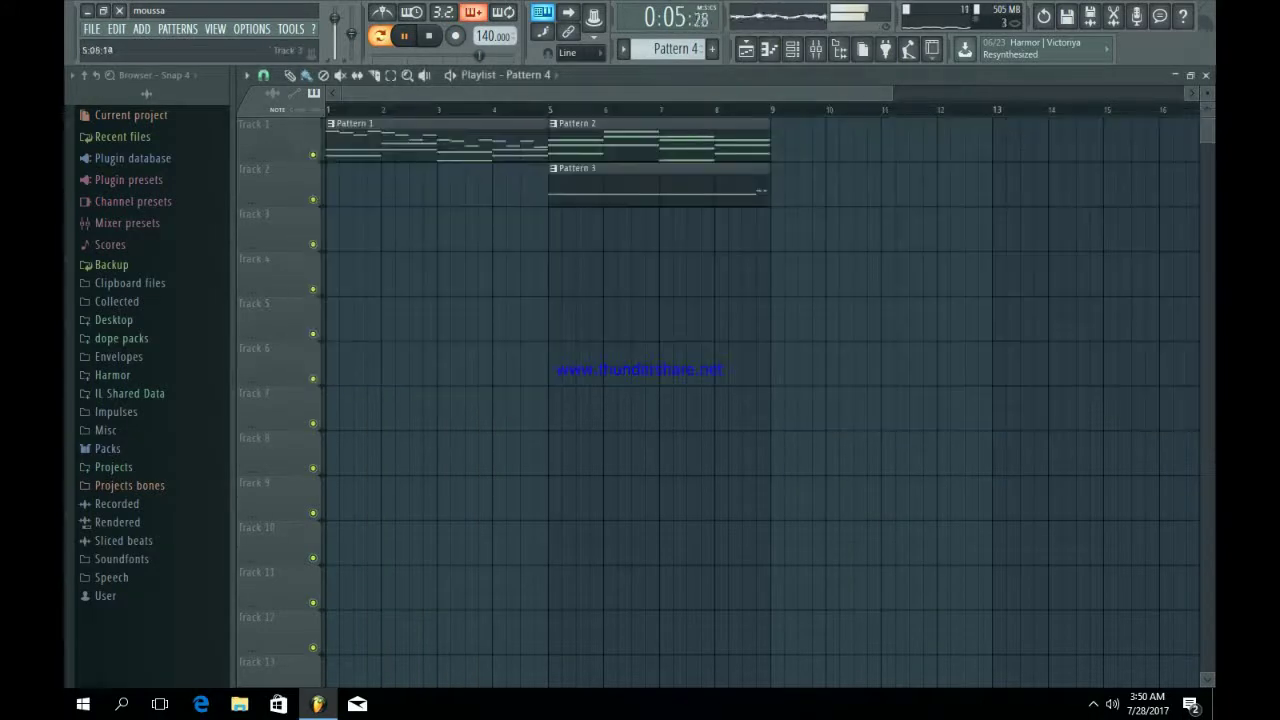
click(568, 232)
Route reFX Nexus #2 to mixer track 2 and lower that track's level to about 85%.
key(F6)
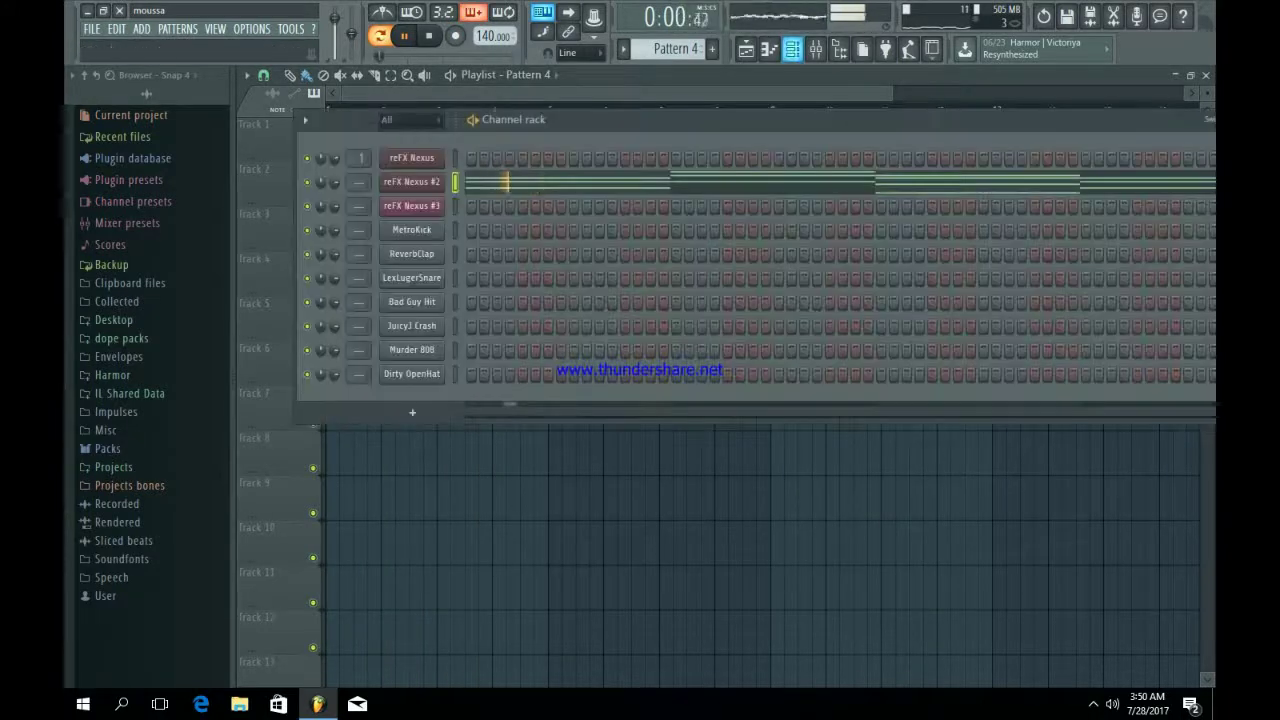
click(412, 182)
key(F9)
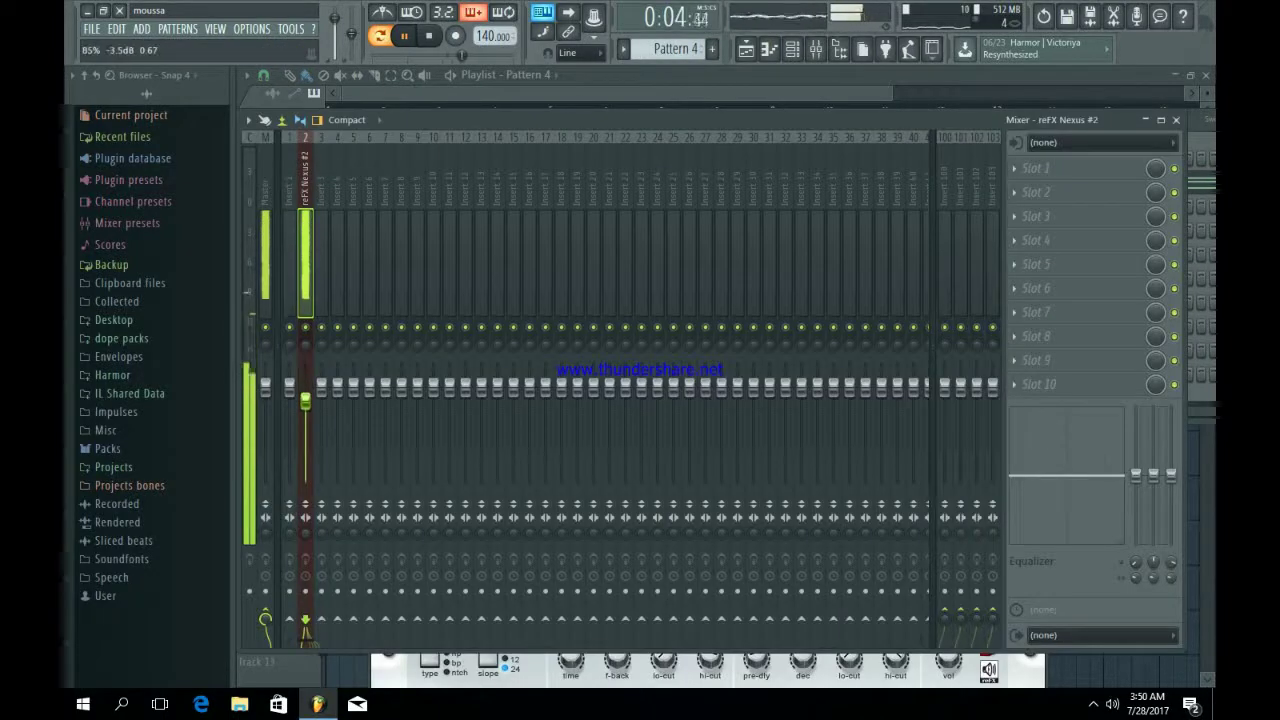
click(1034, 168)
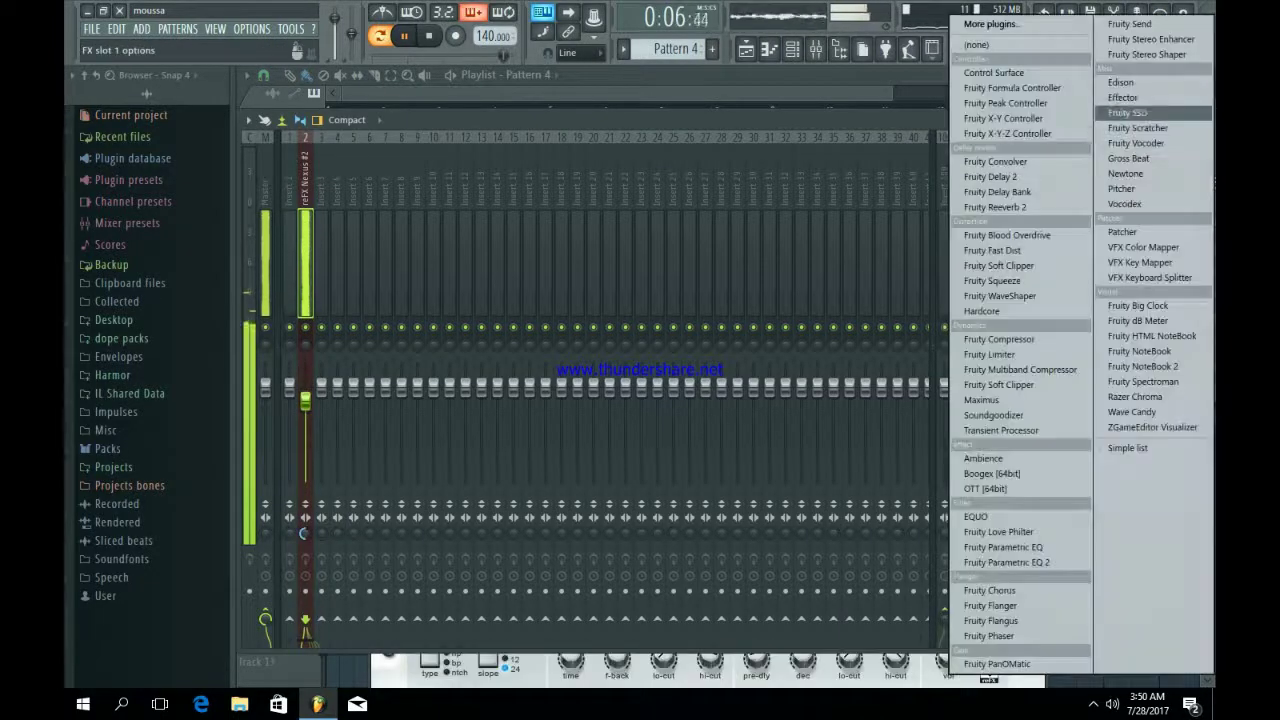
click(1150, 42)
click(685, 274)
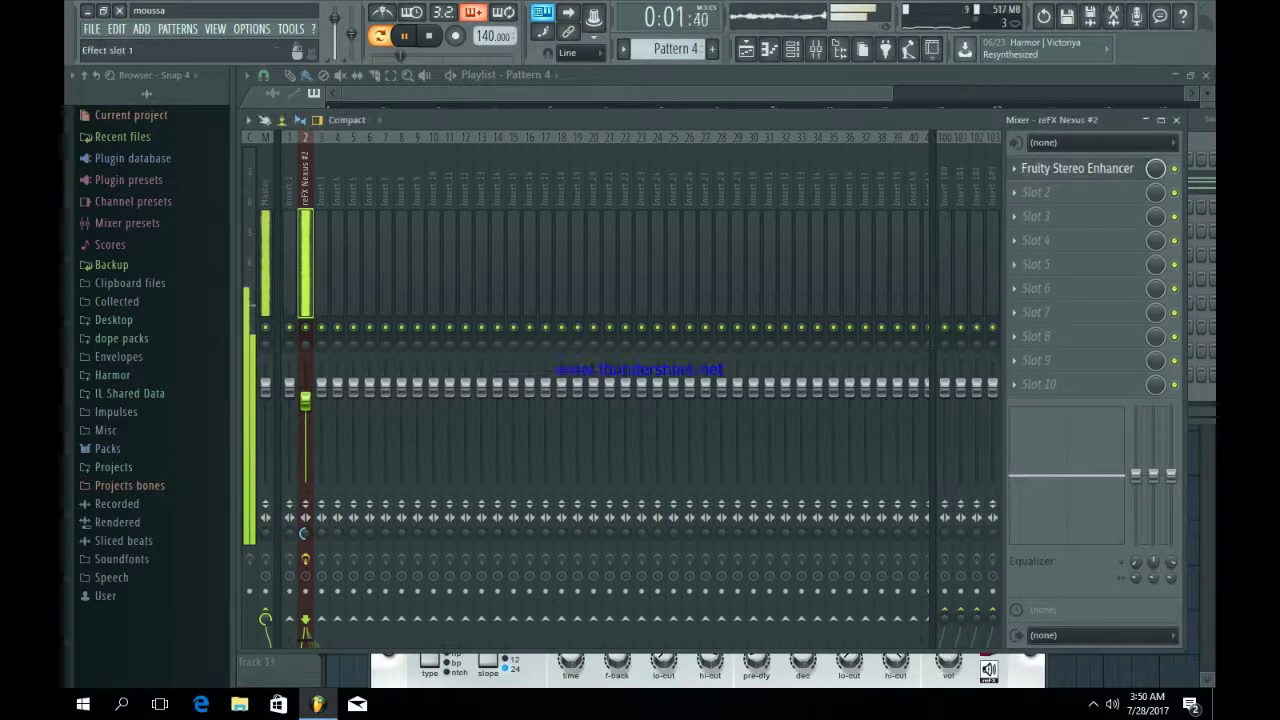
Load Fruity Stereo Shaper in effect slot 1 of the reFX Nexus #2 mixer track and apply a preset that offsets delay and phase.
click(1014, 168)
mouse_move(1040, 189)
click(1148, 55)
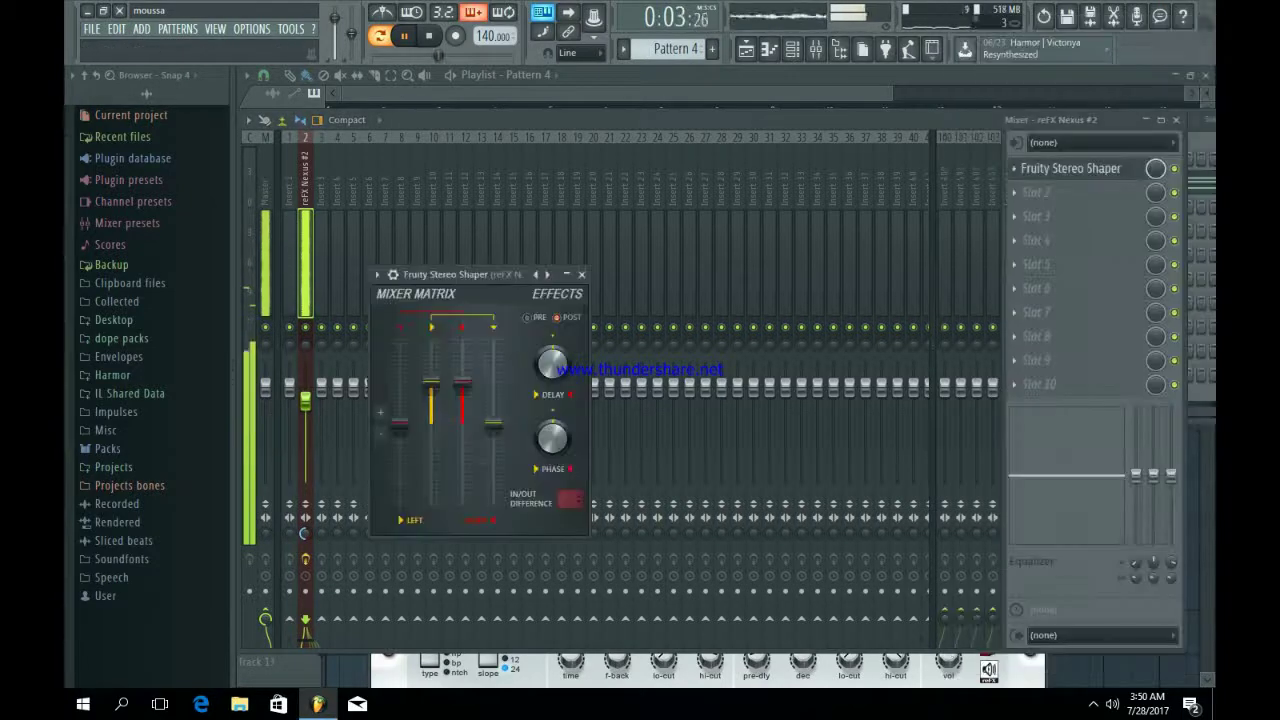
right_click(547, 275)
mouse_move(576, 289)
click(660, 410)
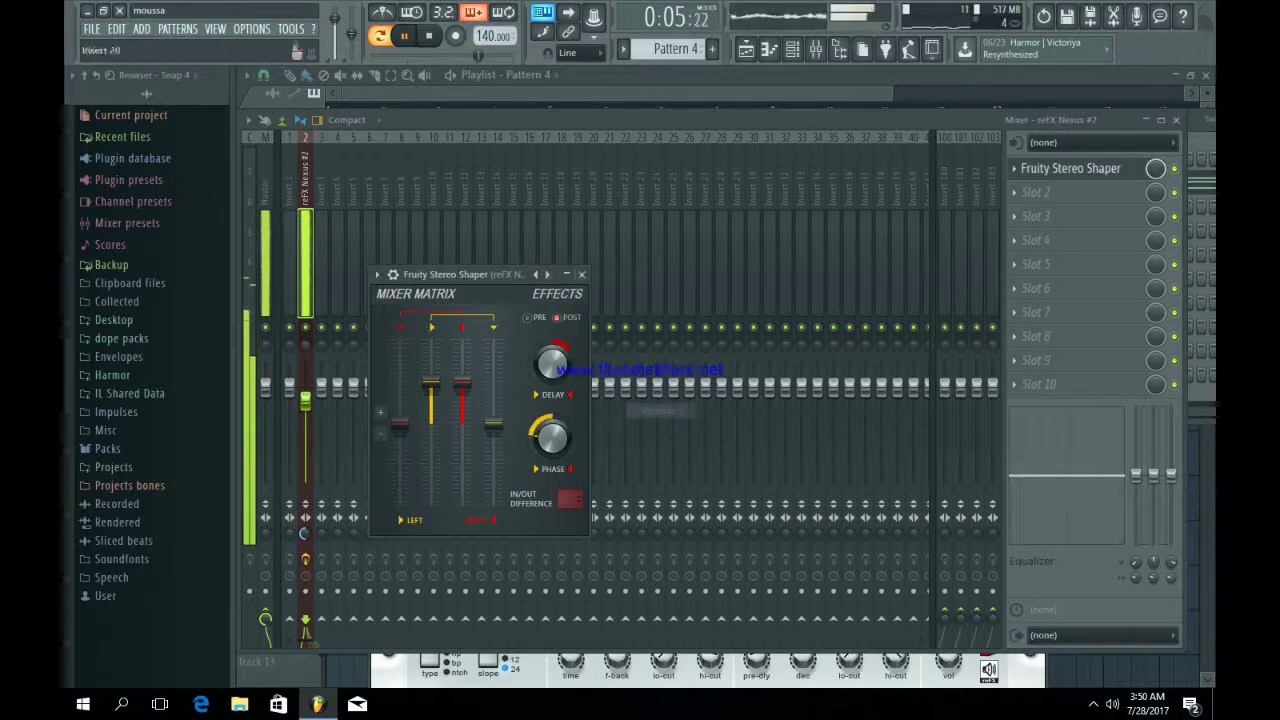
click(581, 274)
Add Fruity Parametric EQ 2 in slot 2 and cut the lows with band 1 as a steep high-pass.
click(1036, 192)
click(1006, 562)
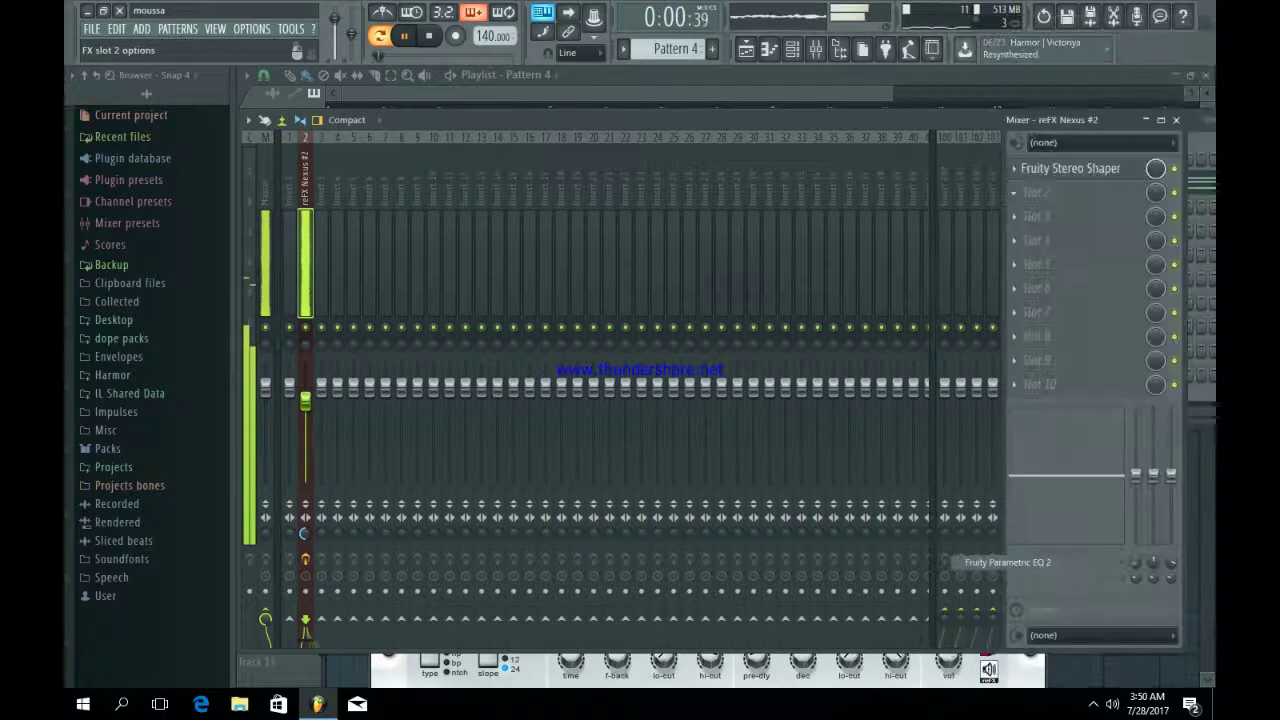
right_click(464, 425)
mouse_move(490, 482)
click(543, 481)
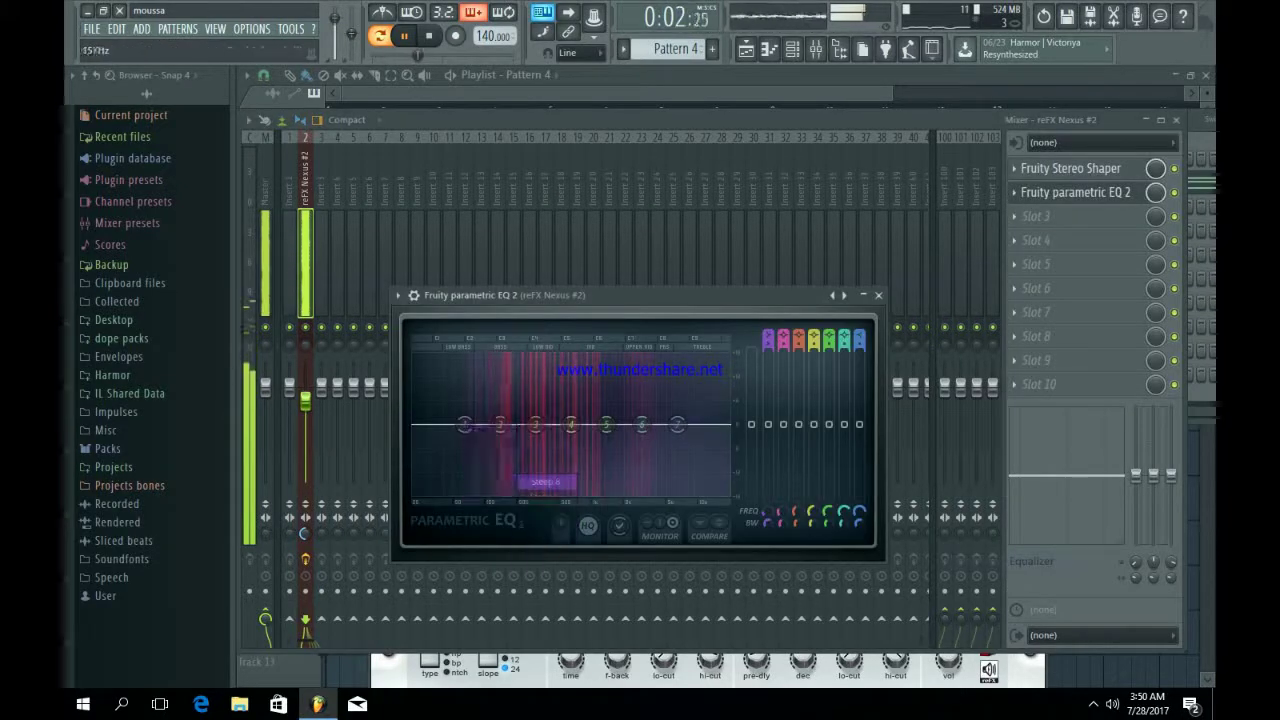
drag(465, 425, 508, 493)
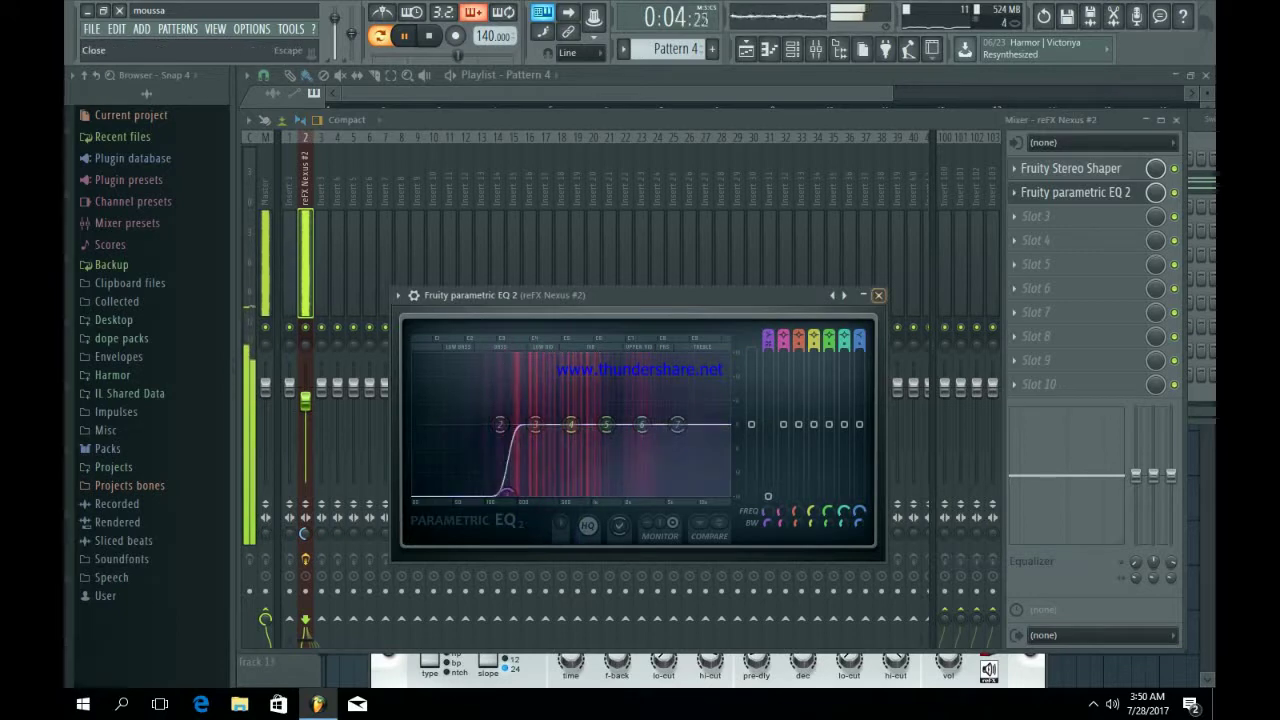
click(878, 295)
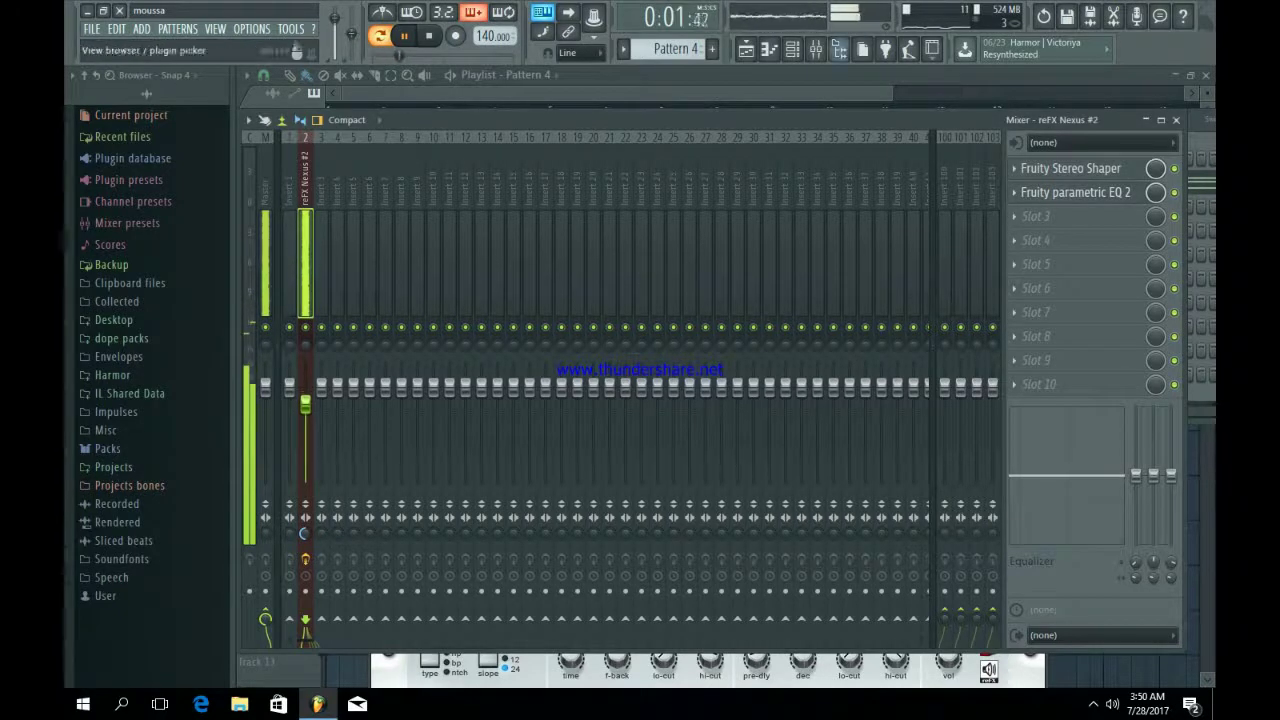
Play the arrangement and duplicate the Pattern 2, Pattern 3 and Pattern 4 clips from bar 5 to bar 9.
click(746, 49)
key(space)
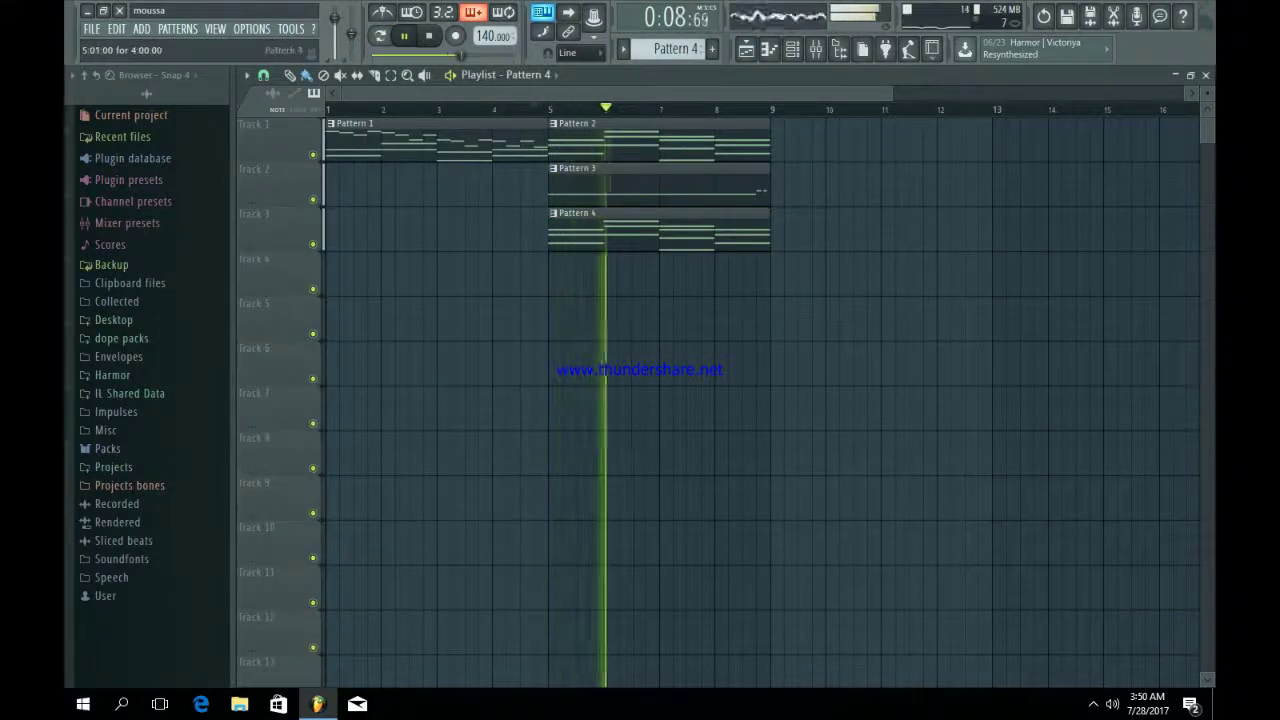
drag(890, 93, 1176, 93)
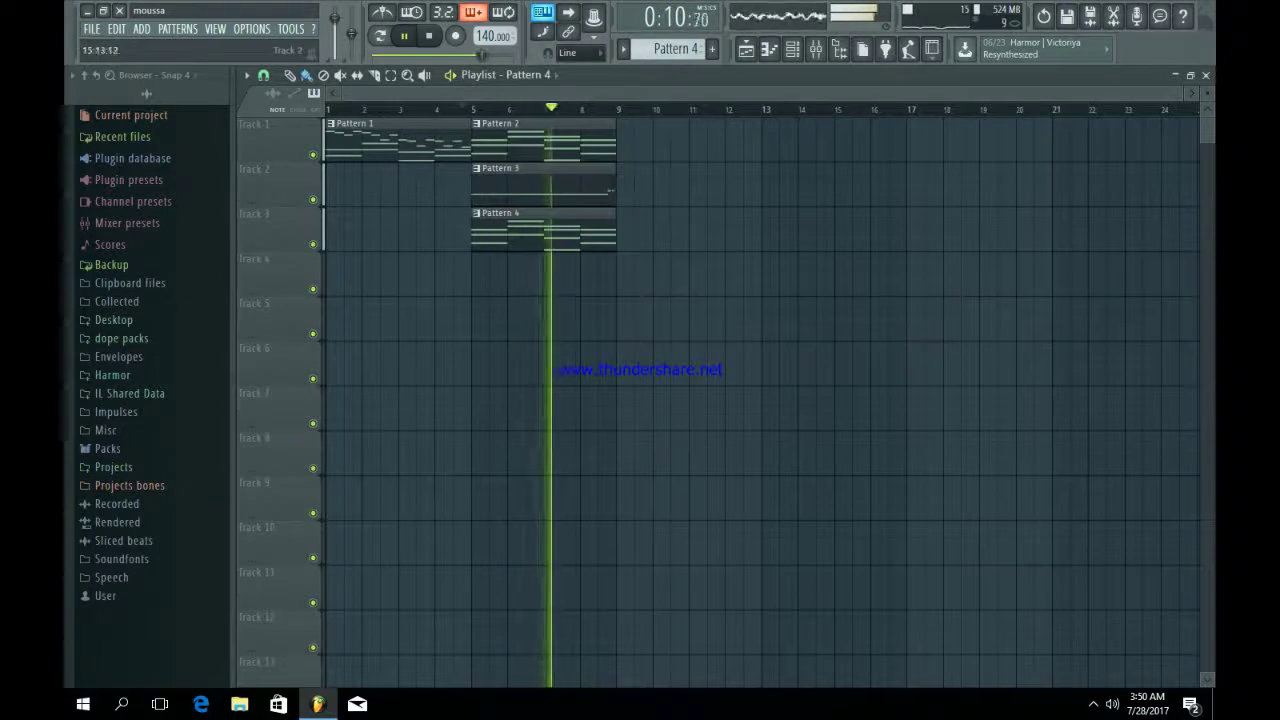
drag(701, 295, 519, 117)
key(ctrl+b)
key(ctrl+d)
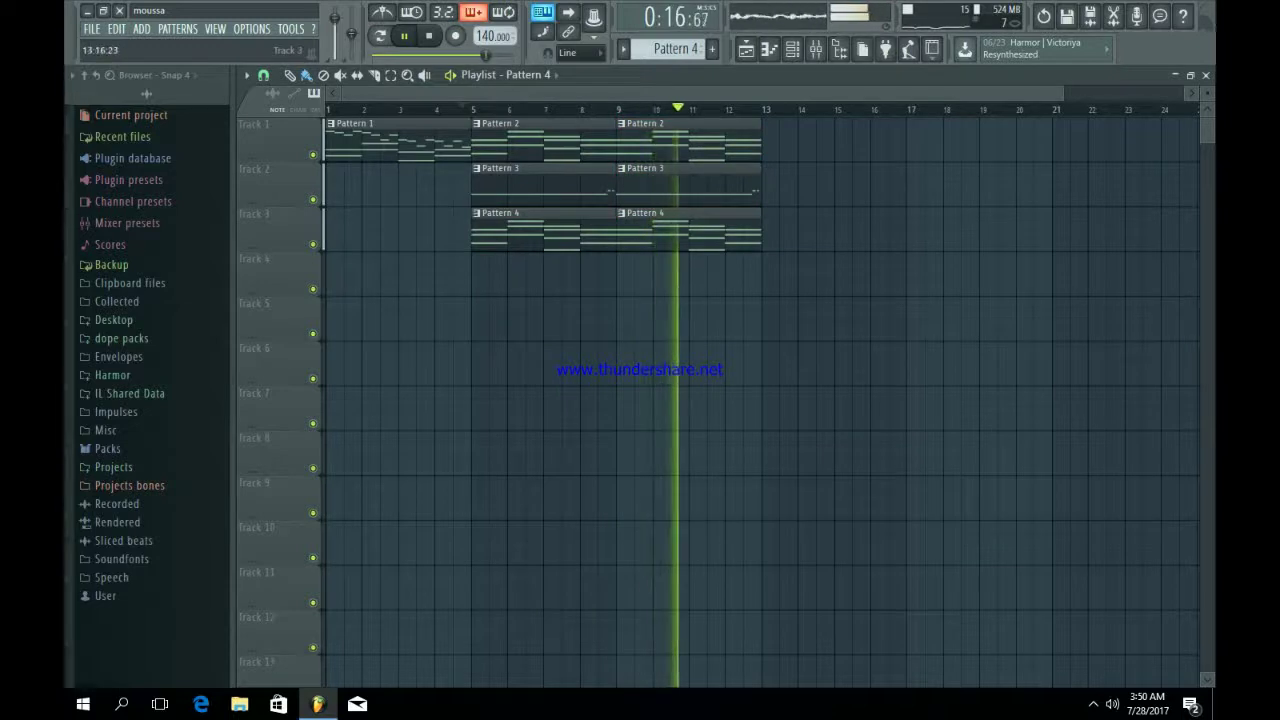
Add Pattern 3, Pattern 2 and Pattern 4 clips on their tracks, starting about a quarter bar into bar 13.
click(690, 185)
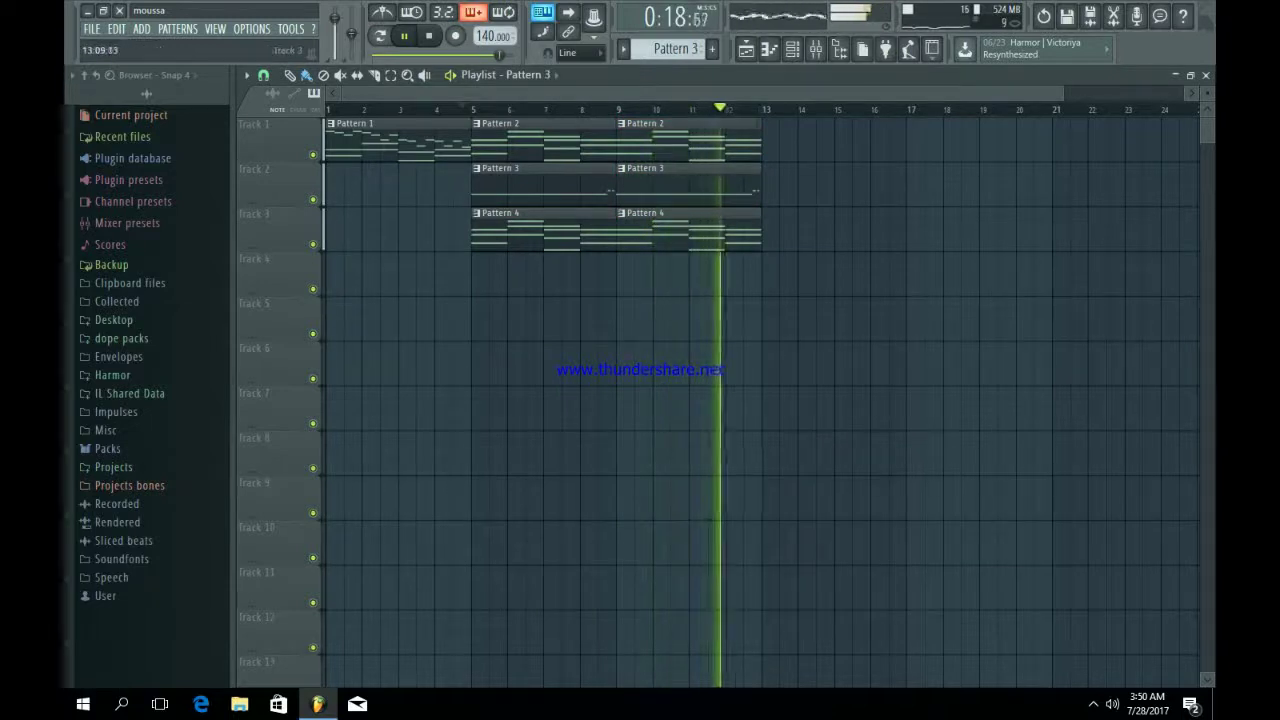
click(788, 185)
drag(953, 93, 784, 93)
key(space)
drag(870, 185, 853, 185)
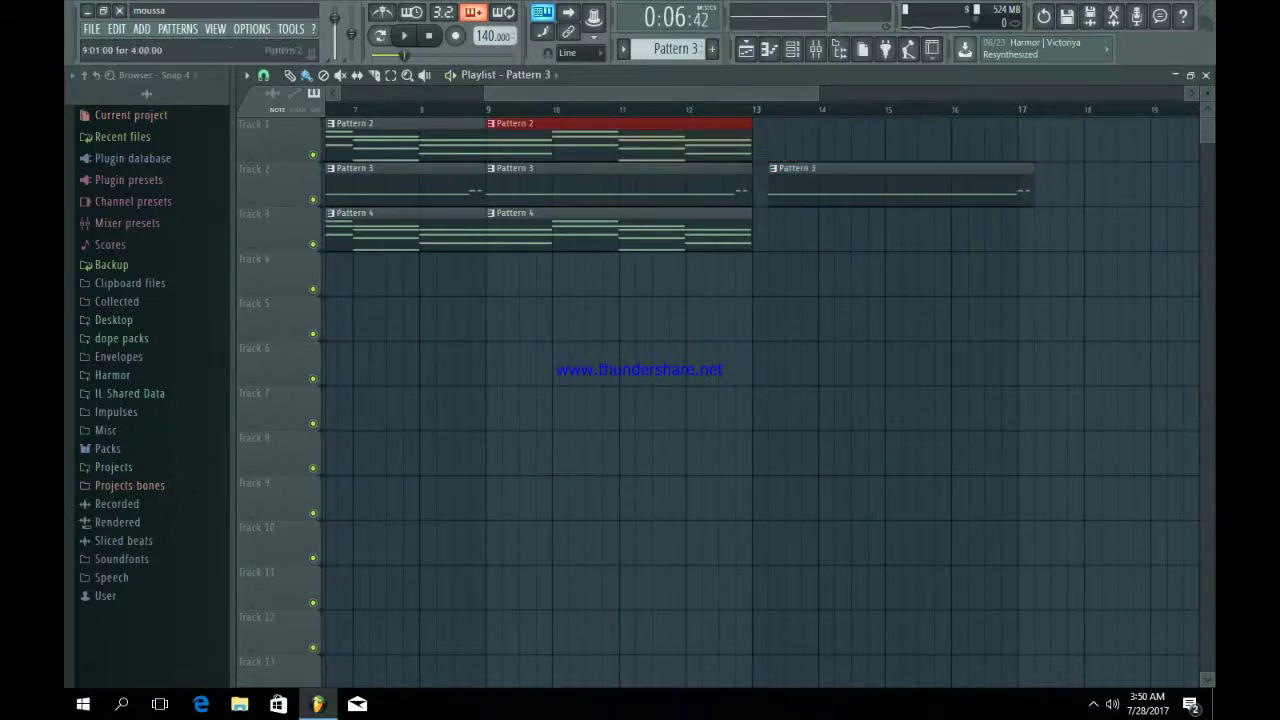
drag(600, 145, 866, 145)
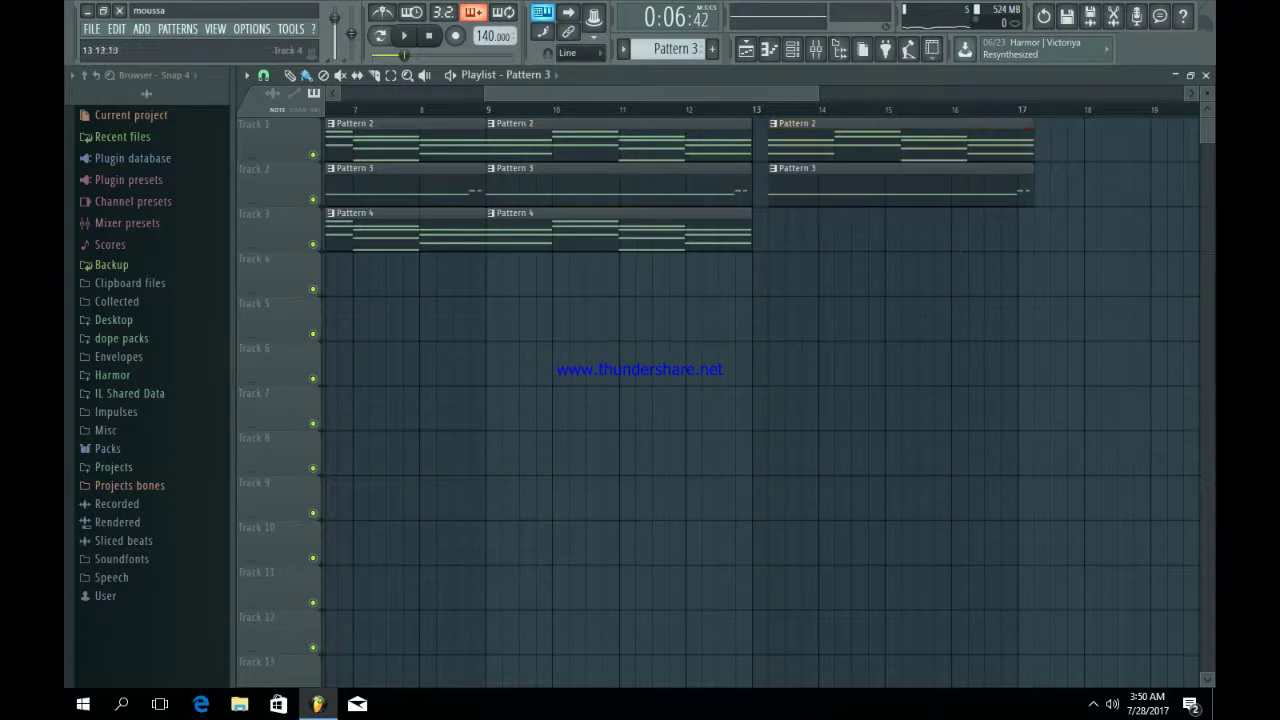
drag(652, 228, 918, 228)
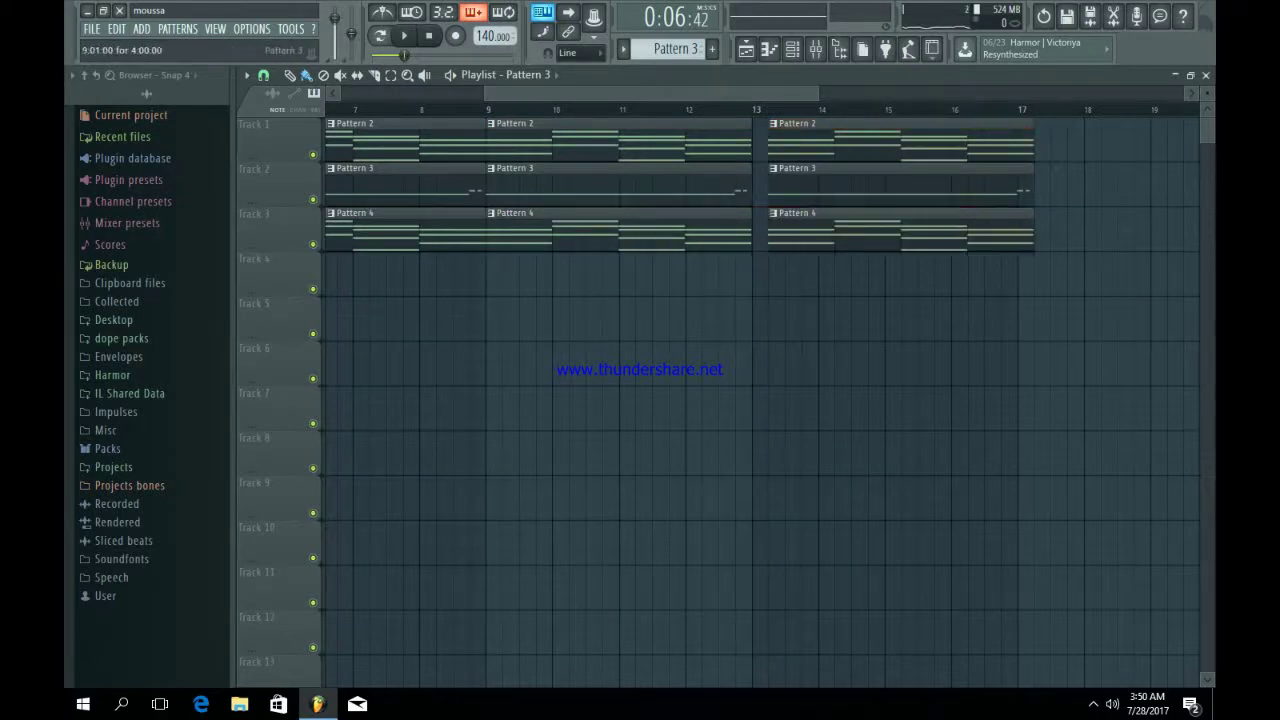
Duplicate the Pattern 2, 3 and 4 clips at bar 13 directly behind themselves, and play the arrangement from the start.
drag(1094, 335, 855, 132)
key(ctrl+b)
drag(532, 93, 340, 93)
ctrl+click(475, 408)
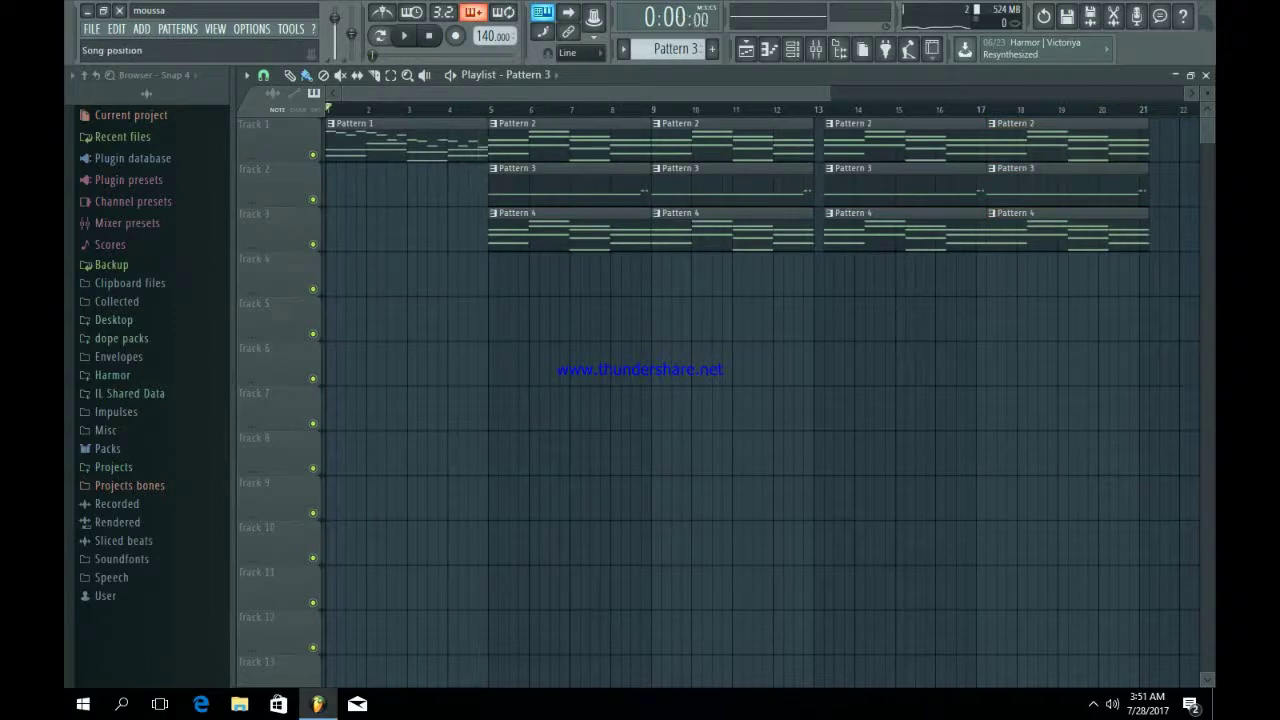
key(space)
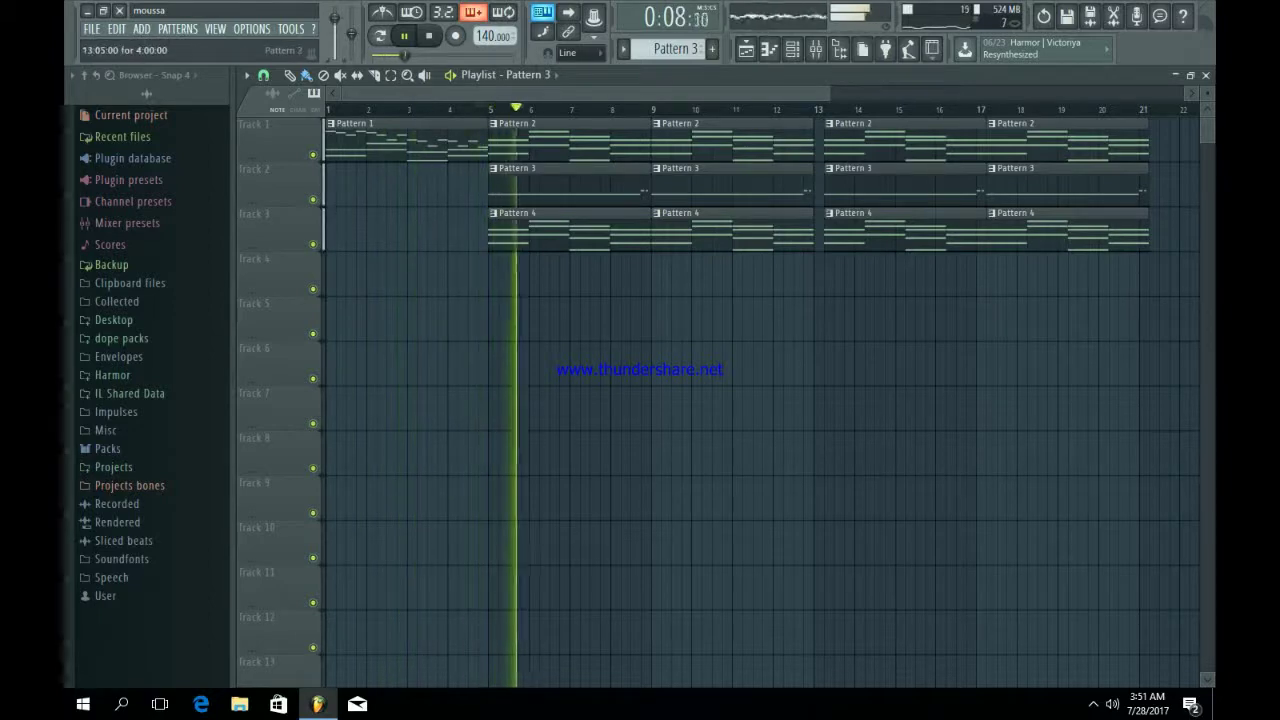
Make the Pattern 2 clip at bar 13 unique, open its piano roll and try a short B5 note above the first chord.
right_click(826, 130)
click(860, 228)
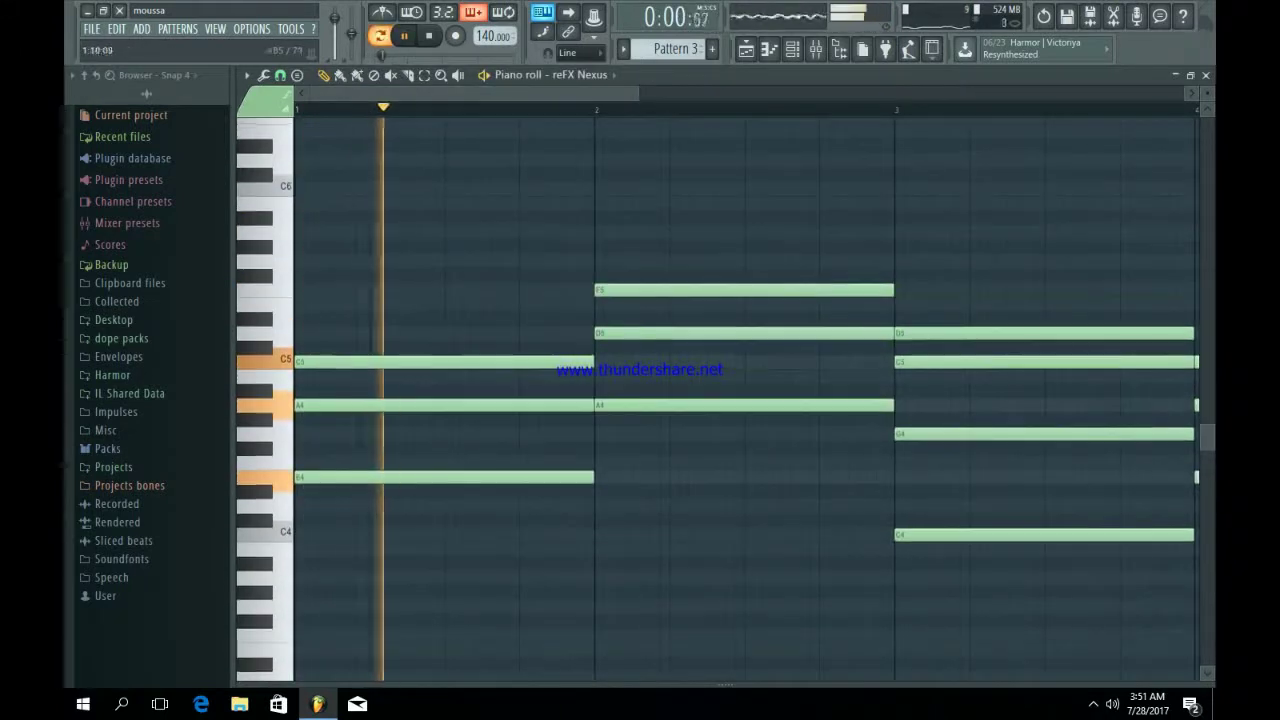
key(space)
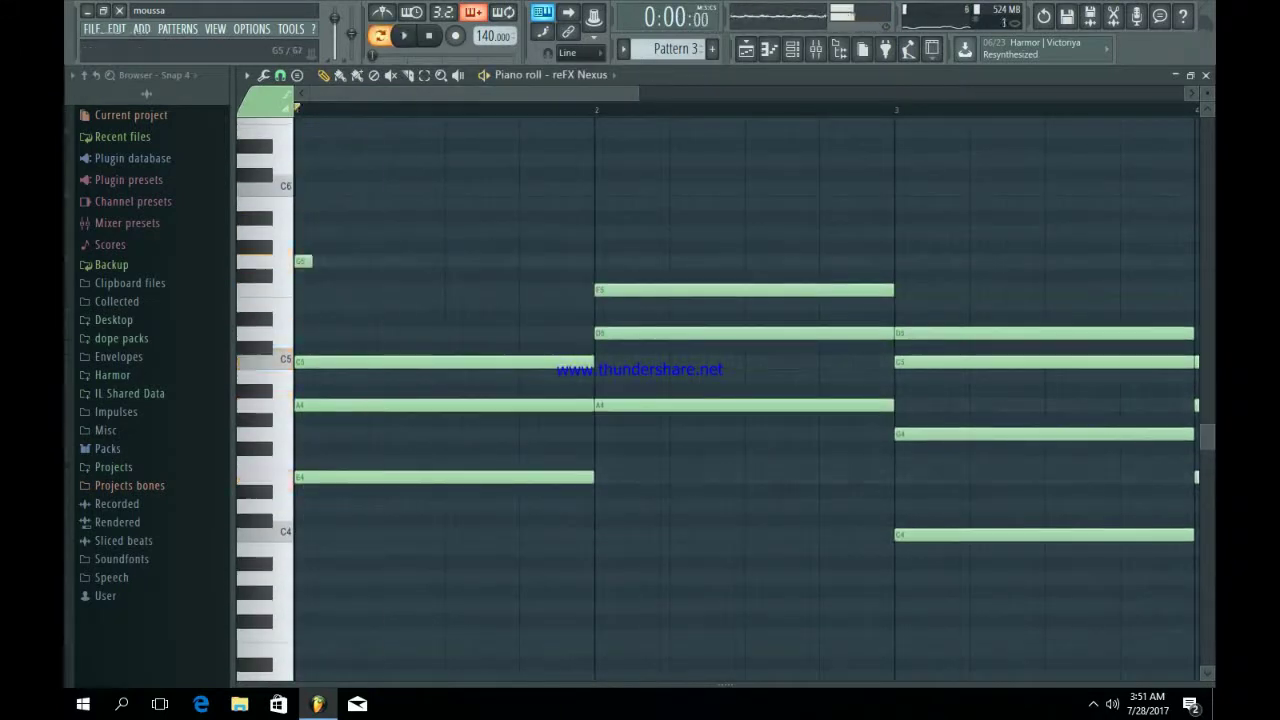
key(space)
key(space)
drag(303, 261, 360, 204)
key(space)
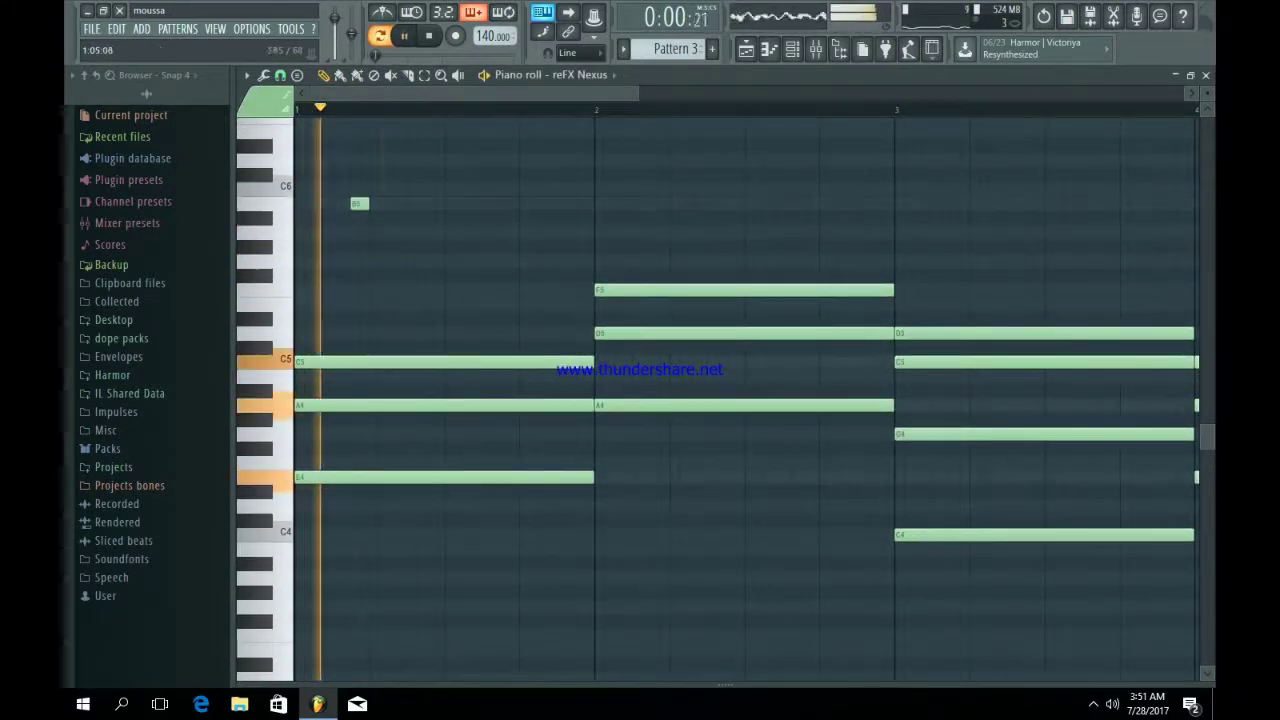
key(space)
Begin the melody above the first chord with short notes C6 on beat 2 and B5 on beat 3 of bar 1.
drag(637, 93, 895, 93)
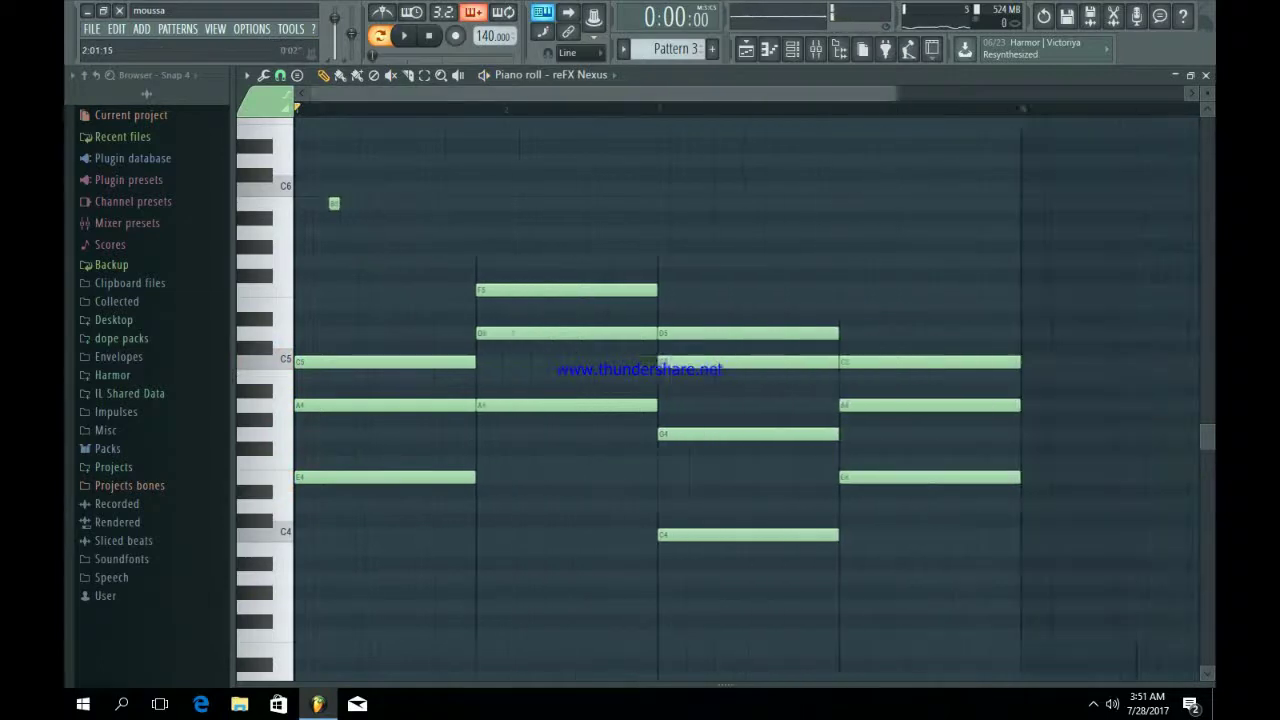
key(space)
key(space)
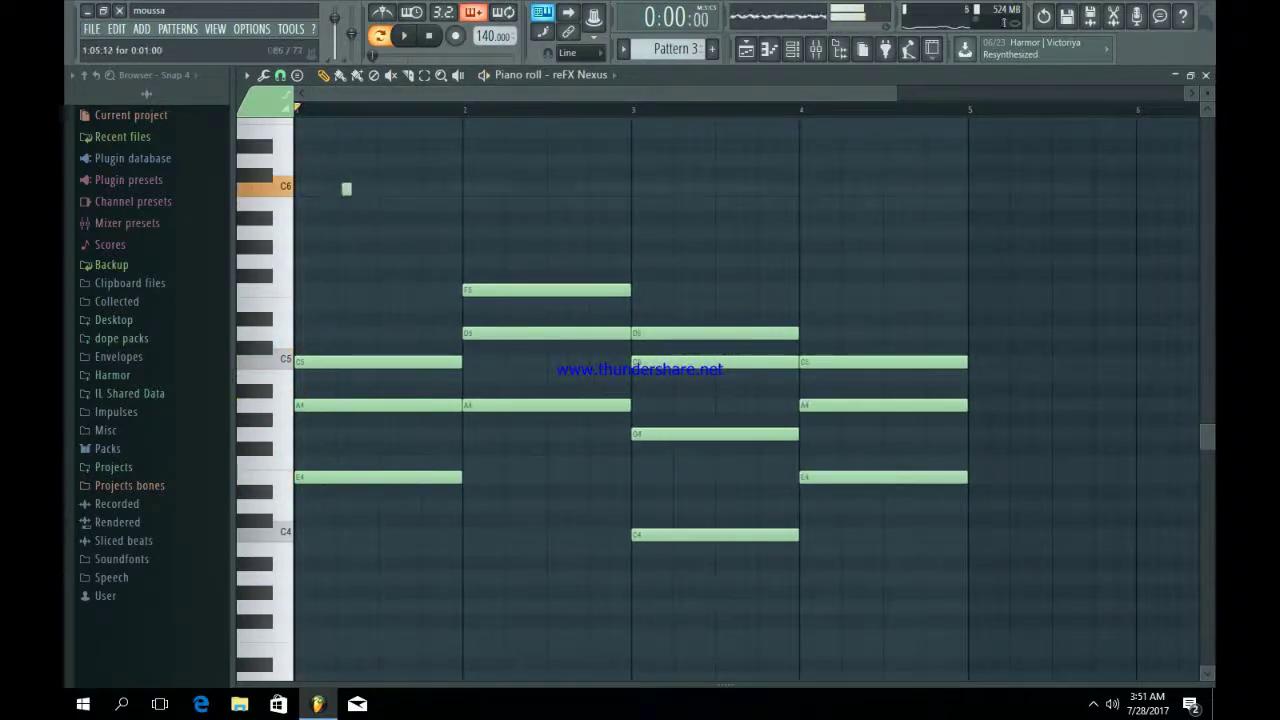
key(space)
click(362, 203)
key(space)
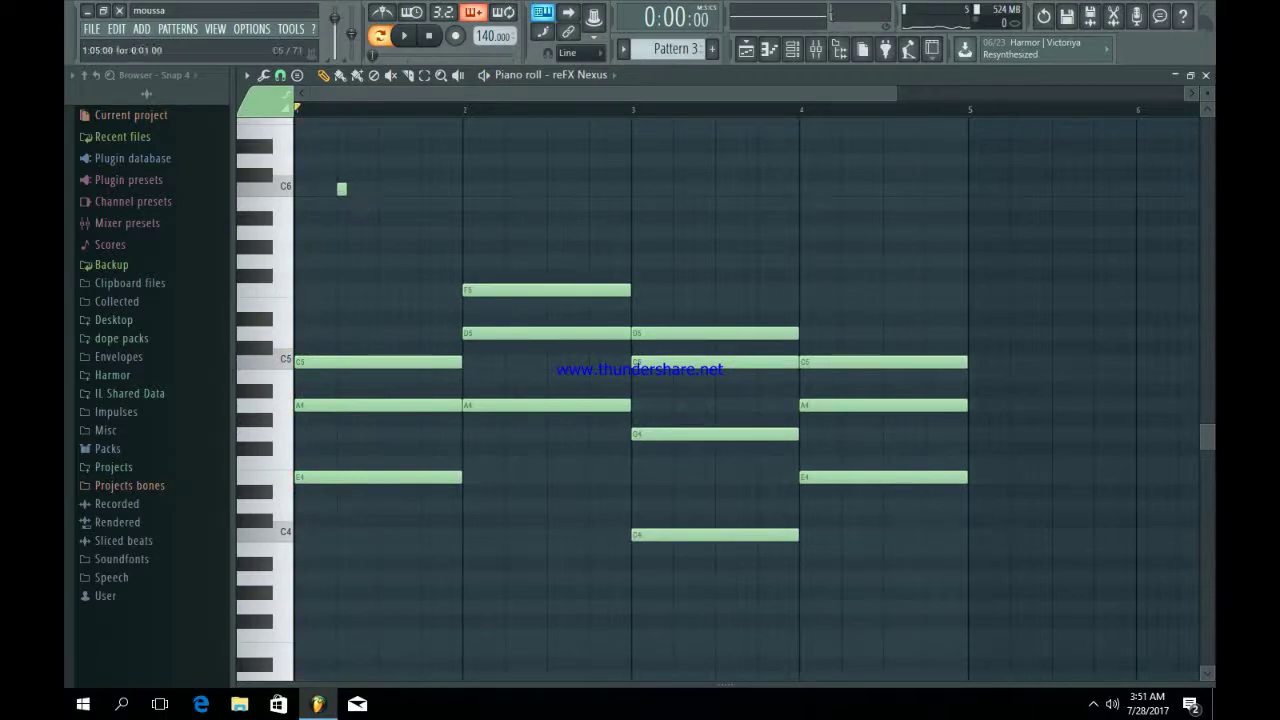
key(space)
click(386, 232)
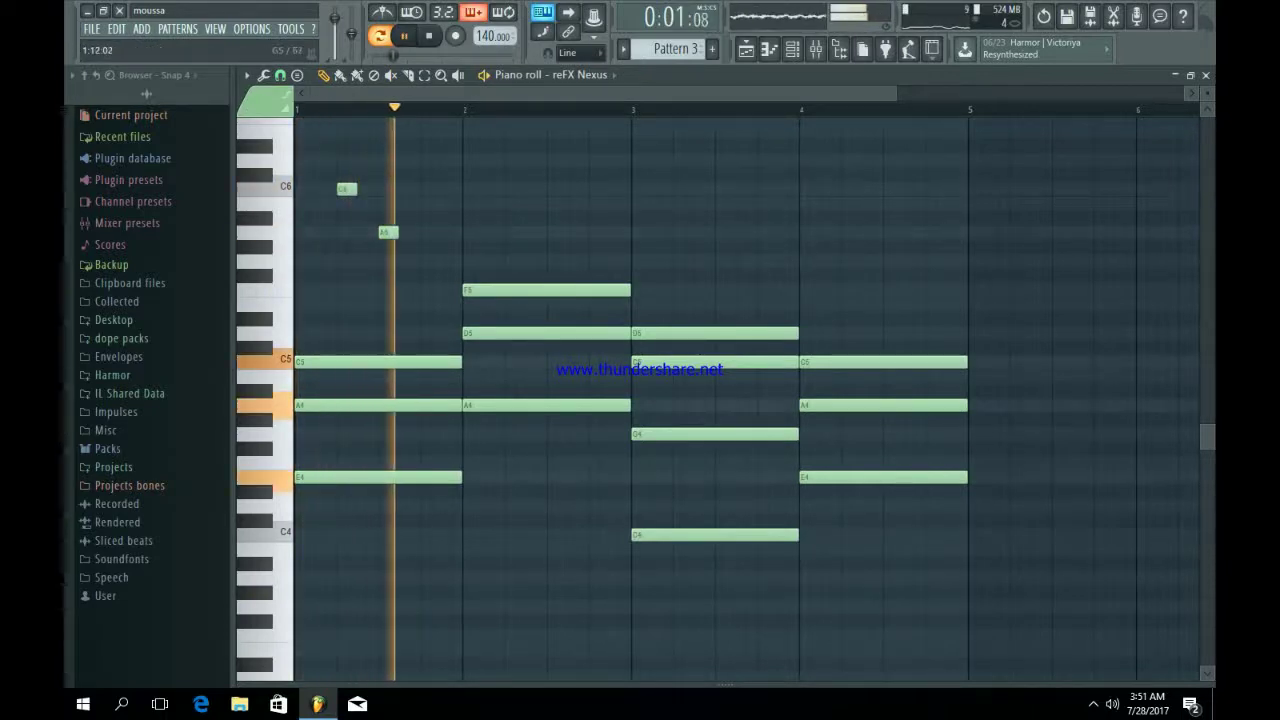
key(space)
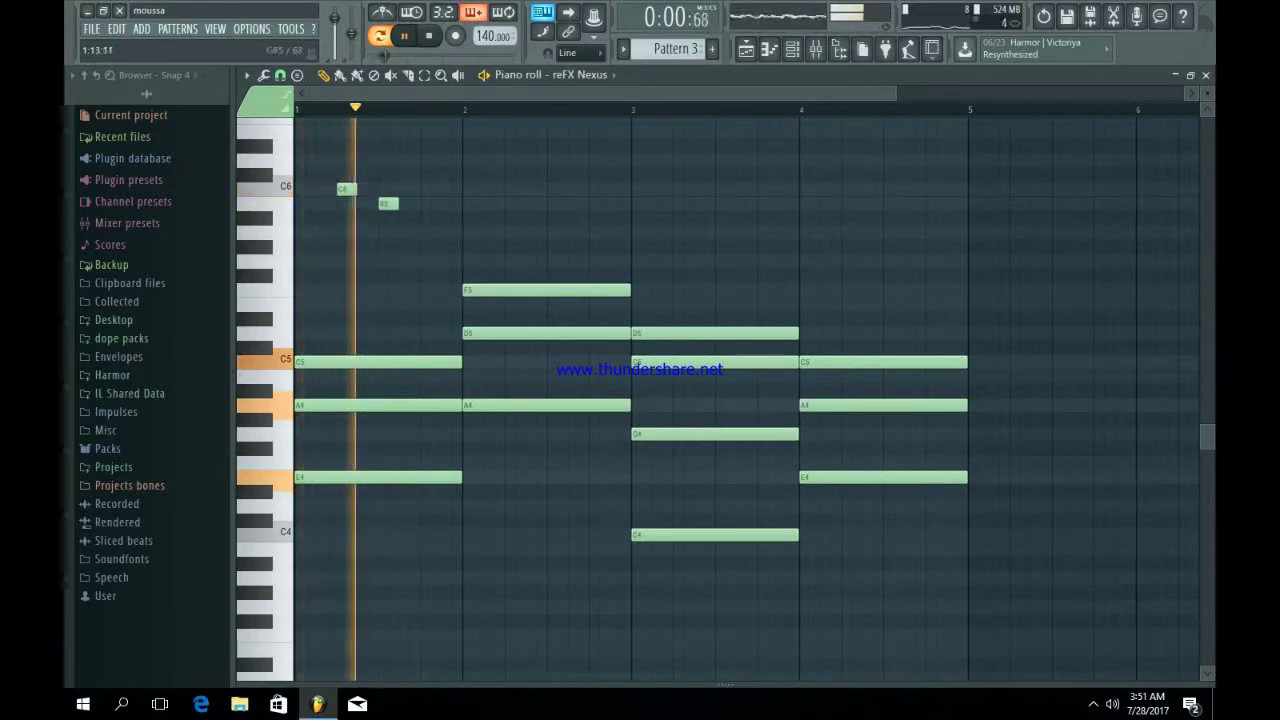
Add short notes A5 on beat 4 of bar 1 and B5, A5, G5 on beats 2 to 4 of bar 2.
click(425, 232)
click(512, 203)
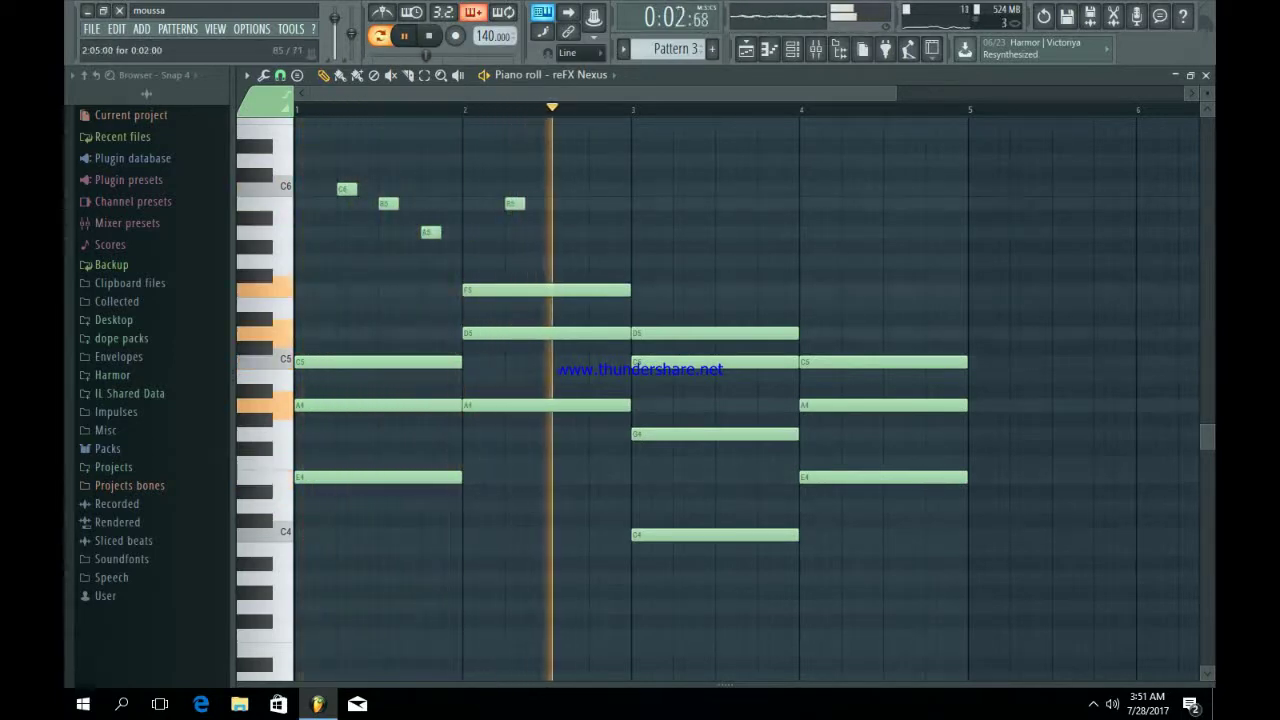
key(space)
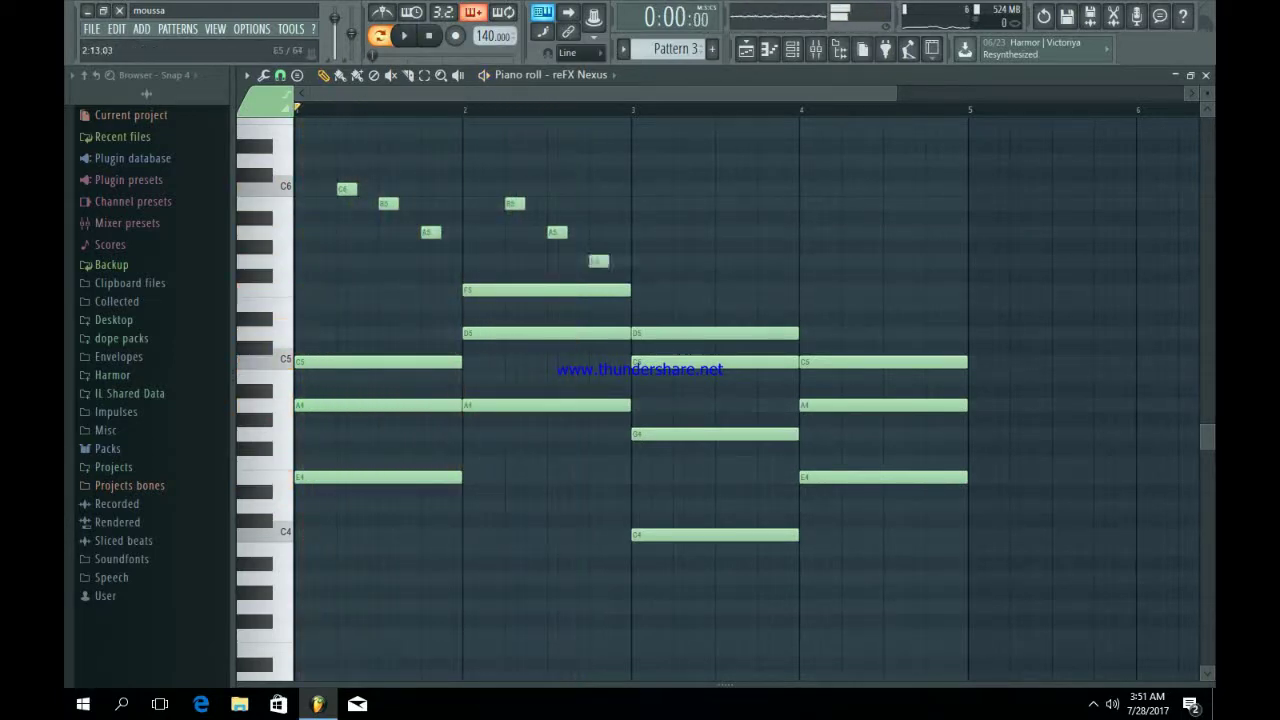
key(space)
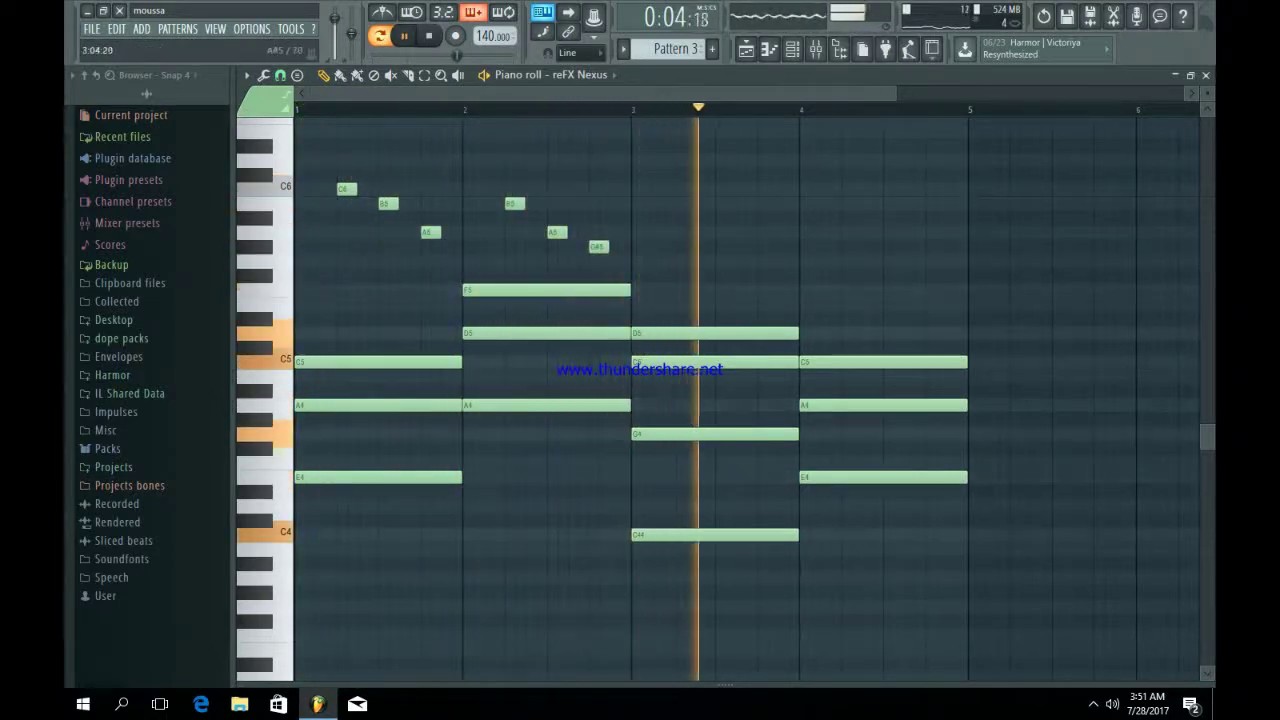
mouse_move(599, 247)
mouse_down()
mouse_move(599, 275)
mouse_move(599, 261)
mouse_up()
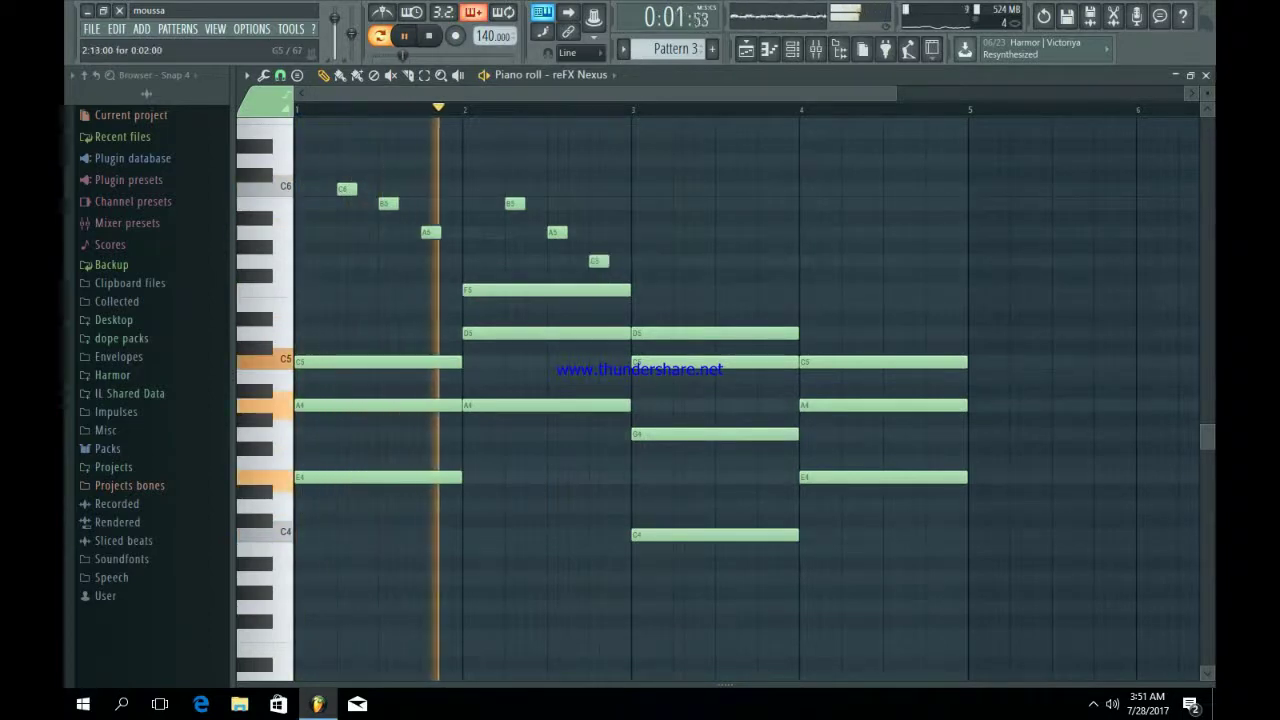
Try G5 and E5 notes in bar 3, remove the G5, and lower the last melody note of bar 2 to E5.
click(676, 261)
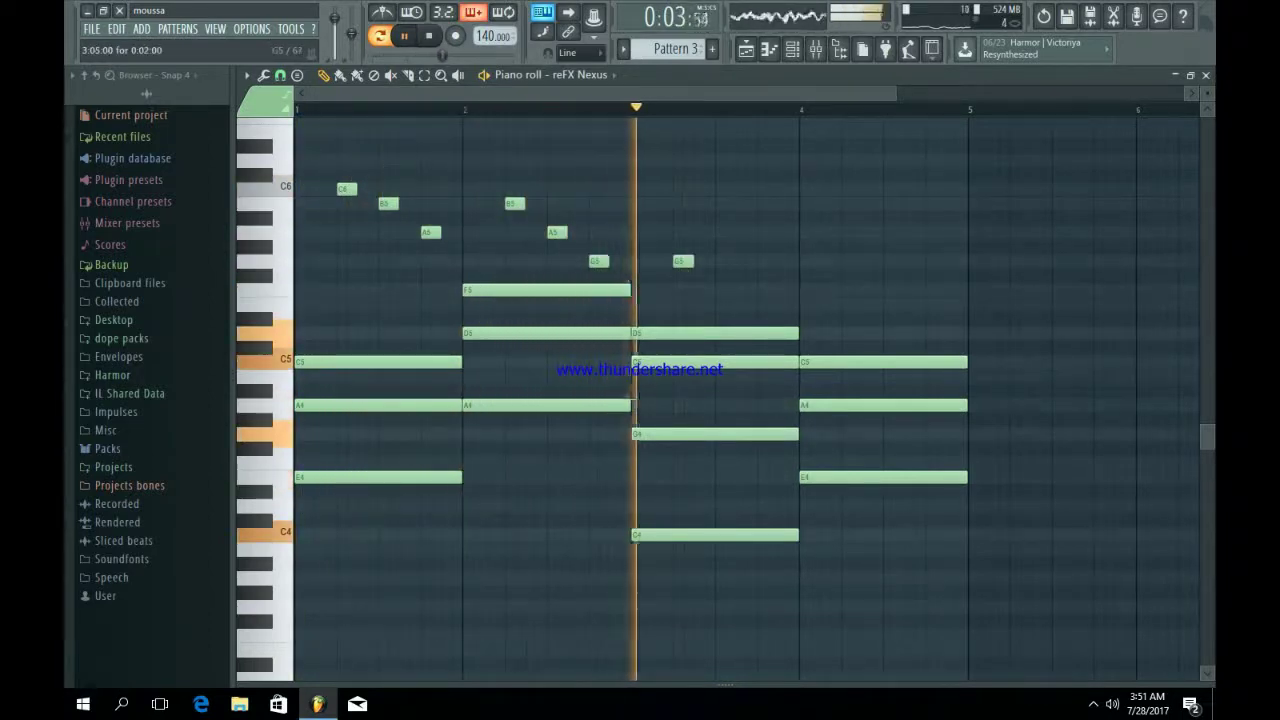
click(727, 304)
key(space)
right_click(682, 261)
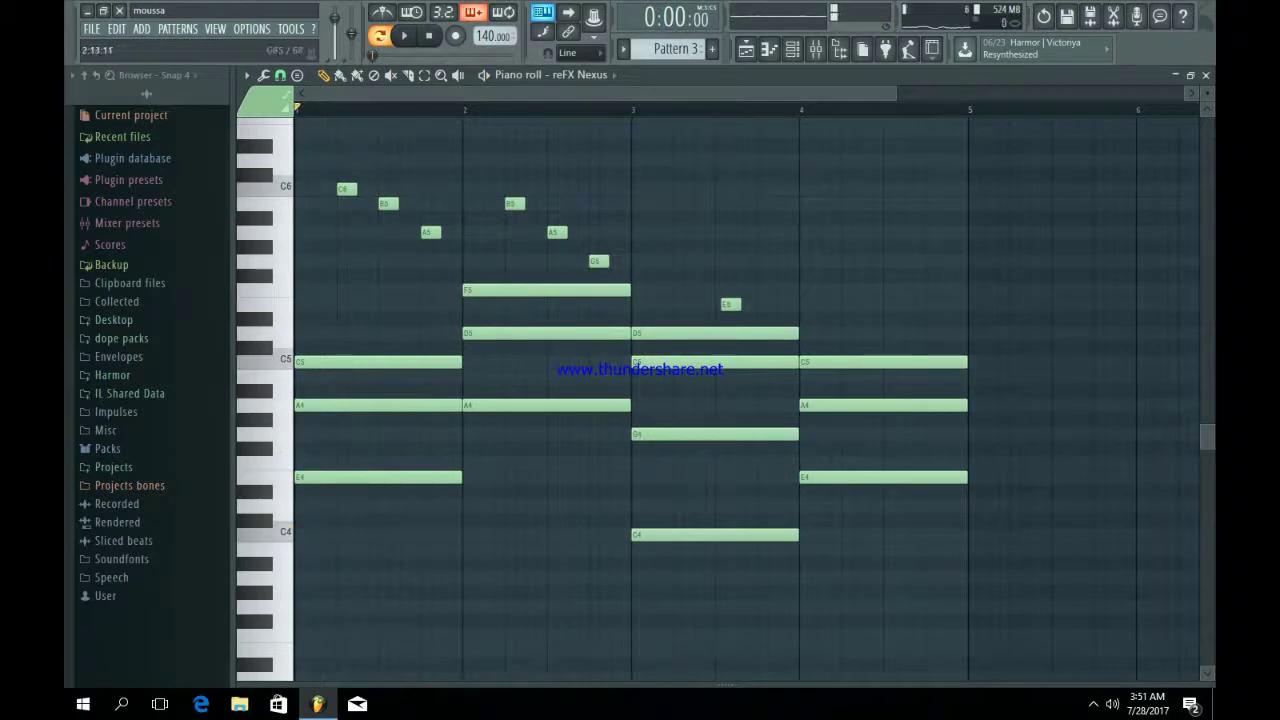
key(space)
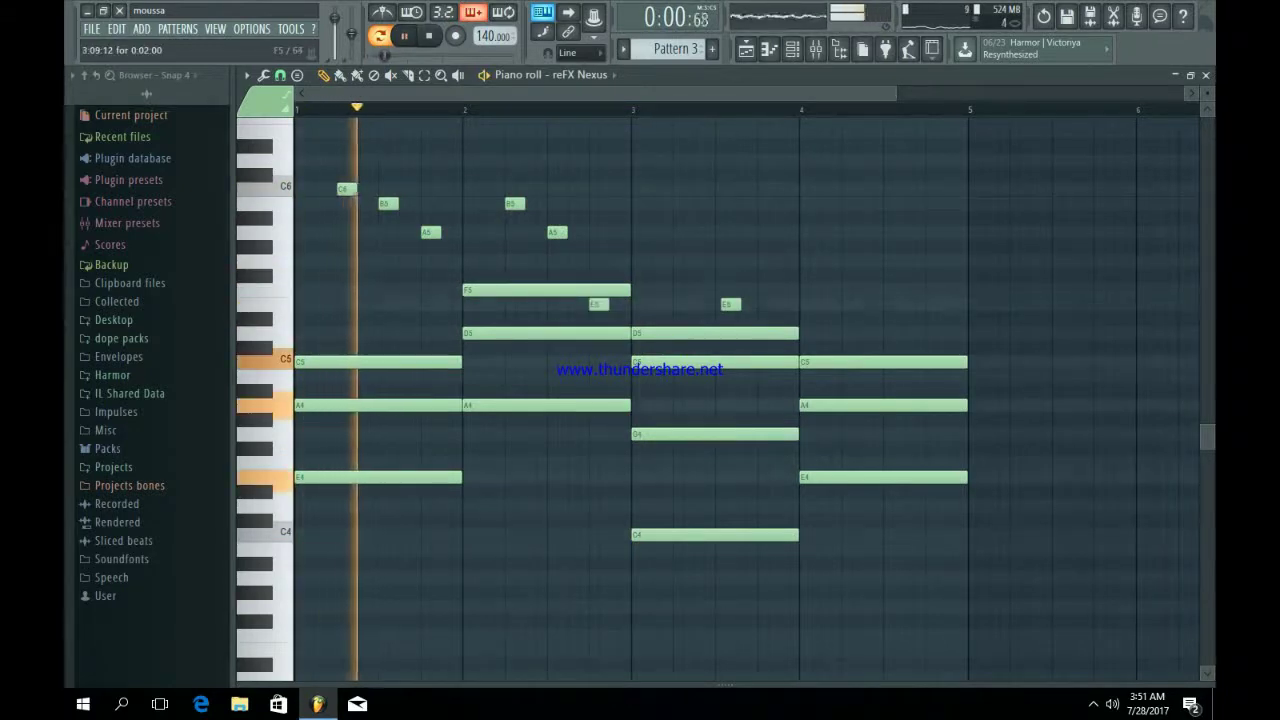
Build the bar 3 melody from short A5, F5 and E5 notes and the bar 4 melody from G5, F5 and D5.
drag(731, 304, 683, 232)
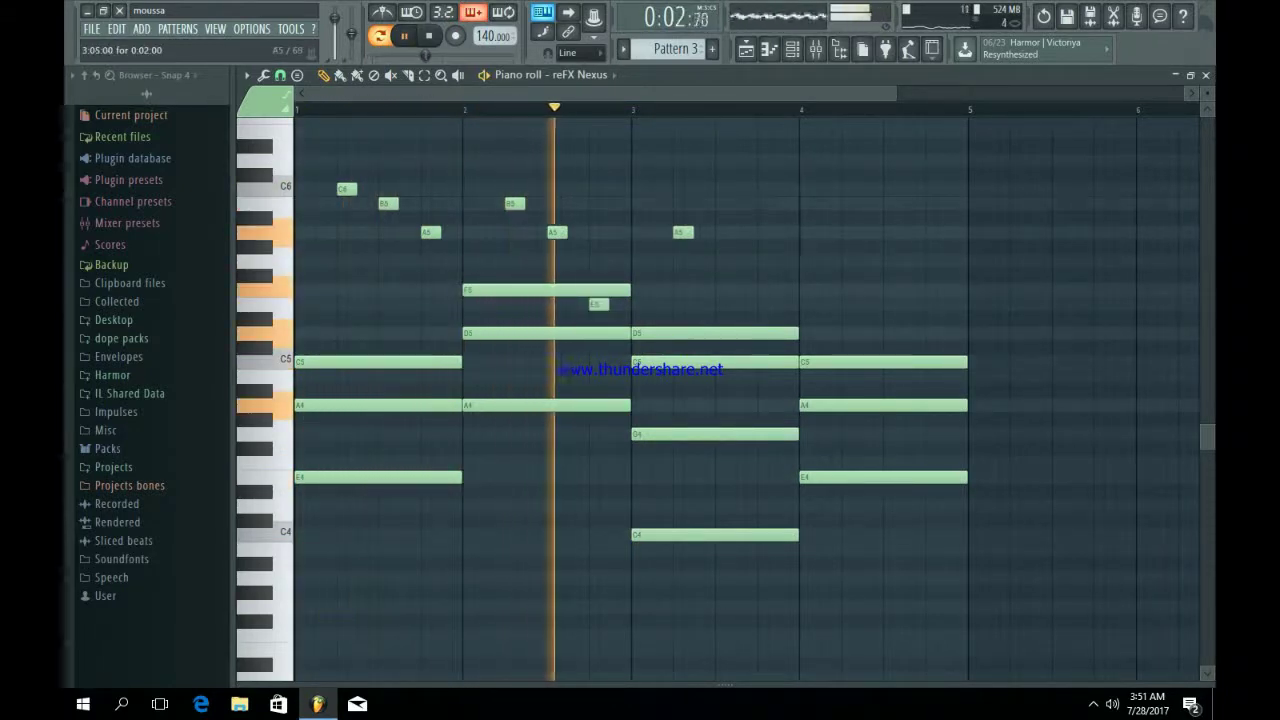
click(721, 290)
key(space)
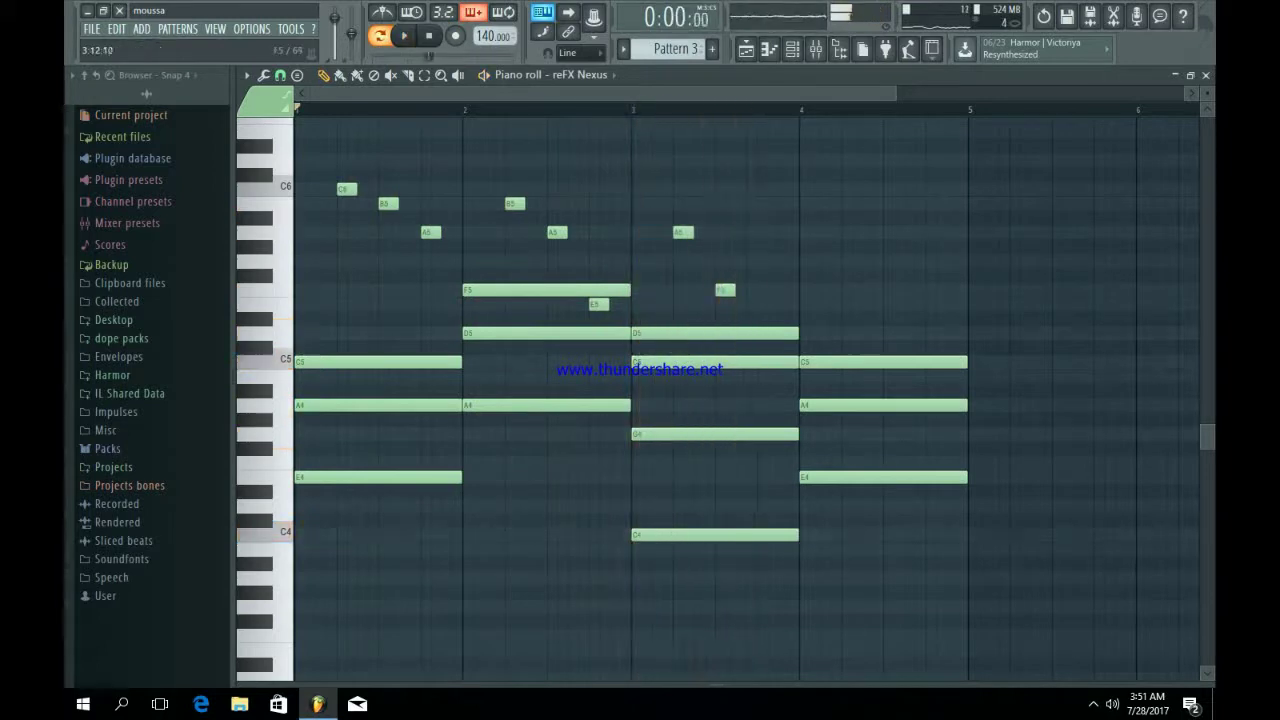
click(742, 304)
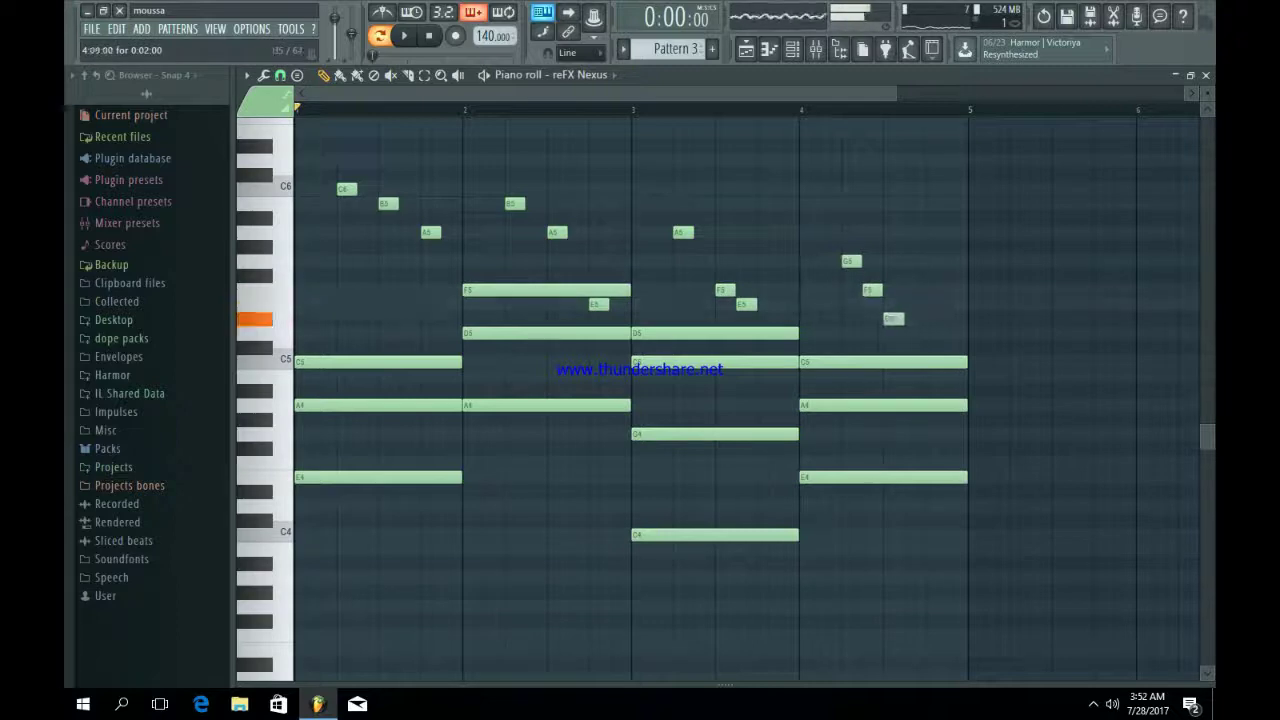
key(space)
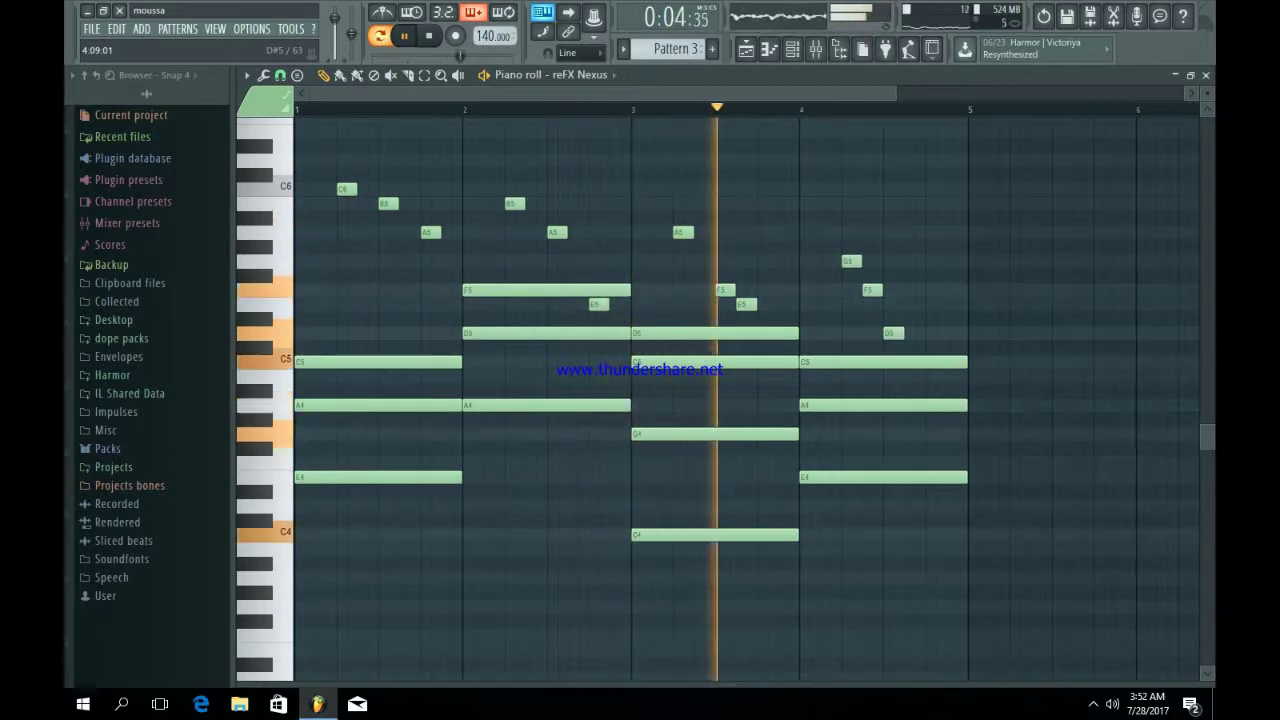
Move bar 3's E5 to beat 4, and bar 4's F5 to beat 3 and D5 to beat 4.
drag(745, 304, 766, 304)
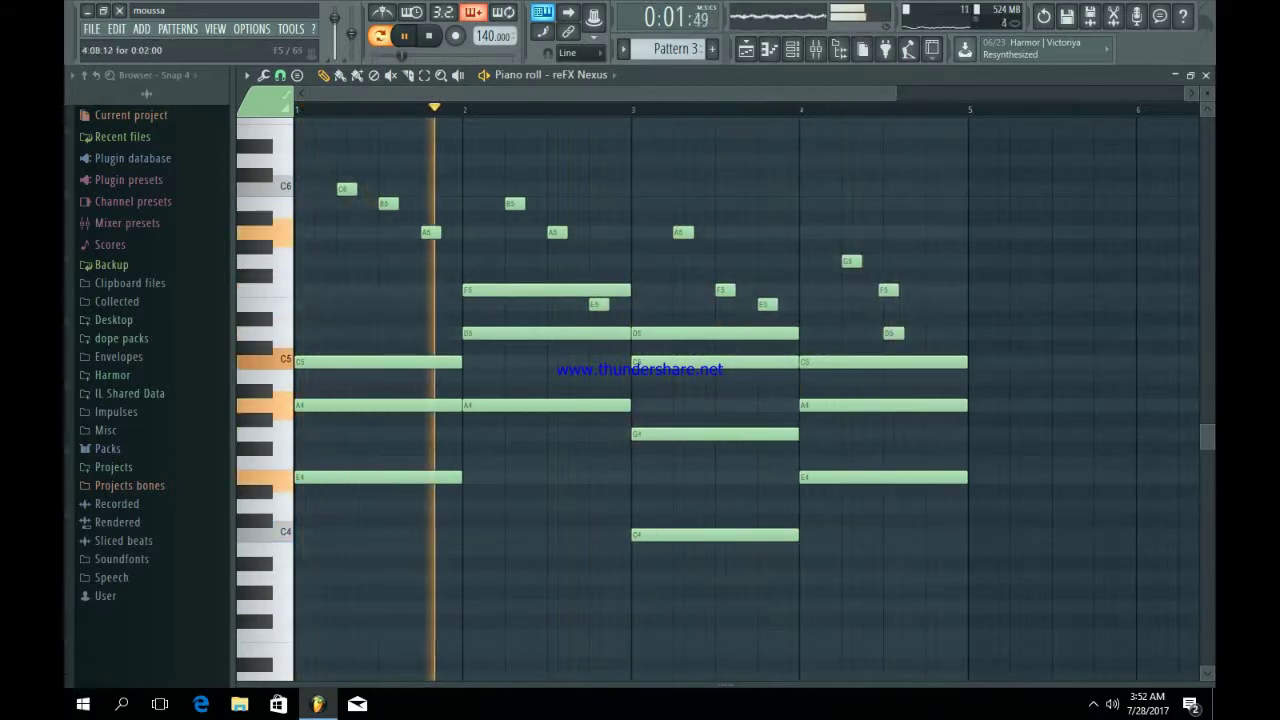
drag(872, 290, 936, 333)
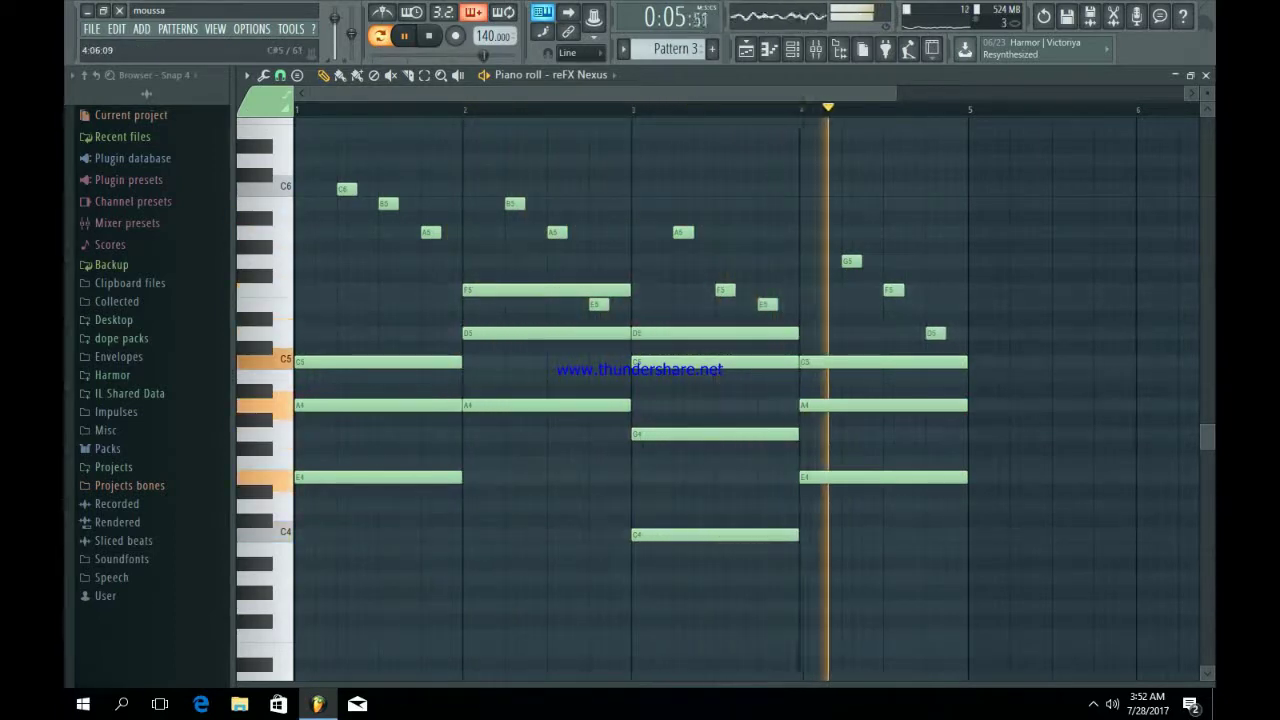
key(space)
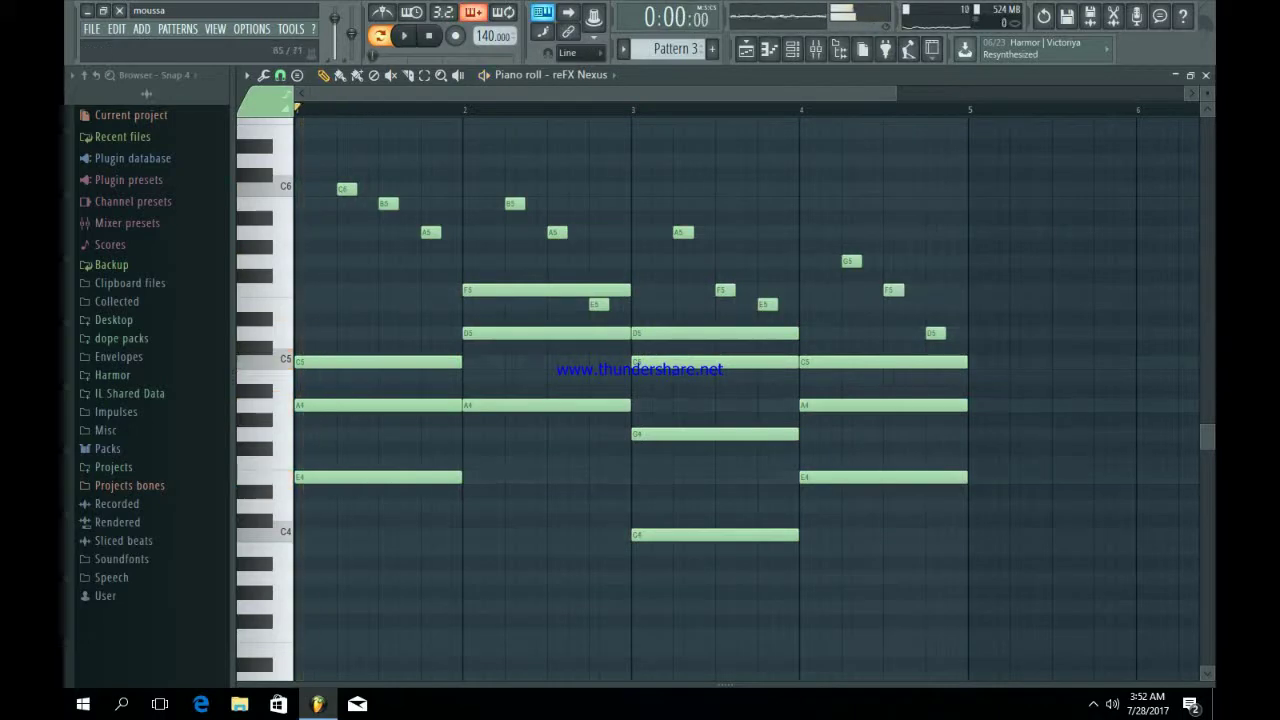
Add a short C6 note at the start of bar 1 and an E5 note halfway through its first beat, auditioning the result.
click(325, 232)
key(space)
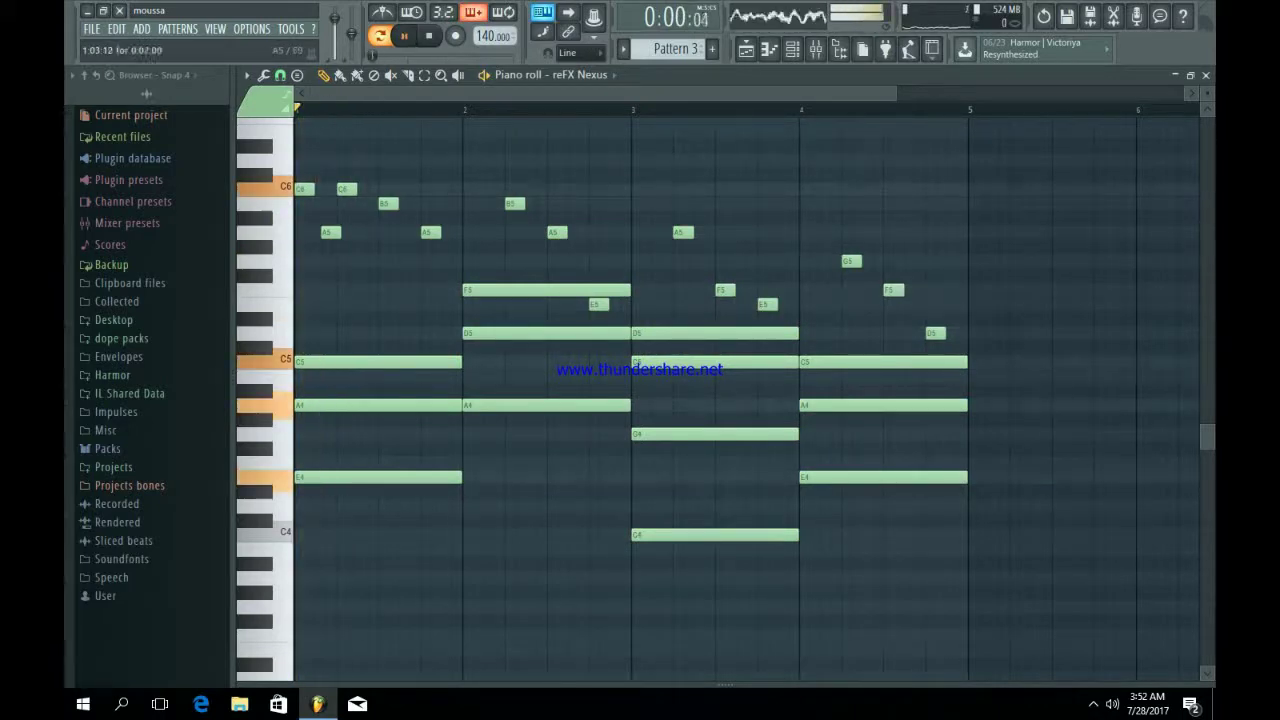
key(space)
drag(325, 232, 325, 304)
key(space)
key(space)
key(space)
key(space)
key(space)
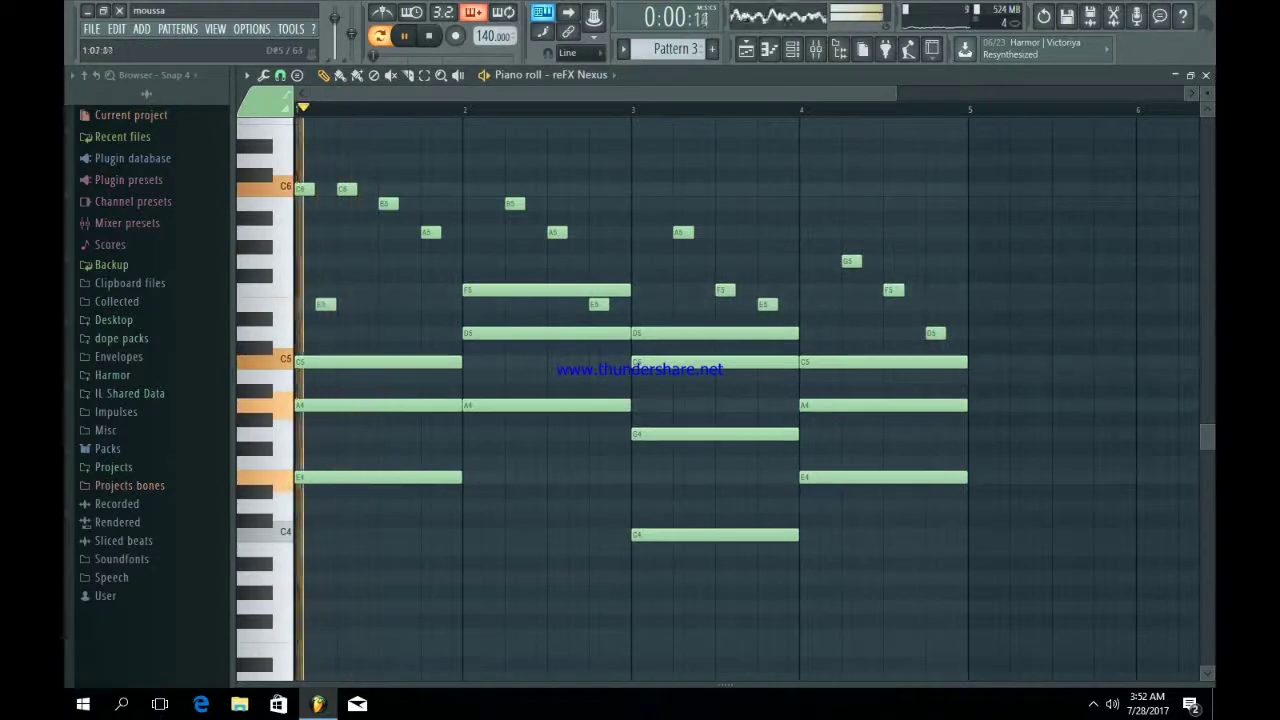
Add short off-beat E5 notes in beats 2 to 4 of bar 1 and raise the B5 on beat 3 to C6.
click(371, 304)
key(space)
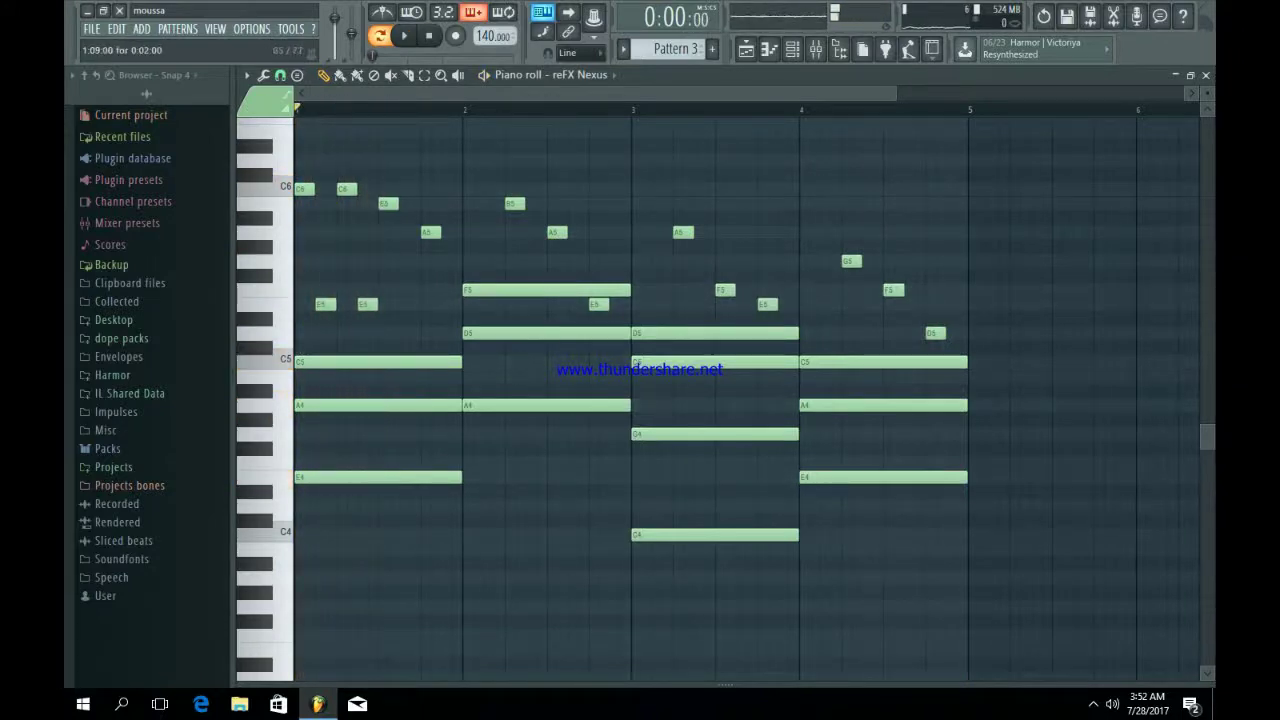
key(space)
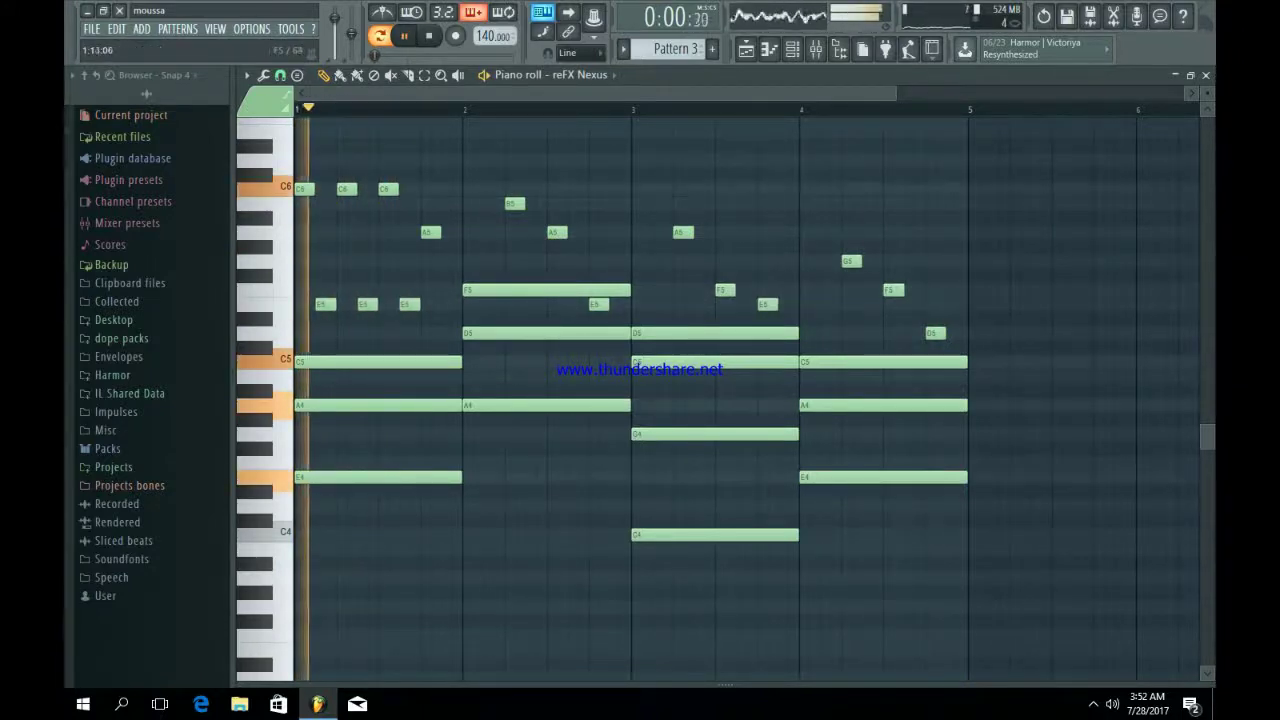
click(451, 304)
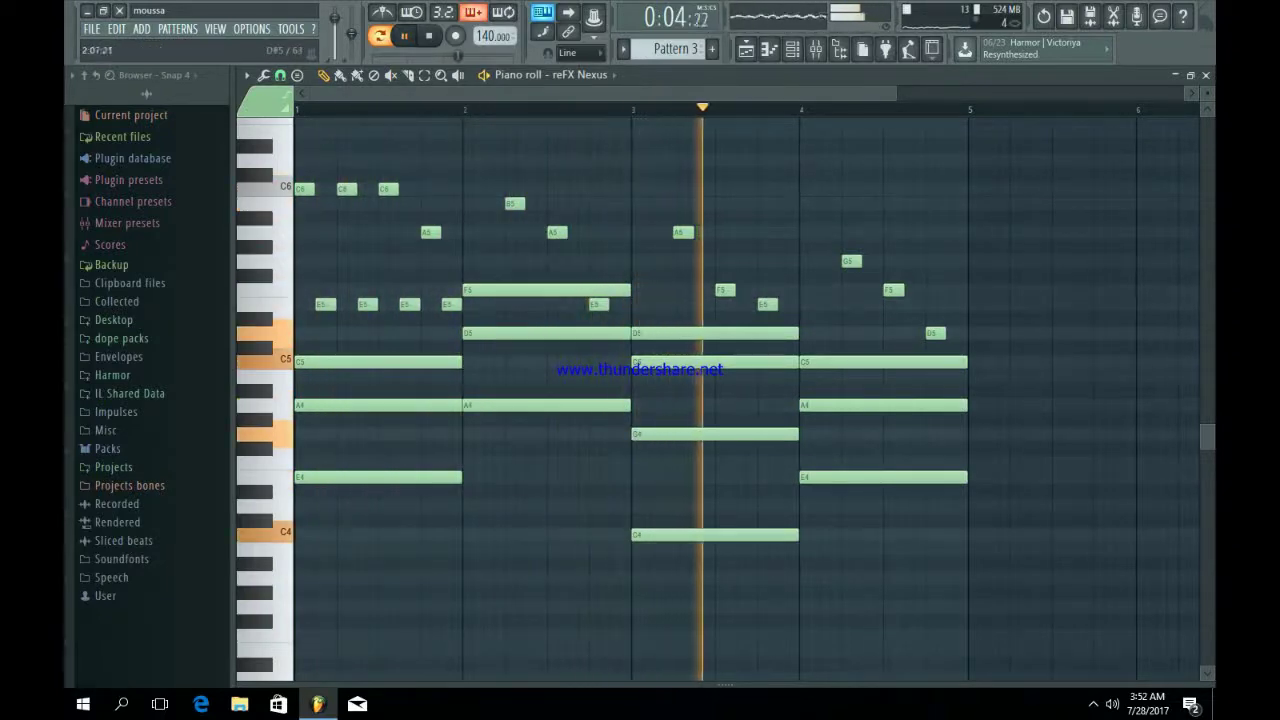
key(space)
key(space)
key(space)
Stretch the four E5 notes in bar 1 to one full beat each so they run back to back, and play the pattern.
drag(325, 304, 304, 304)
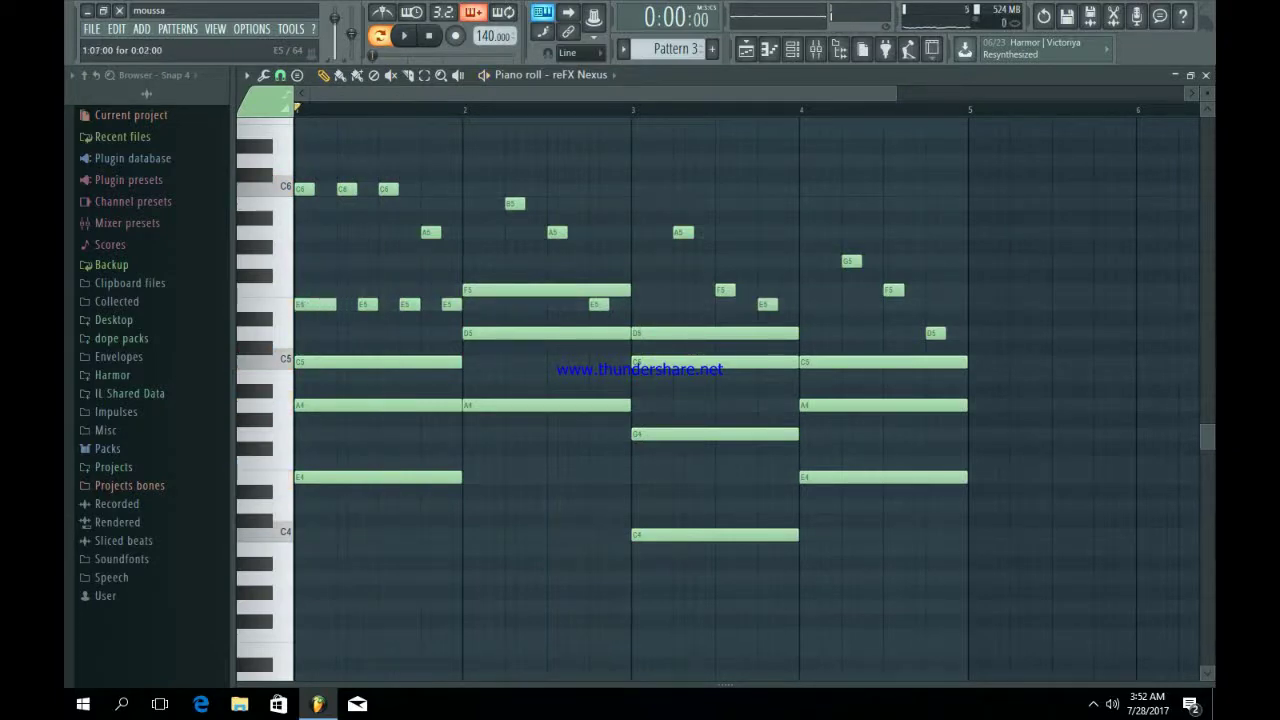
drag(420, 304, 441, 304)
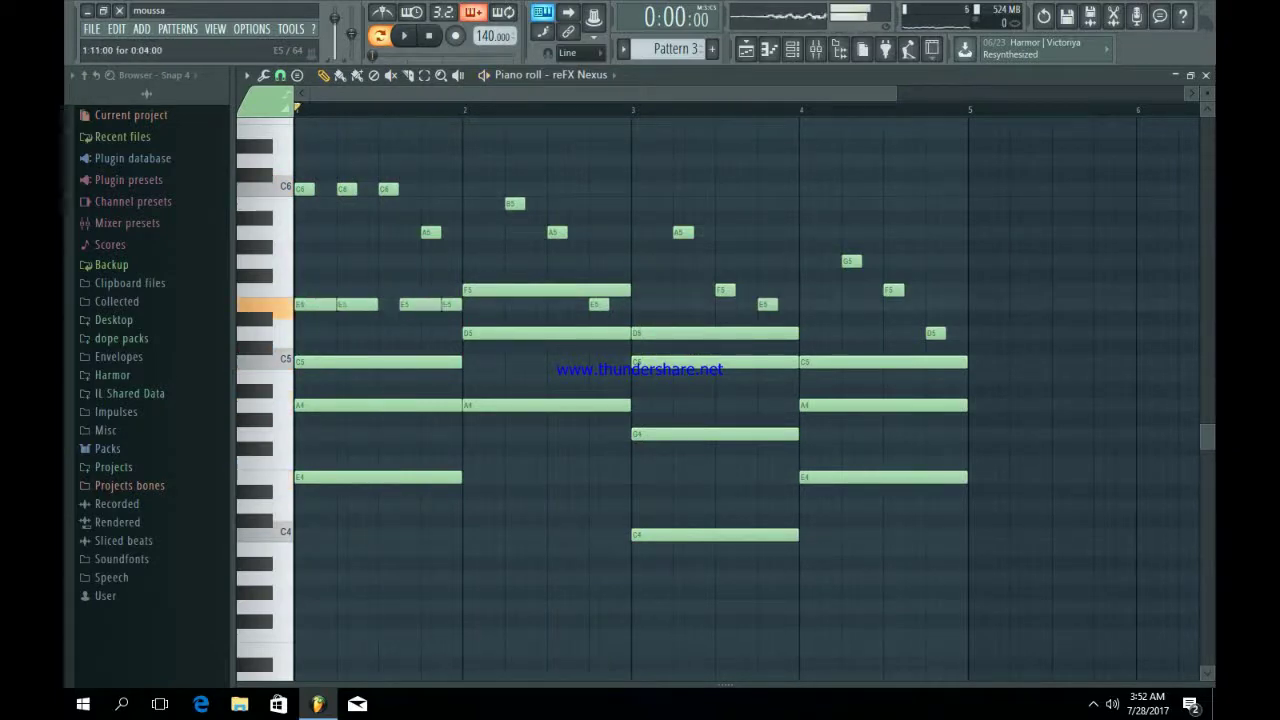
key(space)
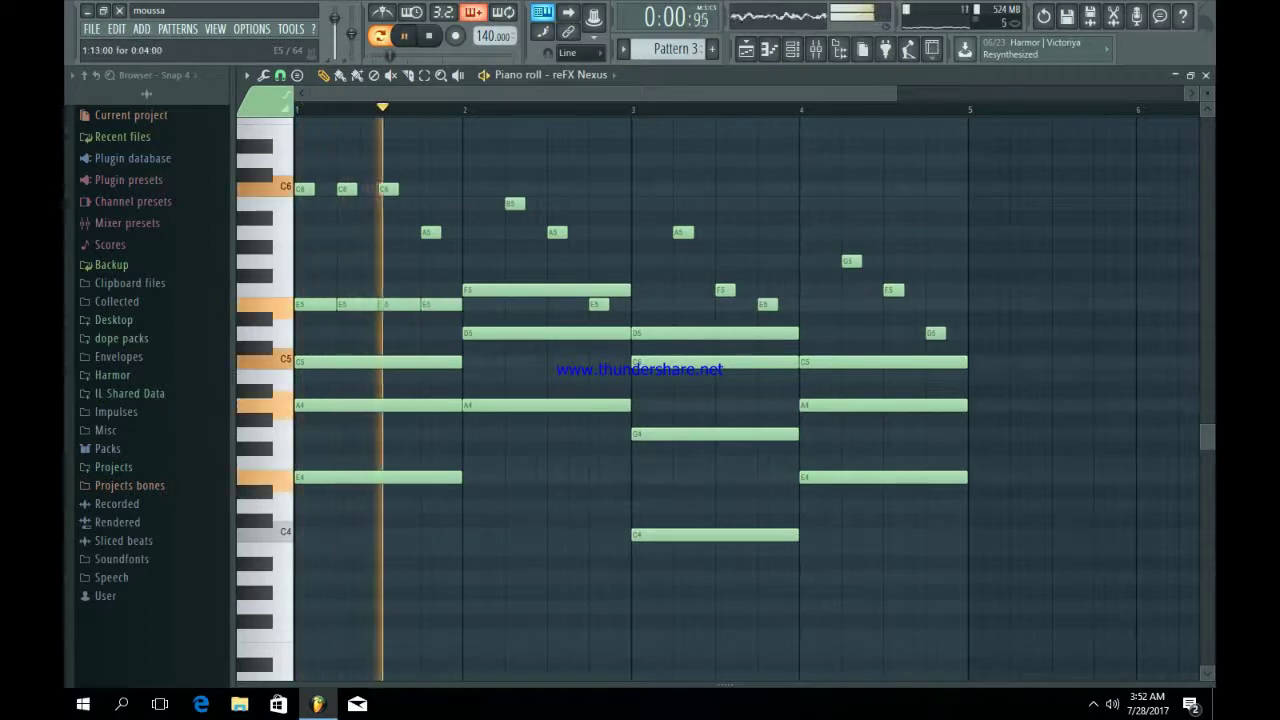
Lower the C6 on beat 2 of bar 1 to B5, replay the melody and return to the playlist.
drag(345, 189, 345, 204)
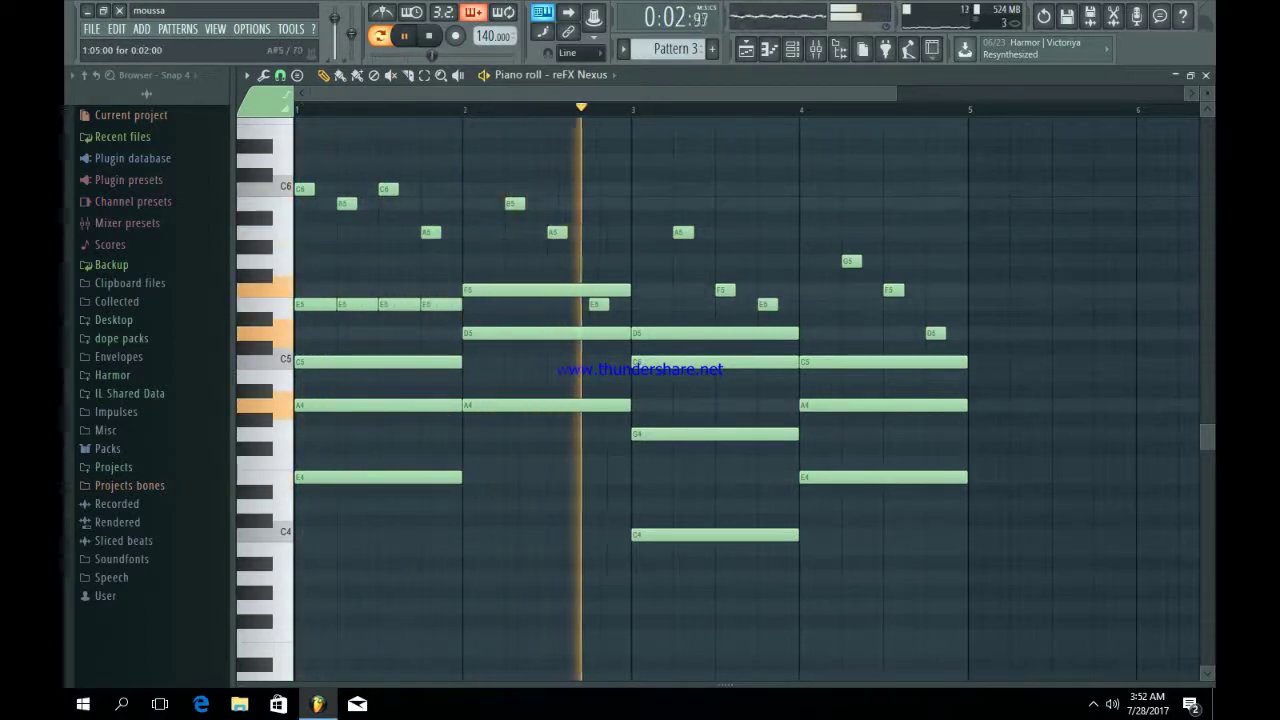
key(space)
key(space)
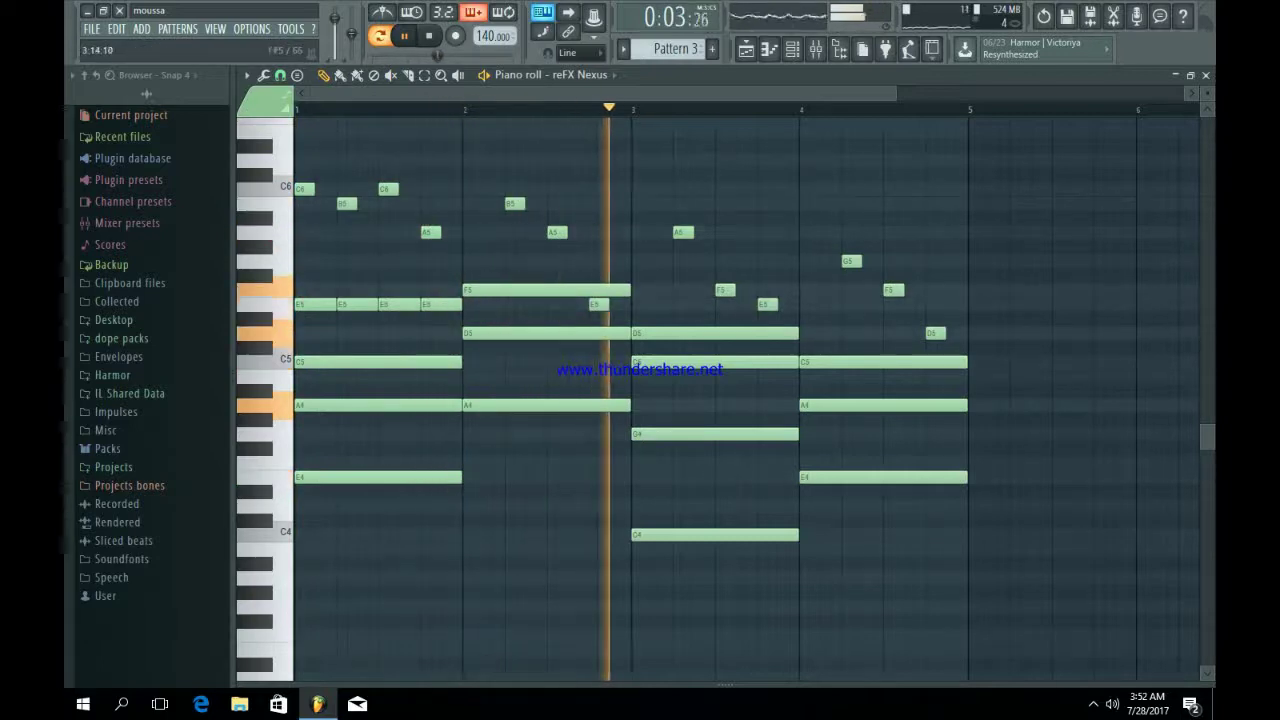
key(F5)
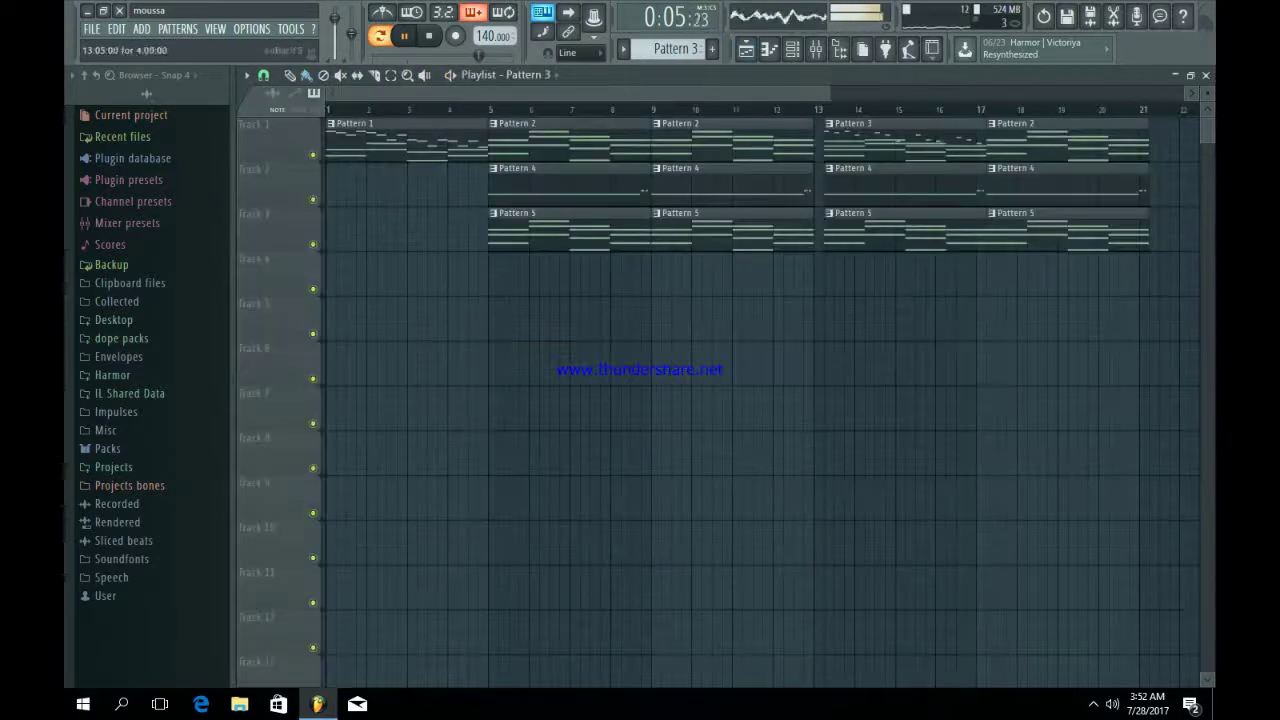
Play the full song, duplicate all clips from the bar 13–21 section directly after it, and stop playback.
key(l)
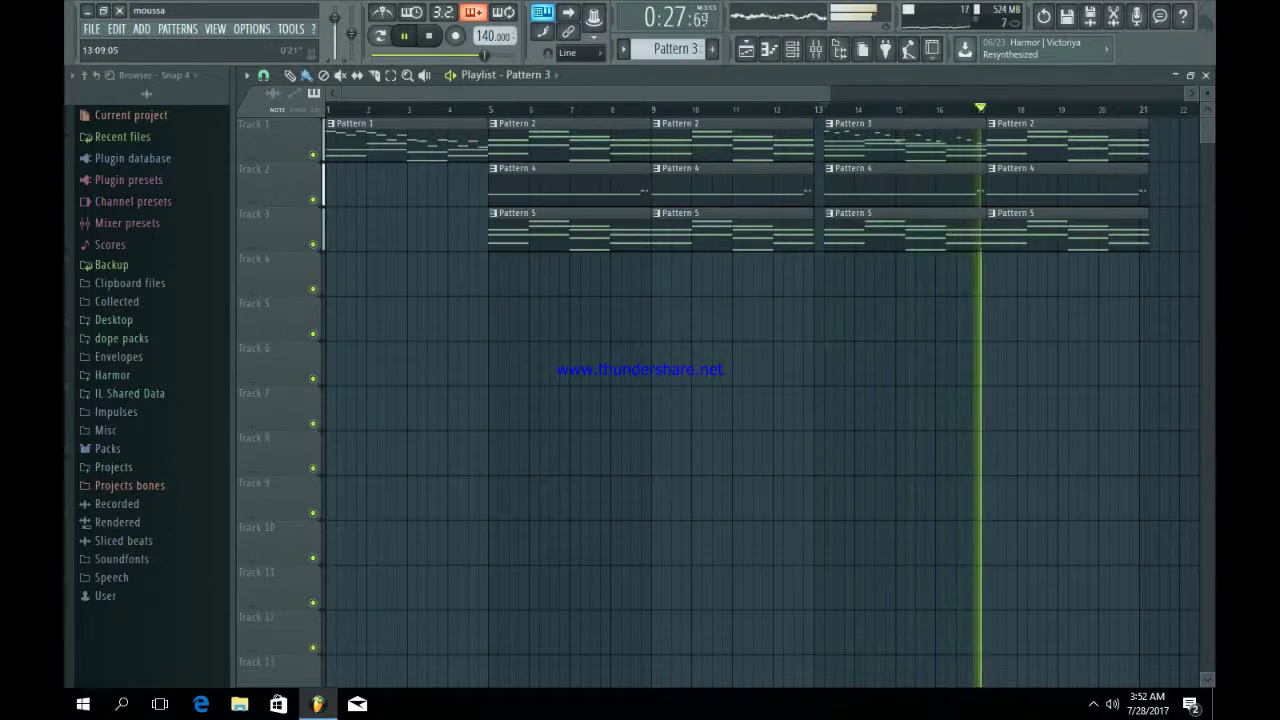
scroll(835, 340, down, 2)
mouse_move(1010, 275)
mouse_down()
mouse_move(940, 270)
mouse_move(736, 138)
mouse_up()
key(ctrl+b)
key(ctrl+d)
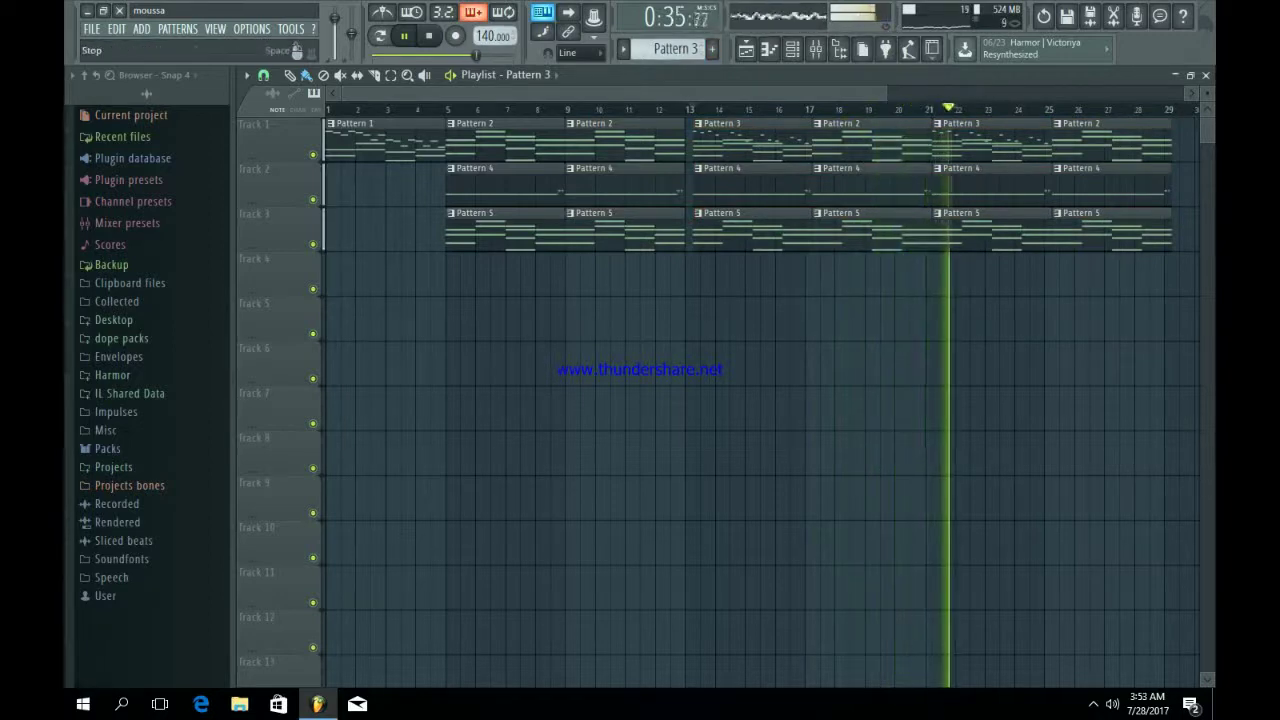
click(428, 35)
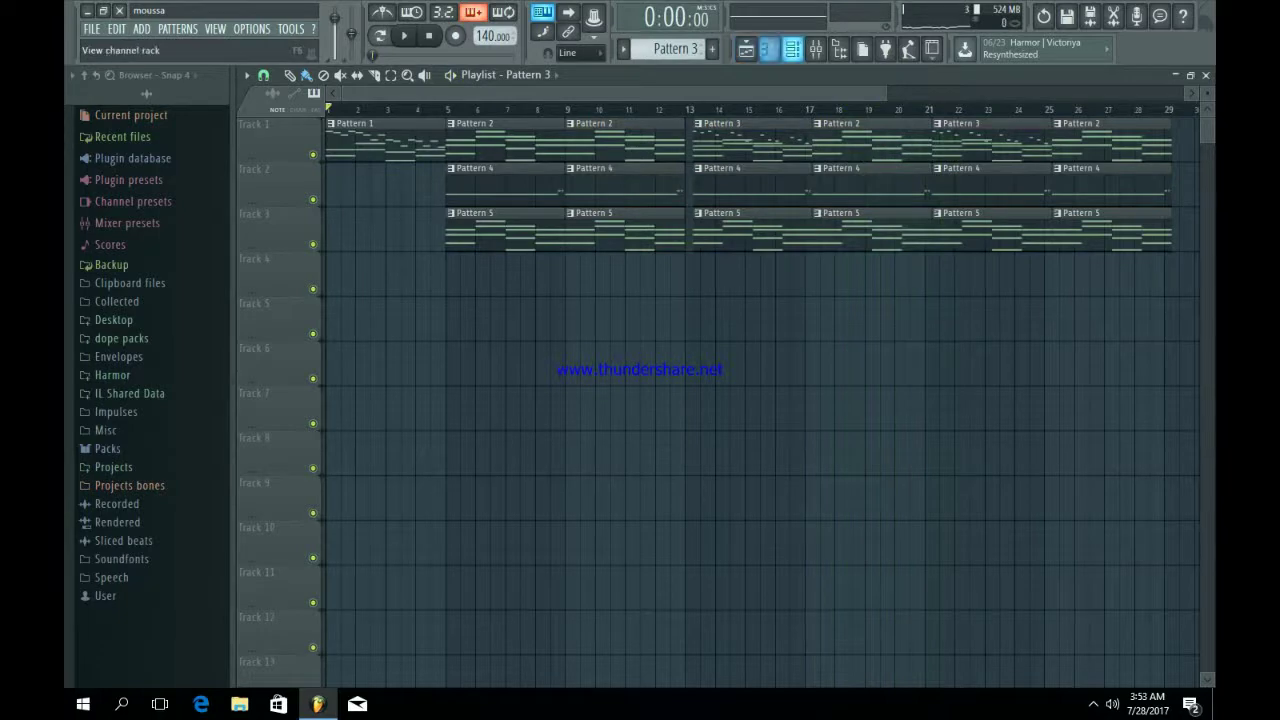
In Pattern 6, add ReverbClap hits on steps 9 and 25 and LexLugerSnare hits on steps 9, 15, 19, 25 and 31.
click(768, 48)
scroll(676, 49, up, 1)
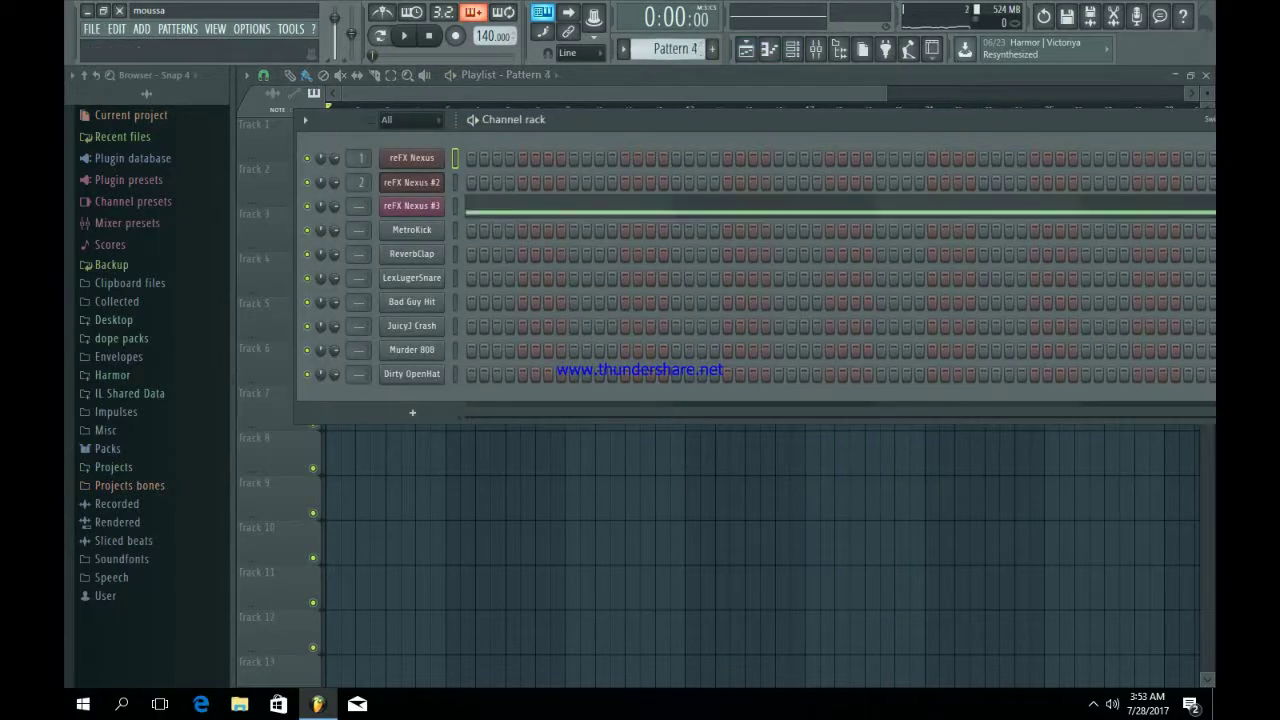
scroll(676, 49, up, 1)
scroll(676, 49, up, 1)
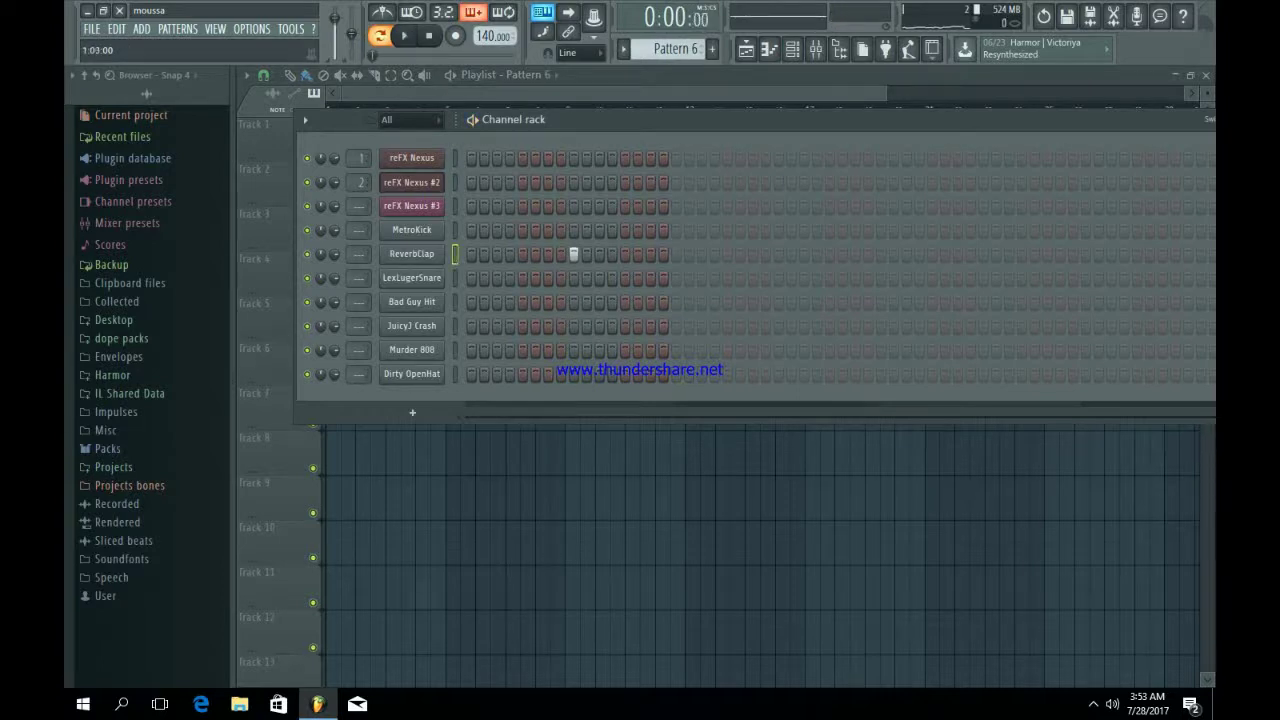
click(455, 278)
click(702, 278)
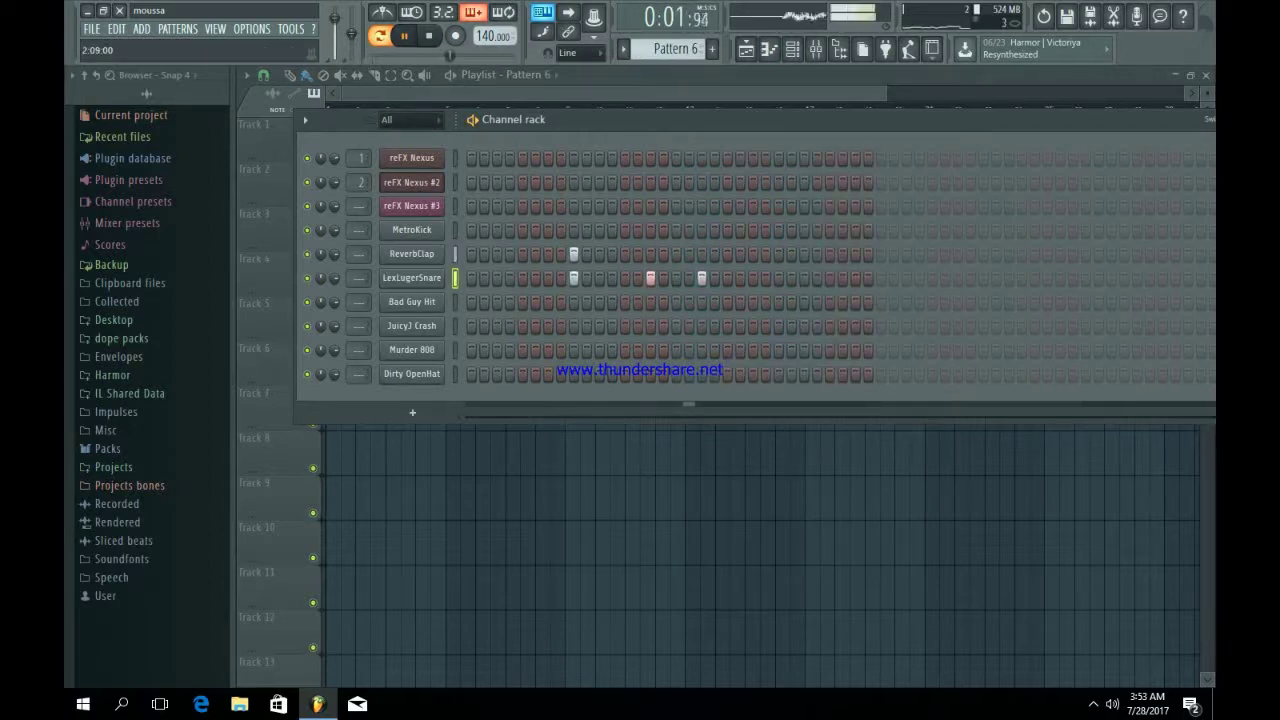
click(855, 278)
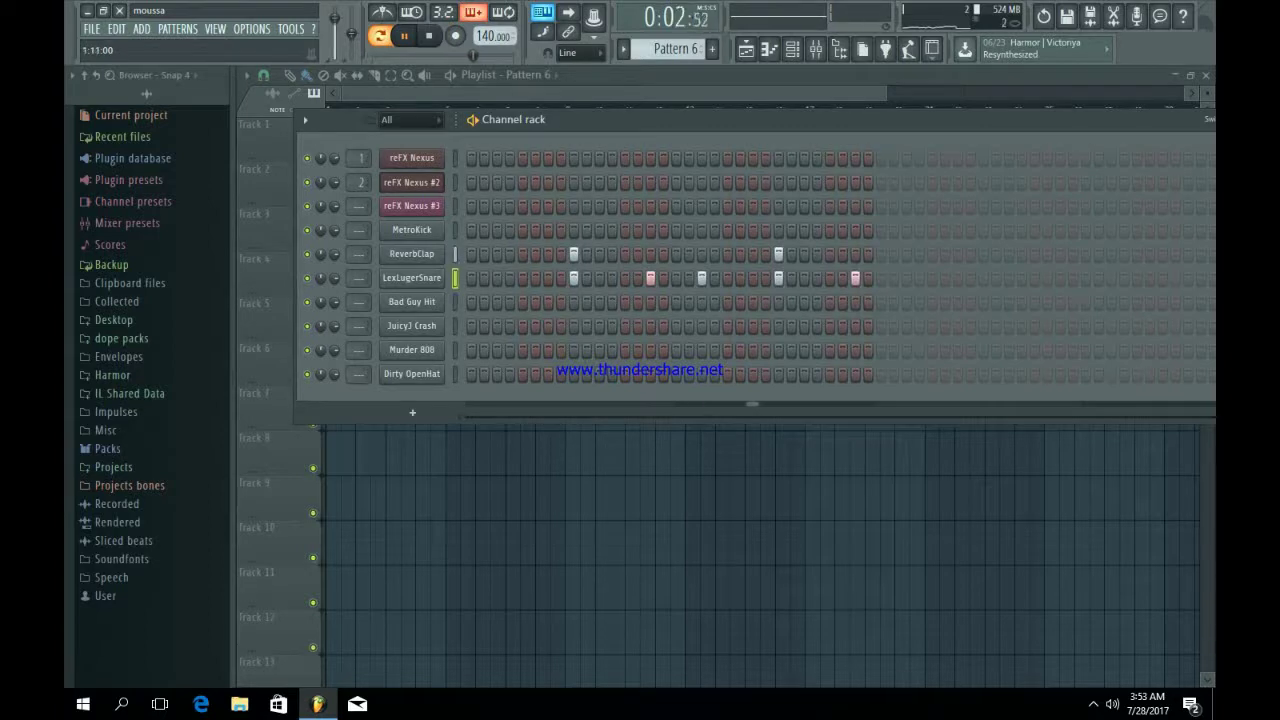
Place a Pattern 6 clip on Track 4 of the playlist at bar 13.
key(F6)
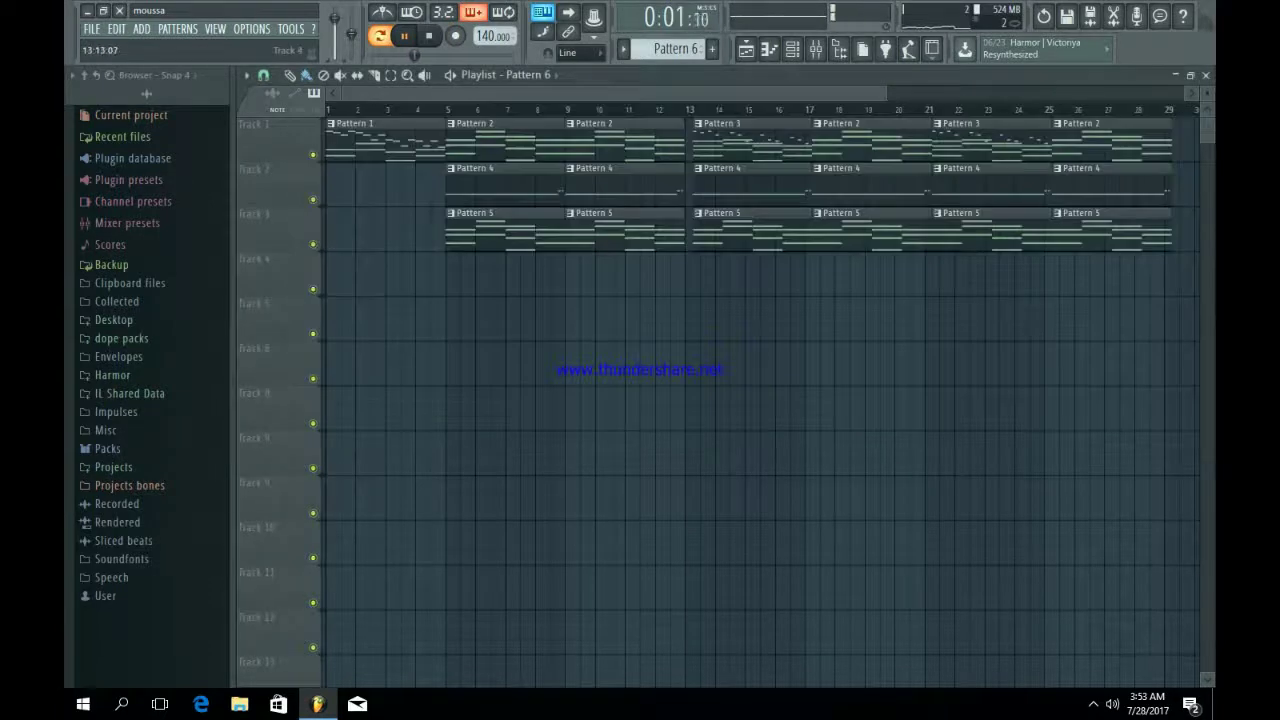
drag(725, 274, 718, 274)
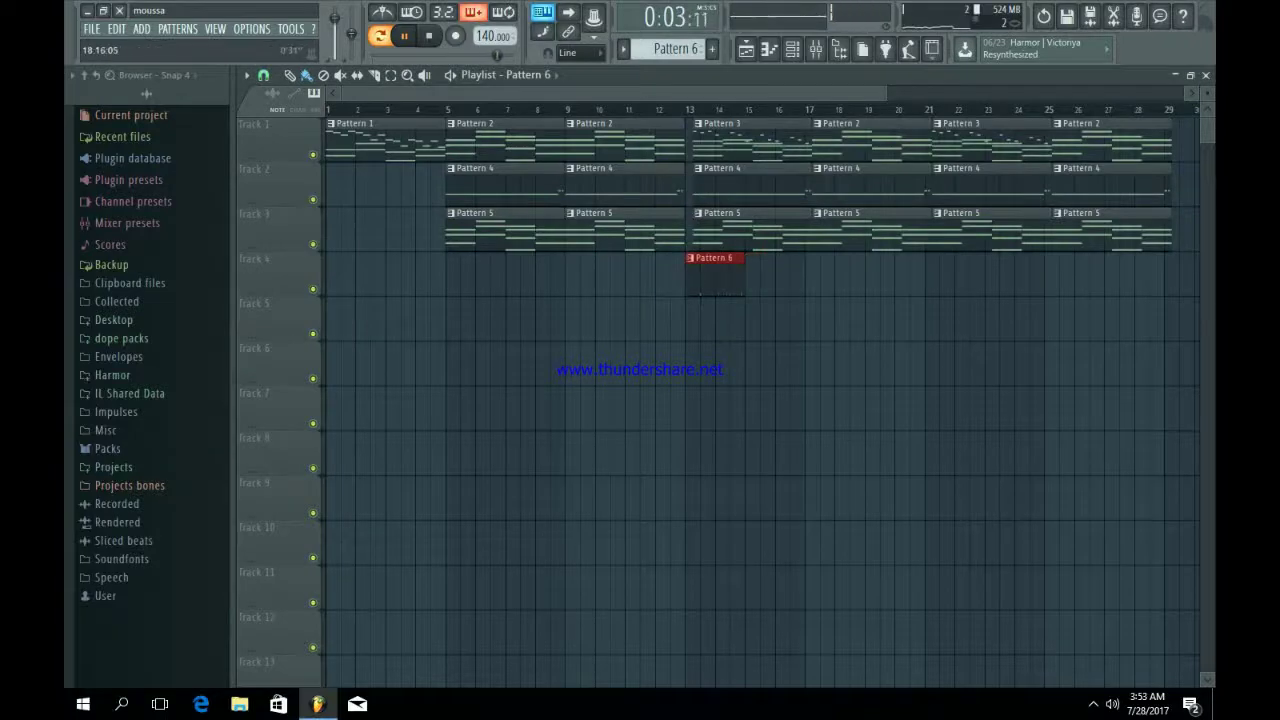
drag(884, 93, 678, 93)
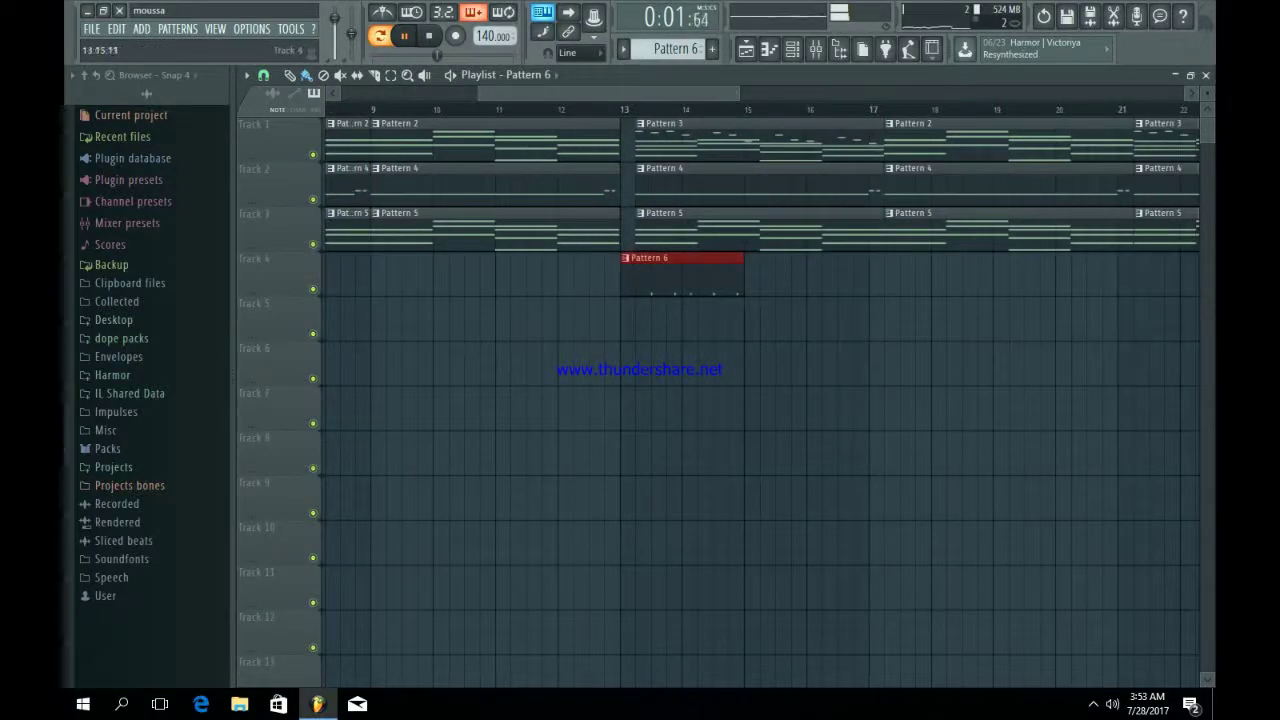
Add MetroKick hits on steps 1, 7, 13 and 23 of Pattern 6 while it plays.
key(F6)
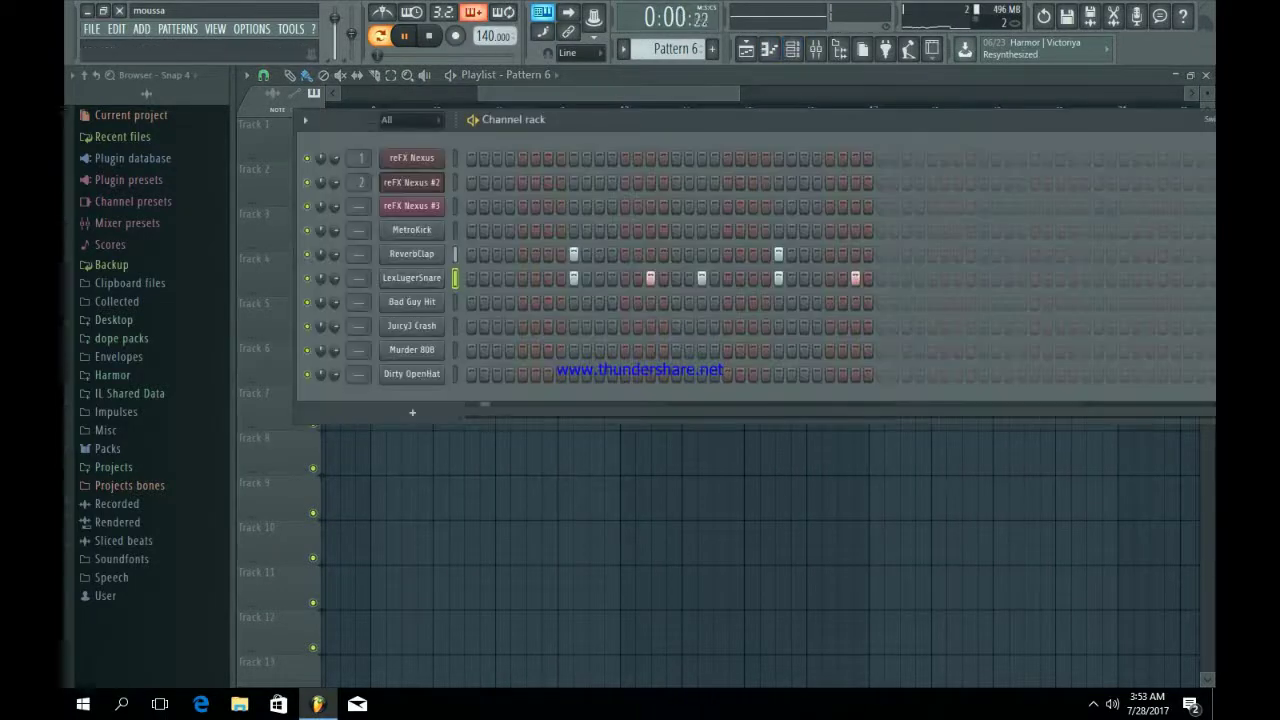
key(space)
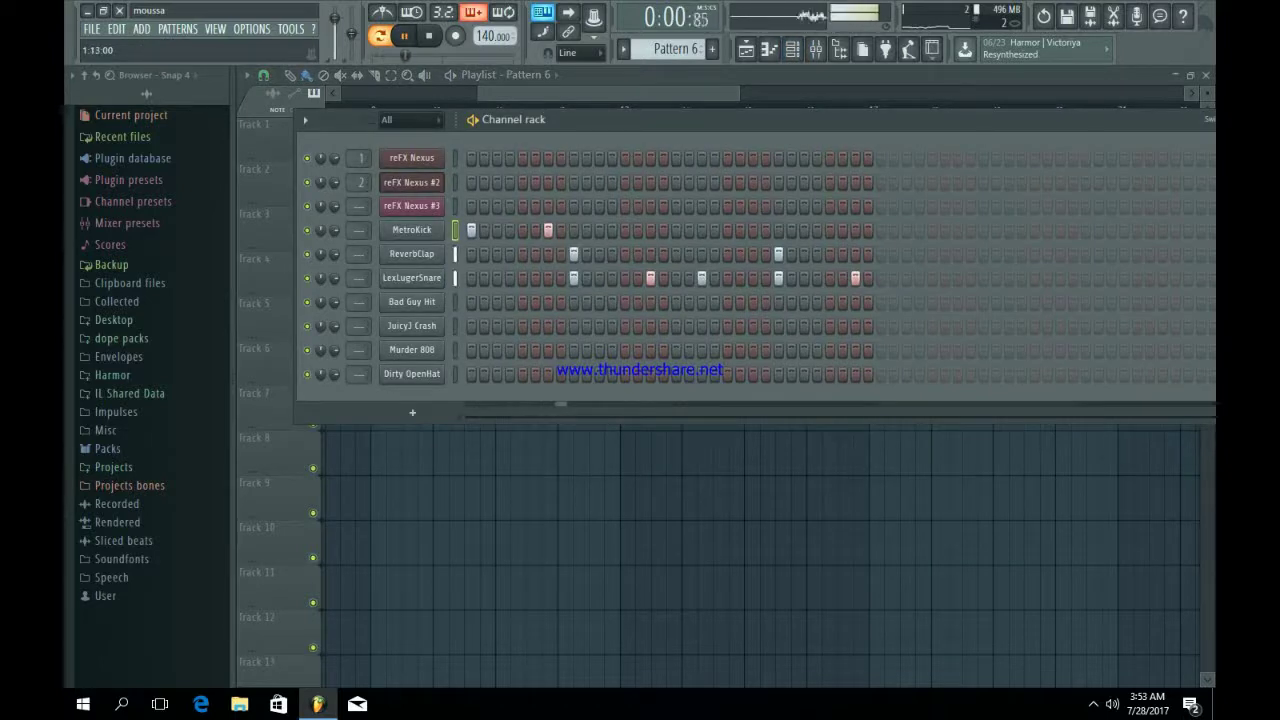
click(753, 230)
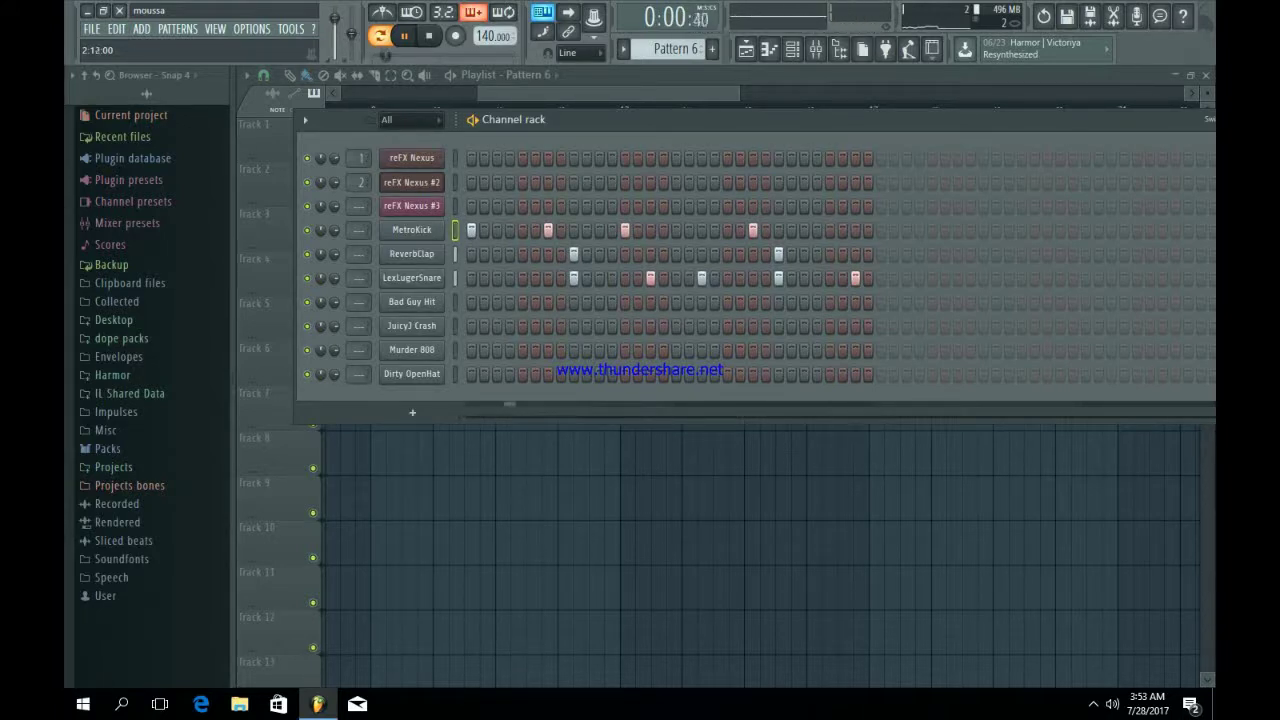
Align the Pattern 6 clip with the start of the Pattern 3 clip after bar 13 and repeat it to the end of the arrangement.
click(746, 49)
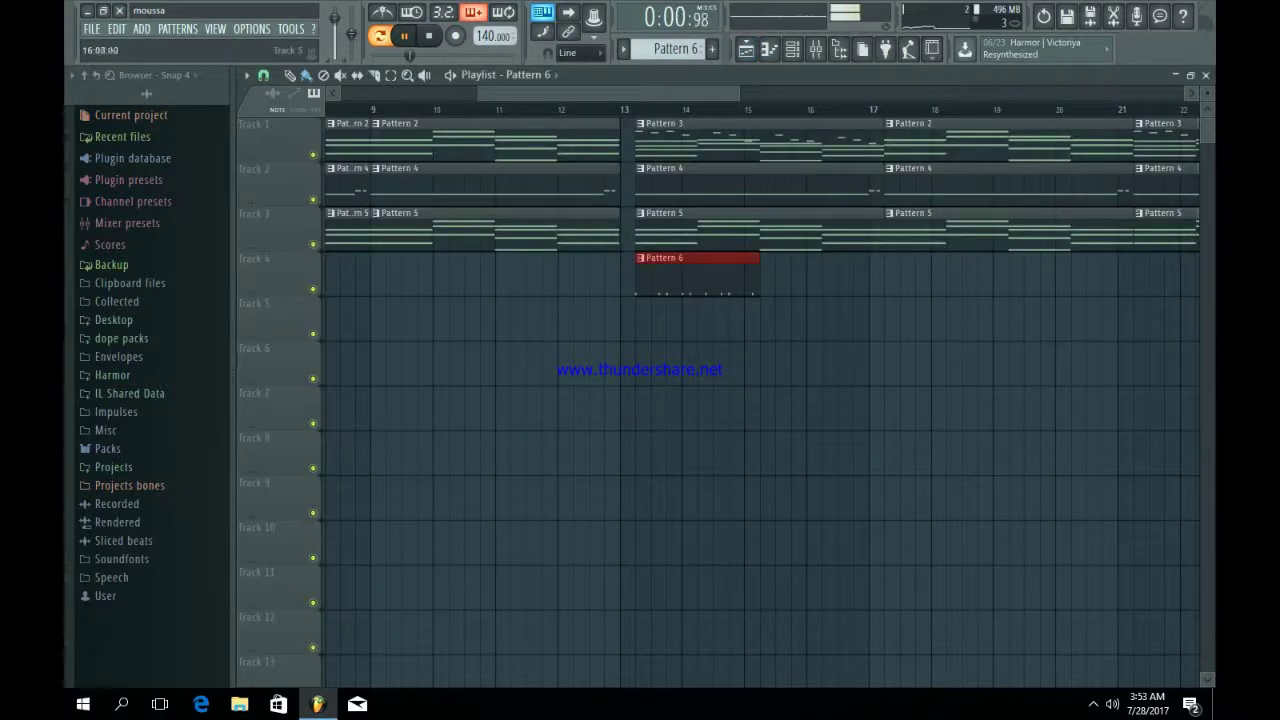
key(ctrl+b)
key(ctrl+b)
key(ctrl+b)
key(ctrl+b)
key(ctrl+b)
key(ctrl+b)
key(ctrl+b)
key(ctrl+b)
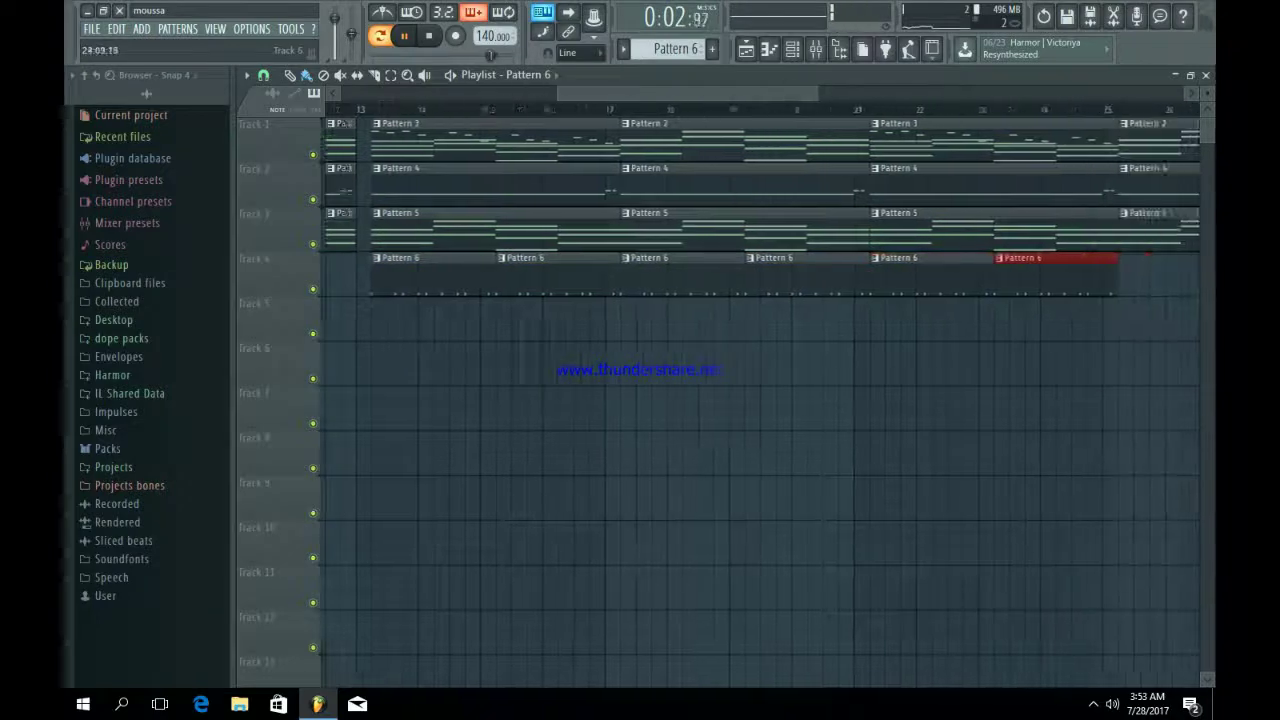
key(Delete)
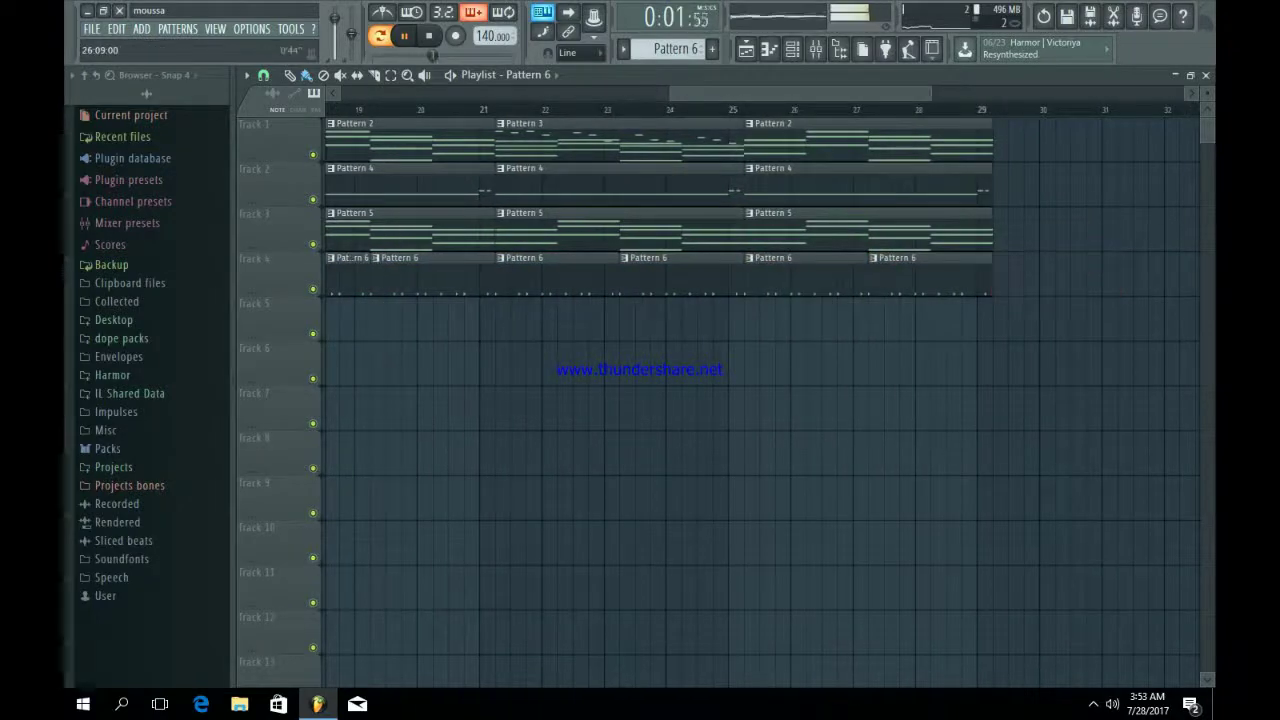
Create Pattern 7 with a JuicyJ Crash hit on step 1 and place it on Track 5 under the first Pattern 6 clip.
key(F6)
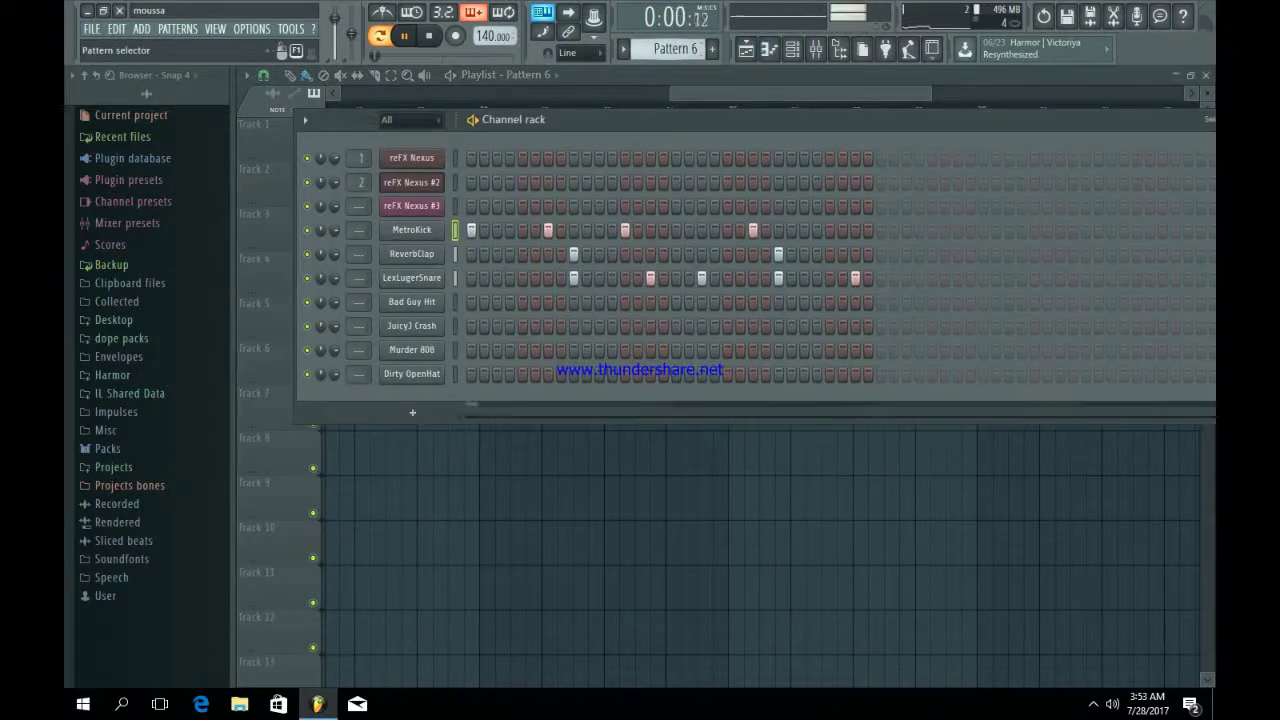
key(F4)
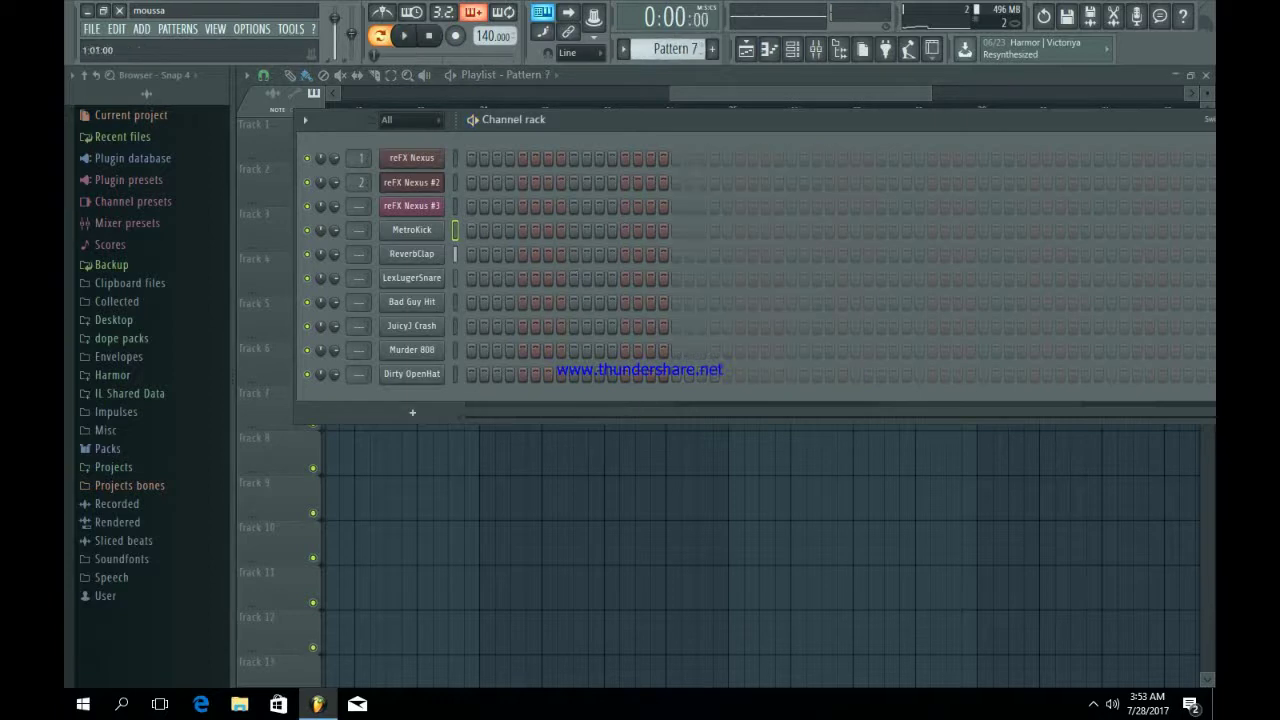
click(746, 49)
drag(737, 93, 573, 93)
key(space)
click(550, 320)
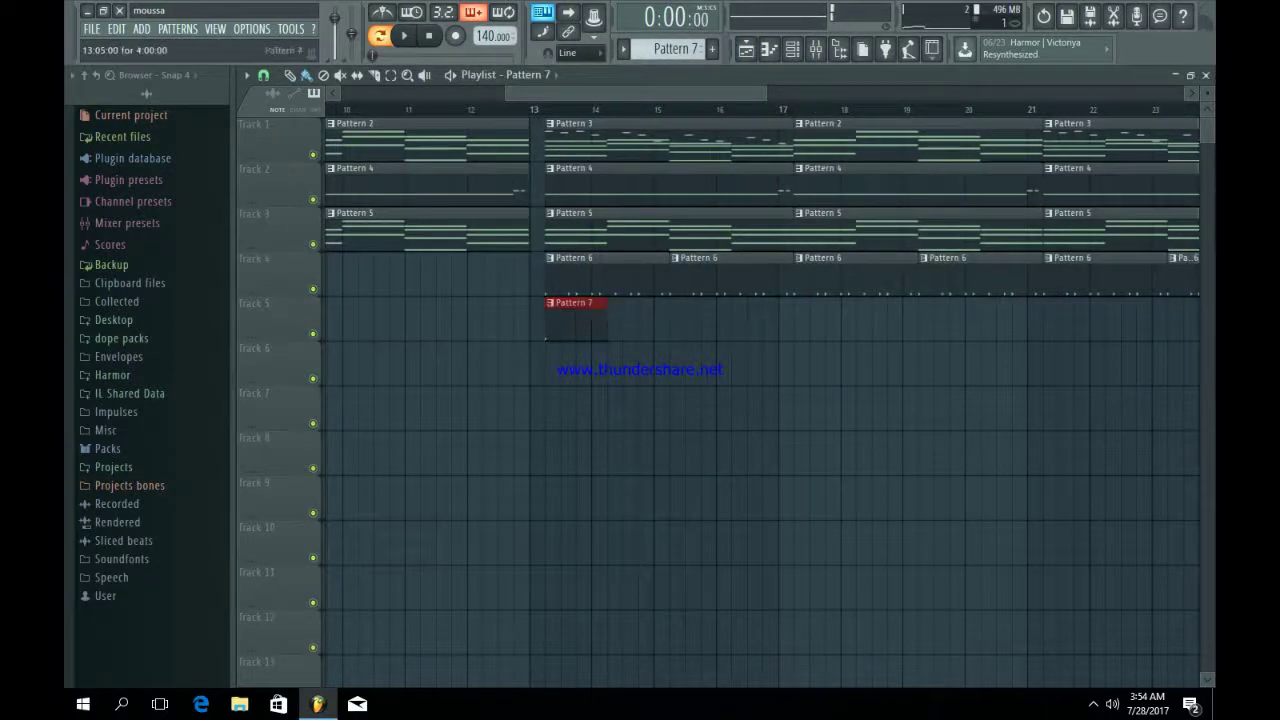
Create Pattern 8 with Murder 808 hits on steps 1, 7, 13 and 23, and play it.
key(F6)
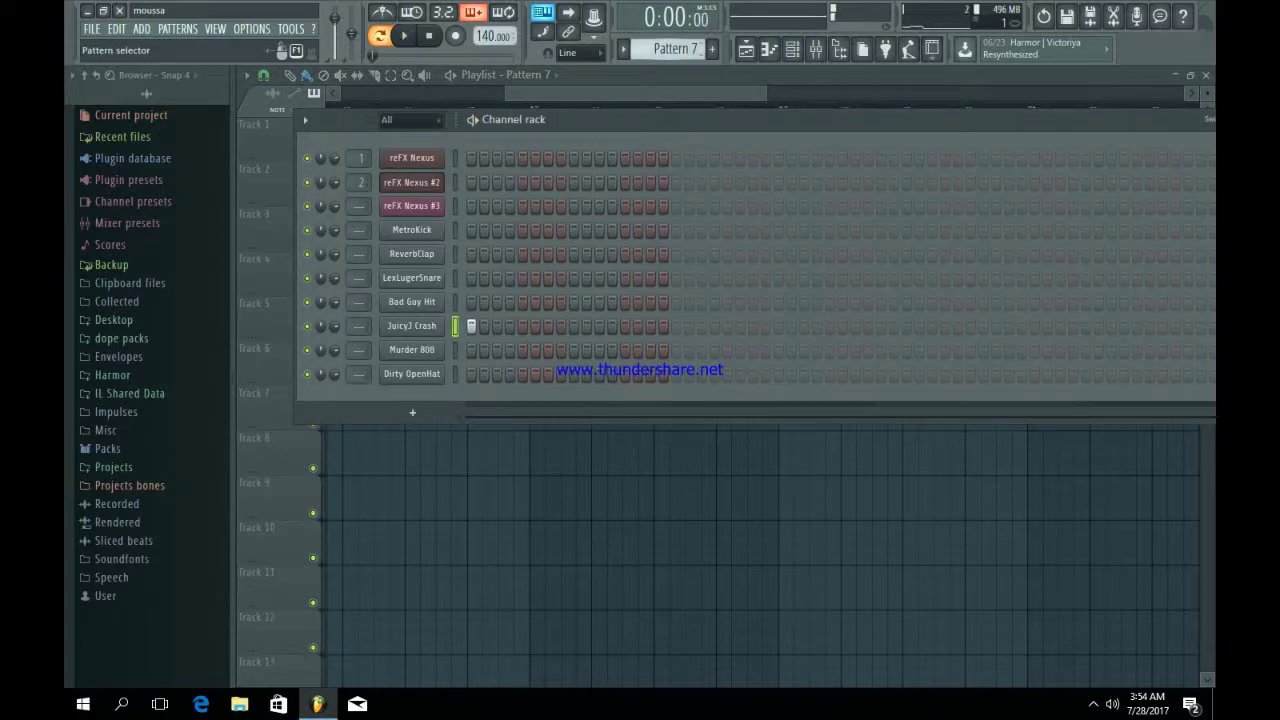
scroll(675, 49, down, 2)
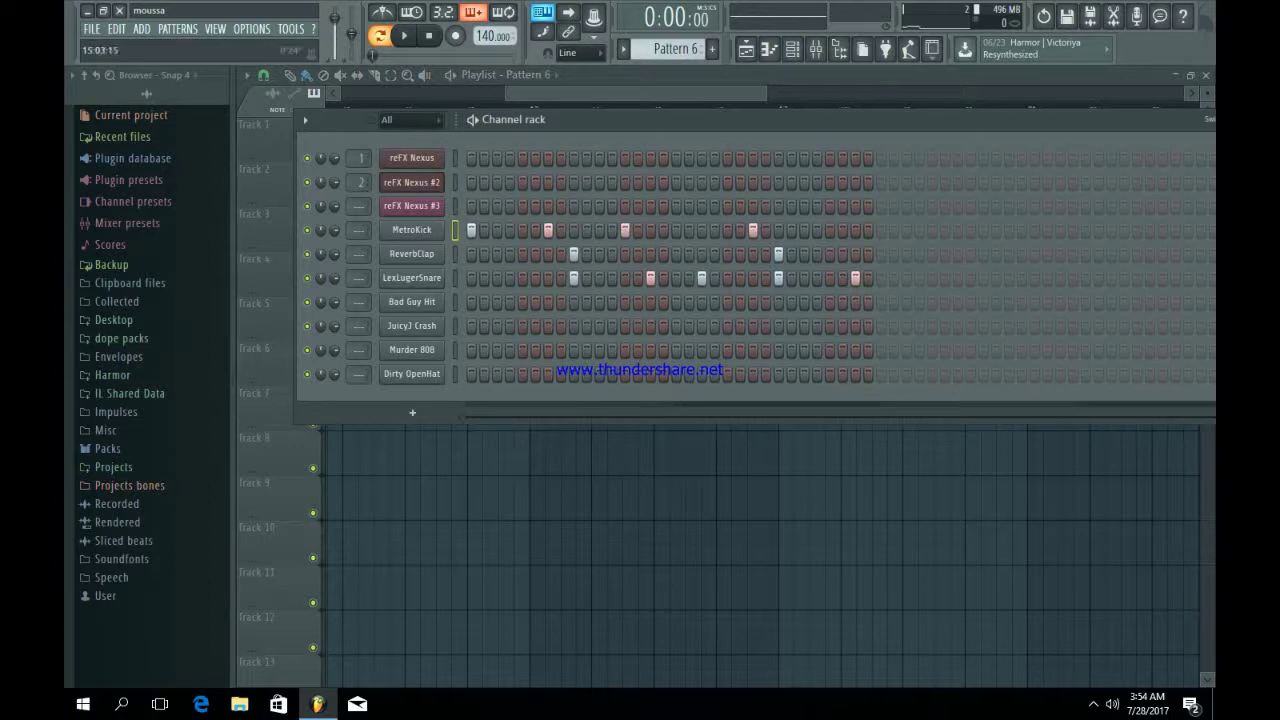
scroll(675, 49, up, 1)
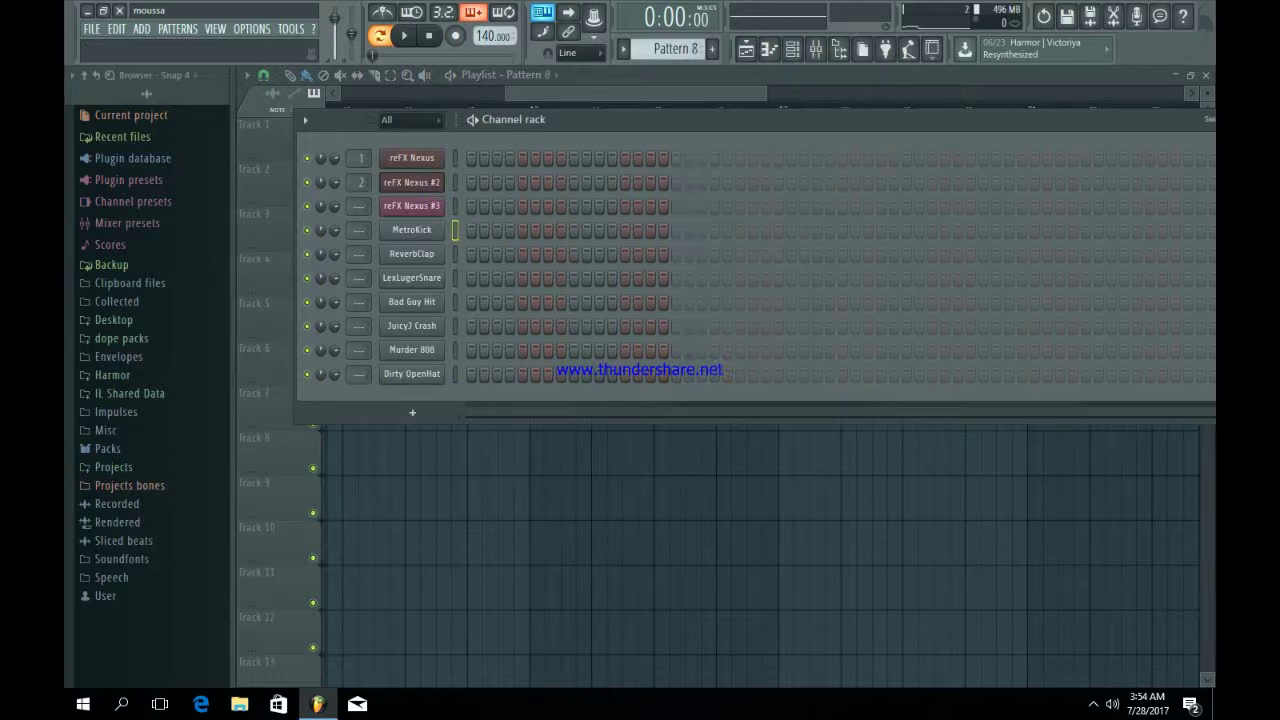
key(space)
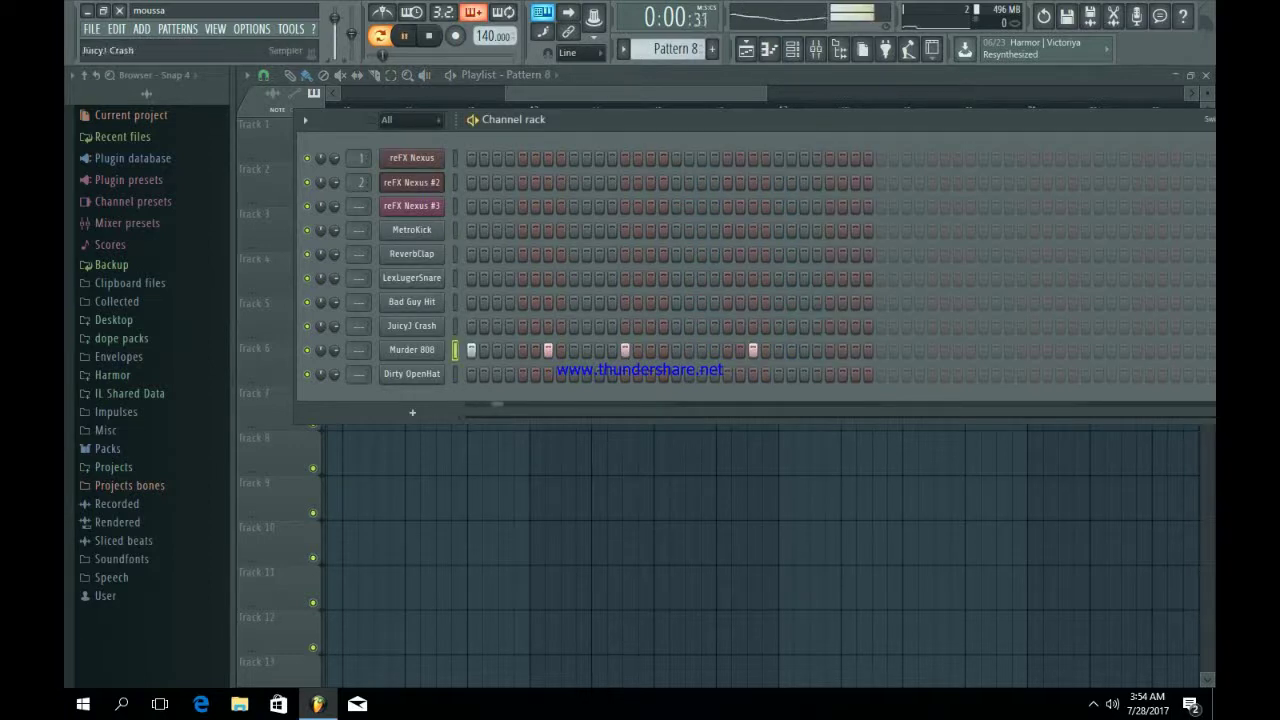
Open the Murder 808 sample in Edison, detect its pitch and close the editor.
click(411, 349)
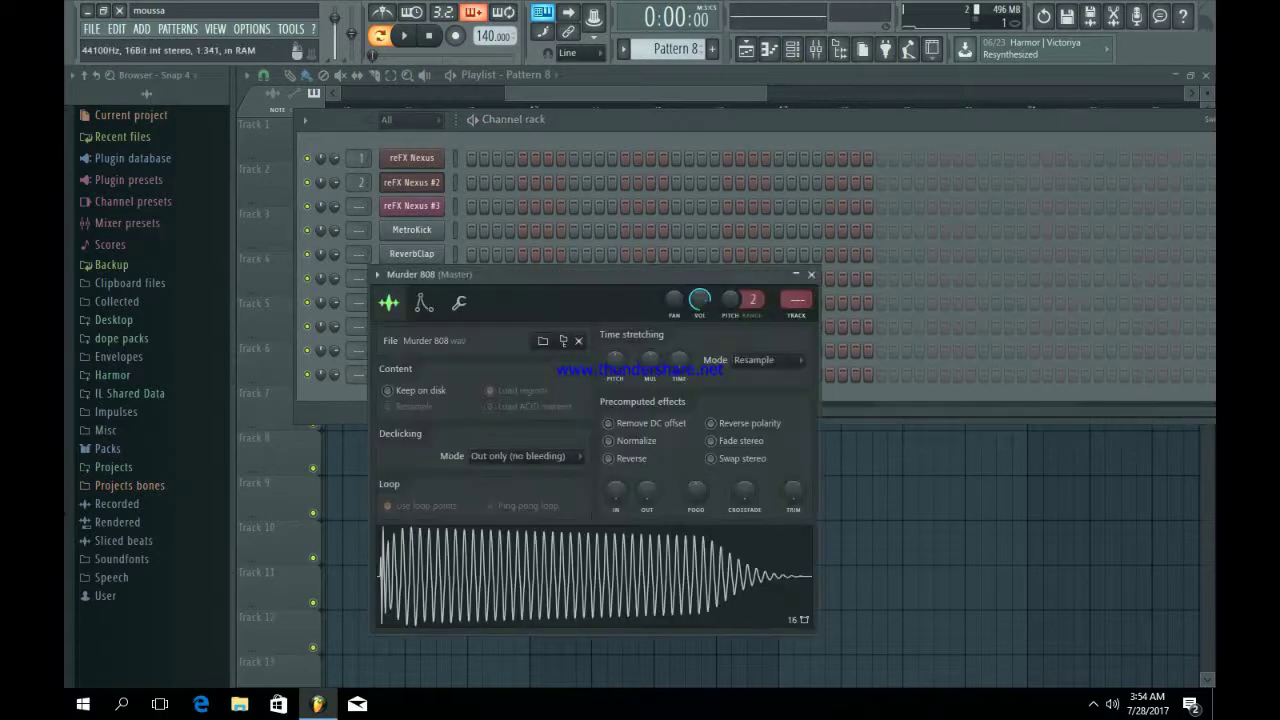
right_click(557, 555)
click(585, 592)
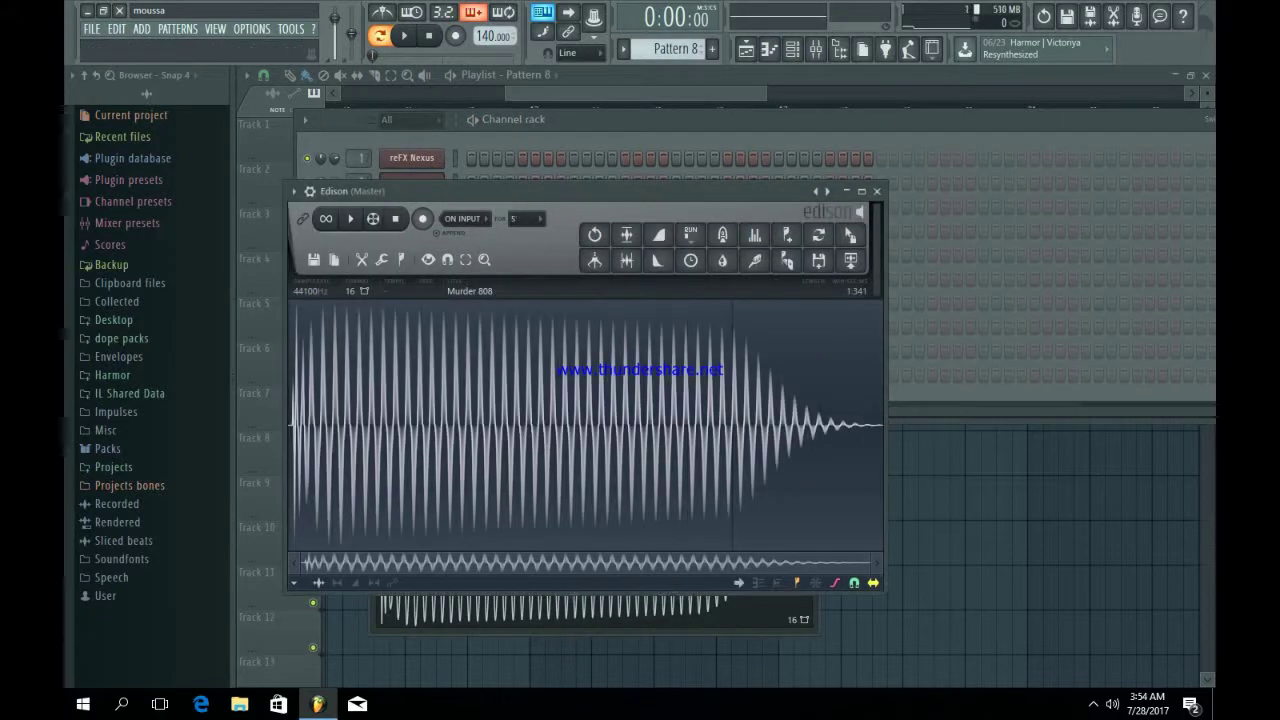
click(401, 260)
click(445, 486)
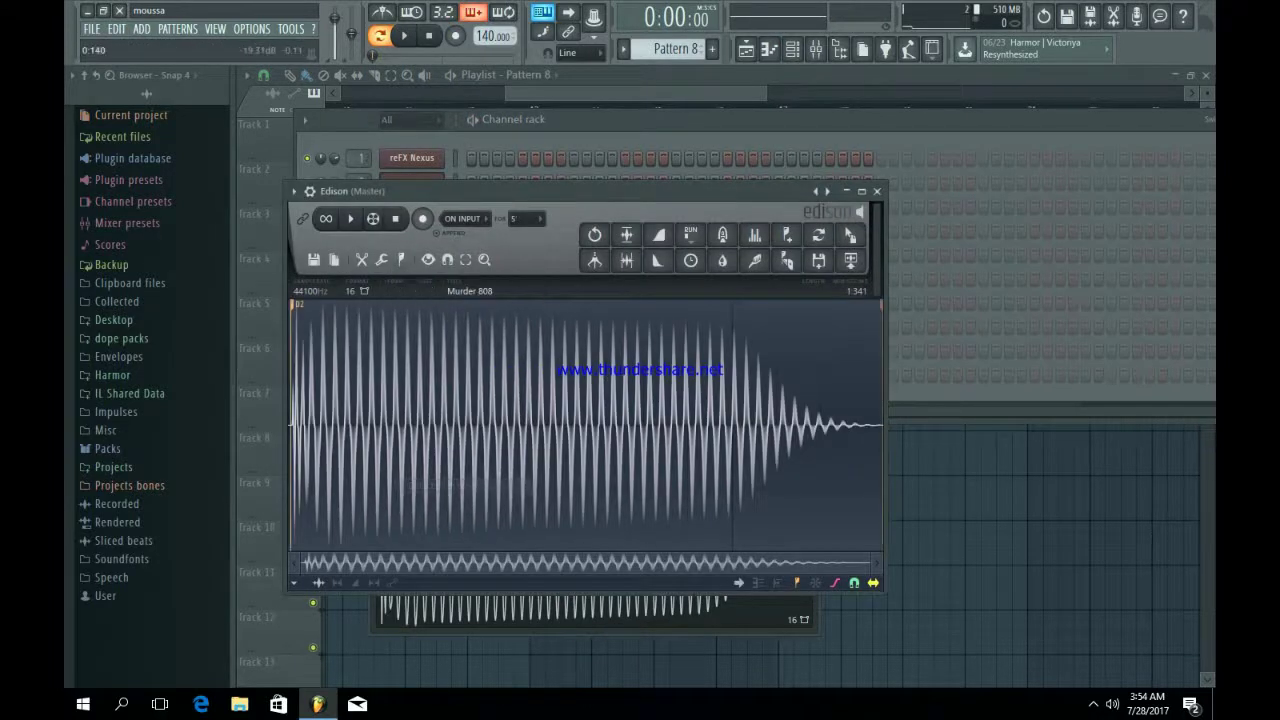
scroll(352, 437, up, 2)
click(877, 191)
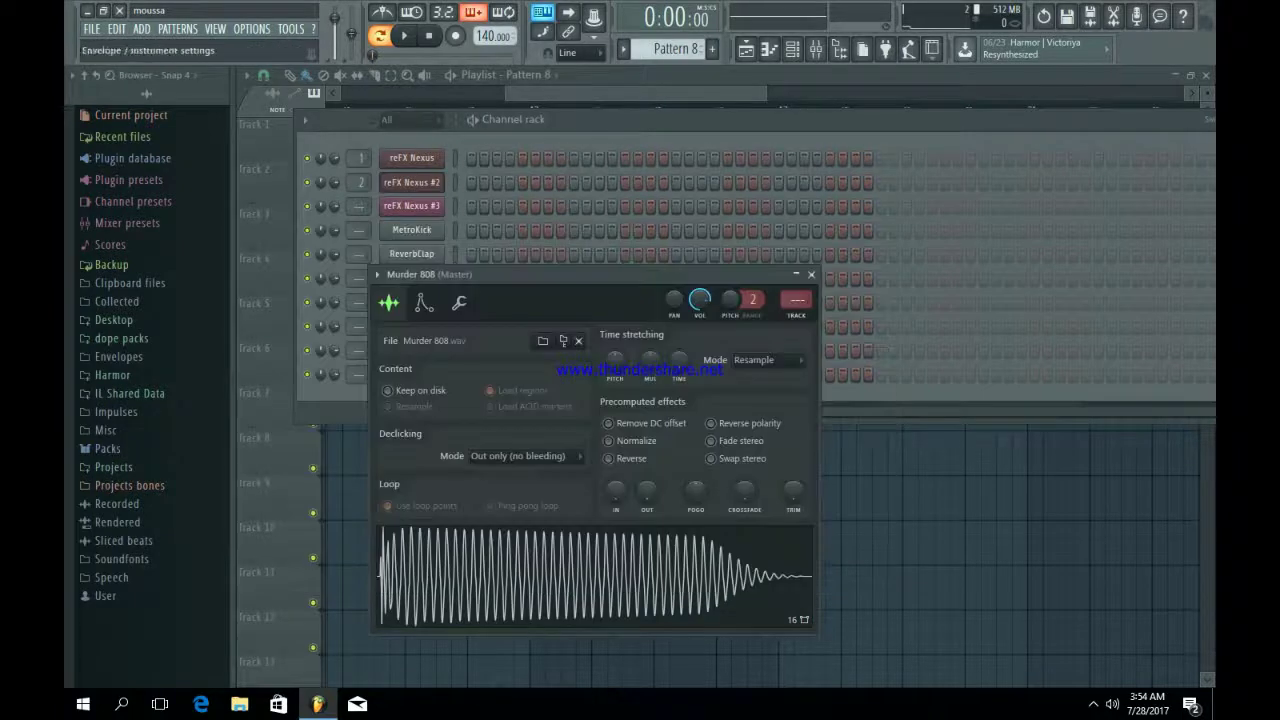
Set the Murder 808's root note to D5 and enable its volume envelope with minimum decay and a raised hold time.
click(459, 303)
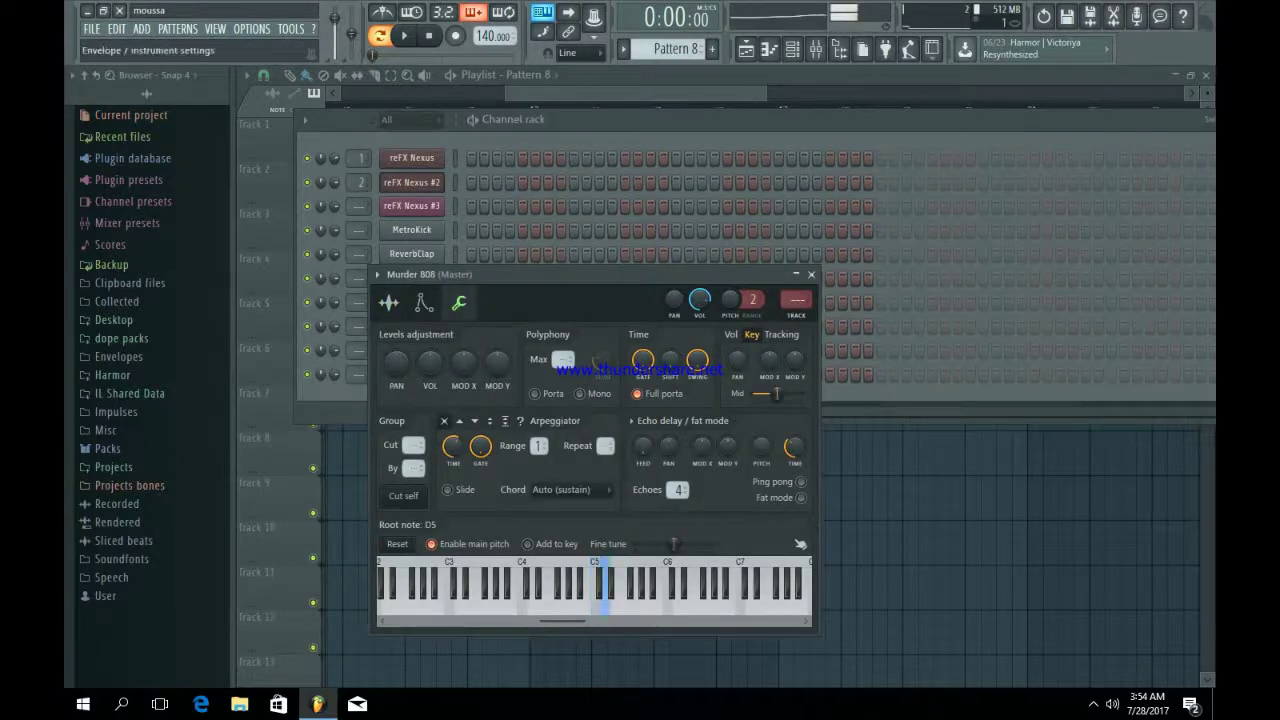
click(424, 303)
drag(475, 460, 475, 520)
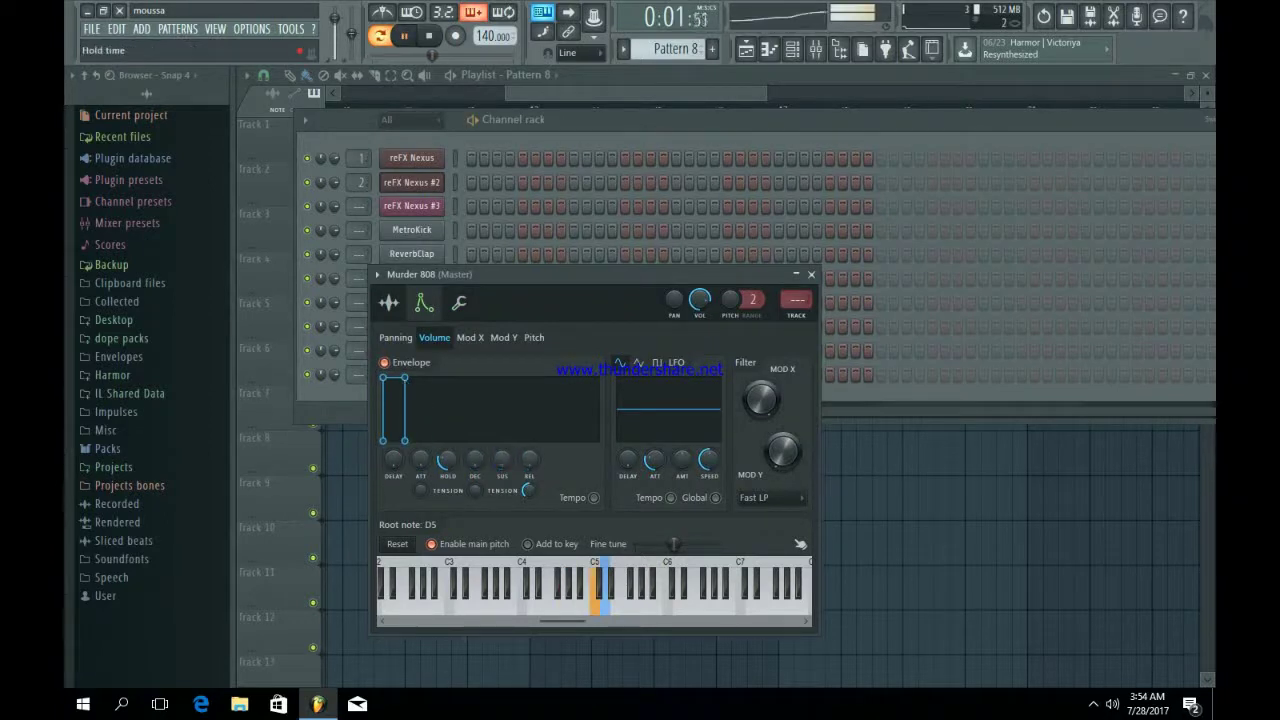
drag(447, 460, 447, 420)
click(811, 274)
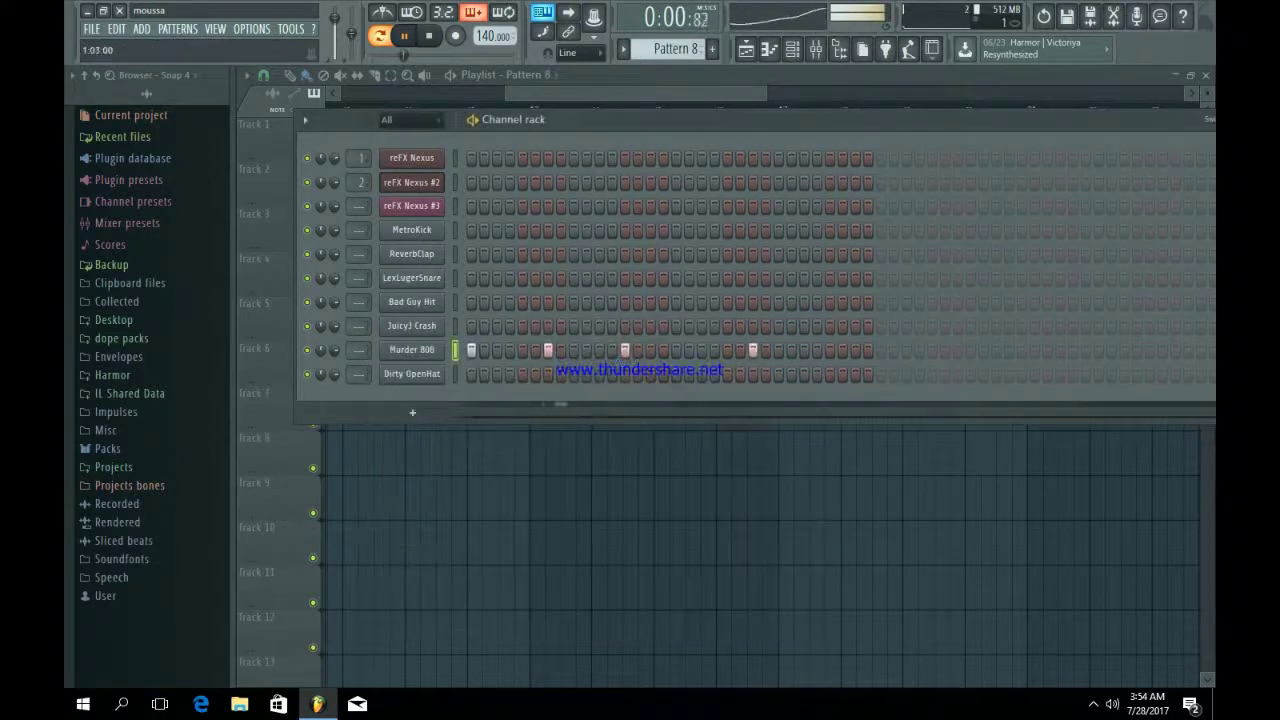
In the Murder 808 piano roll, stretch the four C5 notes to nearly fill their gaps and add a short C5 near the end of bar 2.
right_click(442, 349)
click(470, 349)
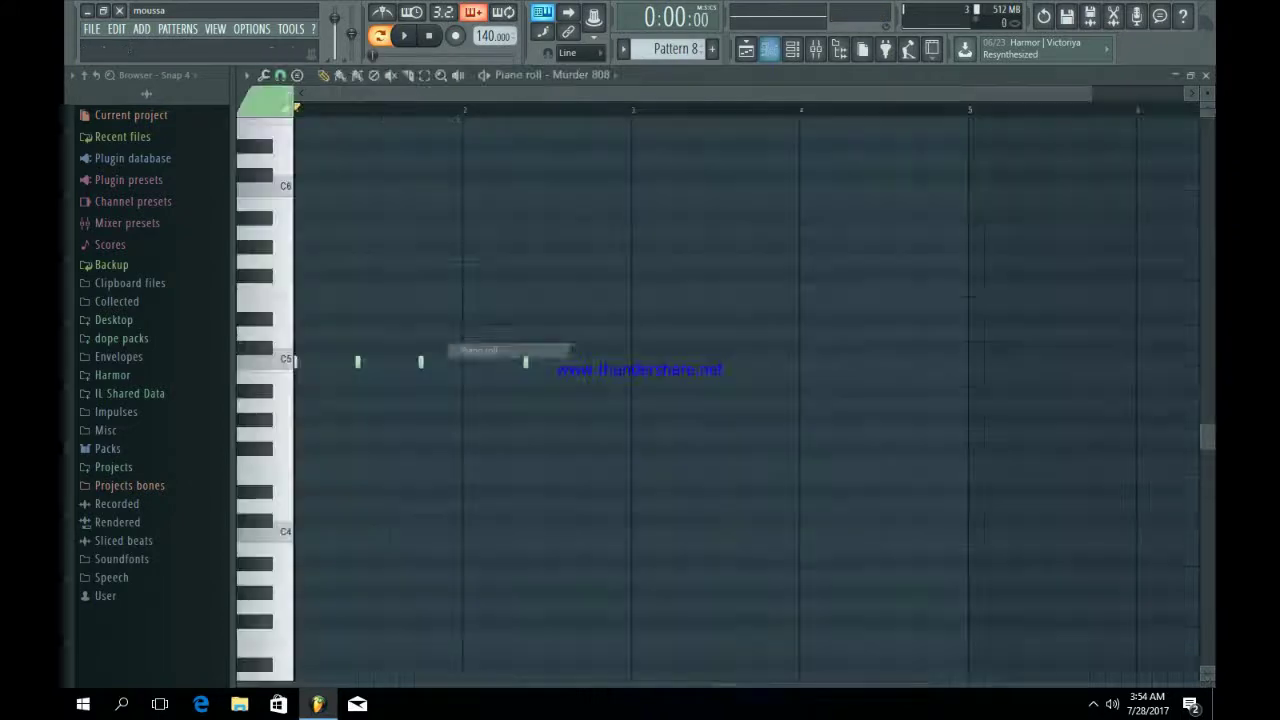
key(space)
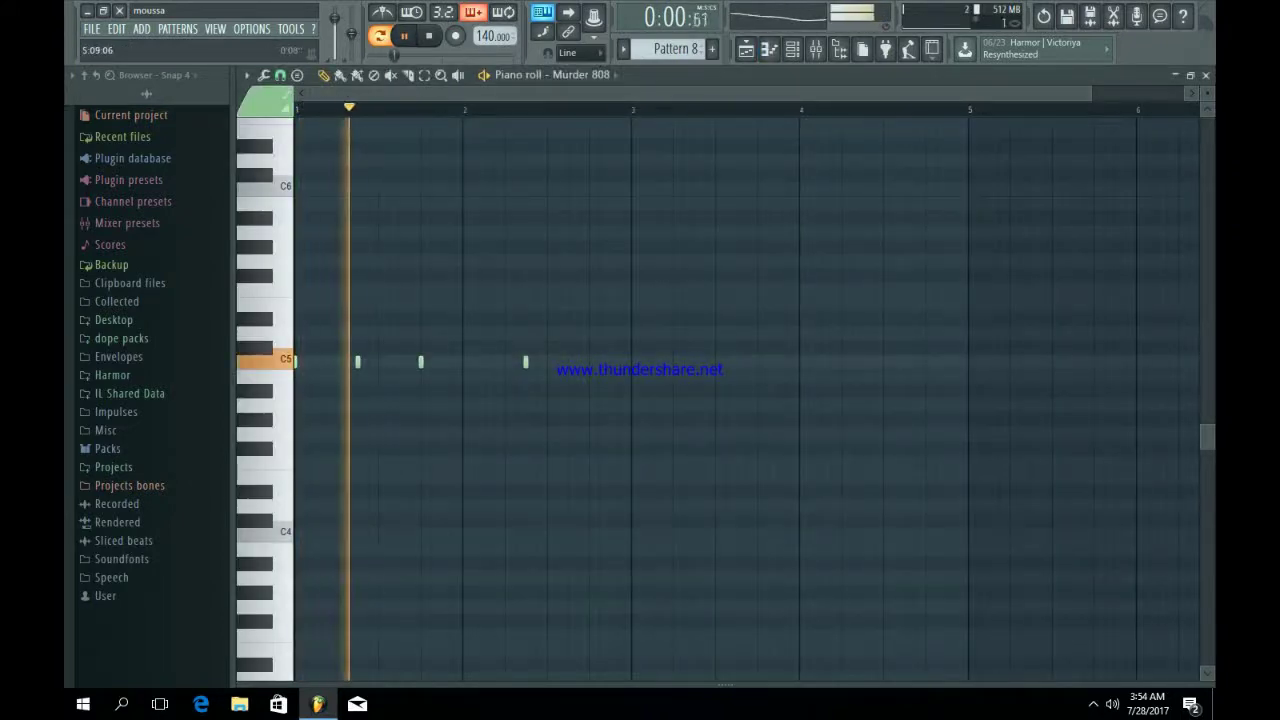
scroll(400, 247, up, 3)
key(space)
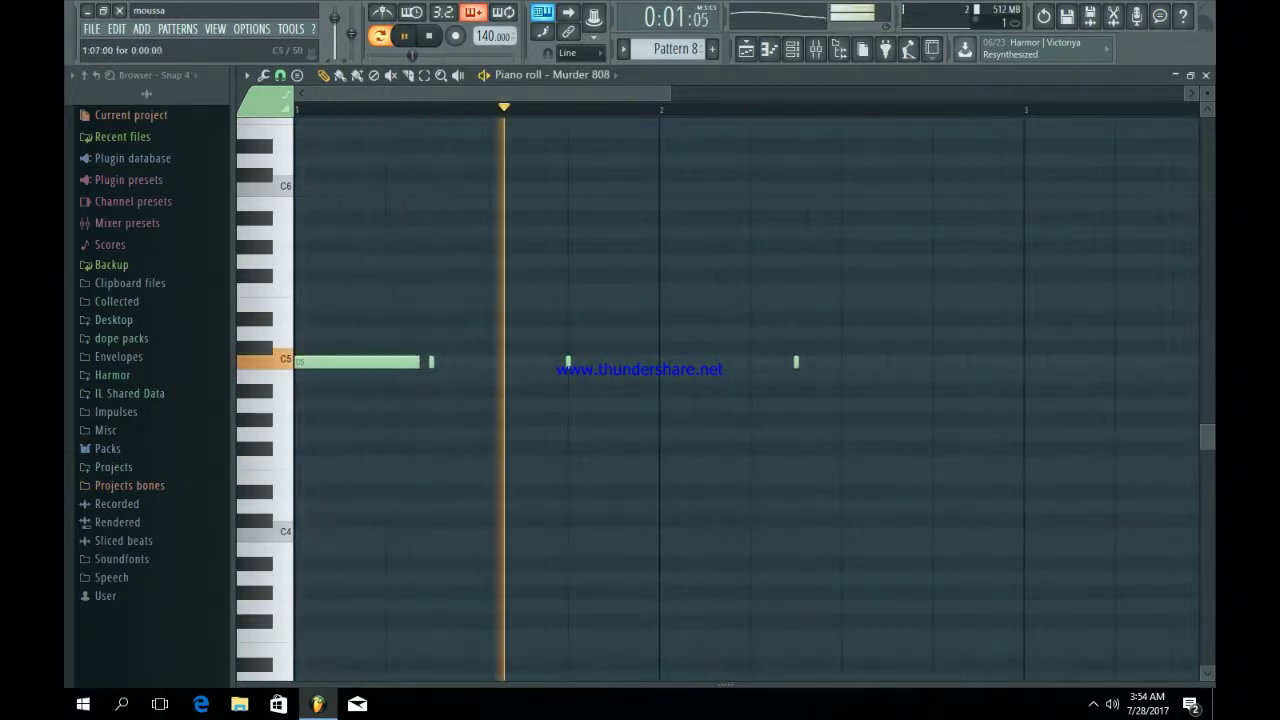
drag(433, 362, 922, 362)
click(947, 362)
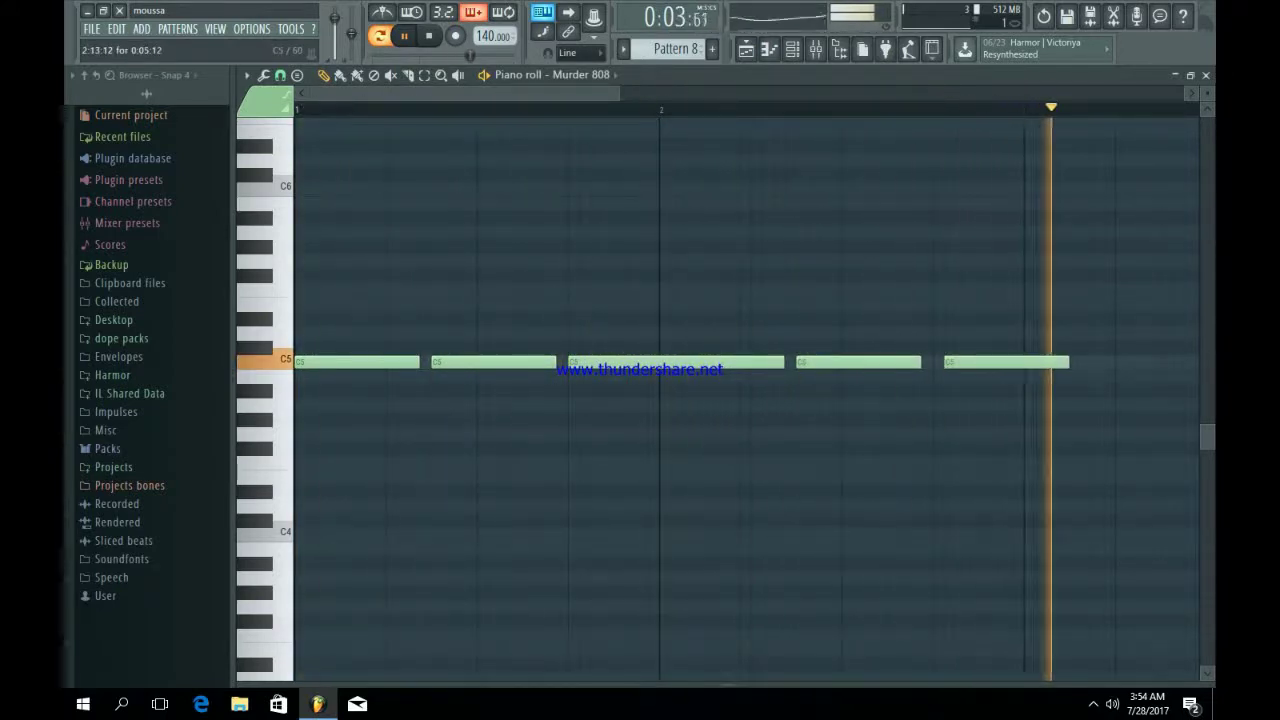
drag(1067, 362, 976, 362)
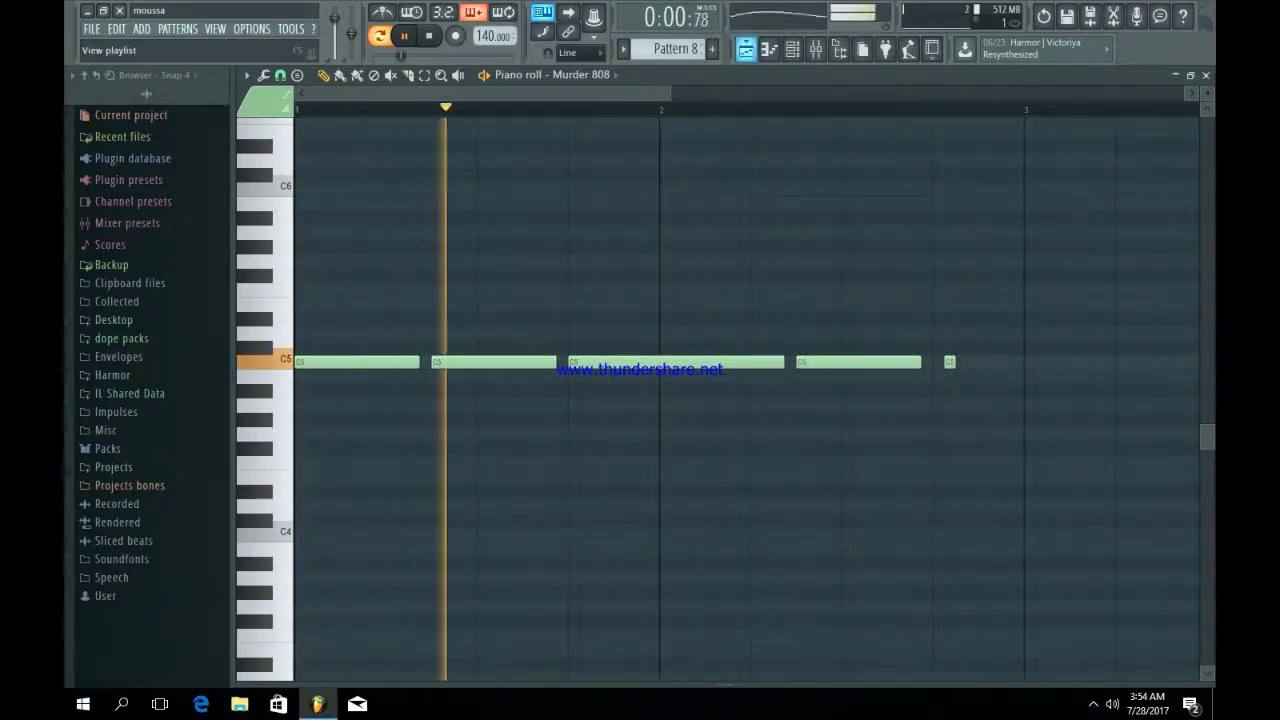
Move Pattern 8's short final C5 slightly earlier, and lay four consecutive Pattern 8 clips on Track 6 from just after bar 13.
drag(950, 362, 938, 362)
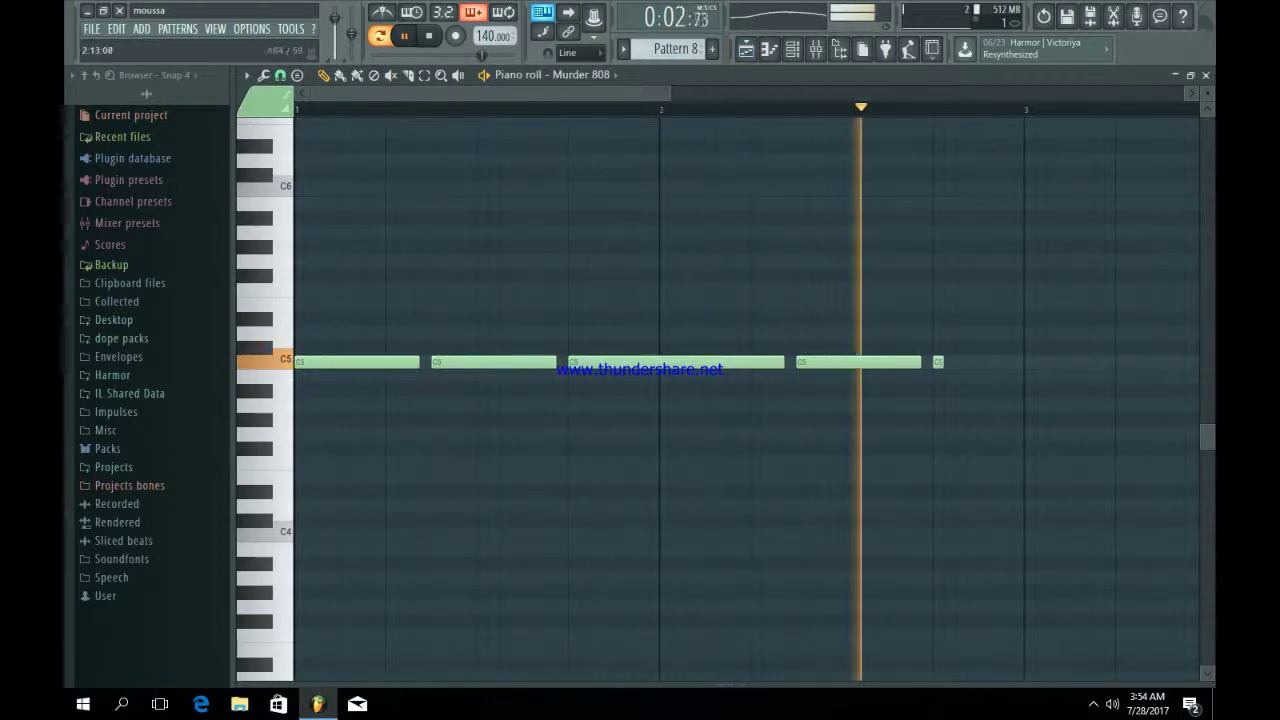
click(745, 48)
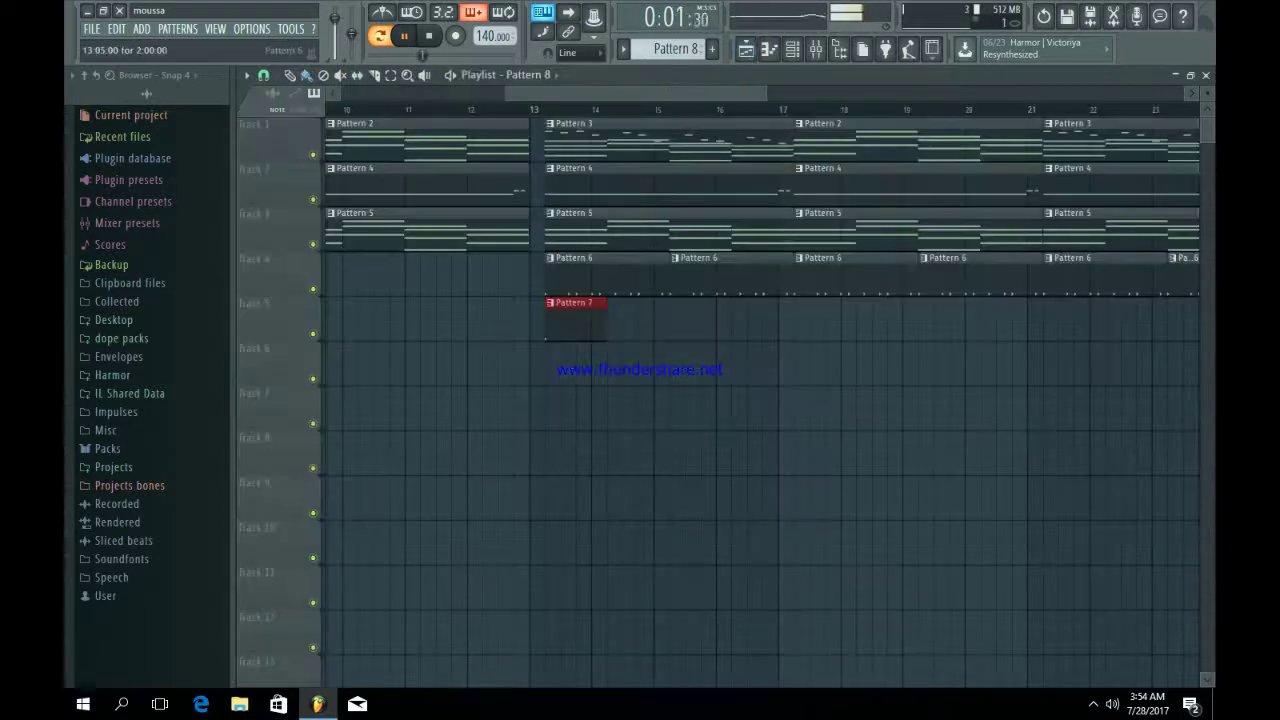
drag(572, 365, 557, 365)
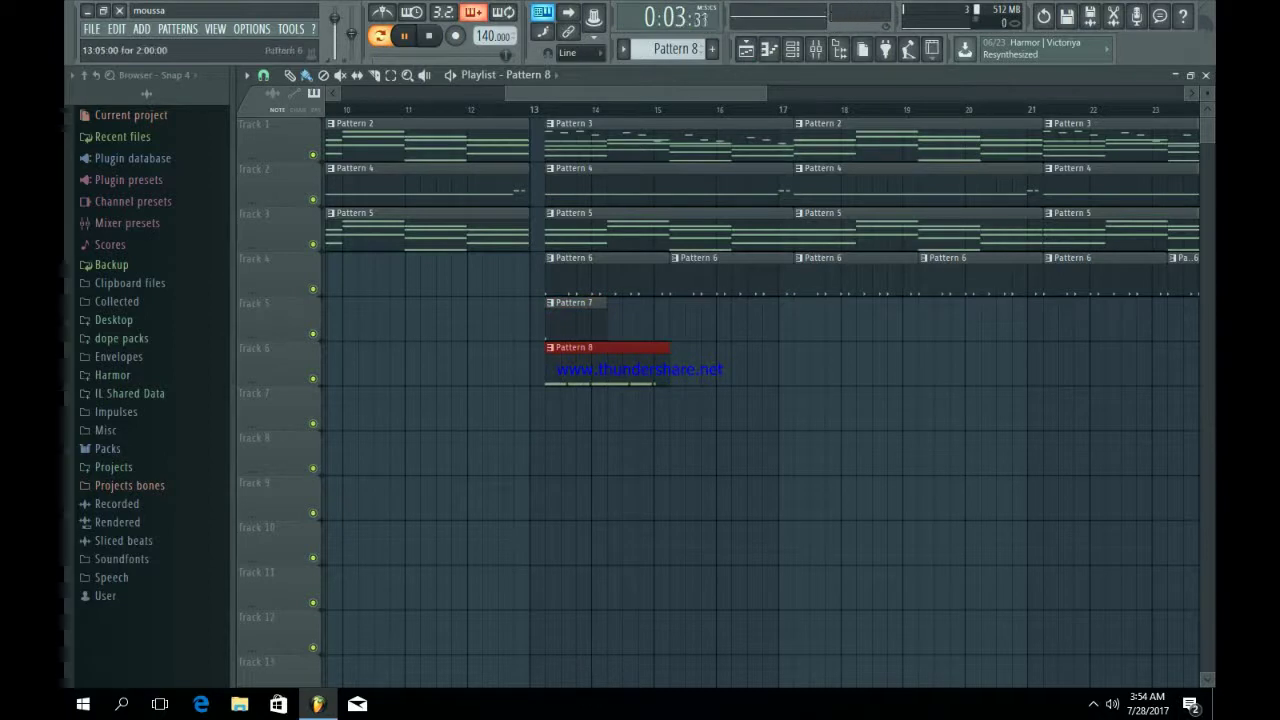
key(ctrl+b)
key(ctrl+b)
key(ctrl+b)
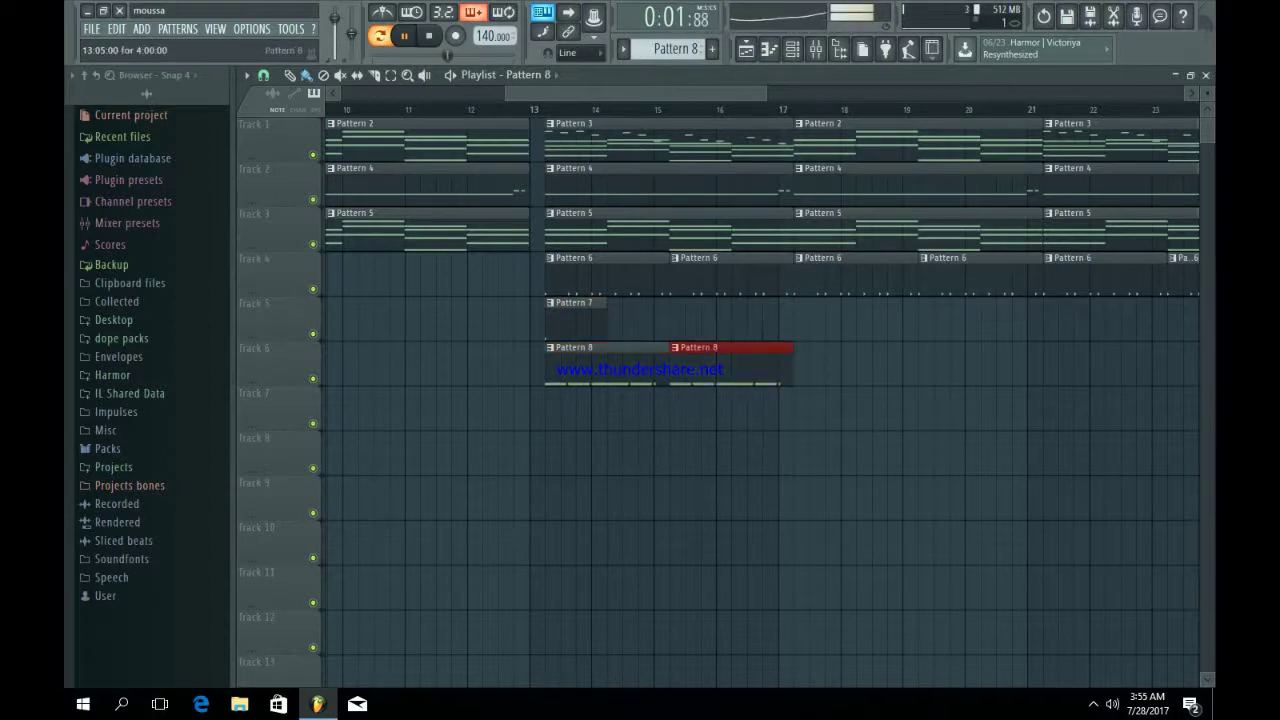
Make the third Pattern 8 clip on Track 6 unique, and replace the fourth clip with a duplicate of it.
right_click(797, 357)
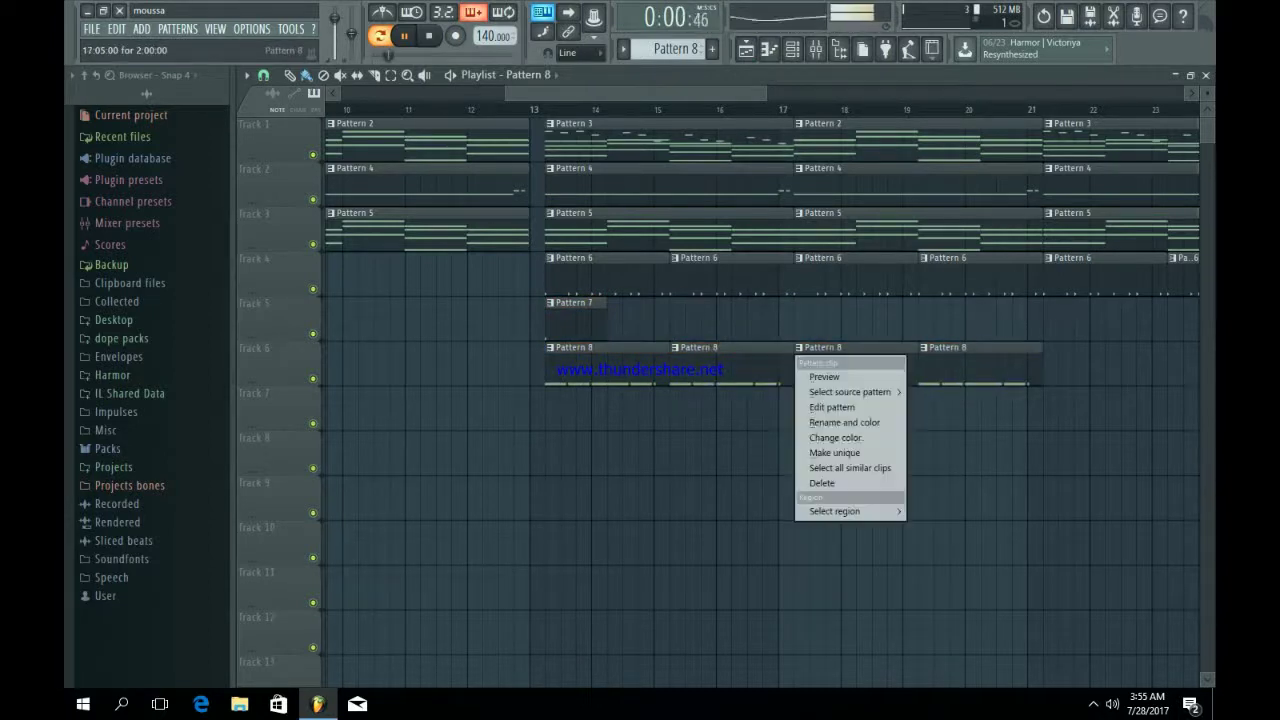
click(835, 452)
right_click(975, 365)
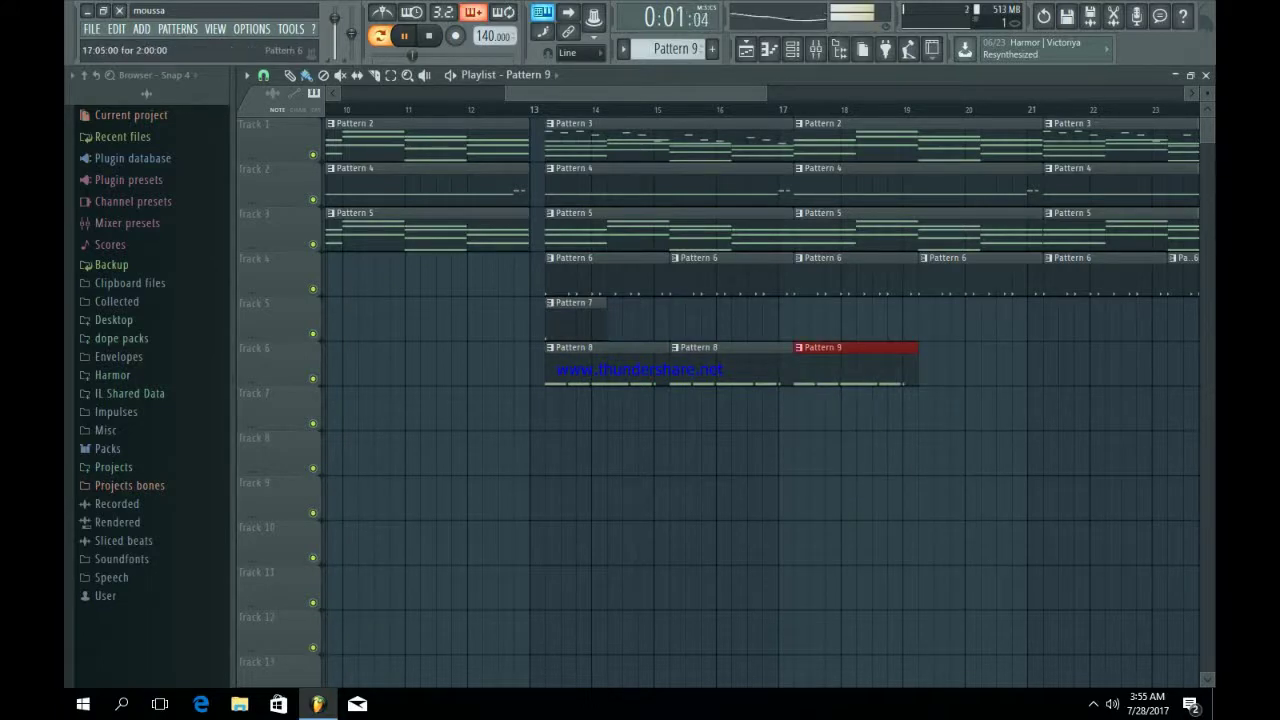
key(ctrl+b)
In Pattern 9's Murder 808 piano roll, shorten the fourth C5, add short G5 and F5 notes after it, lengthen the final C5 and play.
double_click(848, 366)
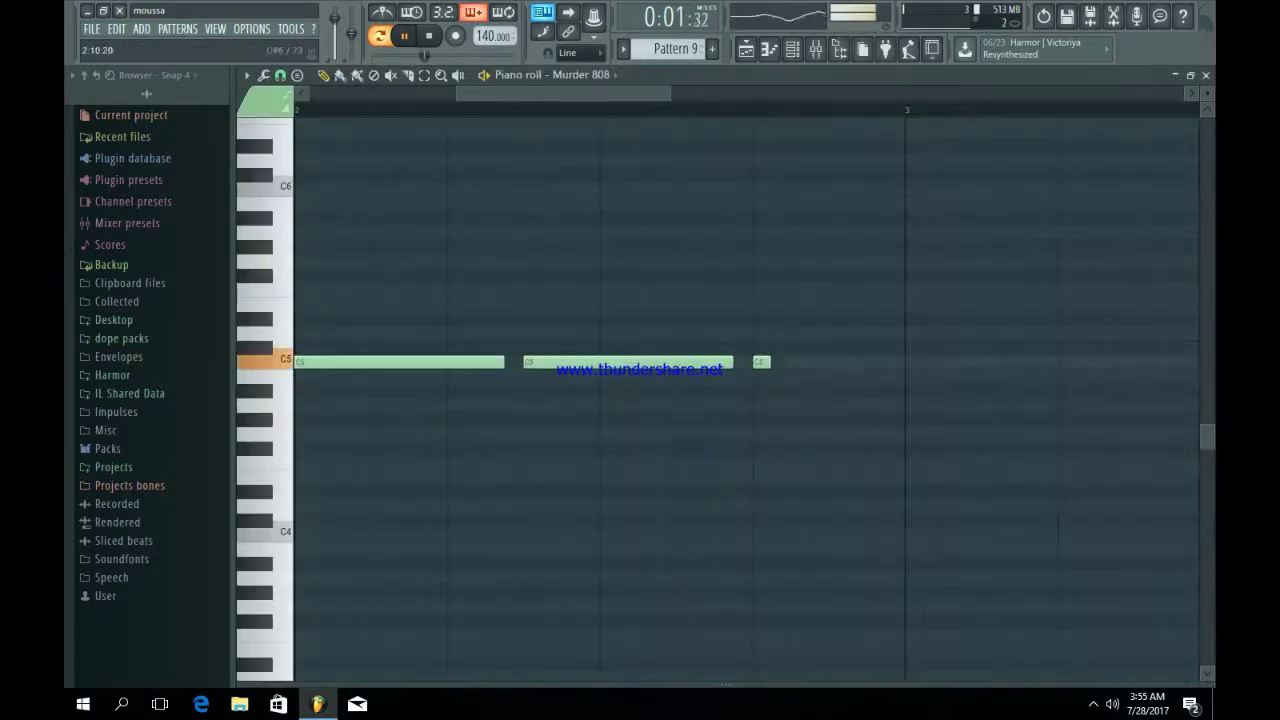
scroll(848, 366, down, 3)
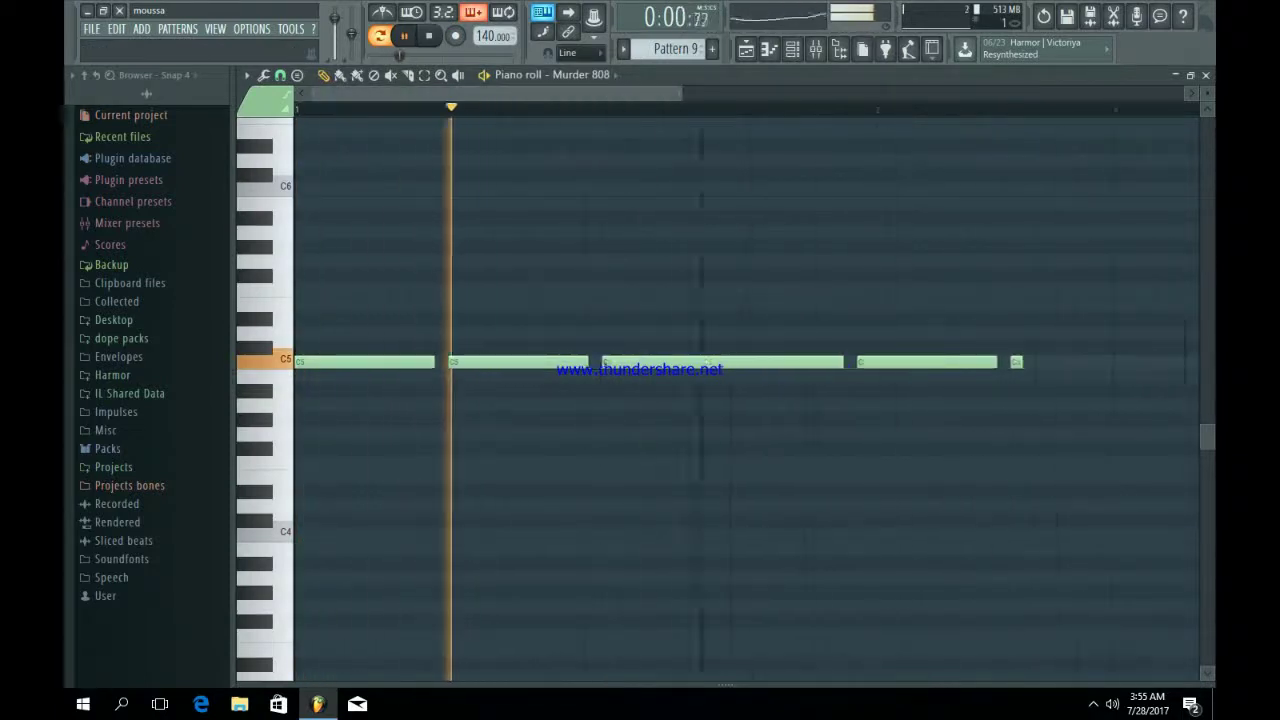
key(space)
drag(801, 362, 728, 362)
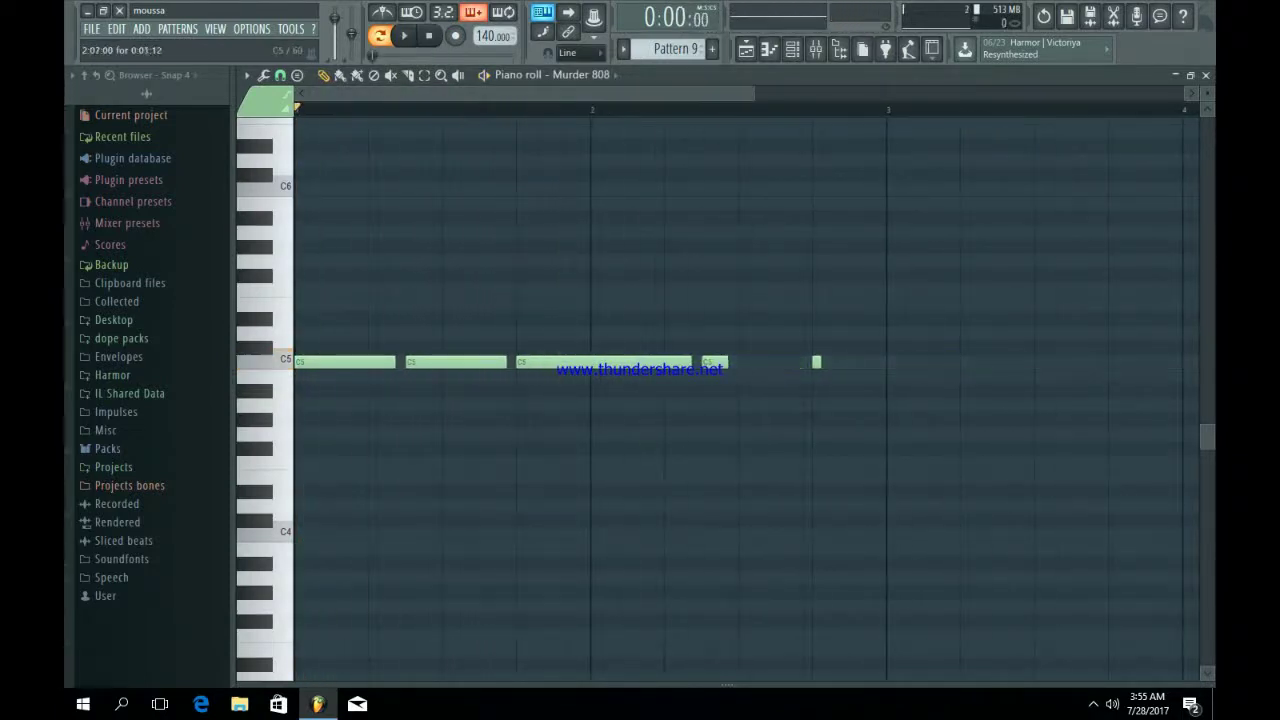
click(748, 261)
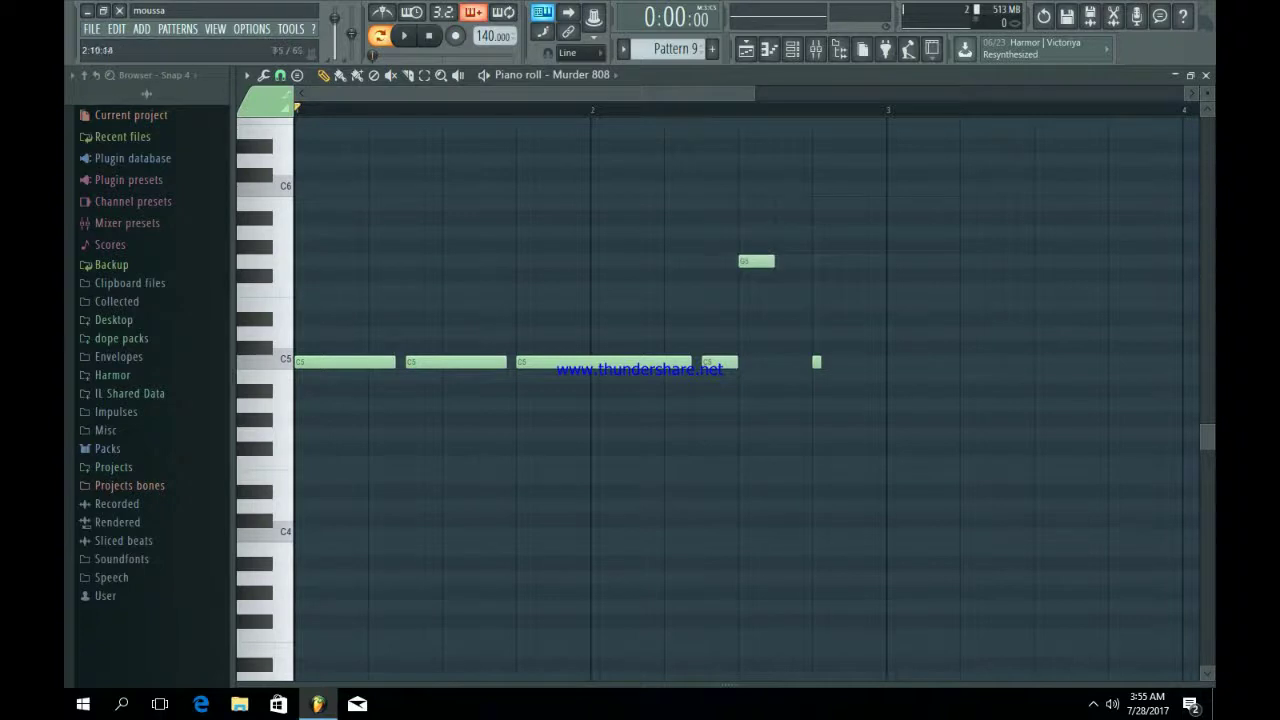
key(space)
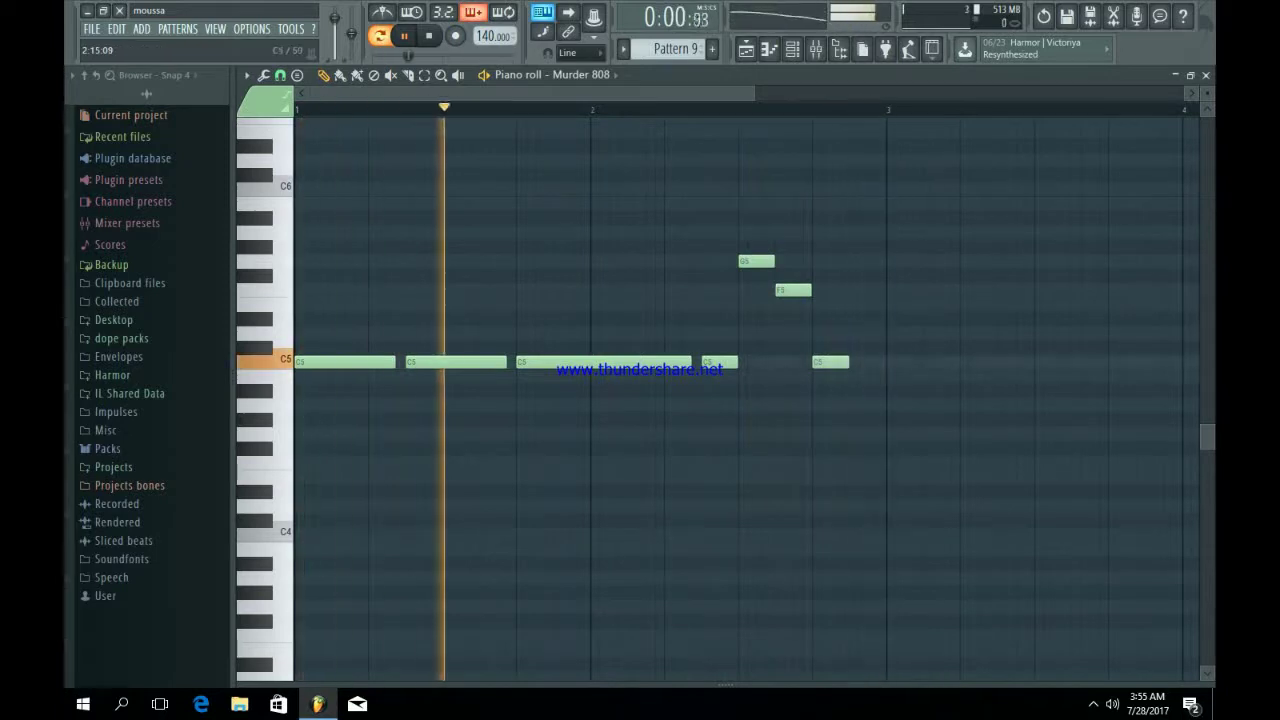
Extend Track 6 with two more Pattern 9 clips, reaching just past bar 25.
click(746, 49)
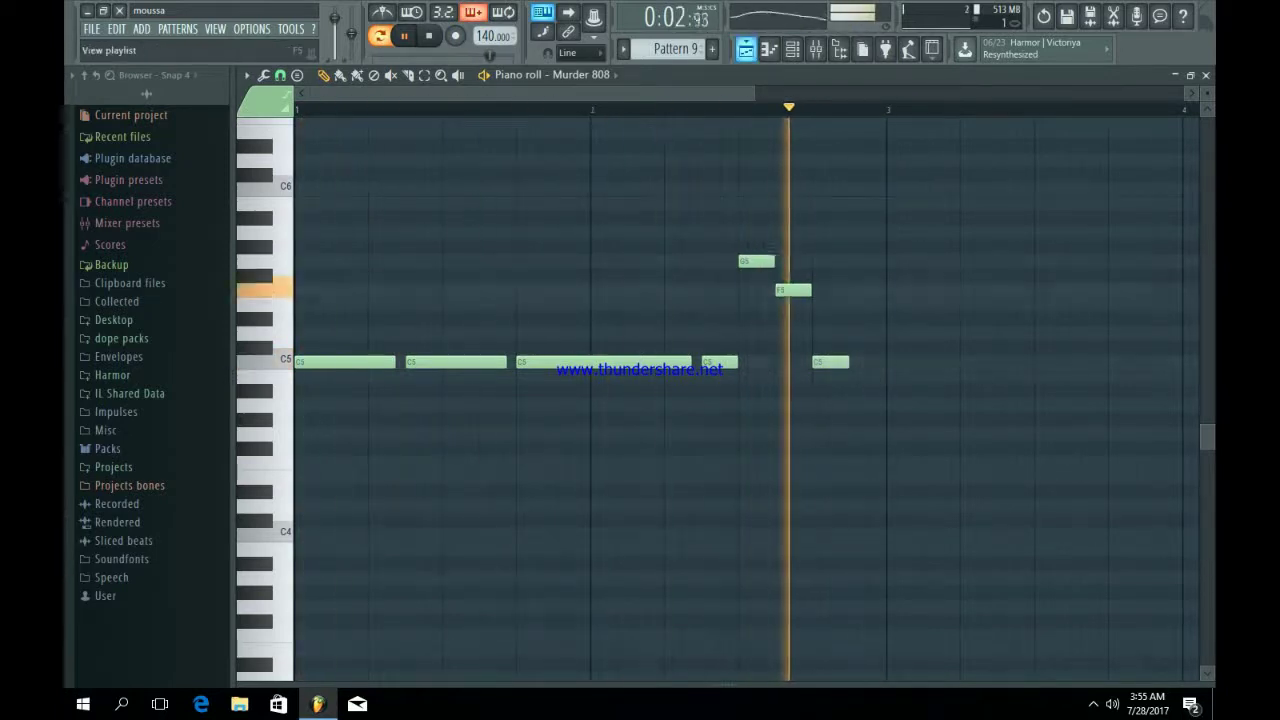
scroll(675, 405, right, 5)
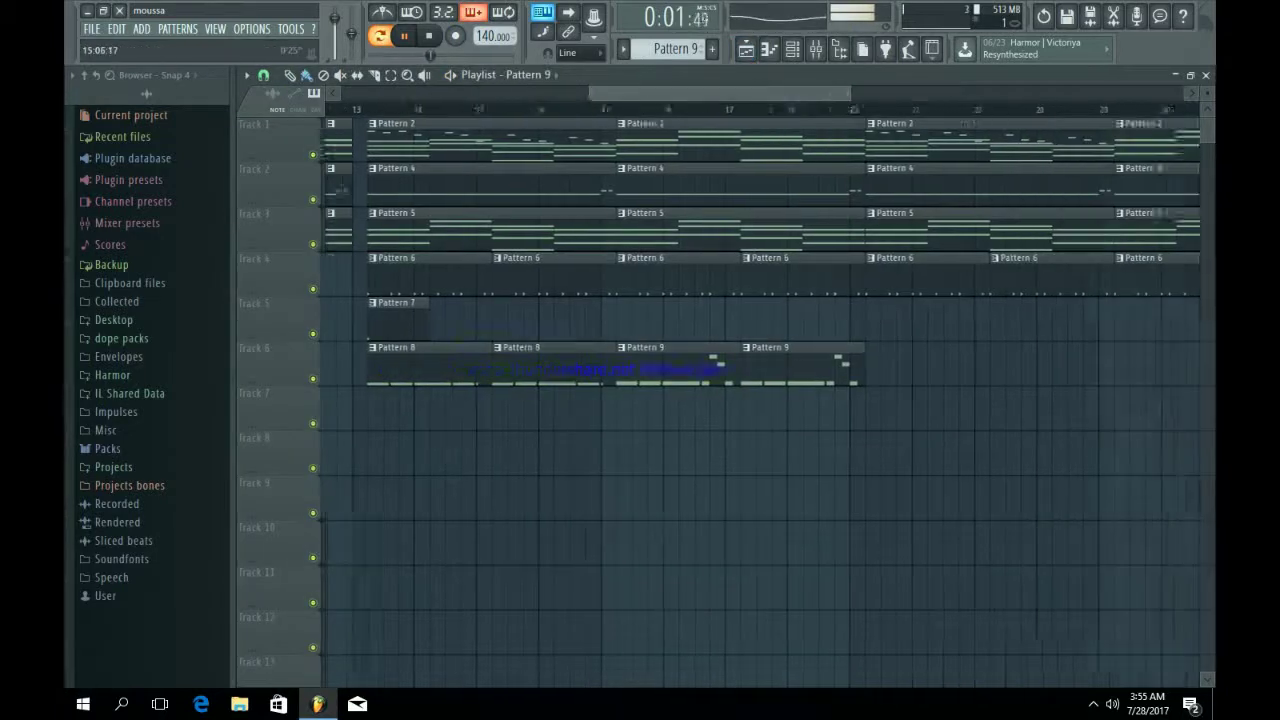
drag(717, 408, 558, 369)
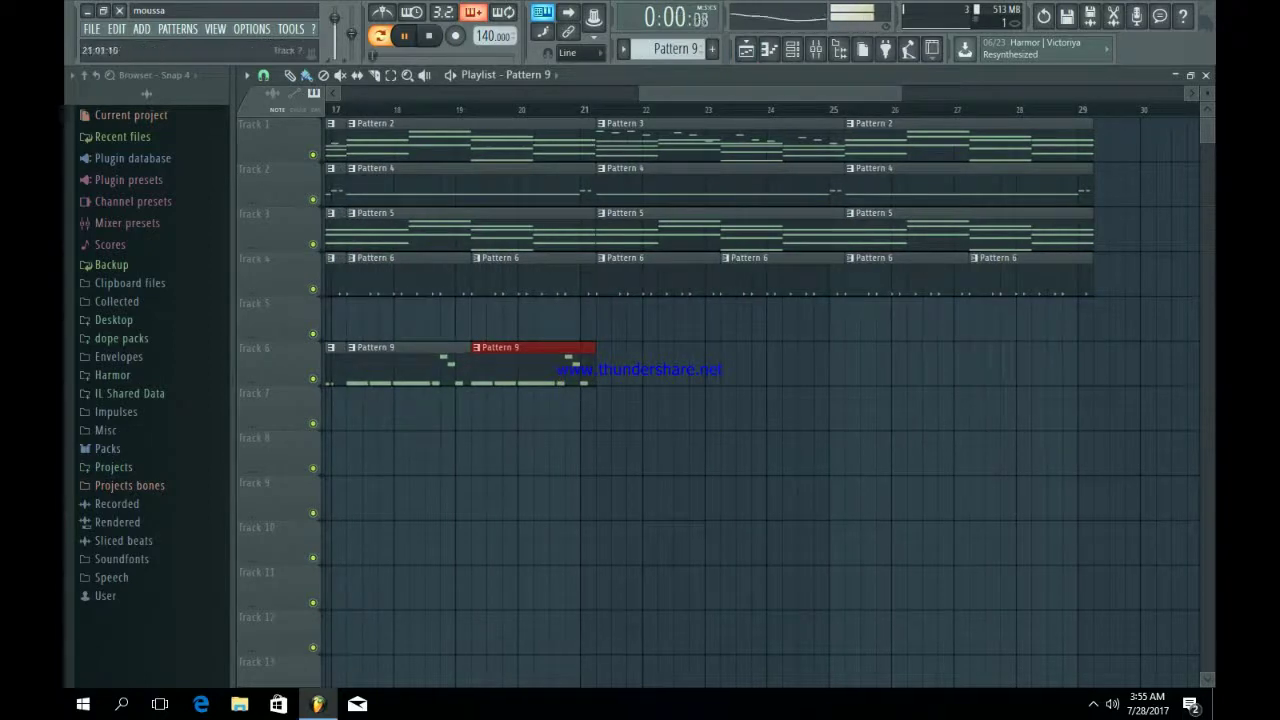
key(ctrl+b)
key(ctrl+b)
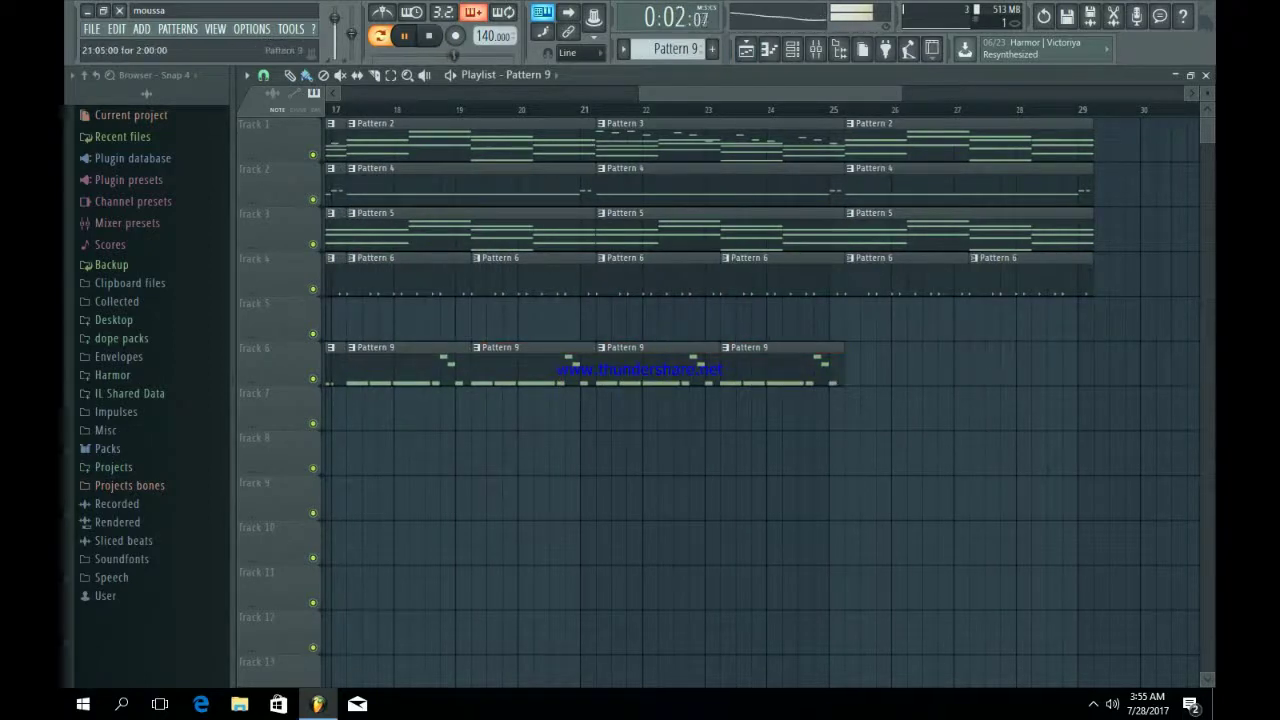
Make the Pattern 9 clip just after bar 21 unique, and replace the following clip with a duplicate of it.
click(601, 348)
click(640, 453)
right_click(765, 368)
drag(770, 444, 655, 370)
key(ctrl+b)
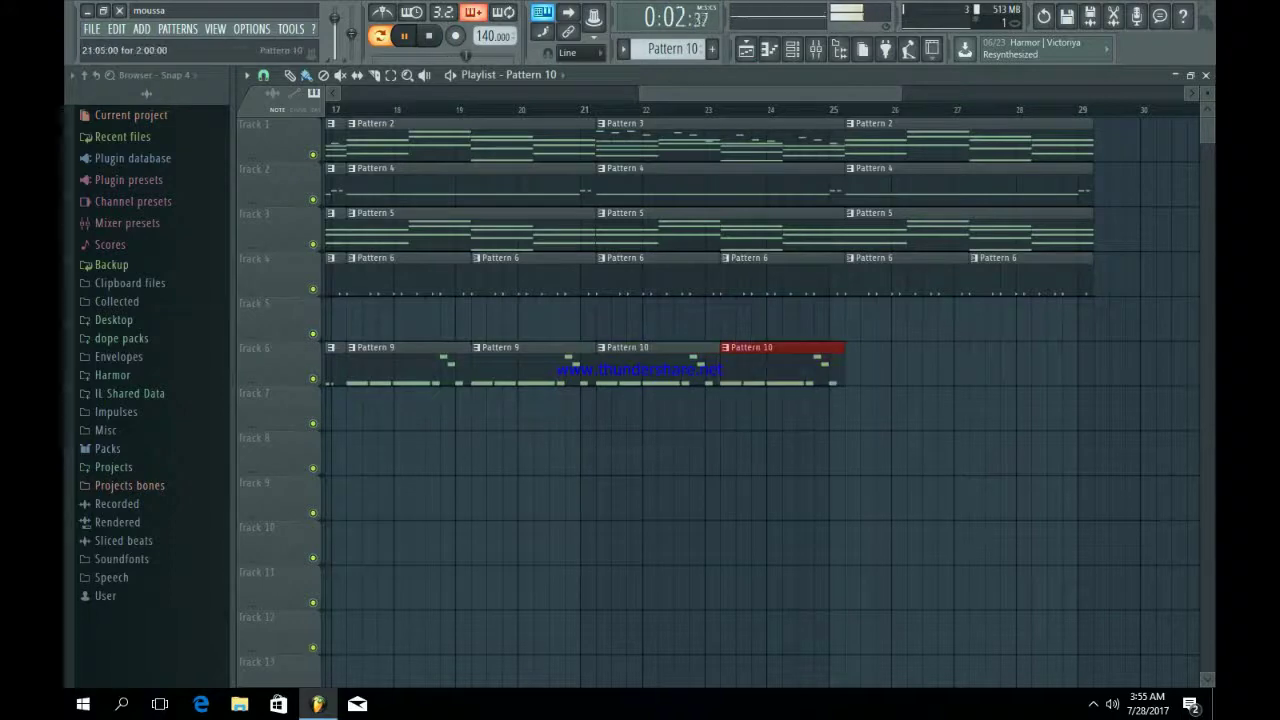
Rework Pattern 10's Murder 808 line with a shortened third C5, an A4 at bar 2 and a short F5 before the final C5.
double_click(683, 366)
drag(600, 93, 445, 93)
drag(573, 93, 816, 93)
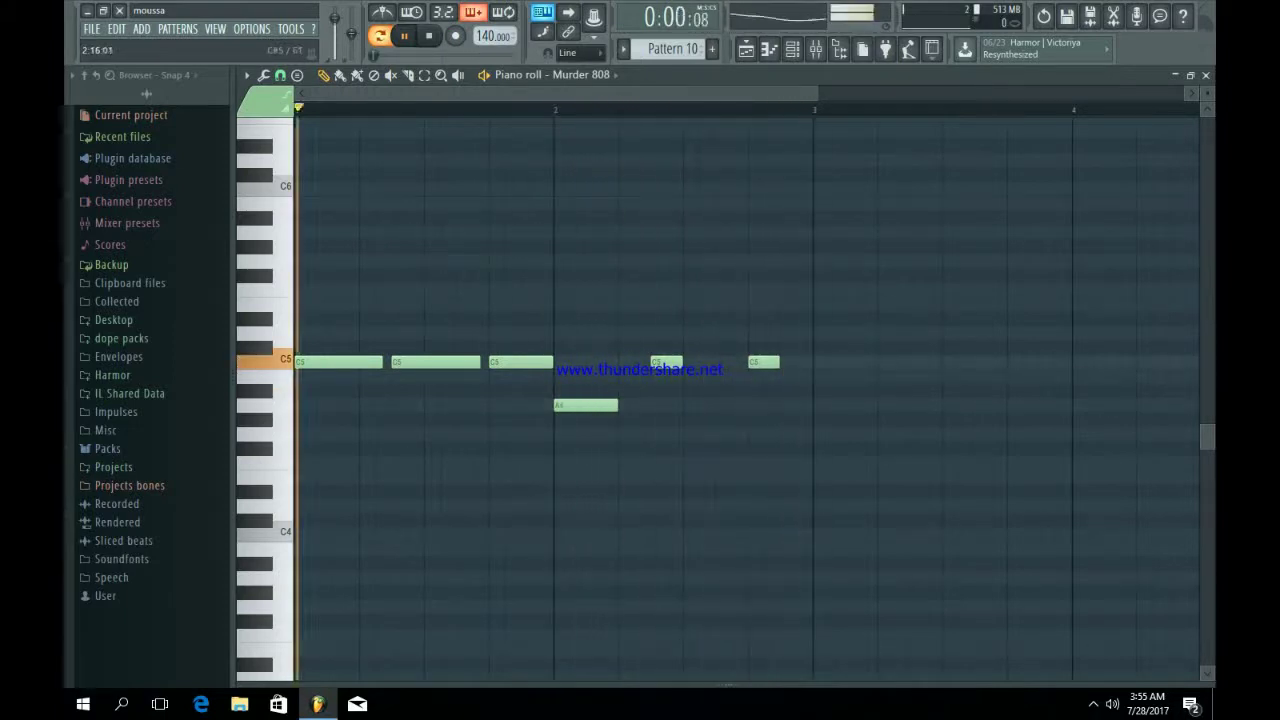
click(722, 290)
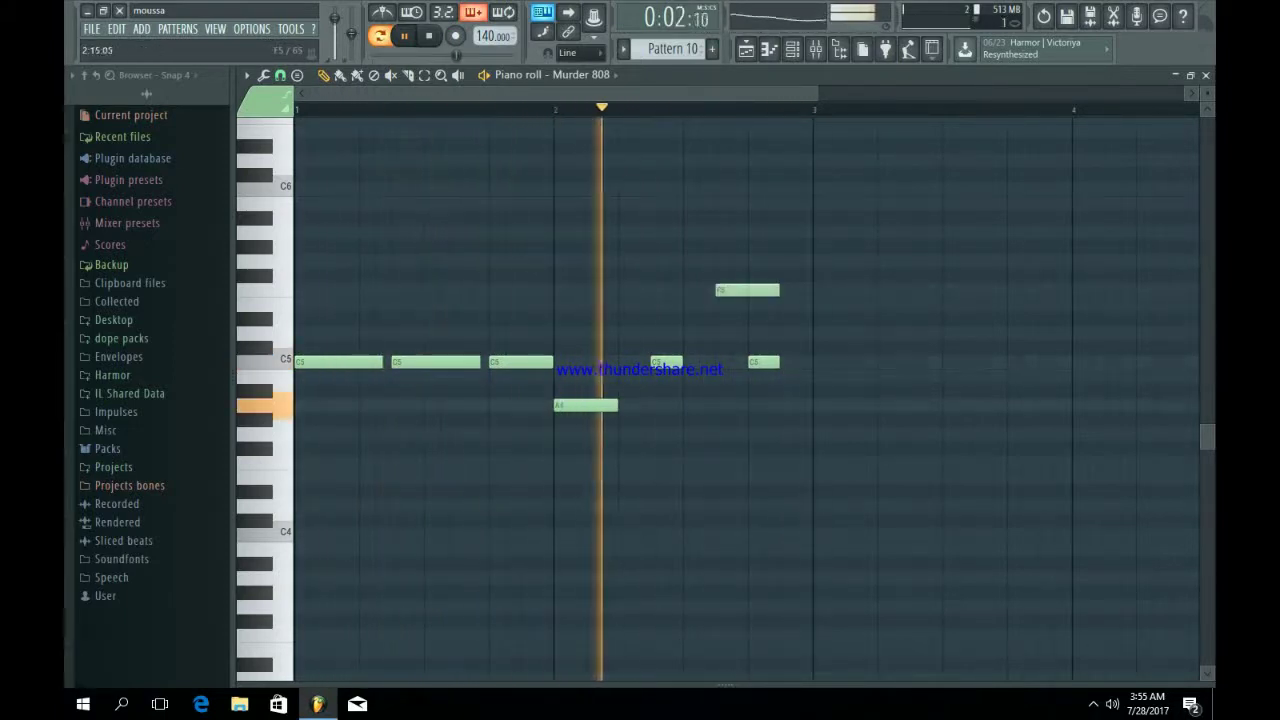
mouse_move(754, 291)
mouse_down()
mouse_move(729, 297)
mouse_move(747, 290)
mouse_up()
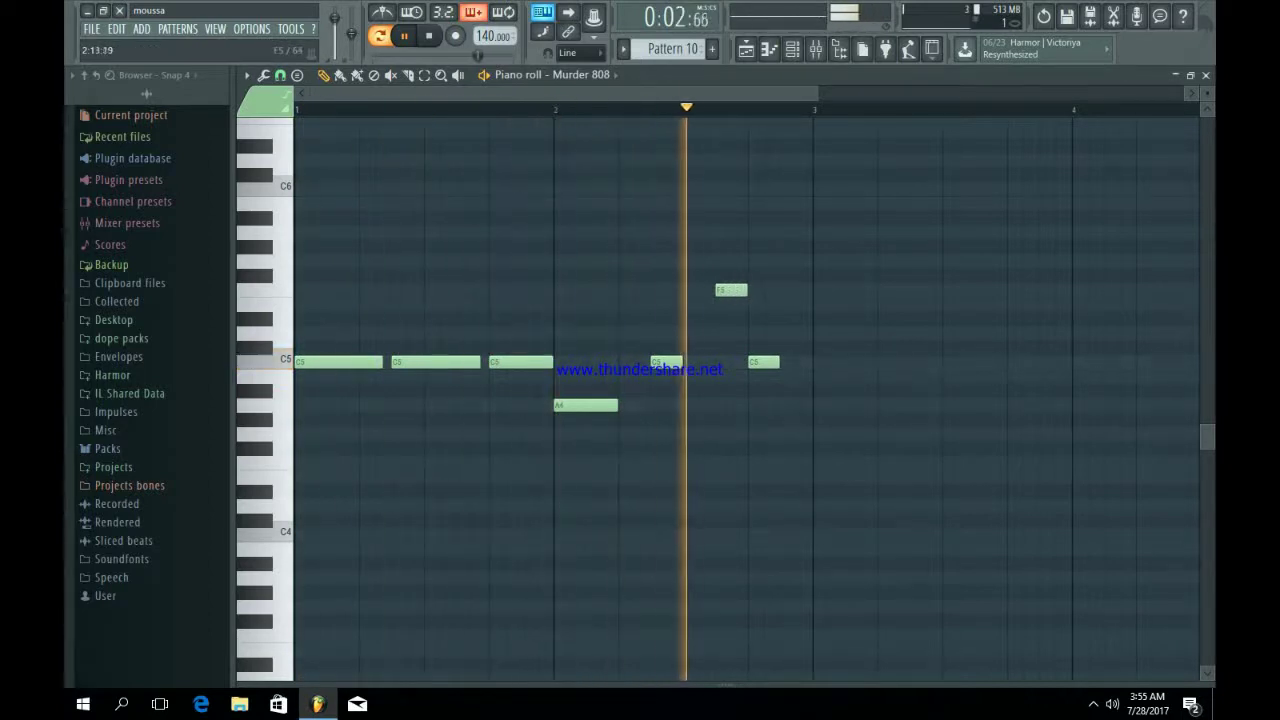
Select the two Pattern 10 clips on Track 6 and duplicate them to just past bar 29.
click(746, 48)
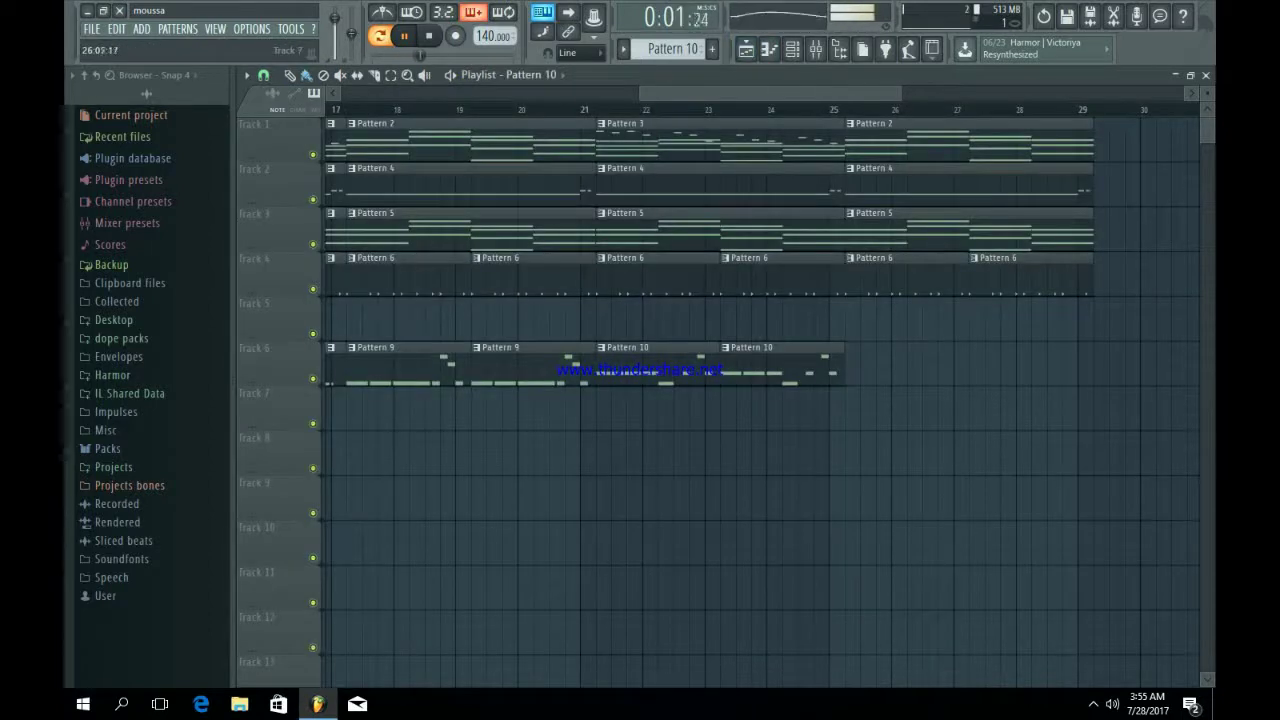
click(881, 367)
right_click(913, 367)
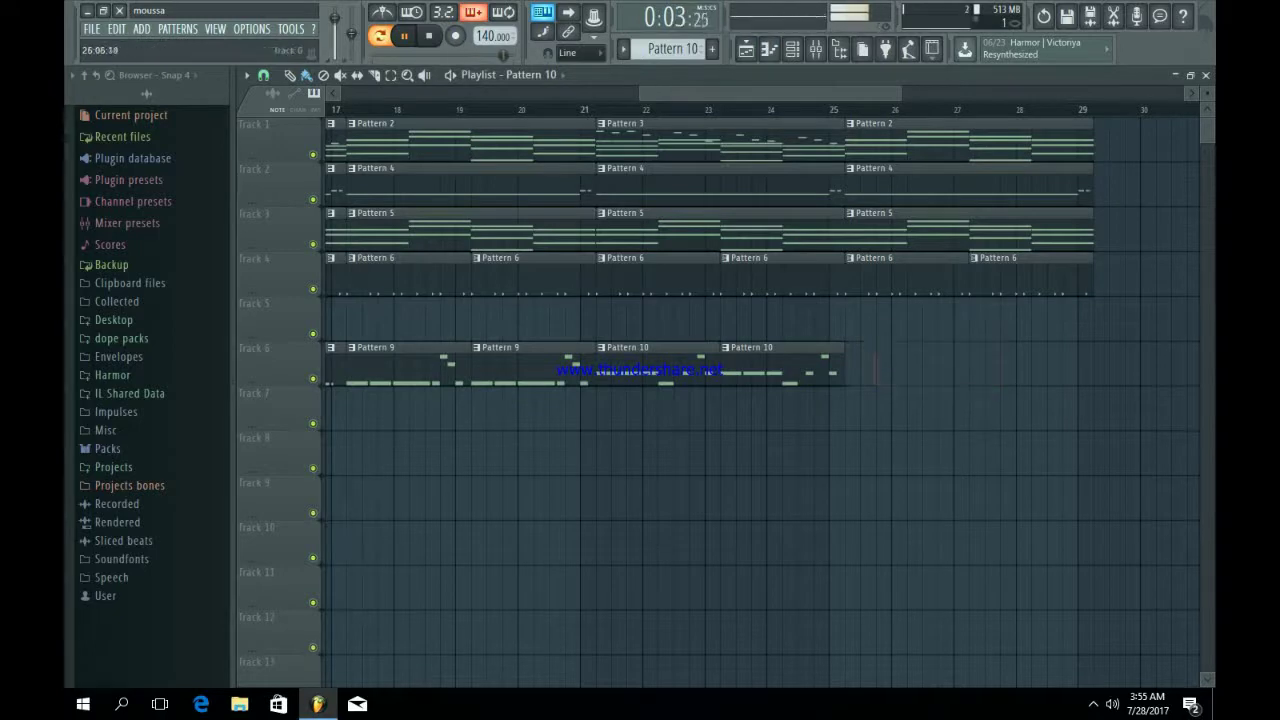
drag(832, 366, 700, 366)
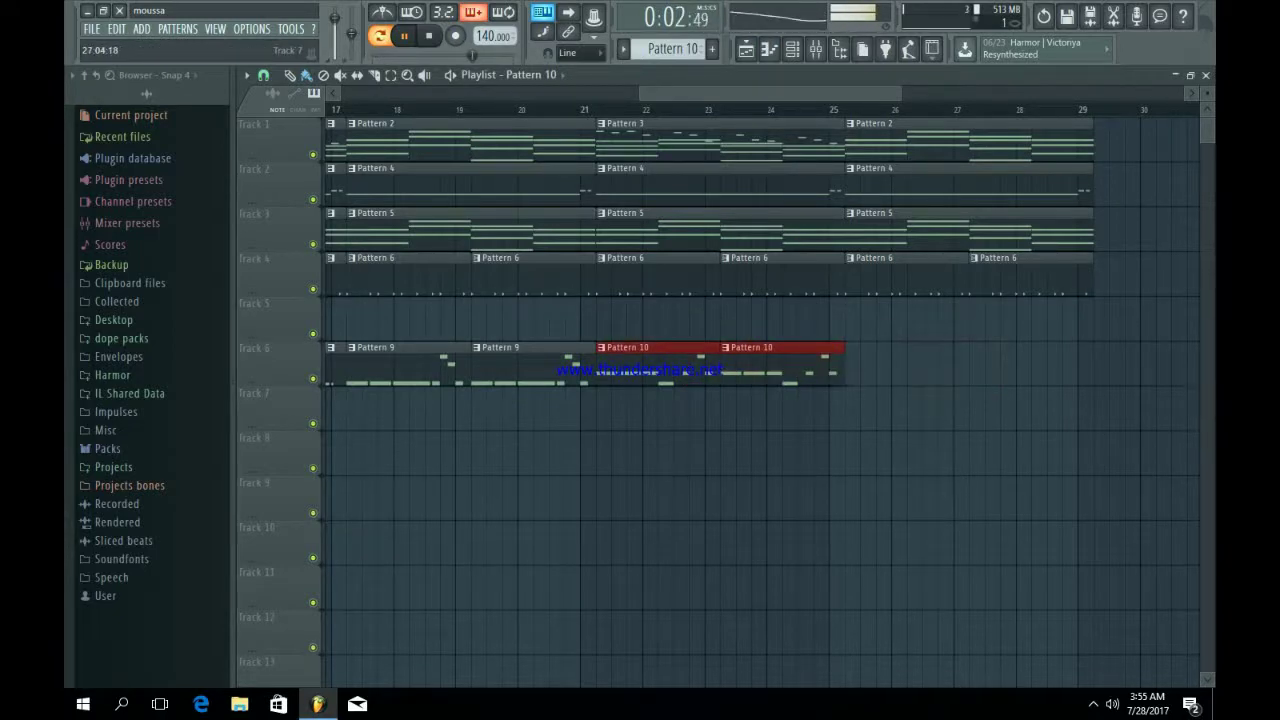
key(ctrl+s)
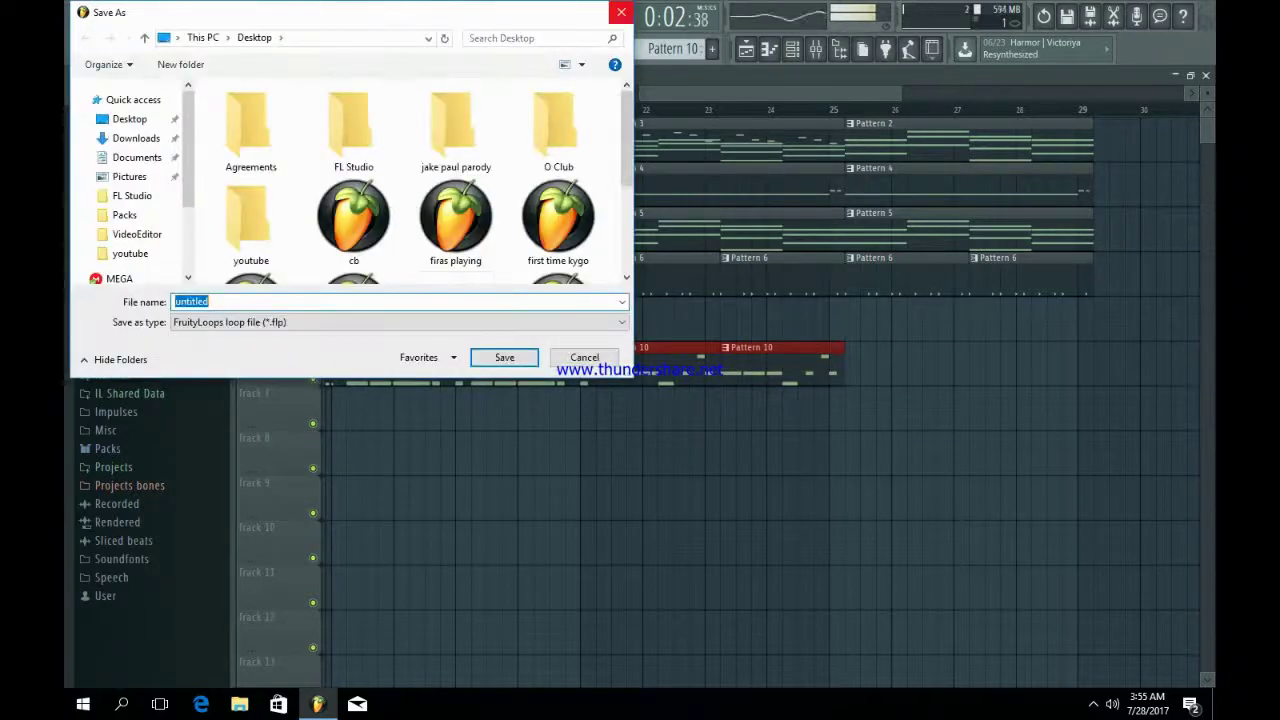
key(Escape)
key(ctrl+b)
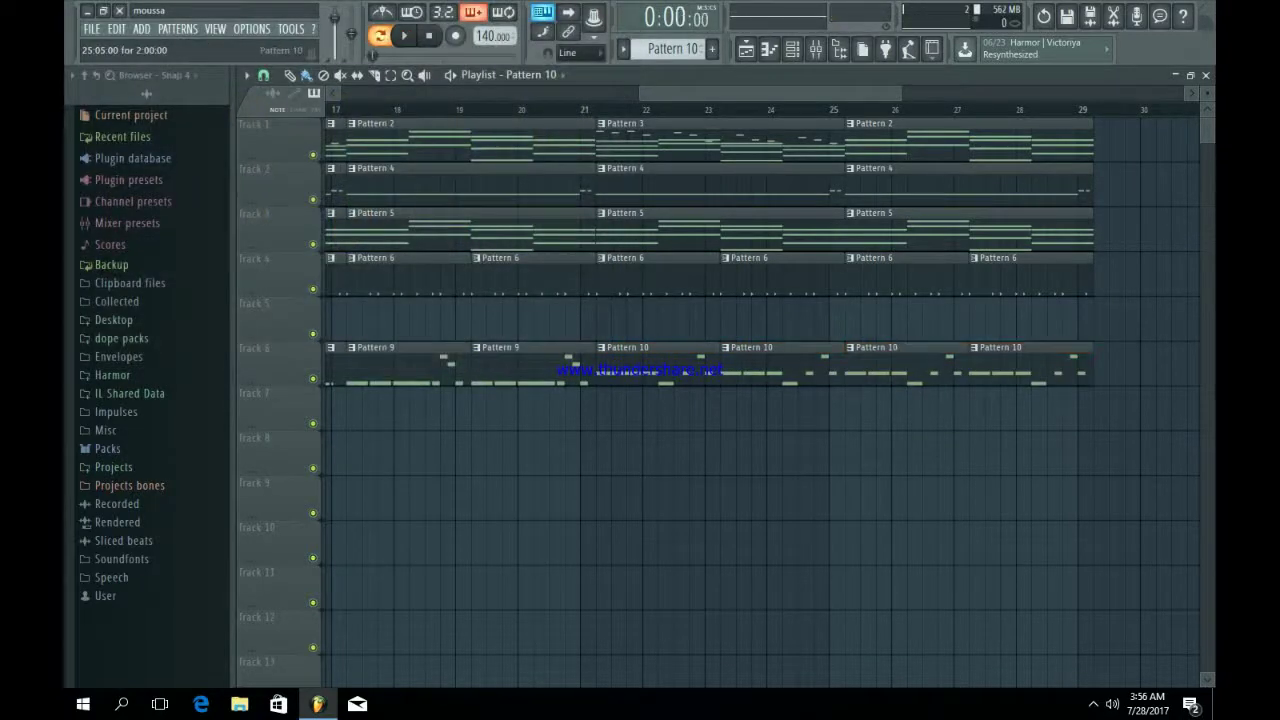
Make the Pattern 10 clip just after bar 25 unique, and replace the last clip with a duplicate of it.
click(850, 348)
click(884, 452)
right_click(1000, 368)
drag(1008, 405, 904, 383)
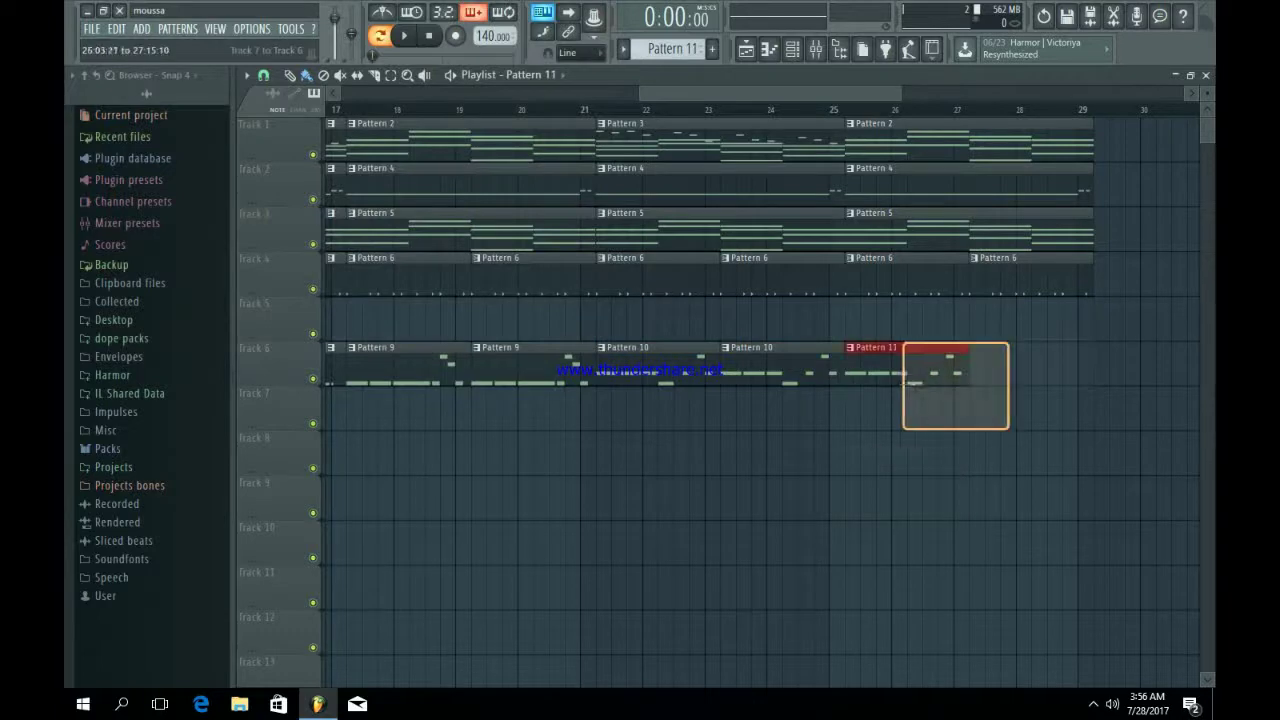
key(ctrl+b)
In Pattern 11's Murder 808 piano roll, raise the A4 note at bar 2 to C5 and play the pattern.
double_click(562, 379)
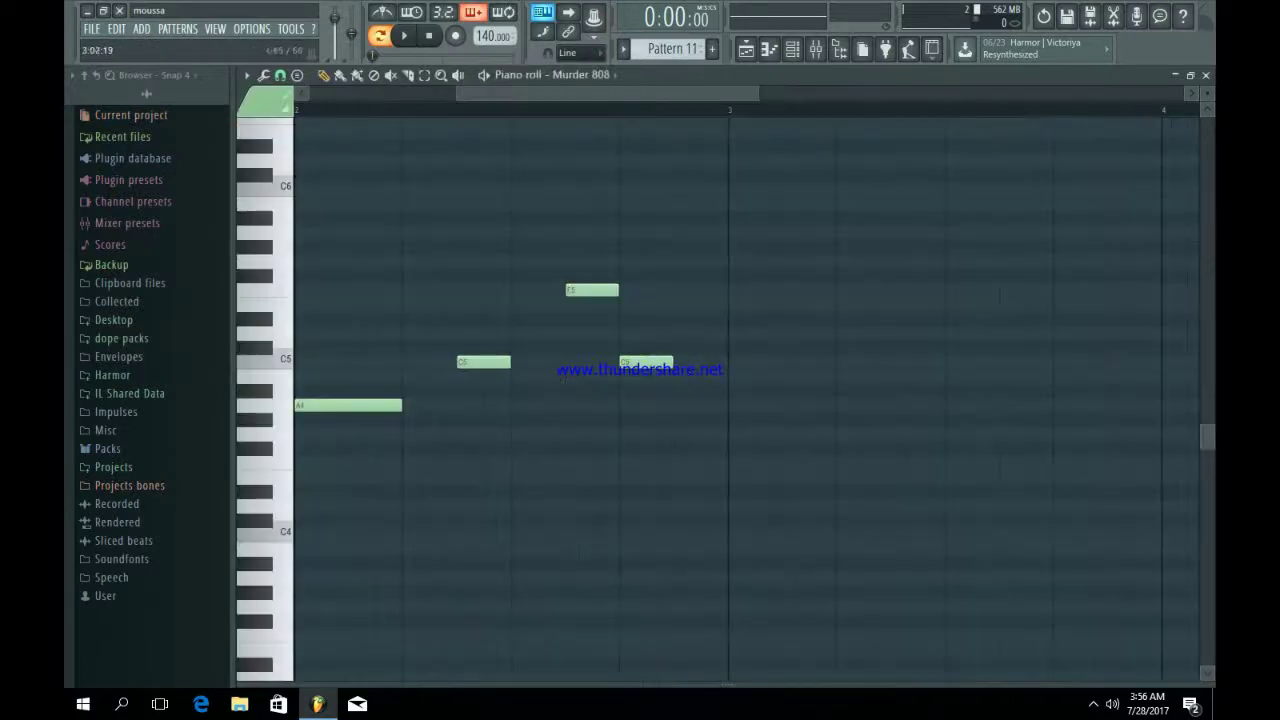
drag(575, 94, 345, 94)
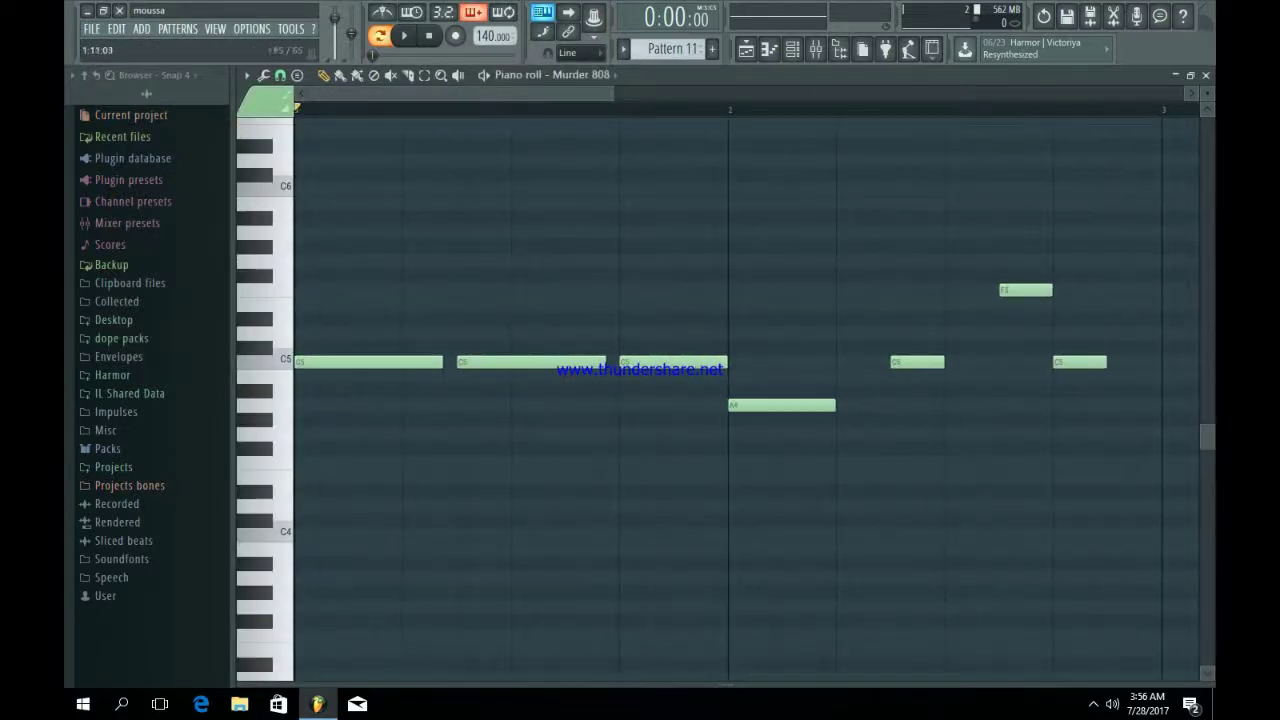
drag(612, 93, 661, 93)
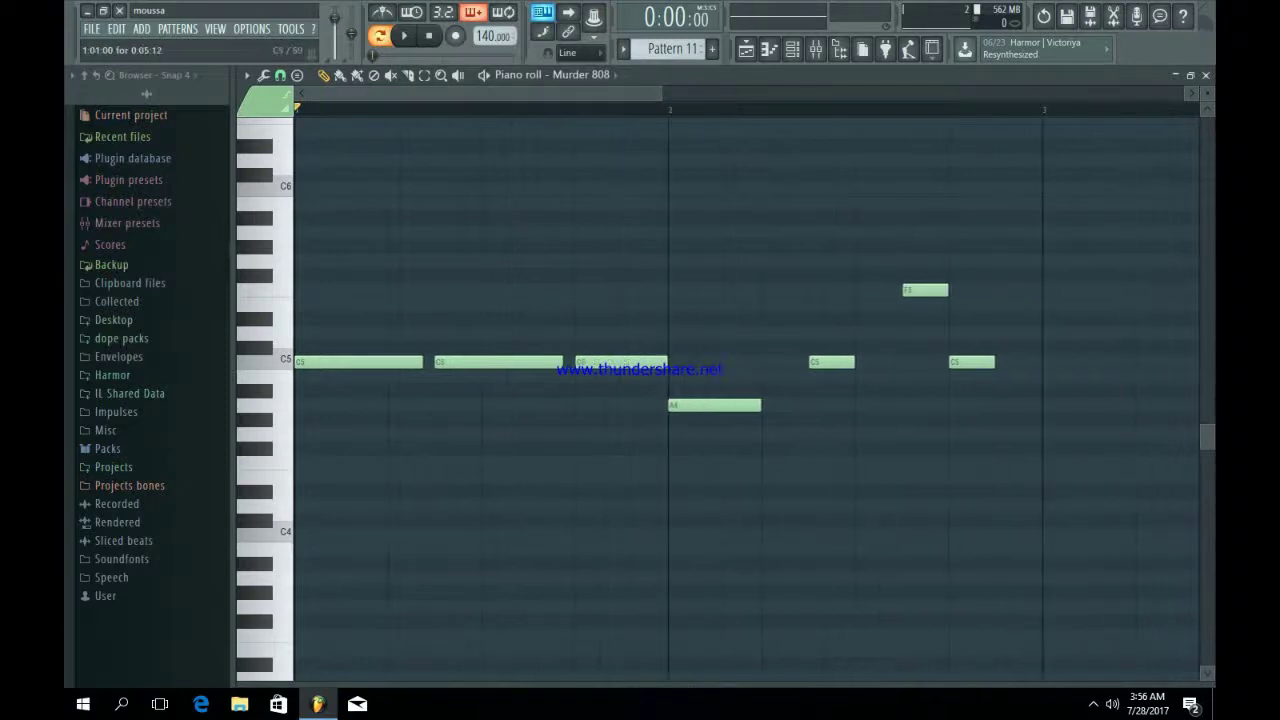
key(space)
key(space)
key(space)
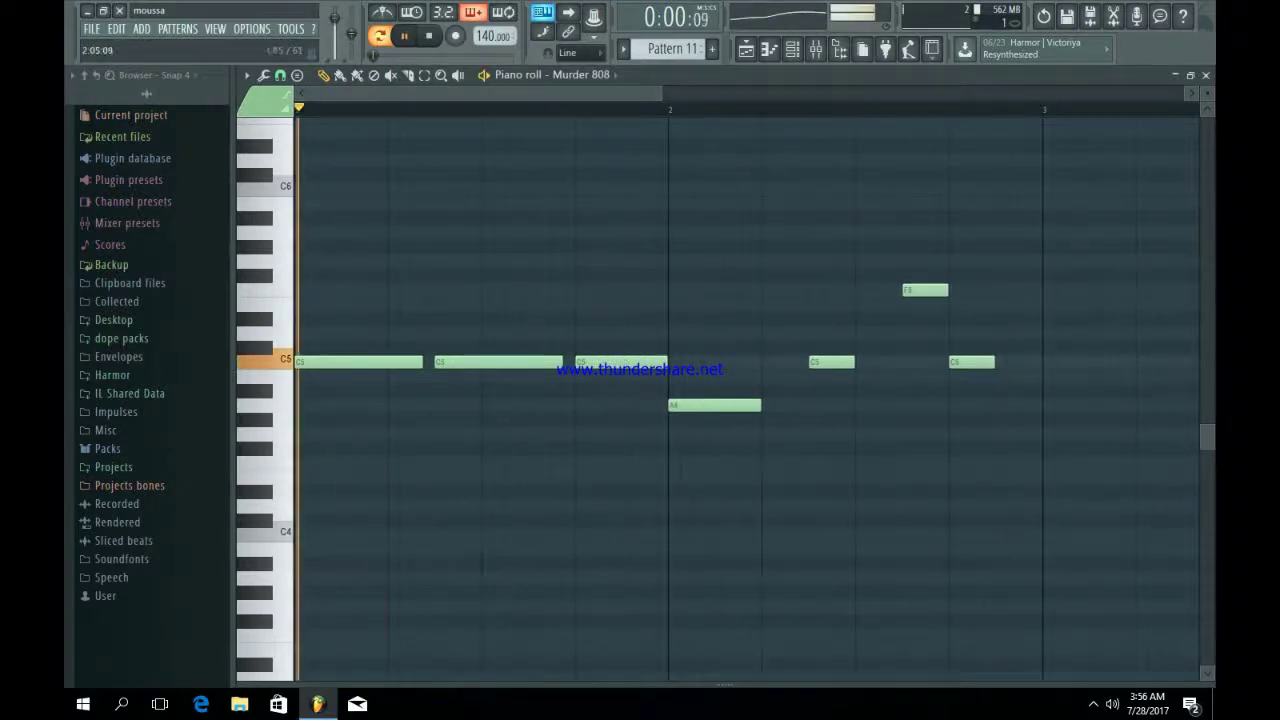
key(space)
drag(714, 405, 714, 362)
key(space)
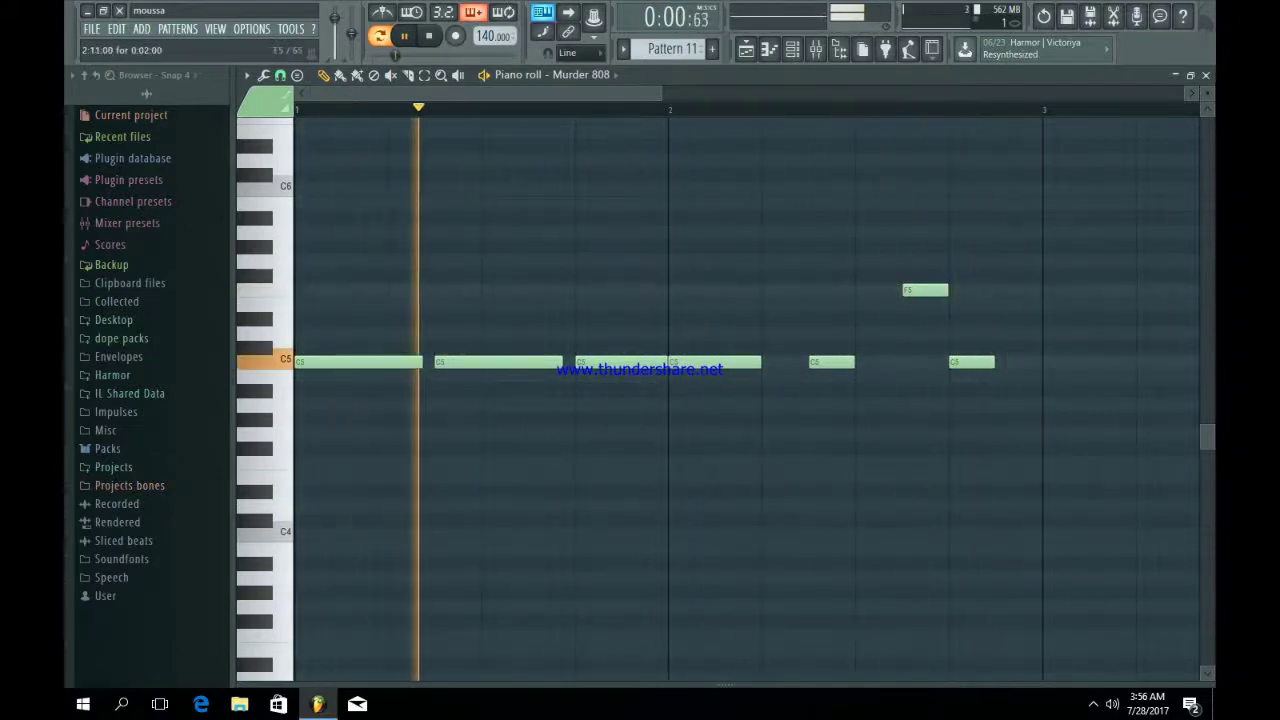
Remove the F5, stretch the last C5 to bar 3, and add a short A5 that also ends at bar 3.
drag(925, 290, 1042, 362)
right_click(925, 362)
click(1005, 247)
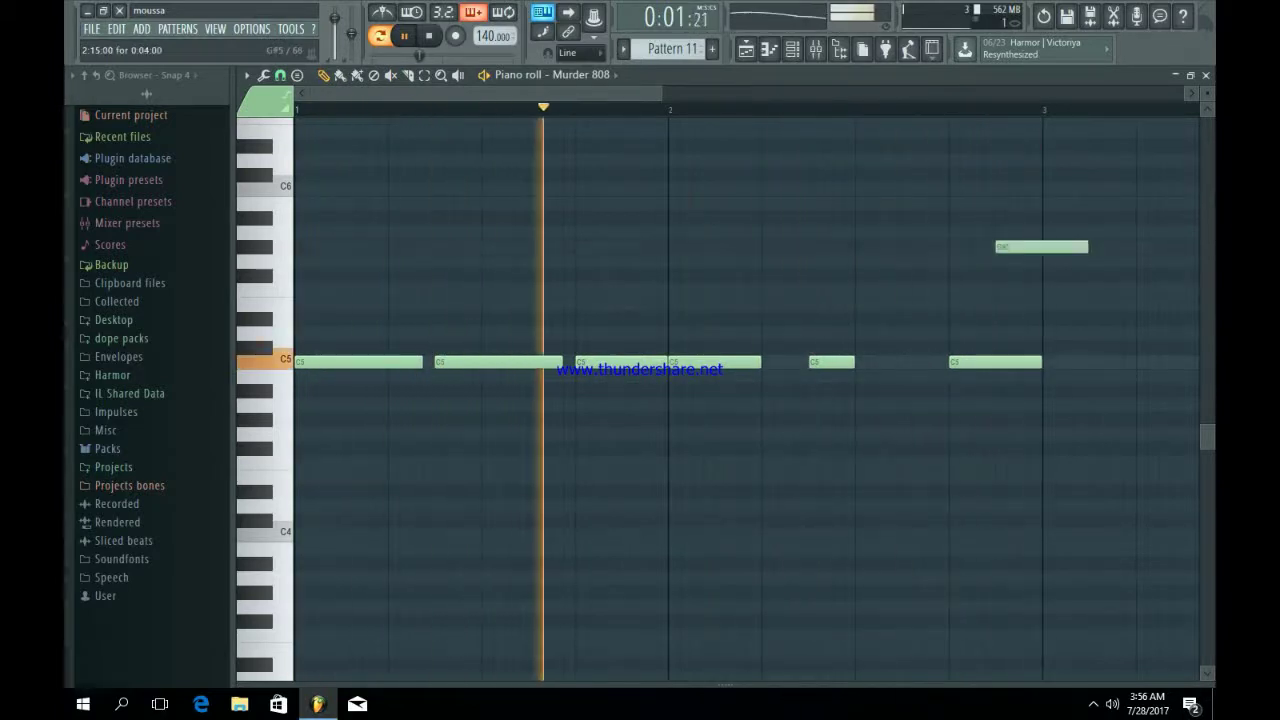
drag(1005, 247, 1005, 232)
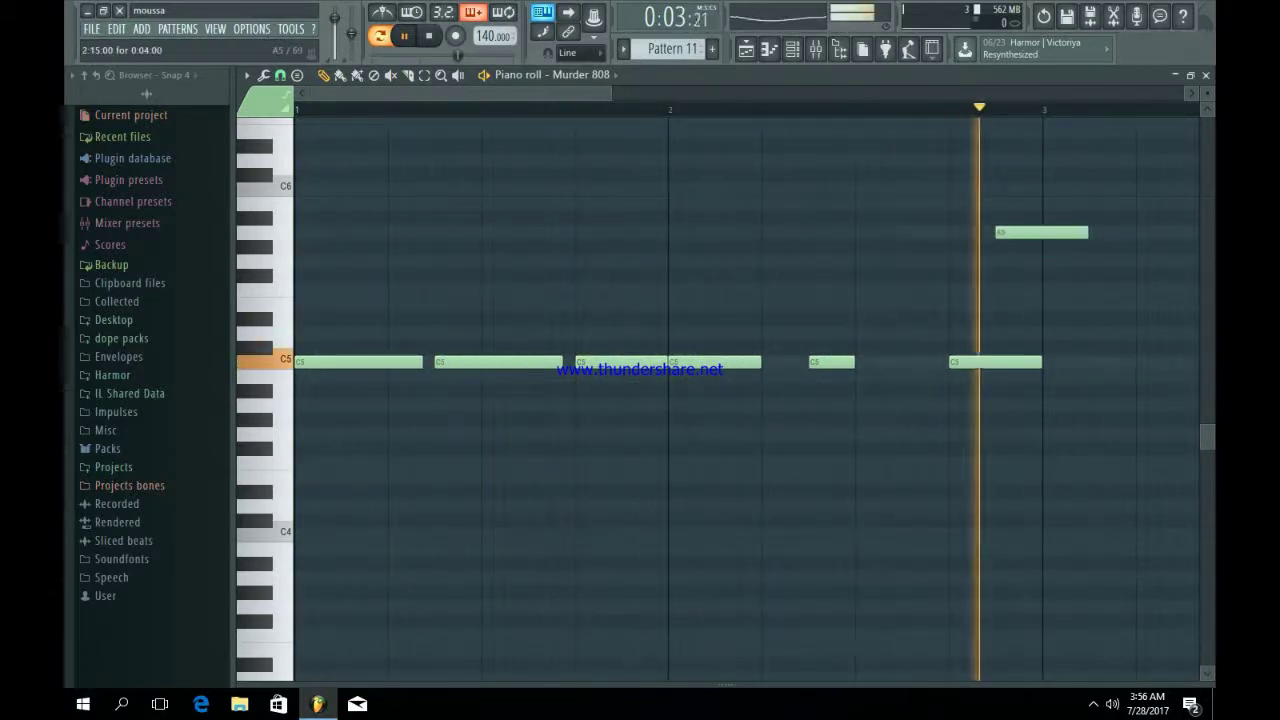
drag(1087, 232, 1042, 232)
Turn the A5 into a slide note, play Pattern 11 and return to the playlist.
key(space)
double_click(1036, 232)
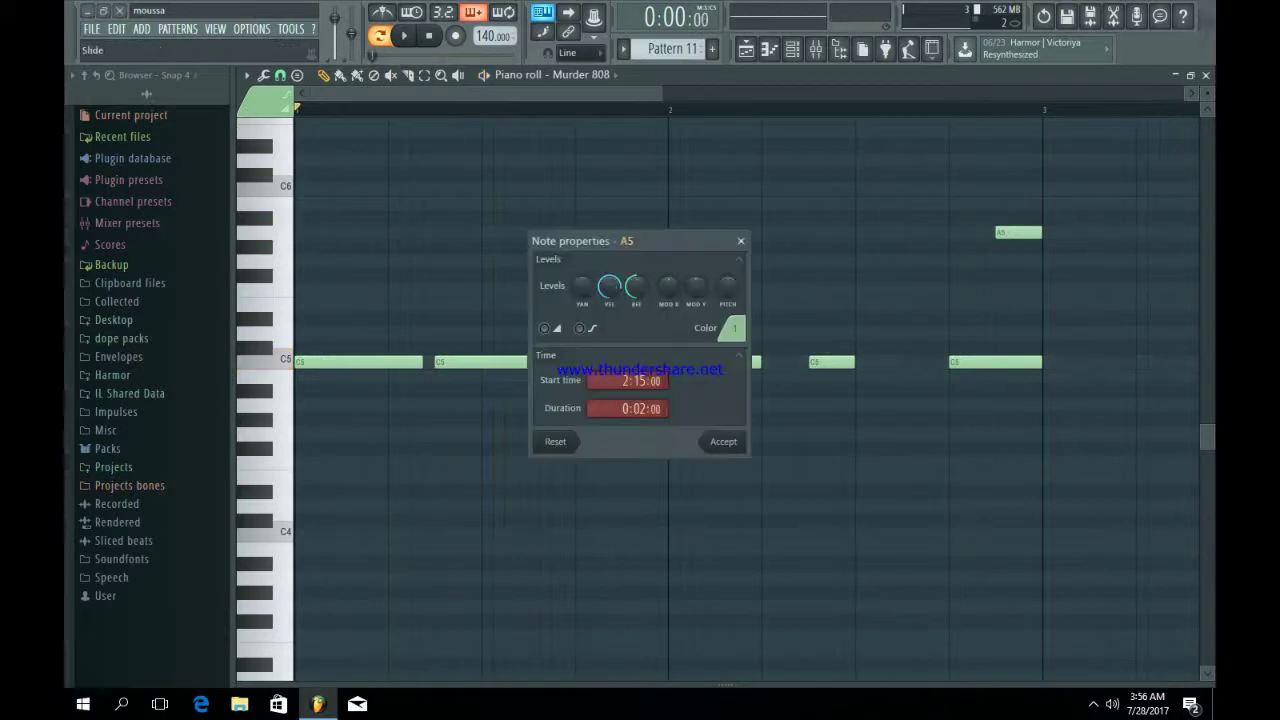
click(727, 440)
key(space)
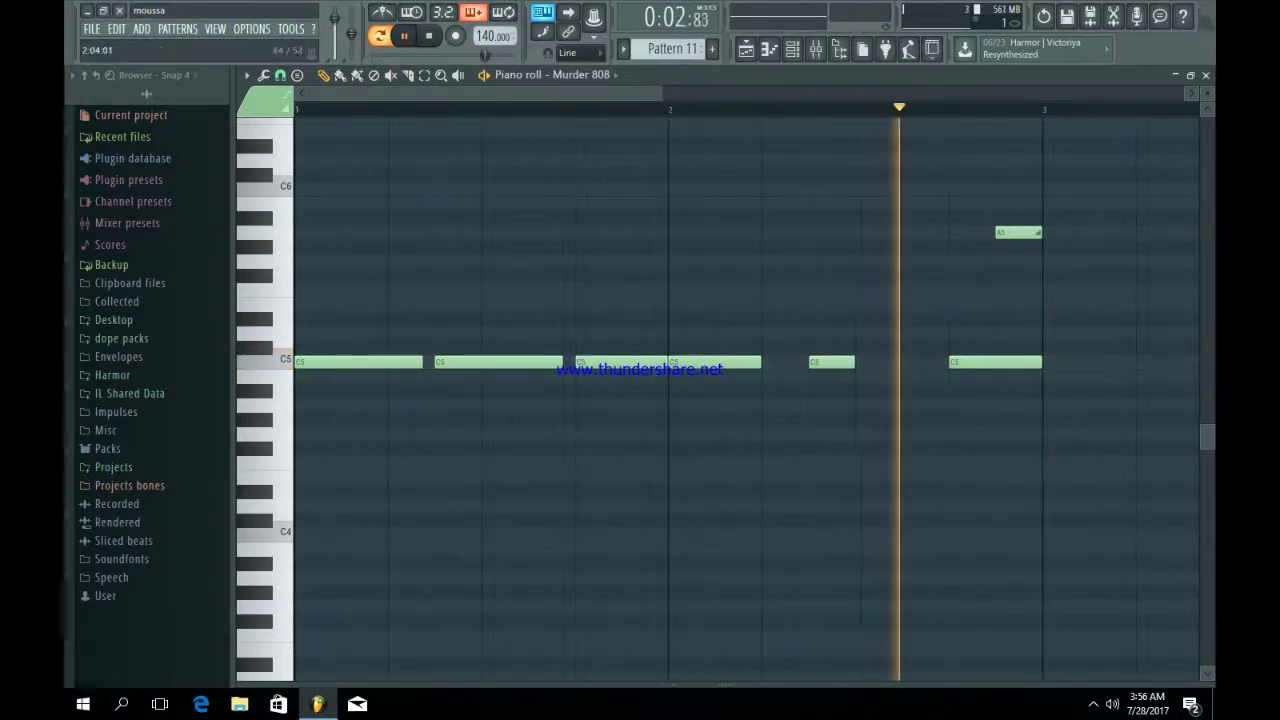
key(F5)
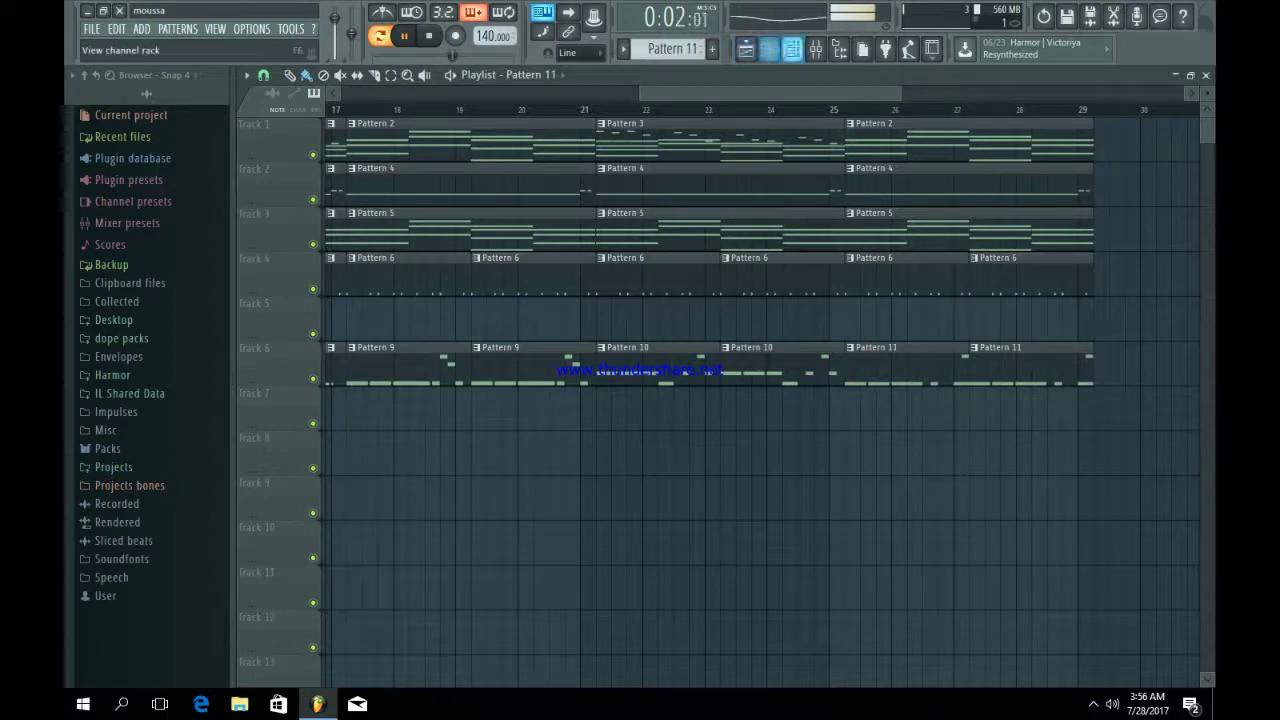
Solo Track 4 and Track 6 in the playlist and play the drums and 808 through the arrangement.
click(792, 48)
click(746, 48)
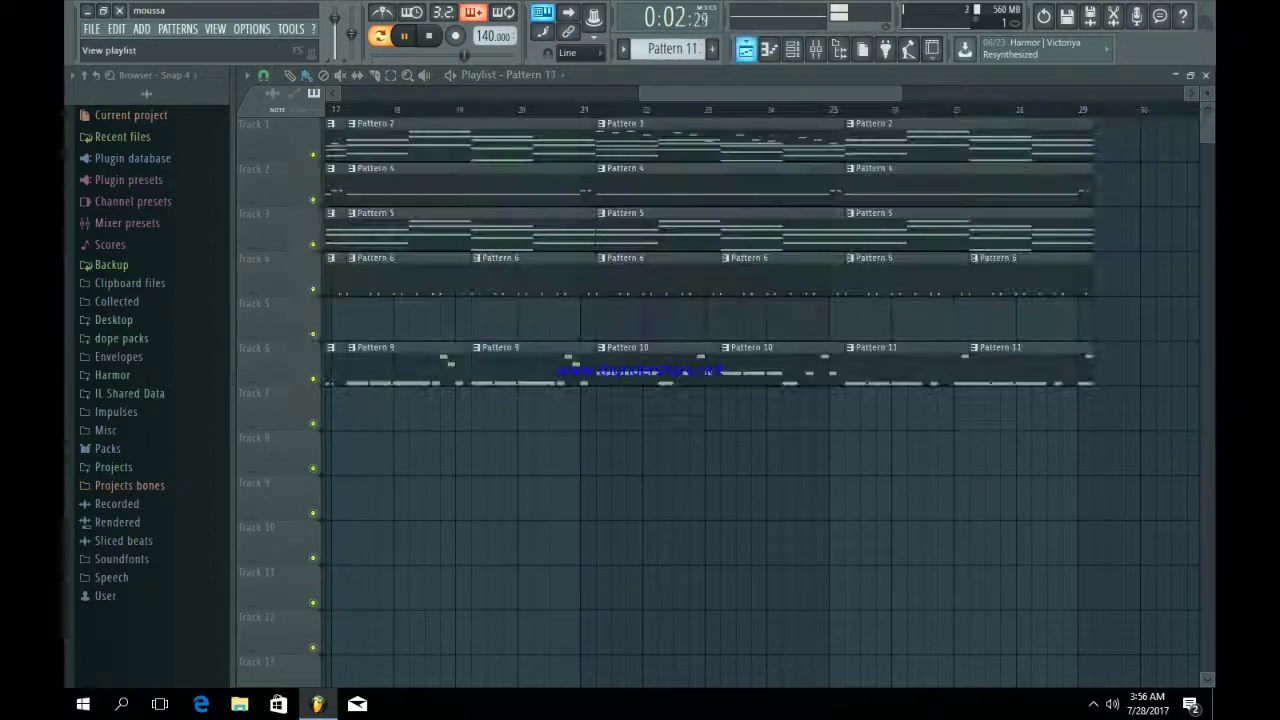
drag(757, 93, 626, 93)
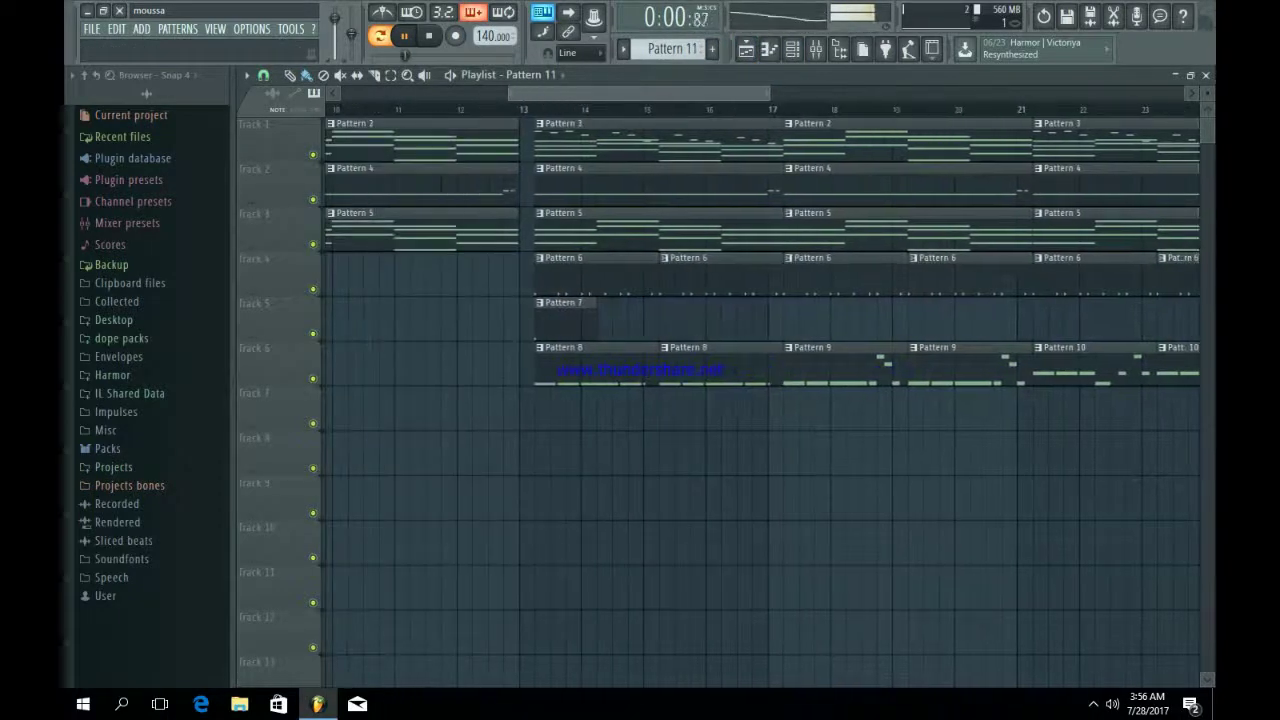
key(space)
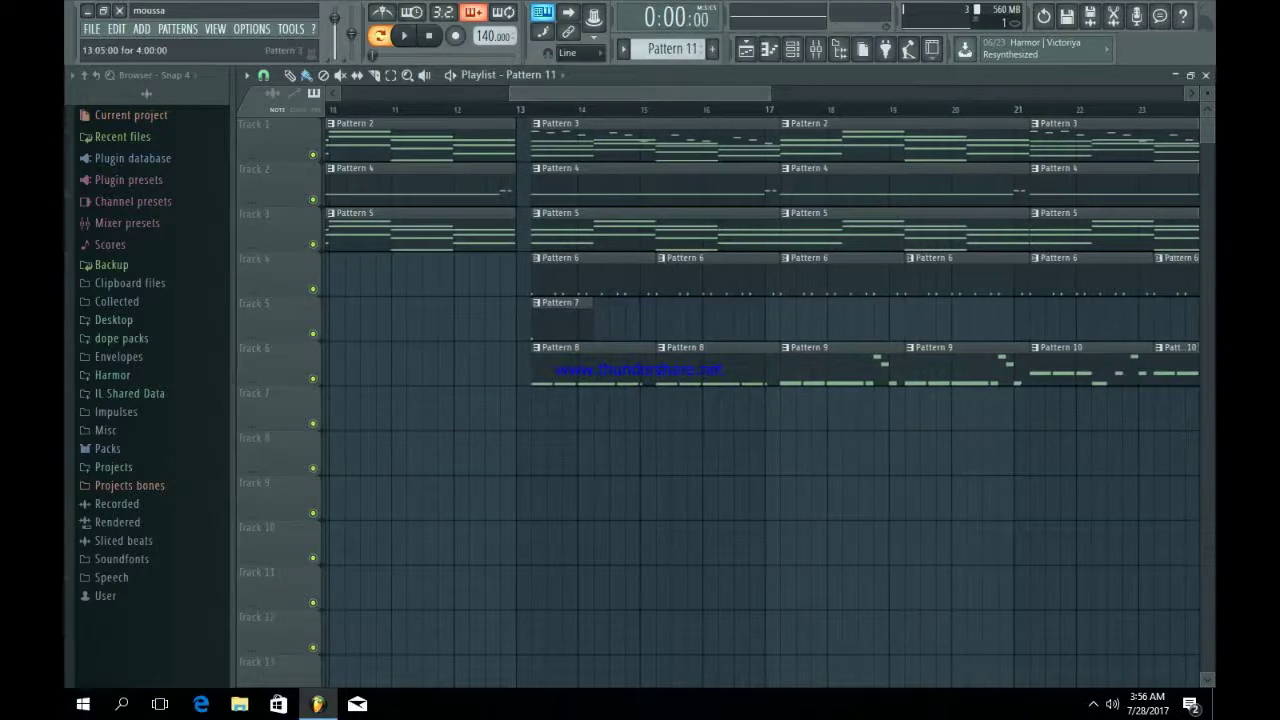
right_click(313, 289)
click(313, 378)
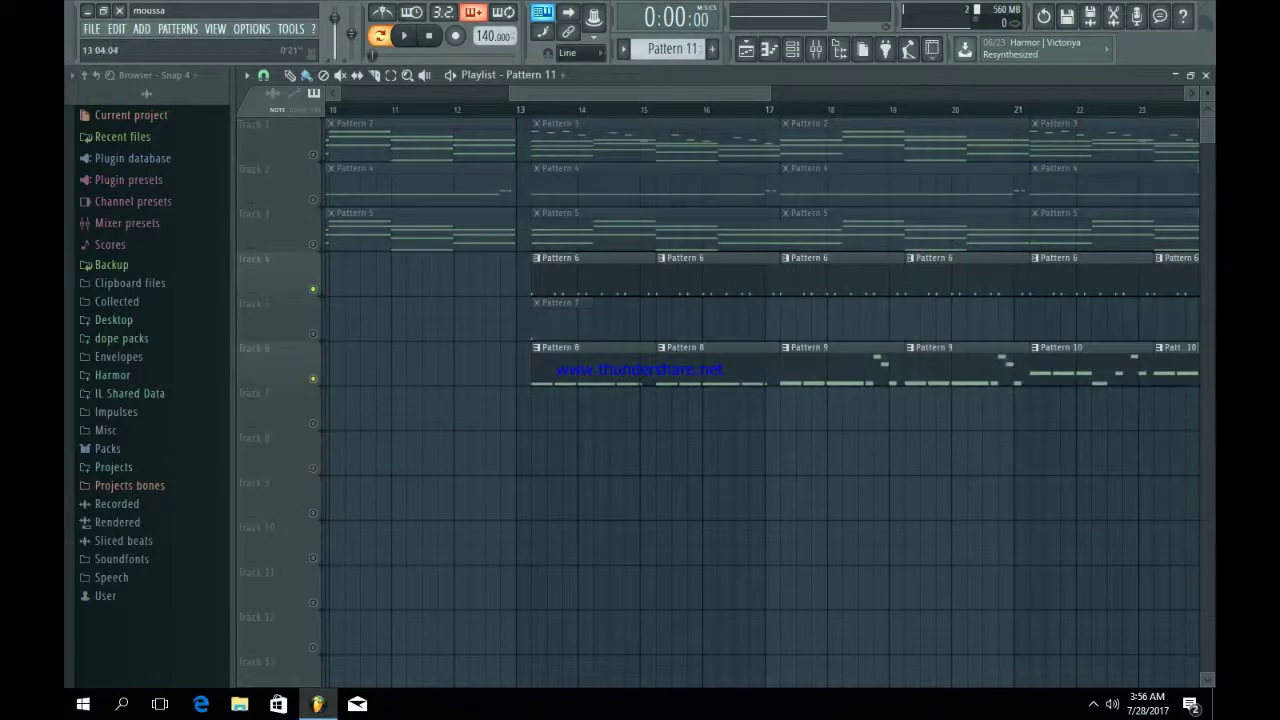
key(space)
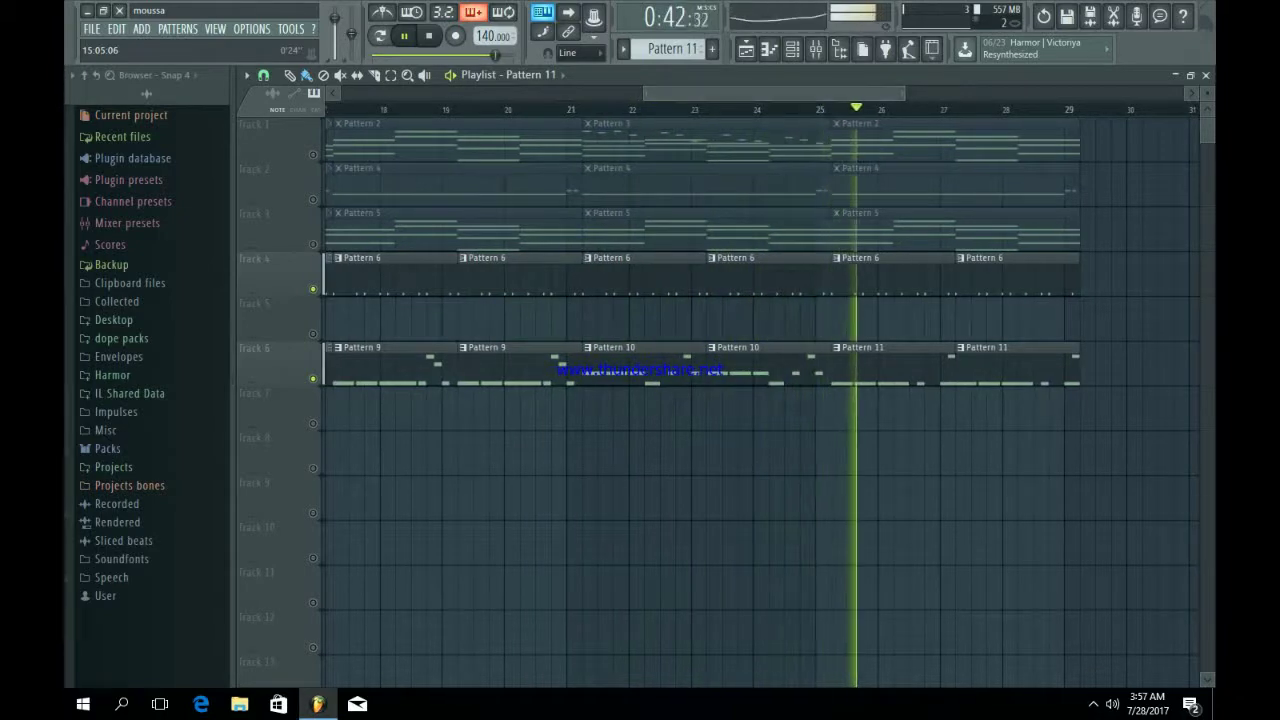
Duplicate all the 808 clips on Track 6 so the sequence repeats from bar 29 to bar 45.
drag(903, 93, 1037, 93)
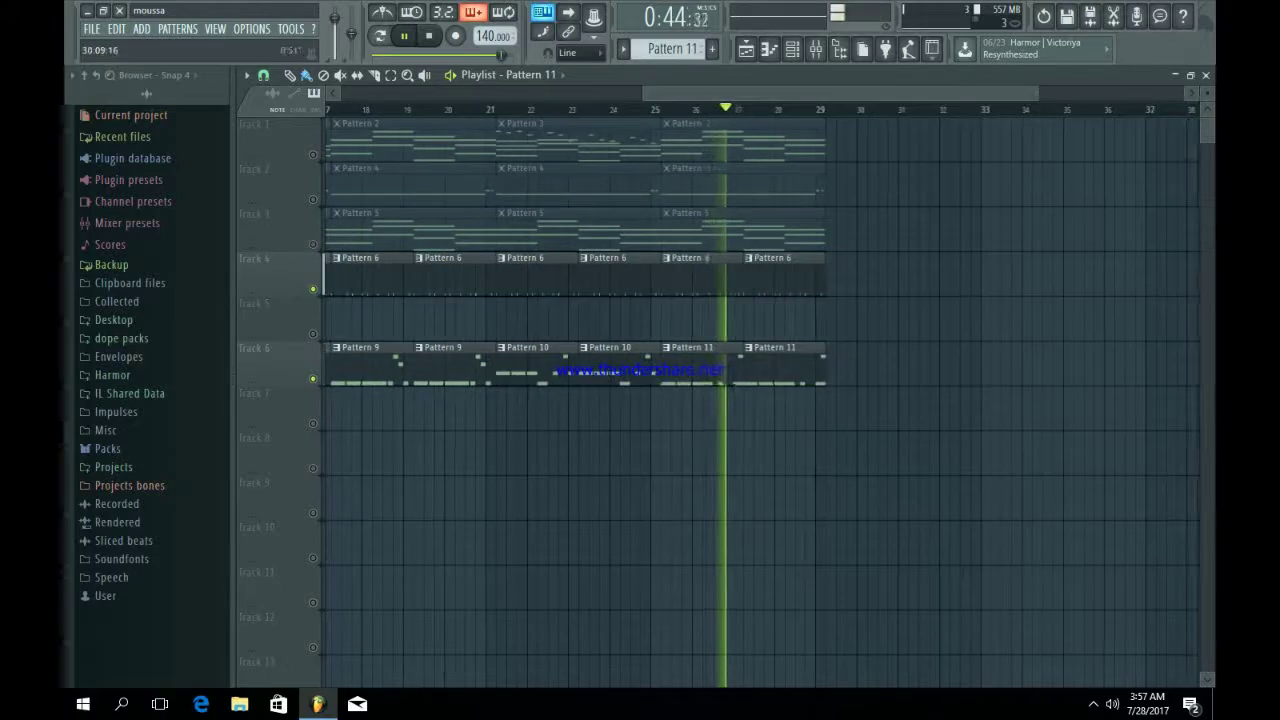
drag(643, 93, 338, 93)
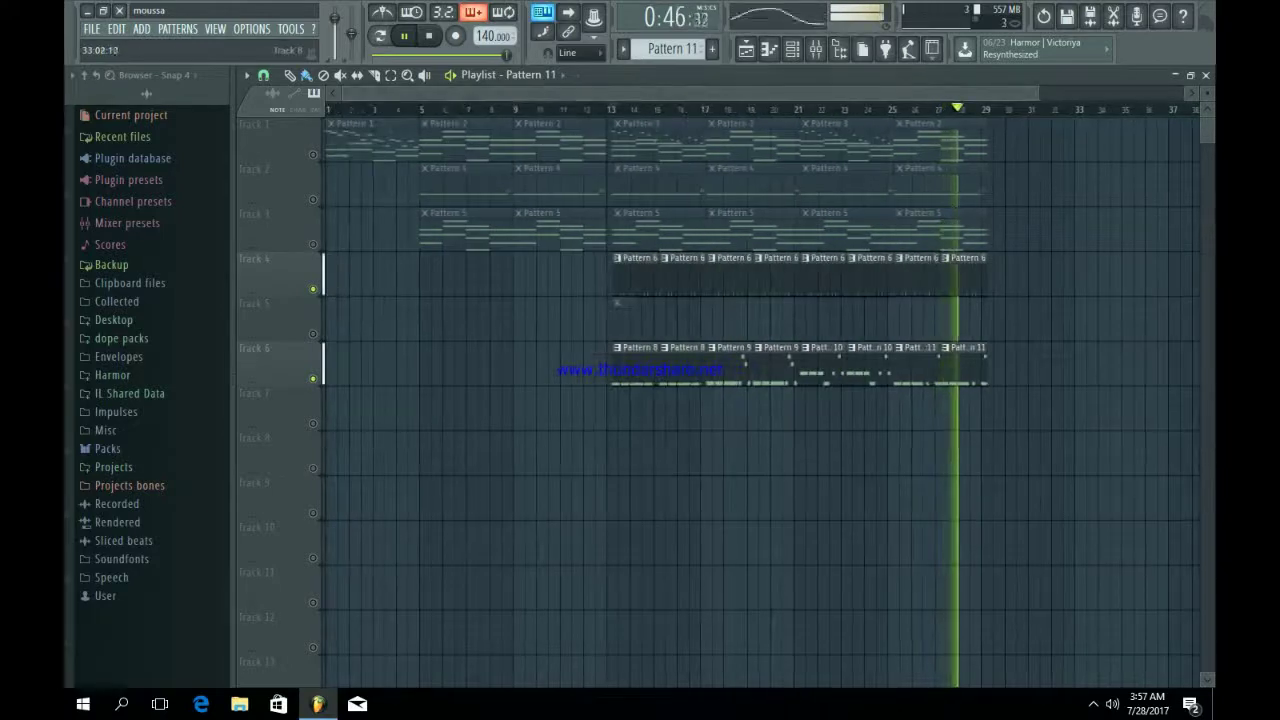
drag(1078, 474, 640, 343)
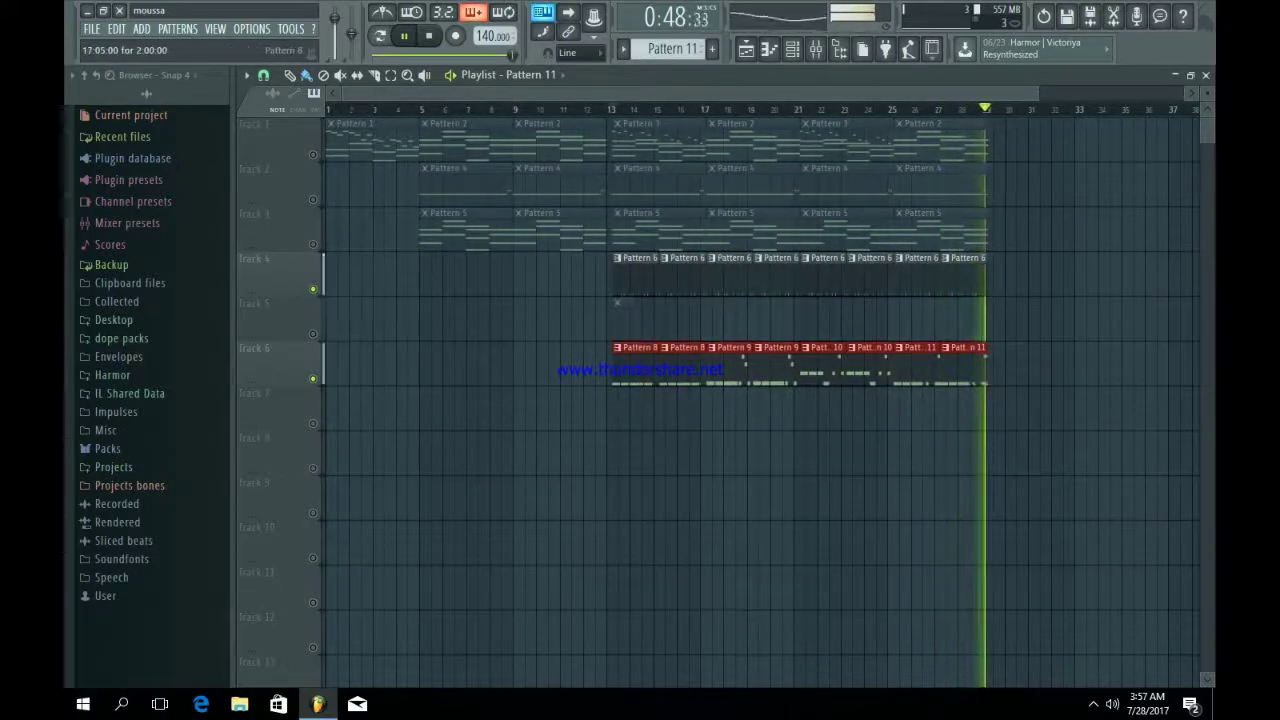
key(ctrl+b)
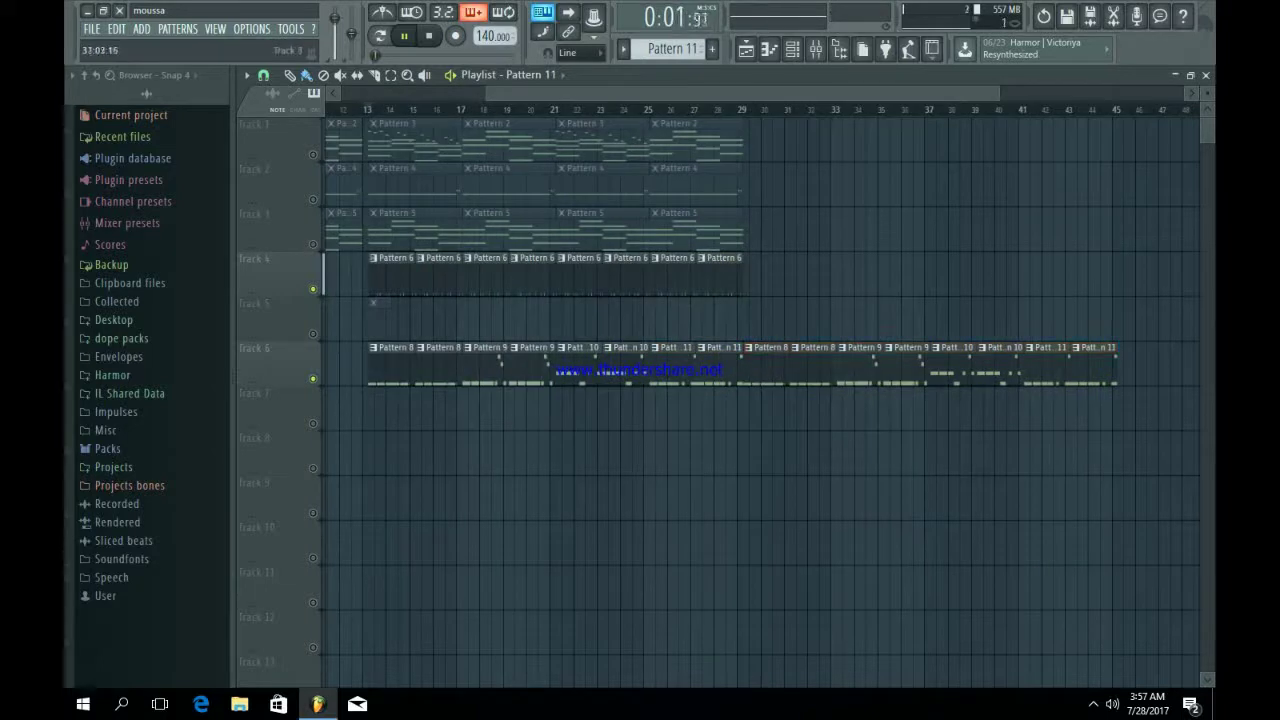
Duplicate the last Pattern 5 clips on Track 3 until they reach bar 45, and unmute Track 3.
drag(776, 250, 574, 208)
key(ctrl+b)
key(ctrl+b)
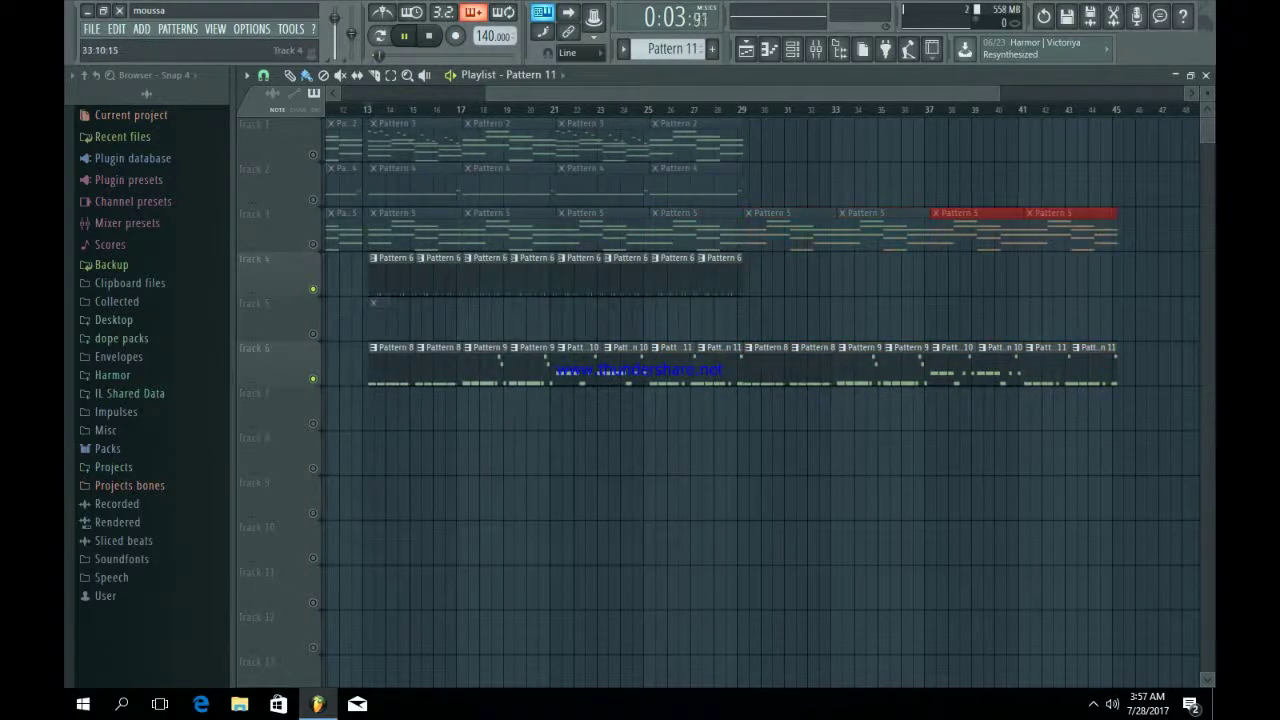
drag(488, 93, 340, 93)
click(312, 244)
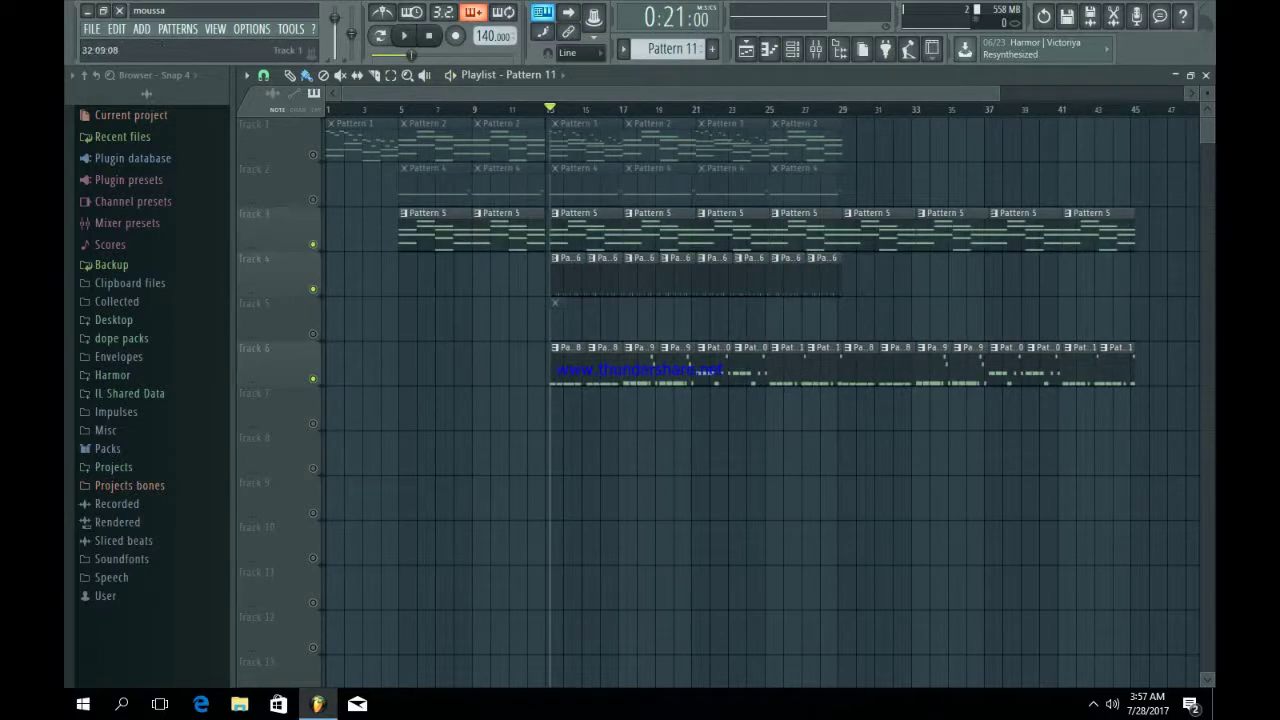
Repeat the last Pattern 2 clip on Track 1 up to bar 45, leaving bars 29 to 37 empty.
drag(906, 162, 772, 118)
key(ctrl+b)
key(ctrl+b)
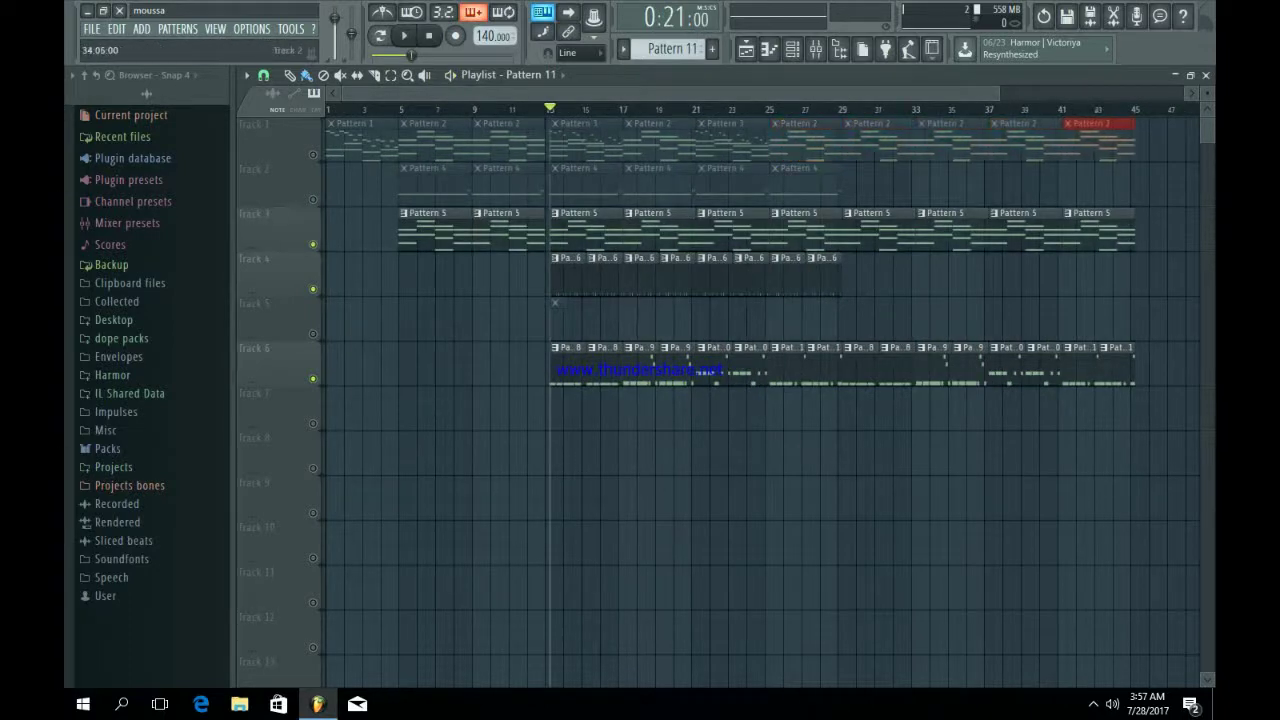
right_click(921, 142)
right_click(884, 142)
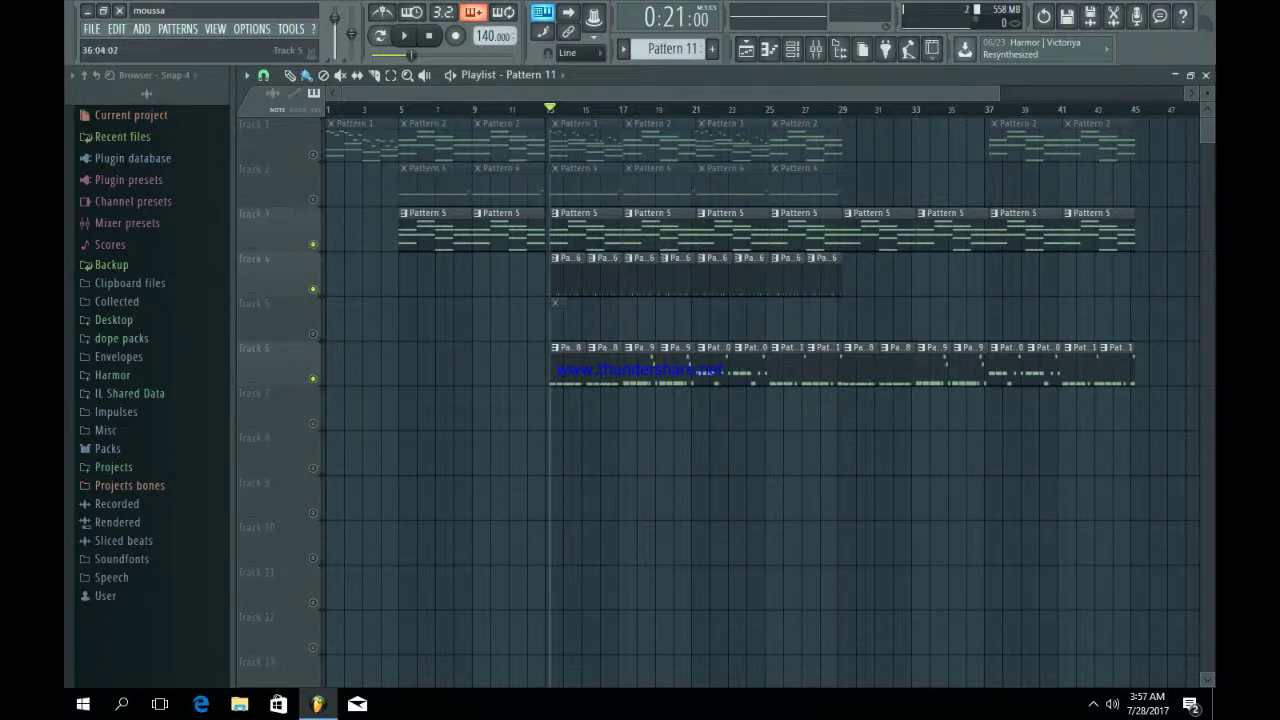
Repeat the Pattern 6 clip on Track 4 up to bar 45, leaving bars 29 to 37 empty, and unmute all tracks.
drag(878, 292, 827, 254)
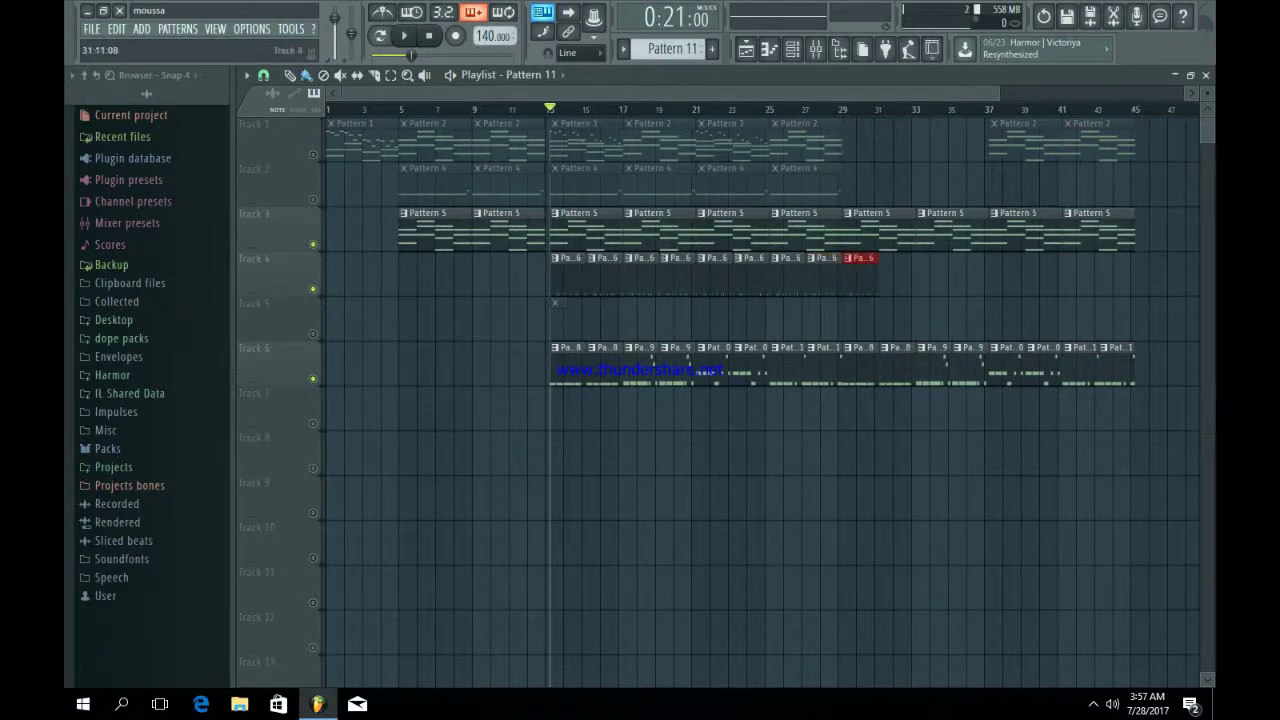
key(ctrl+b)
key(ctrl+b)
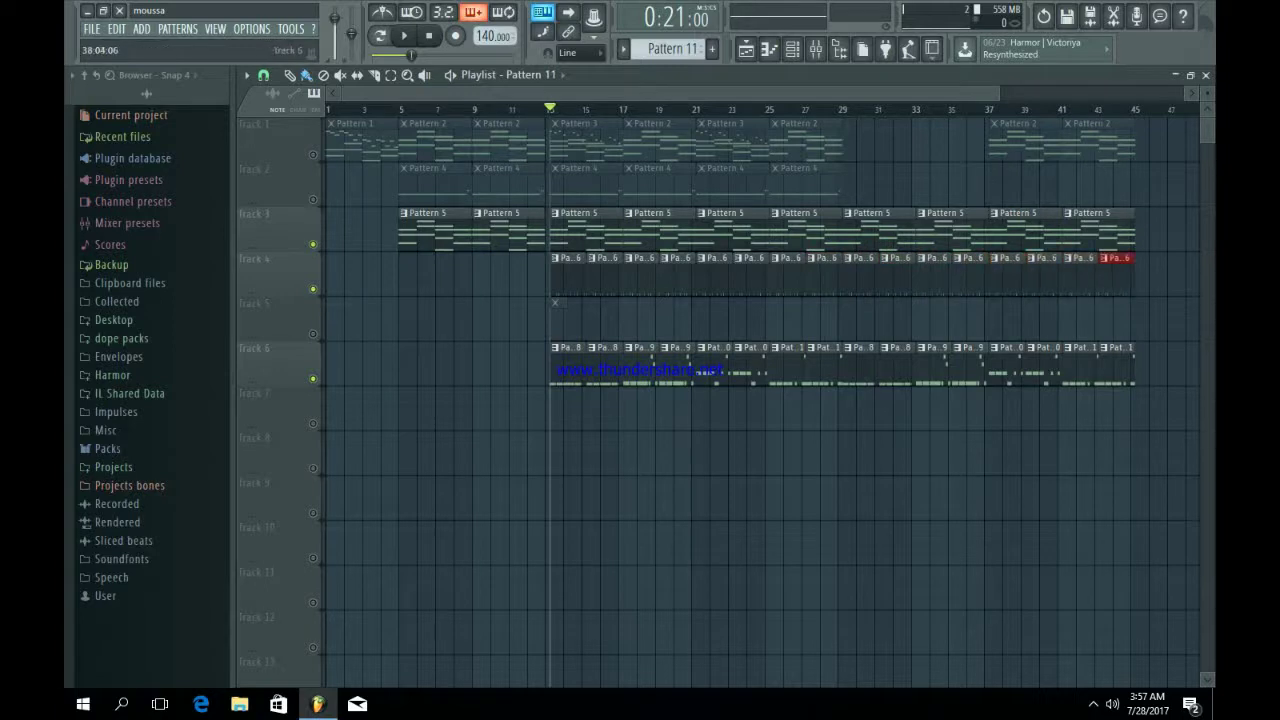
right_click(868, 275)
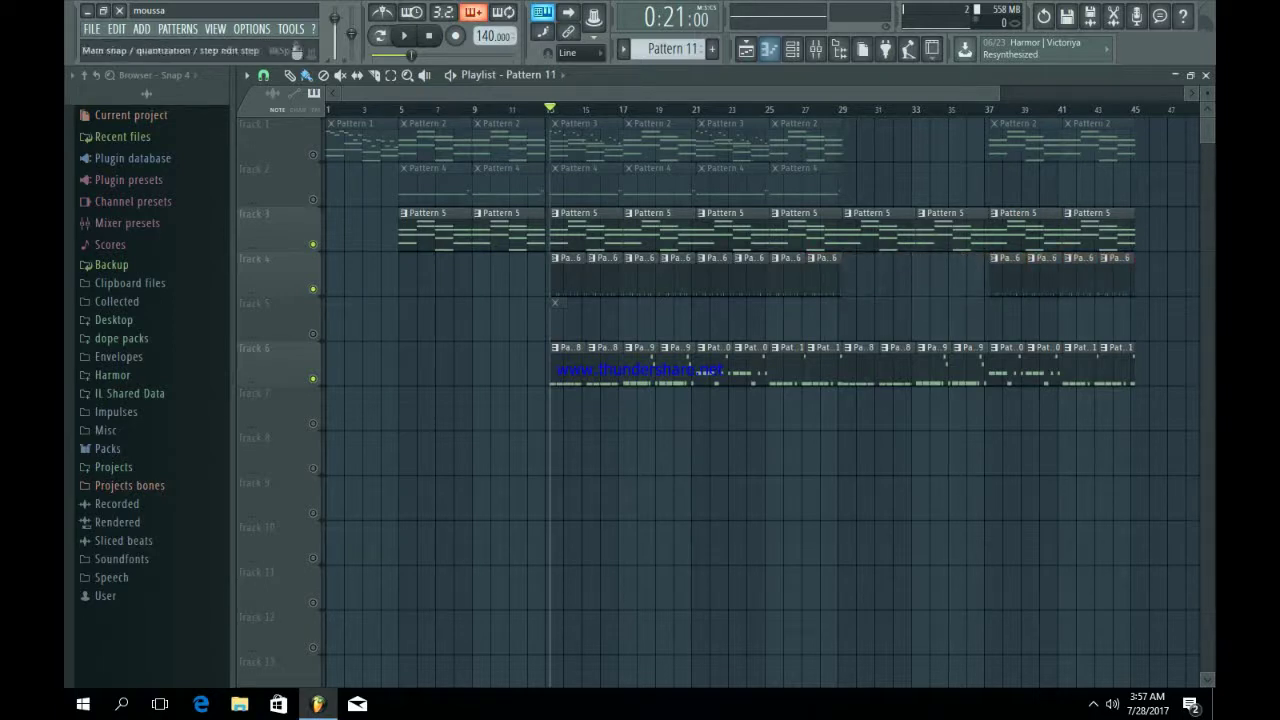
right_click(313, 155)
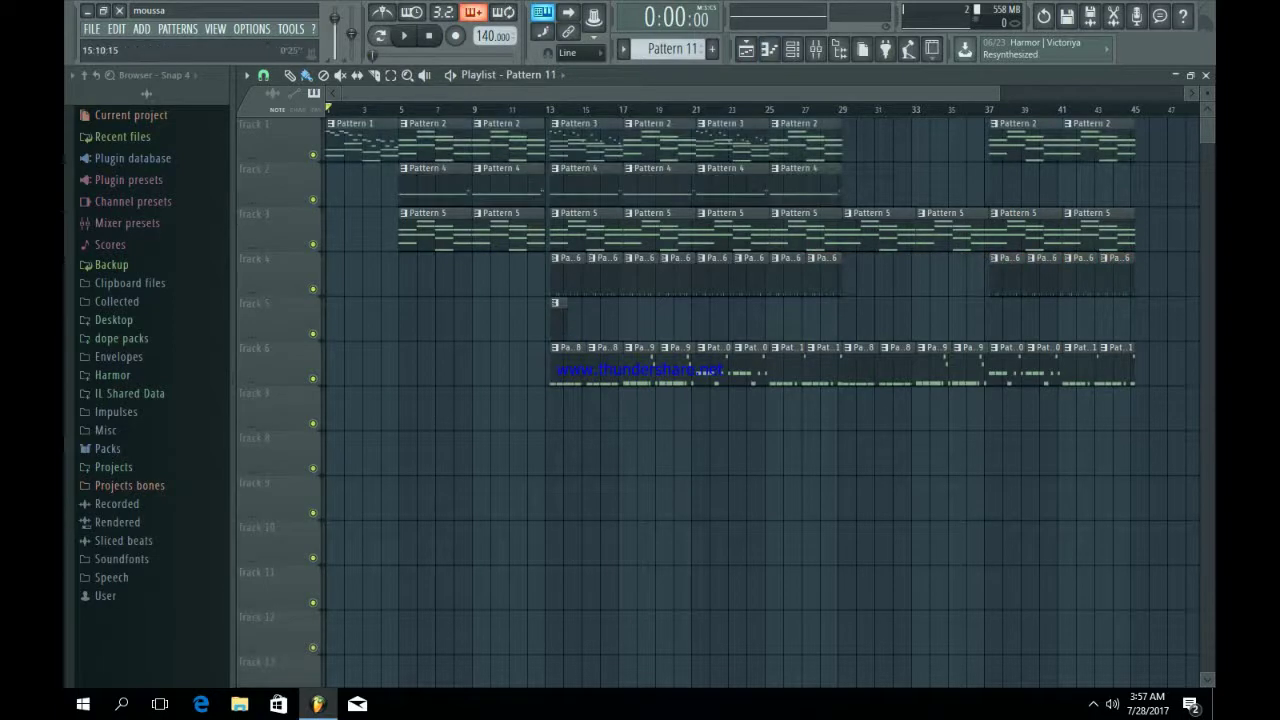
Place Dirty OpenHat hits on steps 1 and 9 of Pattern 12, and shorten the sample with a self-cut group and a minimum-decay volume envelope.
click(792, 49)
scroll(672, 49, down, 1)
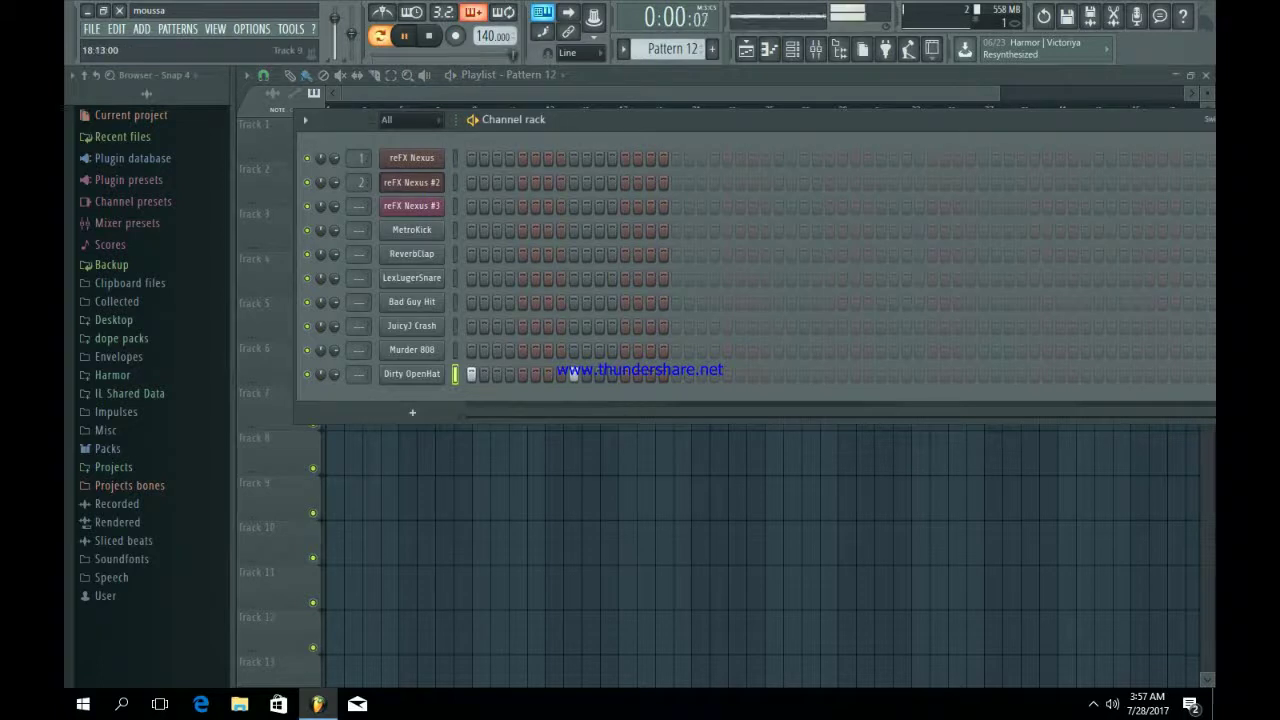
click(412, 374)
click(480, 324)
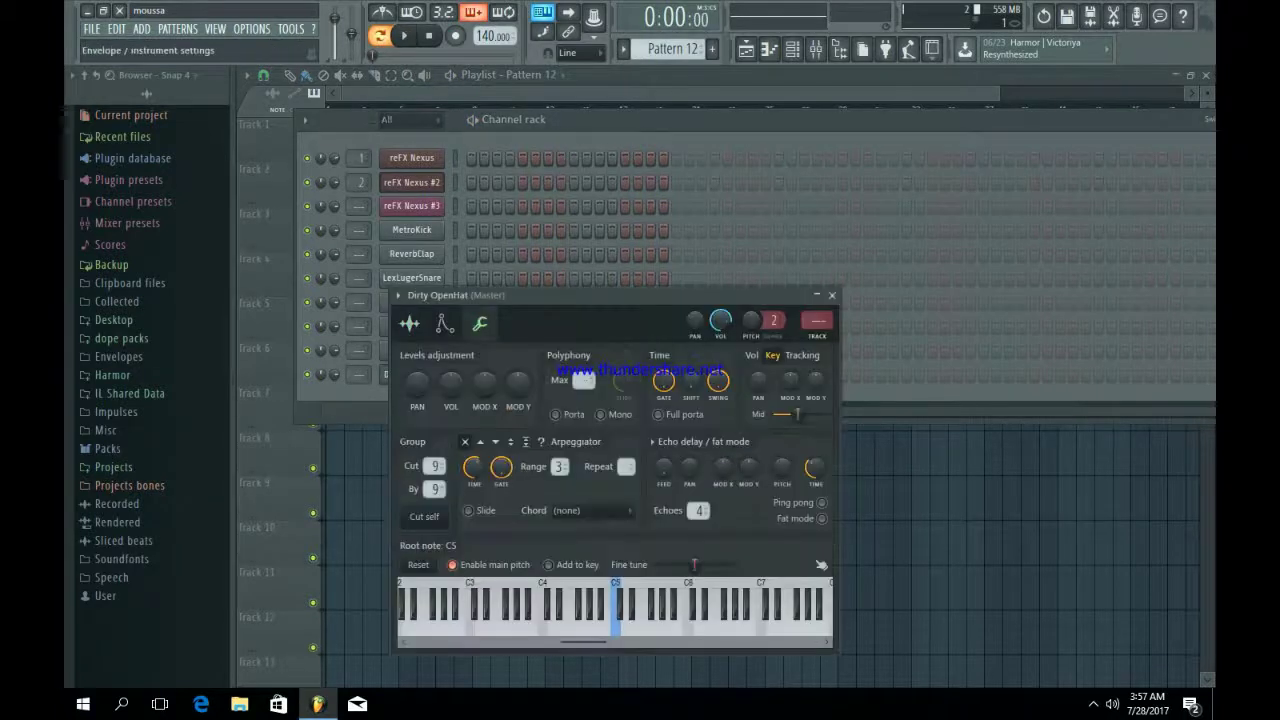
click(445, 324)
drag(495, 481, 495, 550)
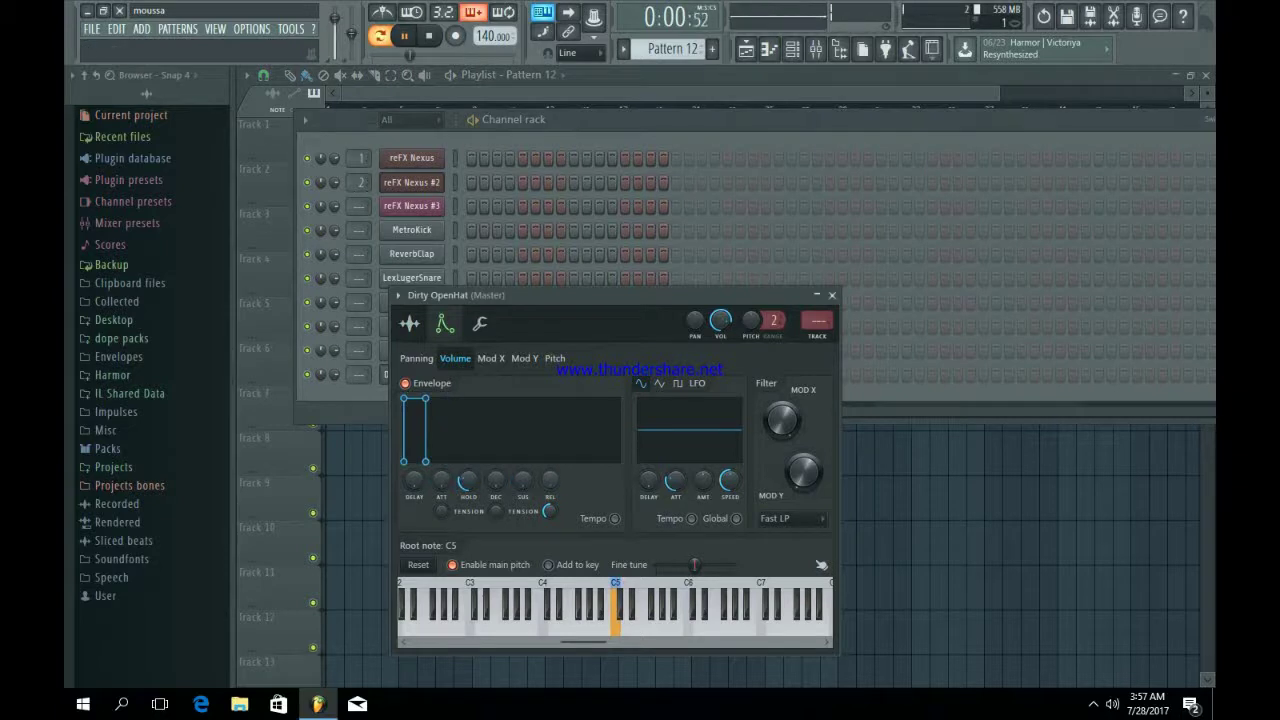
click(832, 295)
key(F6)
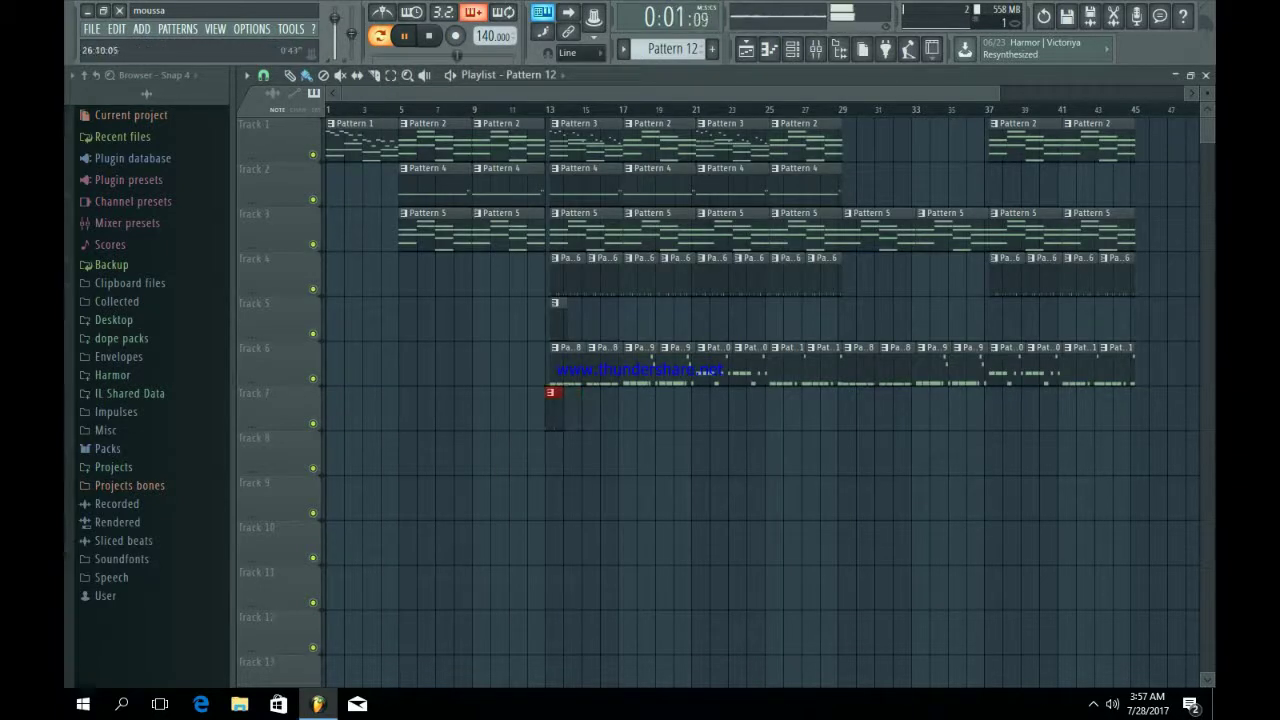
Place Pattern 12 on Track 7 just after bar 13, aligned with the drums, and duplicate it until it reaches bar 29.
drag(998, 93, 581, 93)
drag(848, 408, 862, 408)
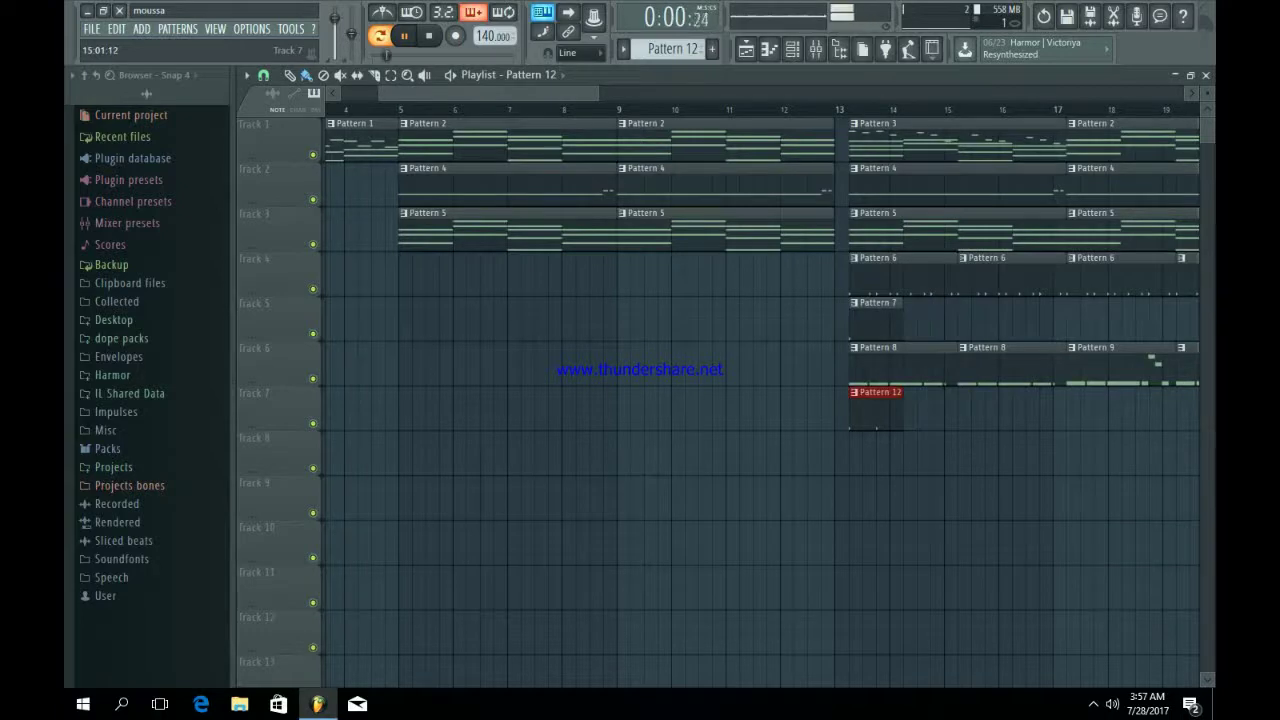
key(ctrl+b)
key(ctrl+b)
key(ctrl+b)
key(ctrl+b)
key(ctrl+b)
key(ctrl+b)
key(ctrl+b)
key(ctrl+b)
key(ctrl+b)
key(ctrl+b)
key(ctrl+b)
key(ctrl+b)
key(ctrl+b)
key(ctrl+b)
key(ctrl+b)
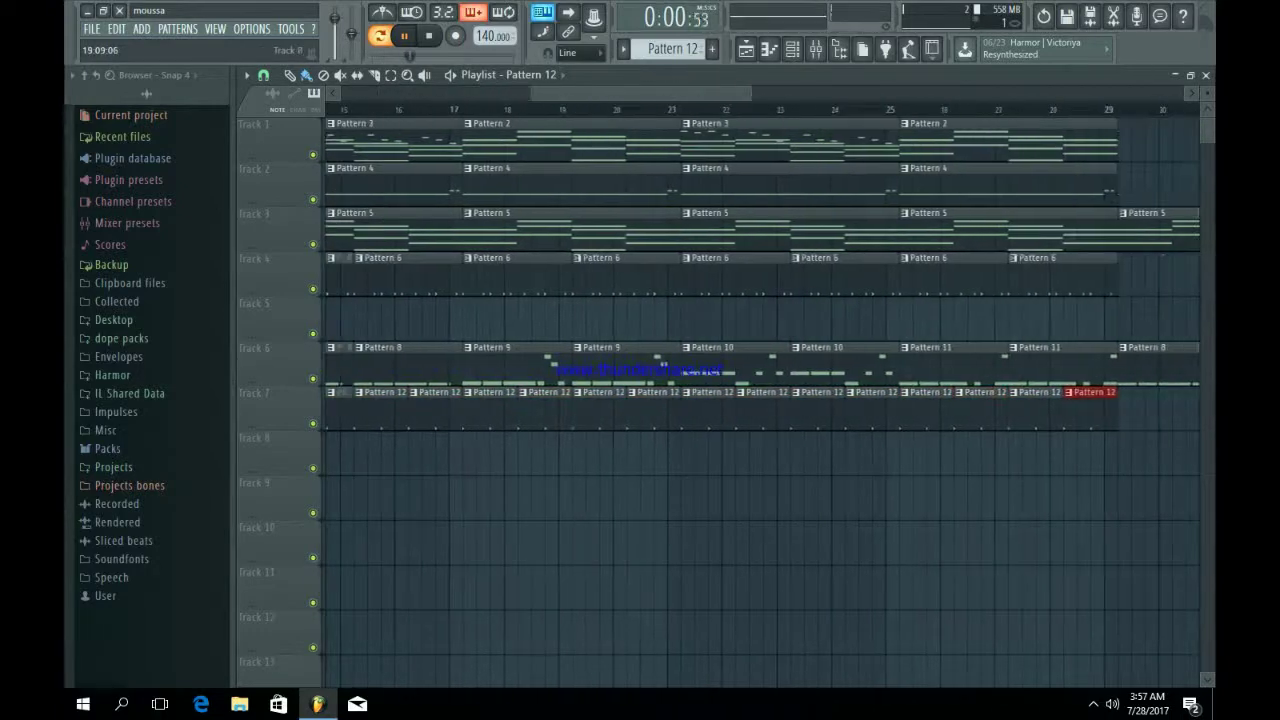
ctrl+click(1136, 455)
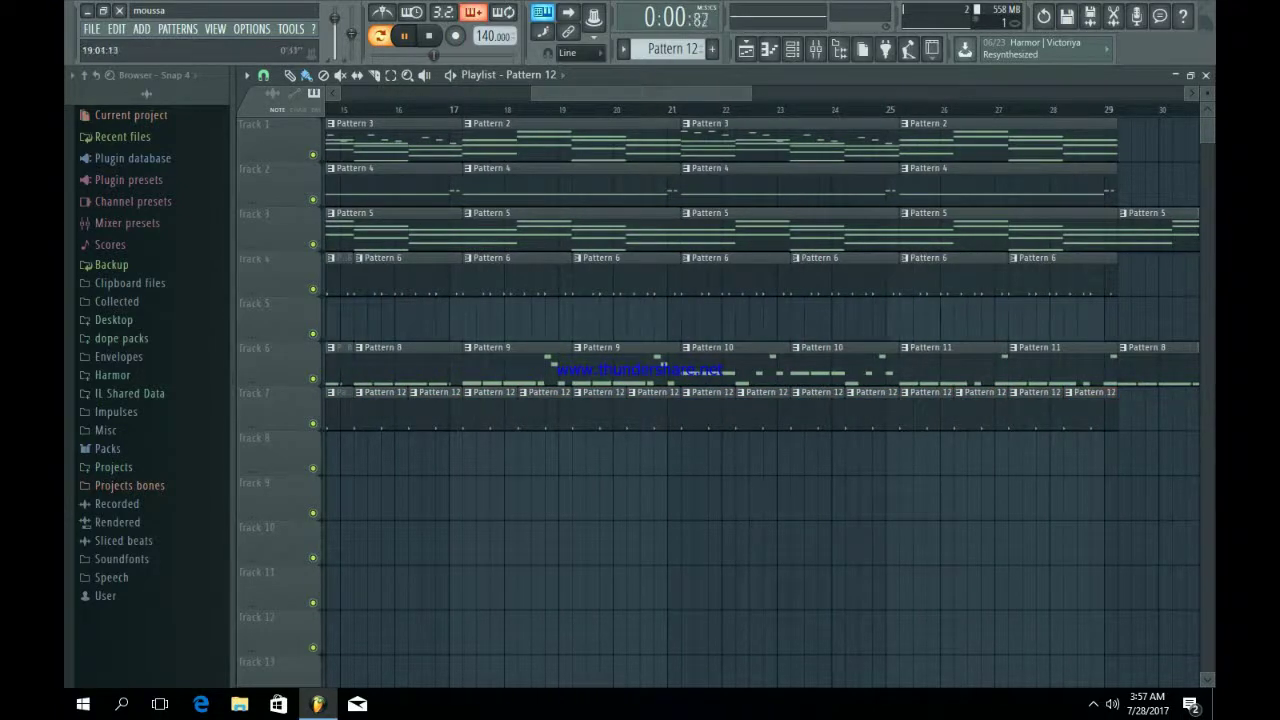
Lower the Dirty OpenHat channel volume to 65% while Pattern 12 plays, and stop playback.
drag(533, 93, 341, 93)
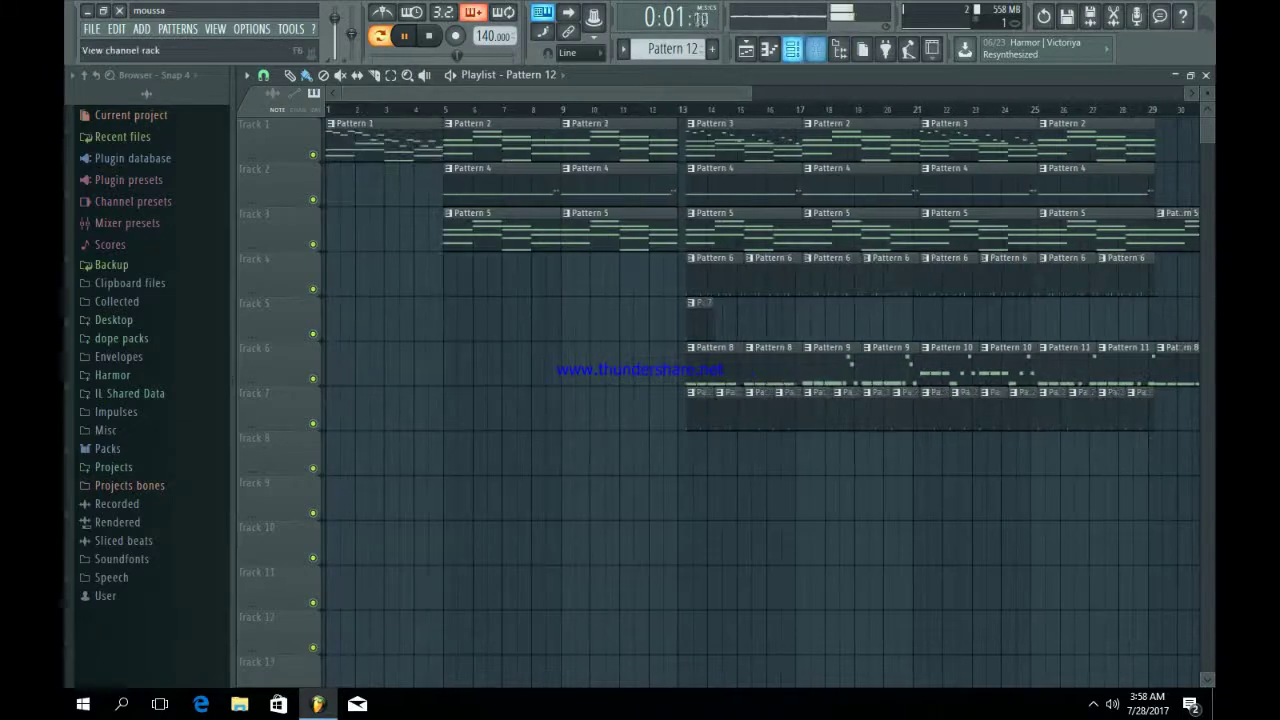
click(816, 48)
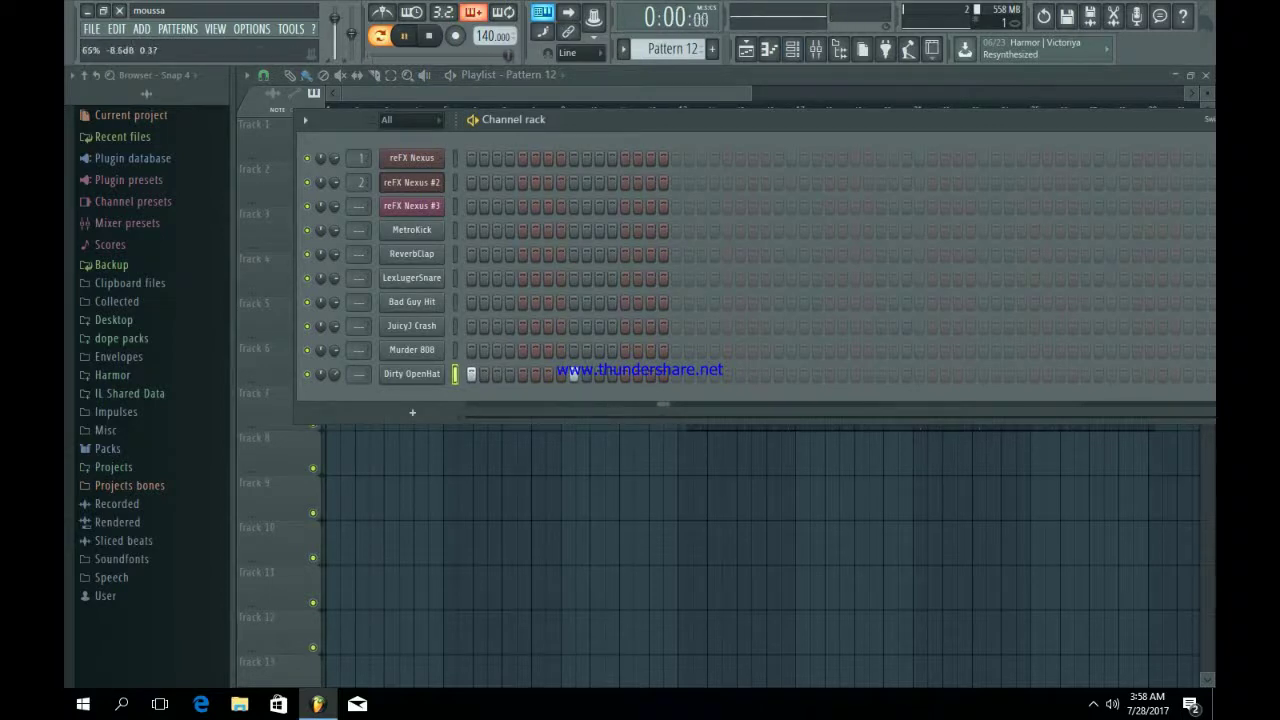
key(space)
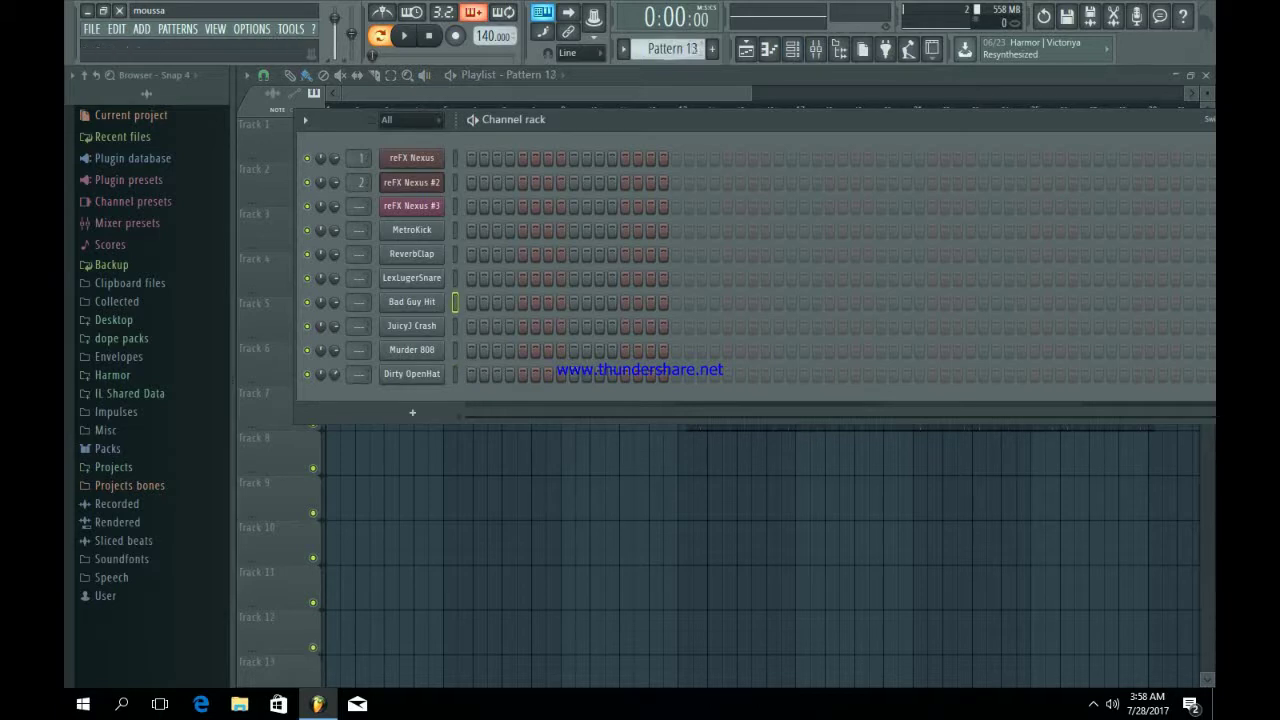
In Pattern 13, fill the Bad Guy Hit channel every two steps and send it to the piano roll for a listen.
right_click(411, 301)
click(617, 352)
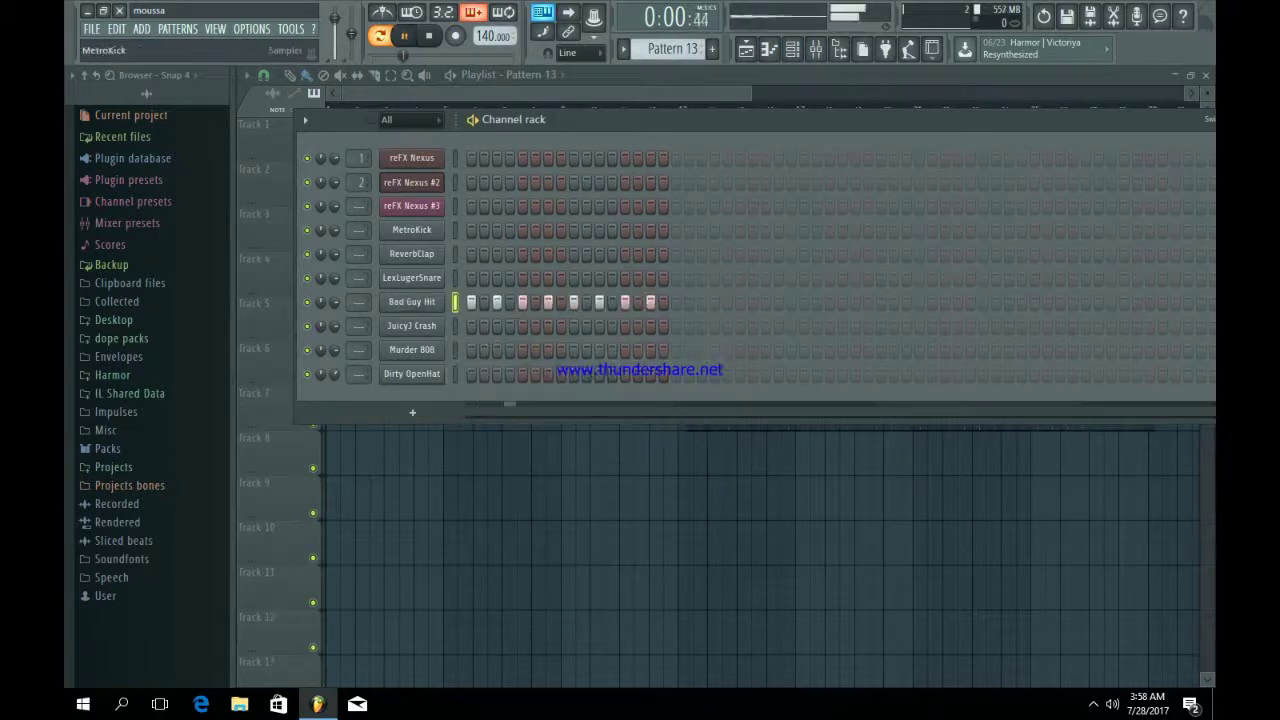
right_click(435, 298)
click(466, 303)
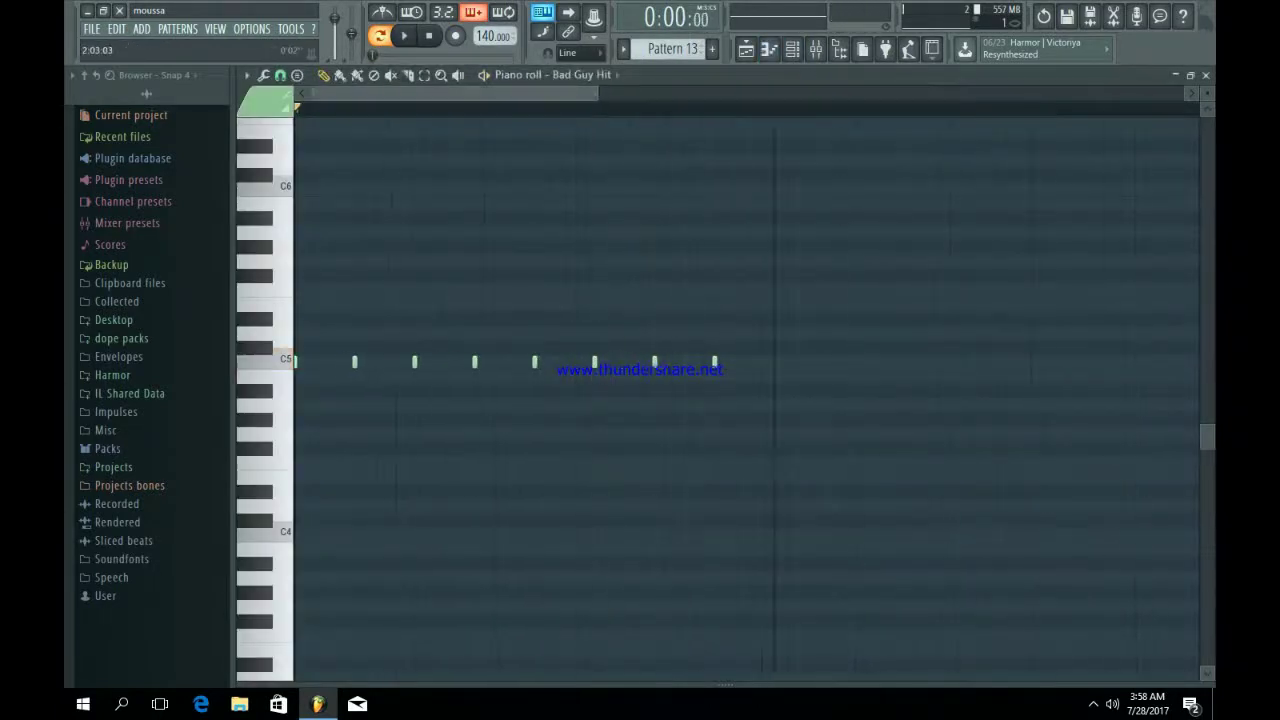
key(space)
key(space)
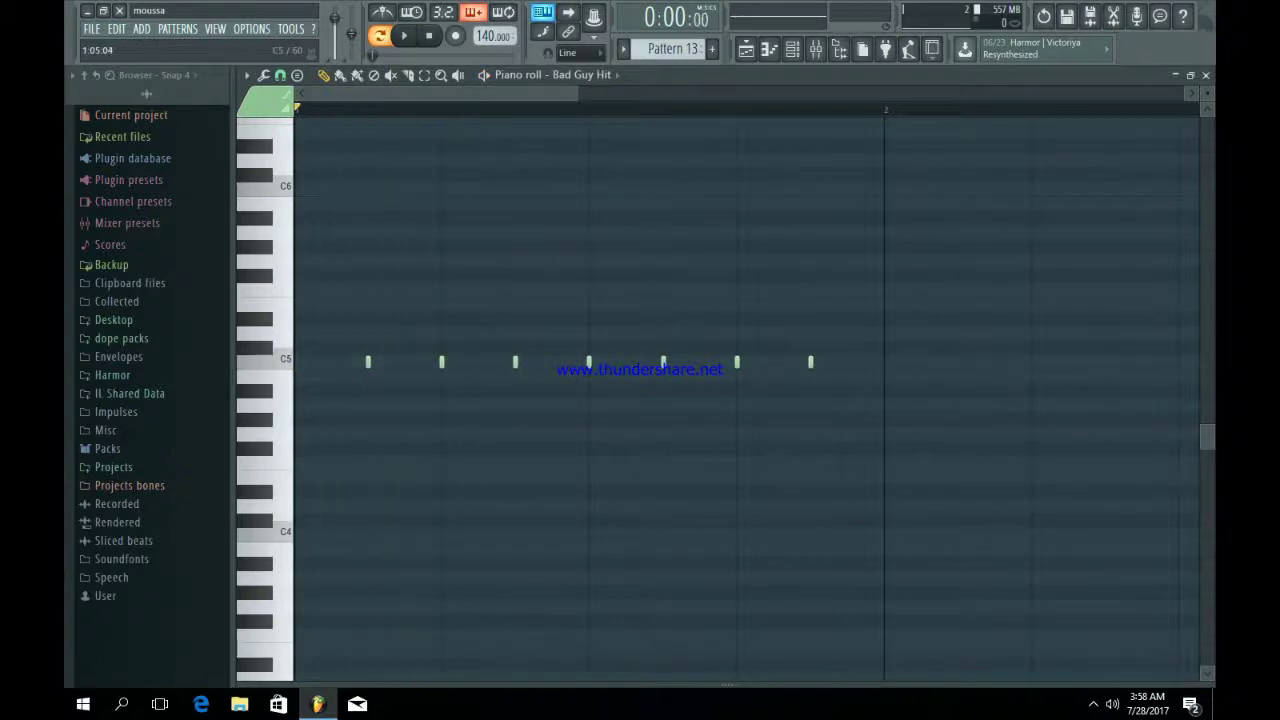
Replace the Bad Guy Hit note on step 5 with a two-step C5 chopped into four short notes, and play the roll.
key(space)
click(456, 361)
key(space)
right_click(456, 361)
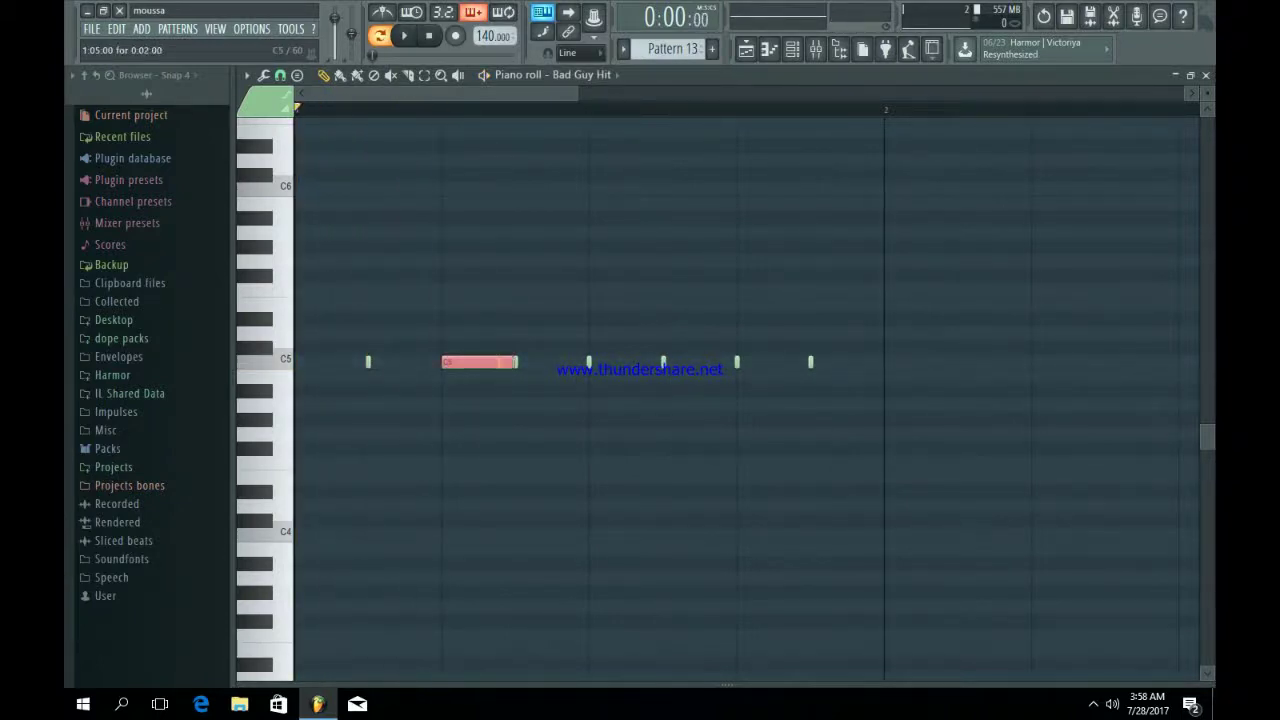
key(ctrl+u)
key(space)
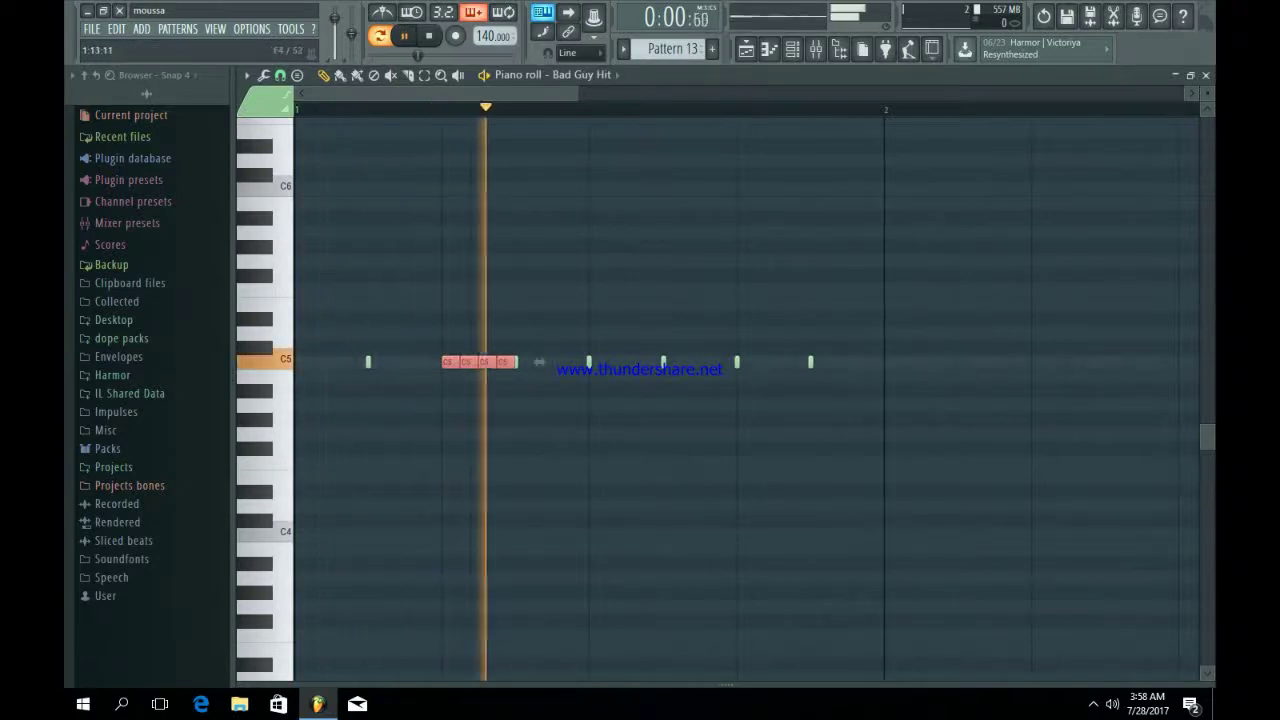
key(ctrl+d)
key(space)
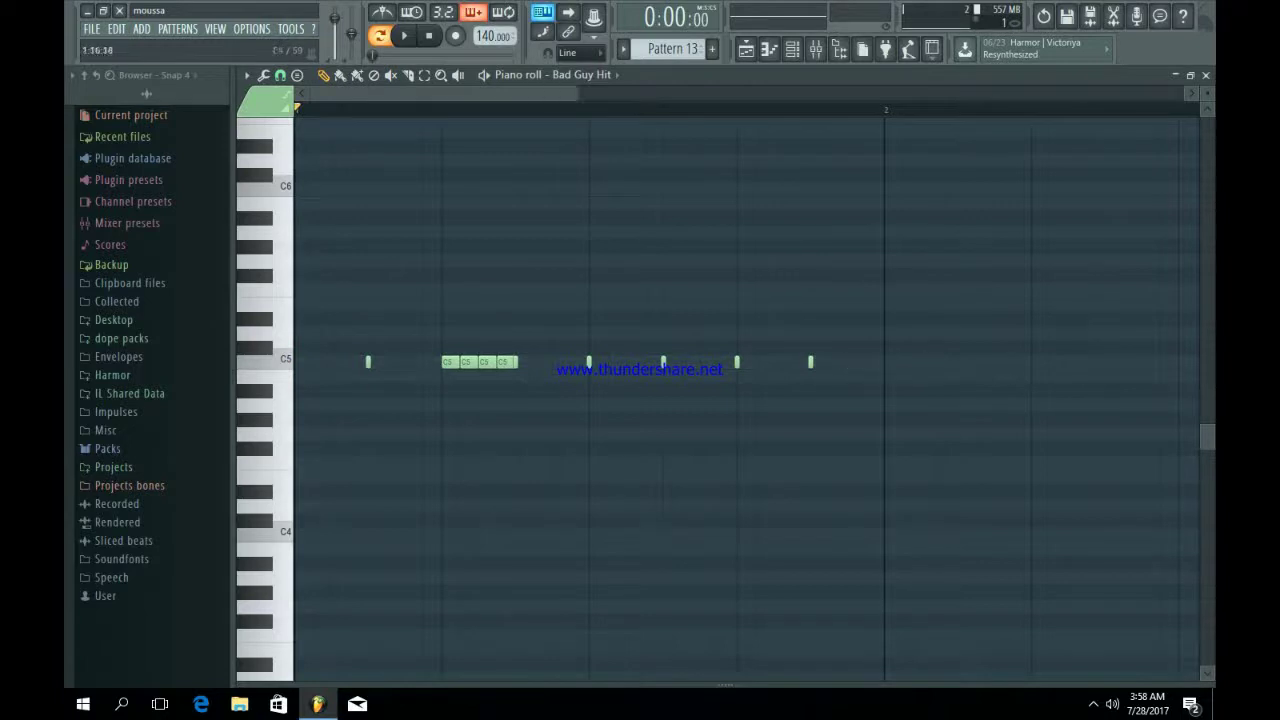
Add short C5 hits on steps 14 and 16 of the Bad Guy Hit pattern and play it.
click(784, 362)
click(852, 362)
key(space)
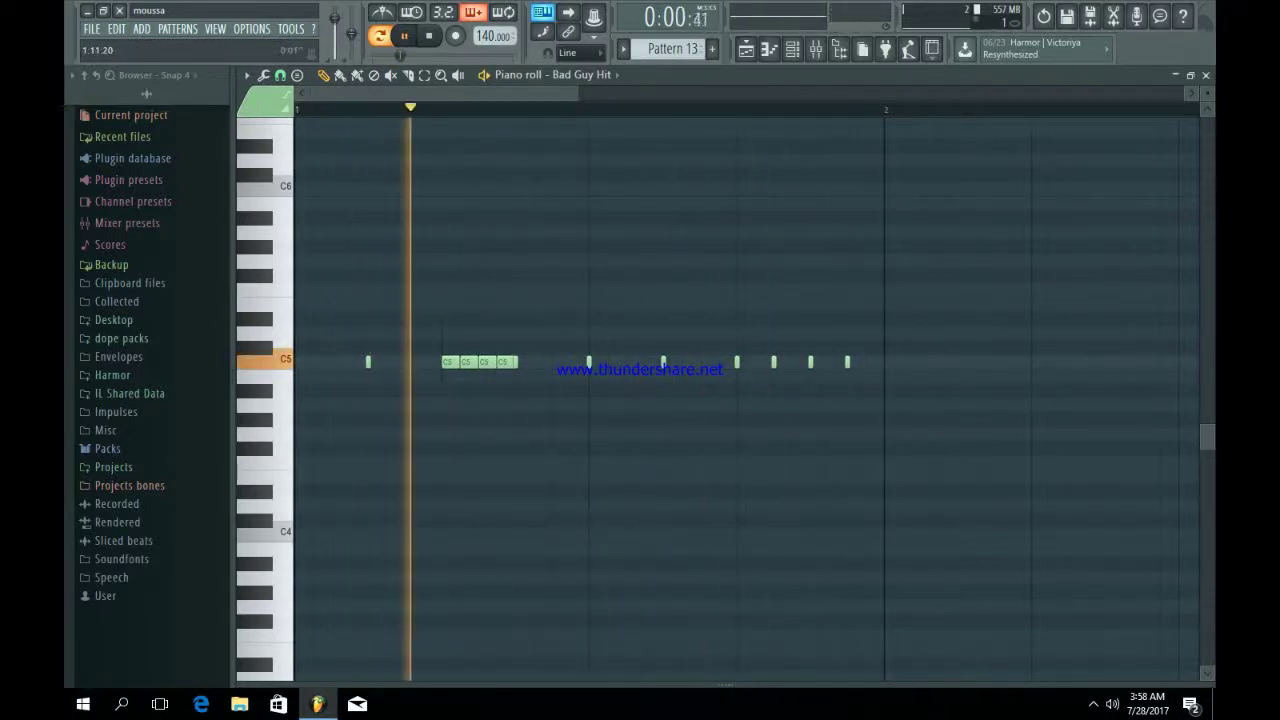
Duplicate the bar 1 Bad Guy Hit notes into bar 2 and delete the copied hit on the bar's first step.
scroll(694, 400, down, 3)
drag(763, 409, 295, 360)
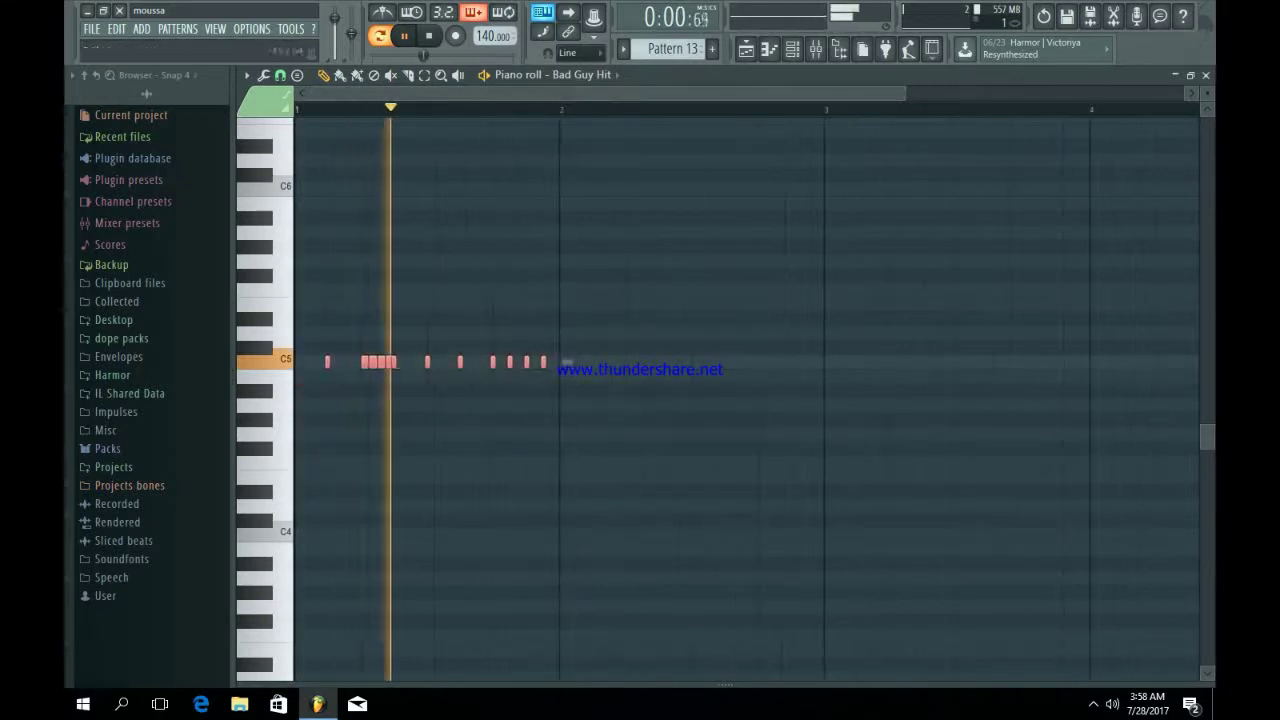
key(ctrl+b)
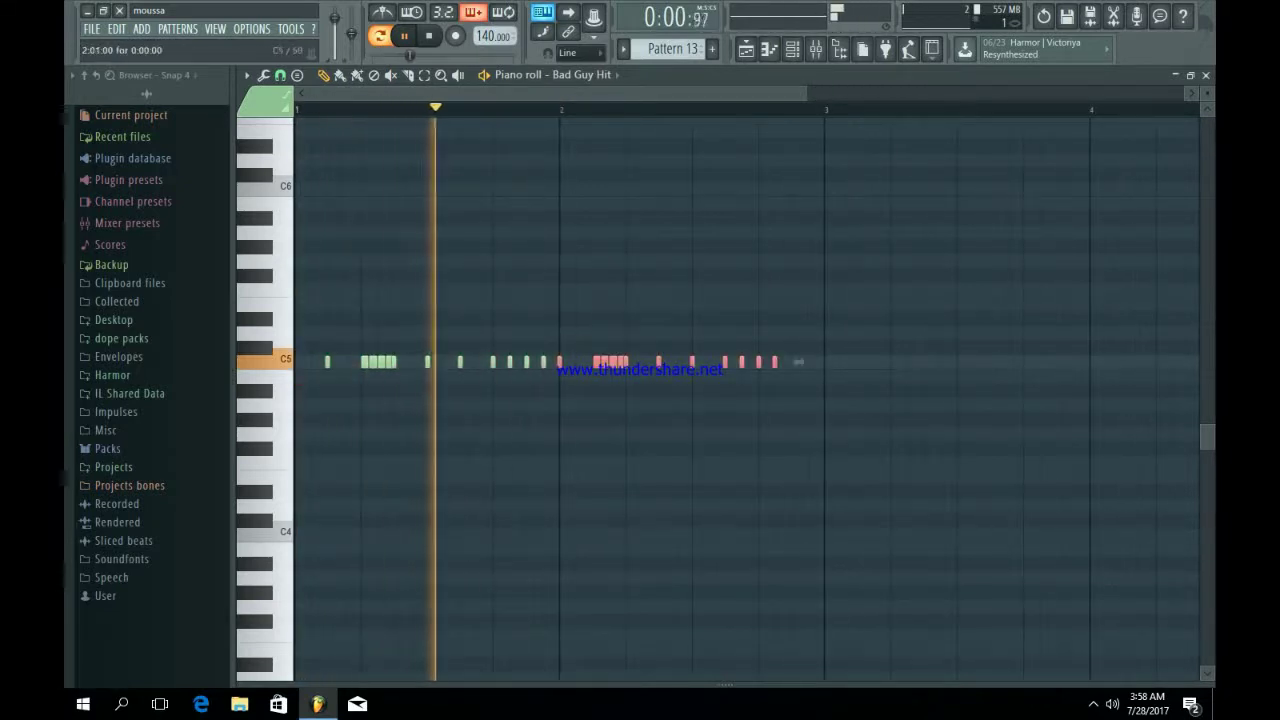
key(ctrl+d)
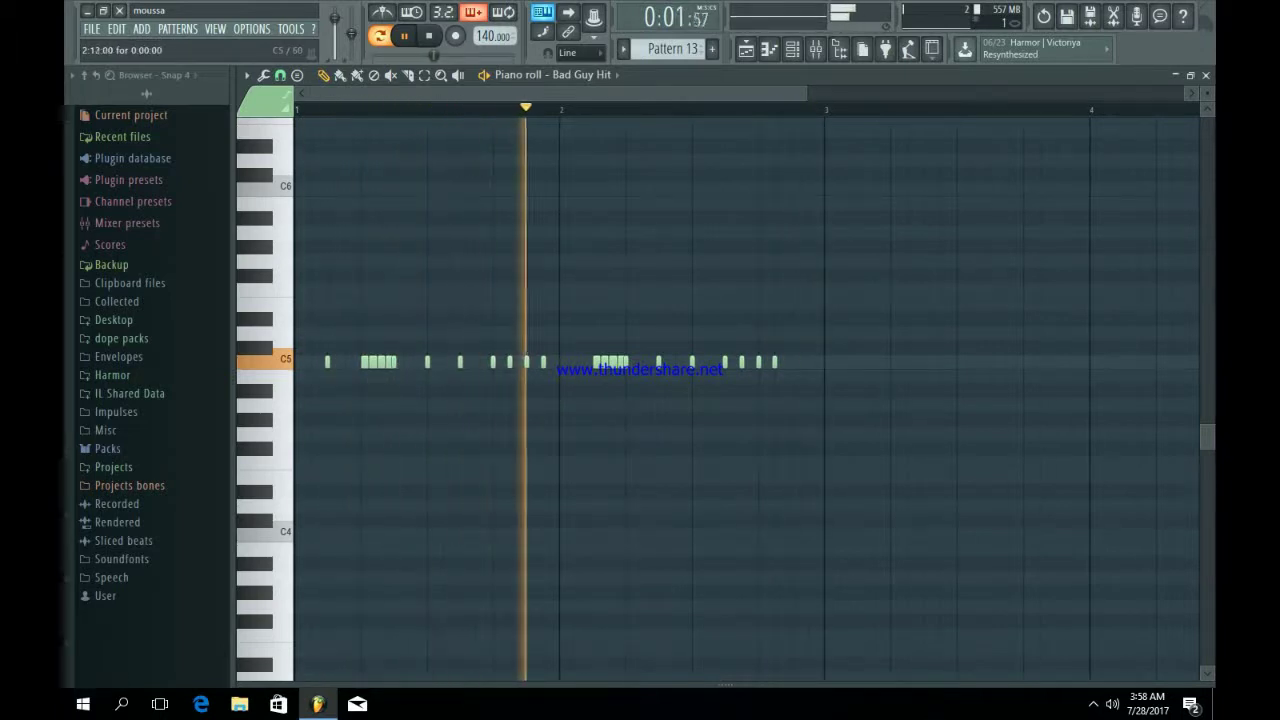
Rework the end of bar 2 so its last C5 hits fall on steps 11 and 13, halfway through step 14, and on step 16.
drag(806, 93, 657, 93)
drag(699, 362, 730, 362)
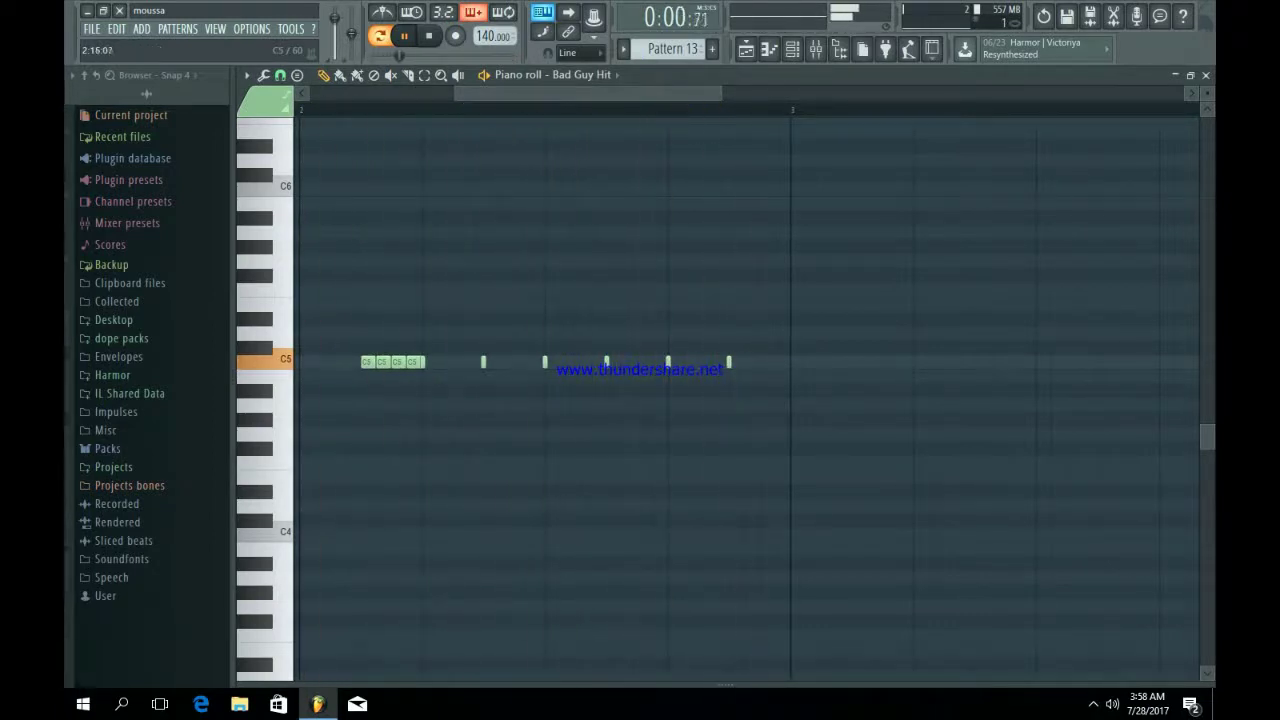
click(700, 362)
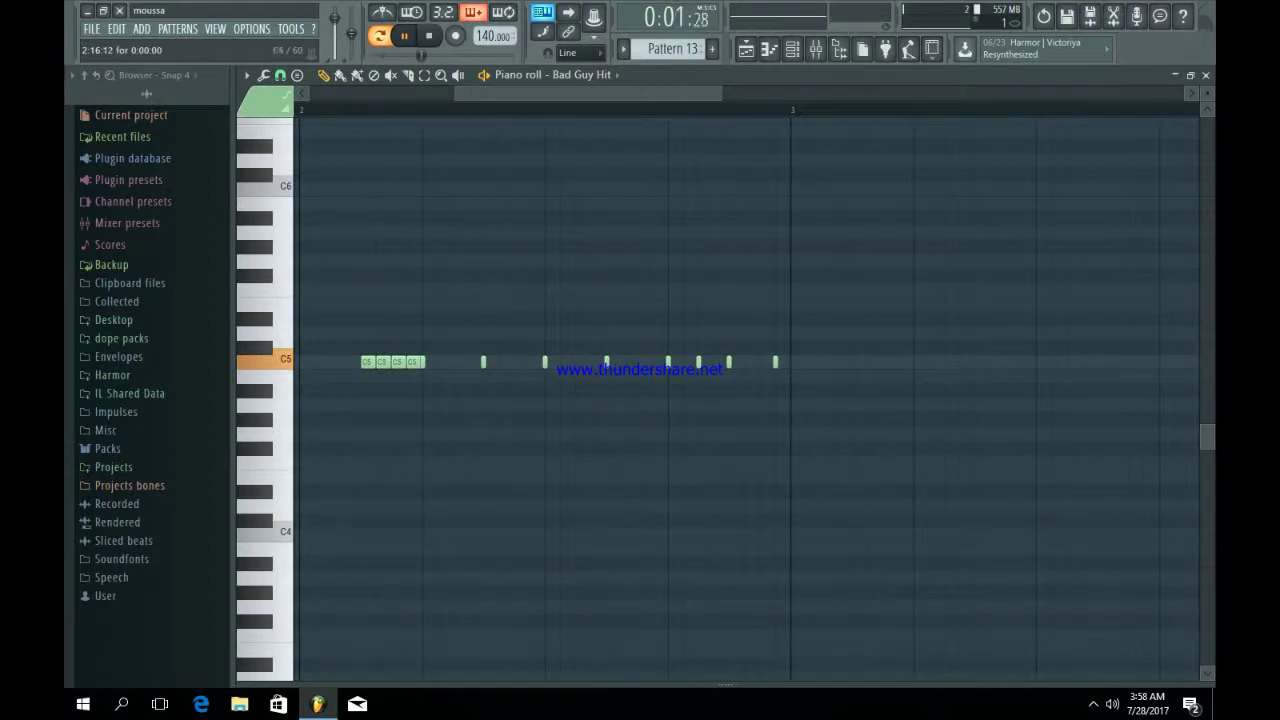
drag(775, 362, 760, 362)
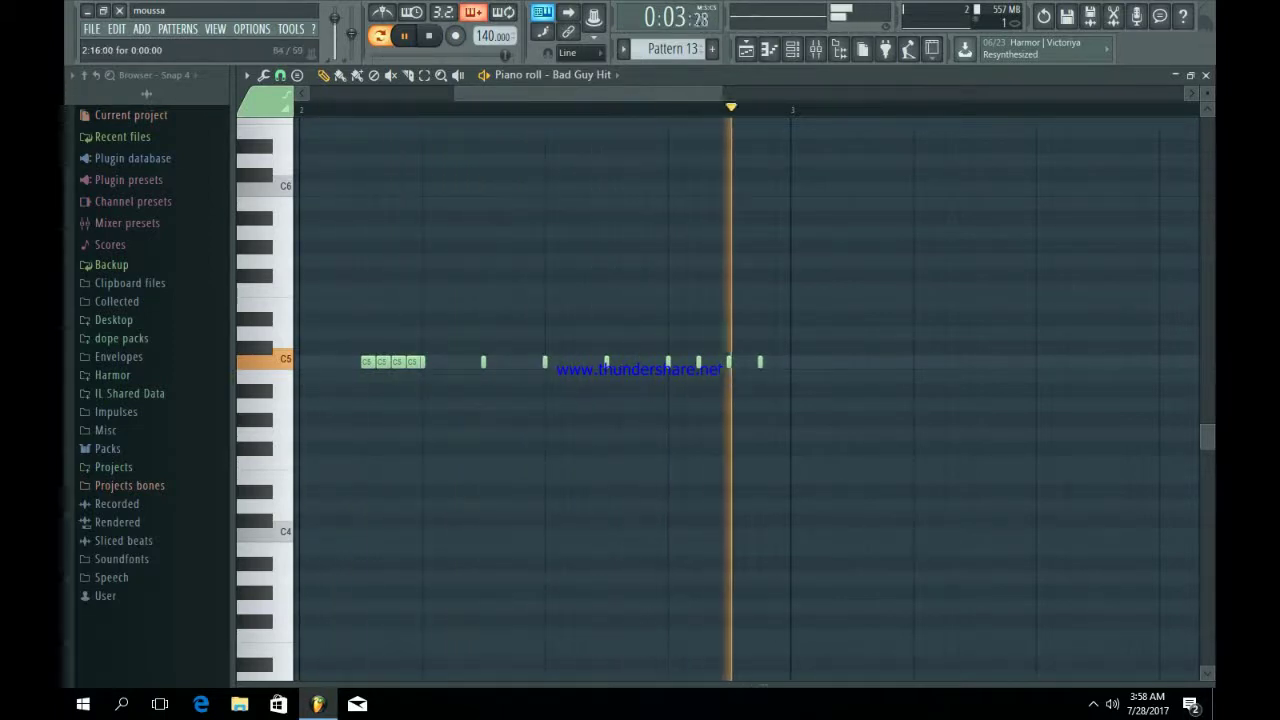
drag(699, 362, 714, 362)
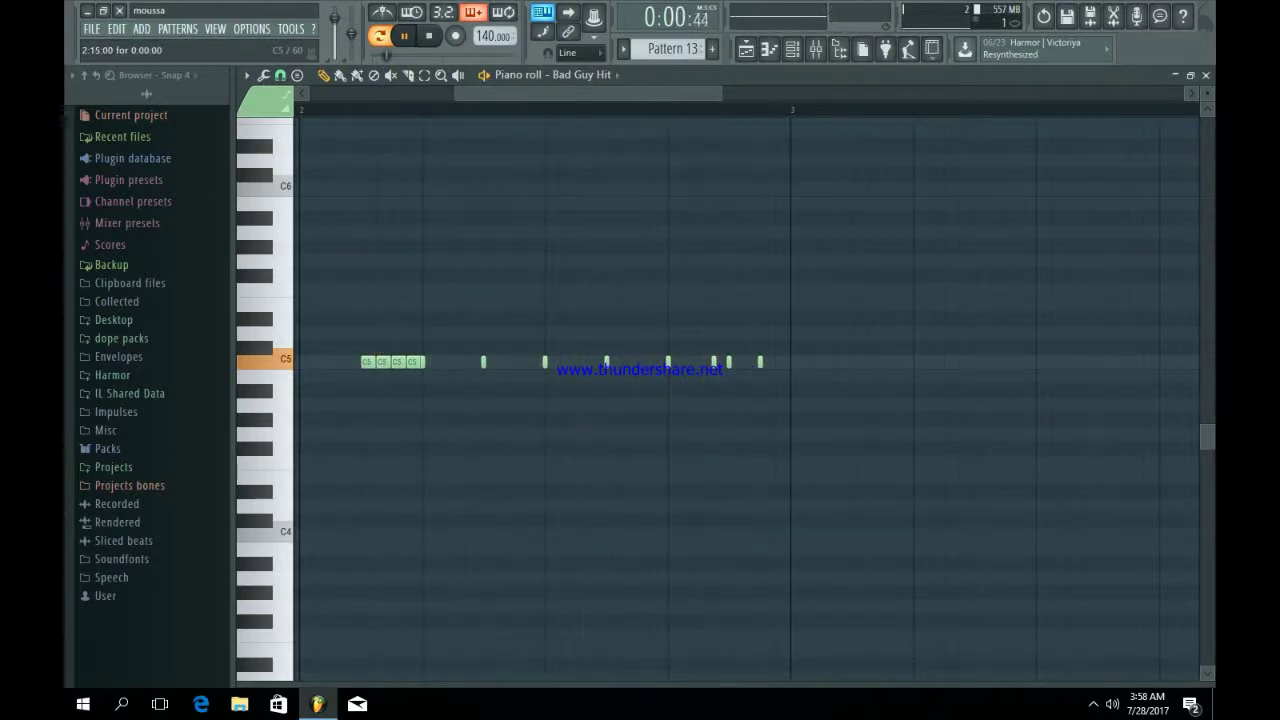
drag(699, 362, 714, 362)
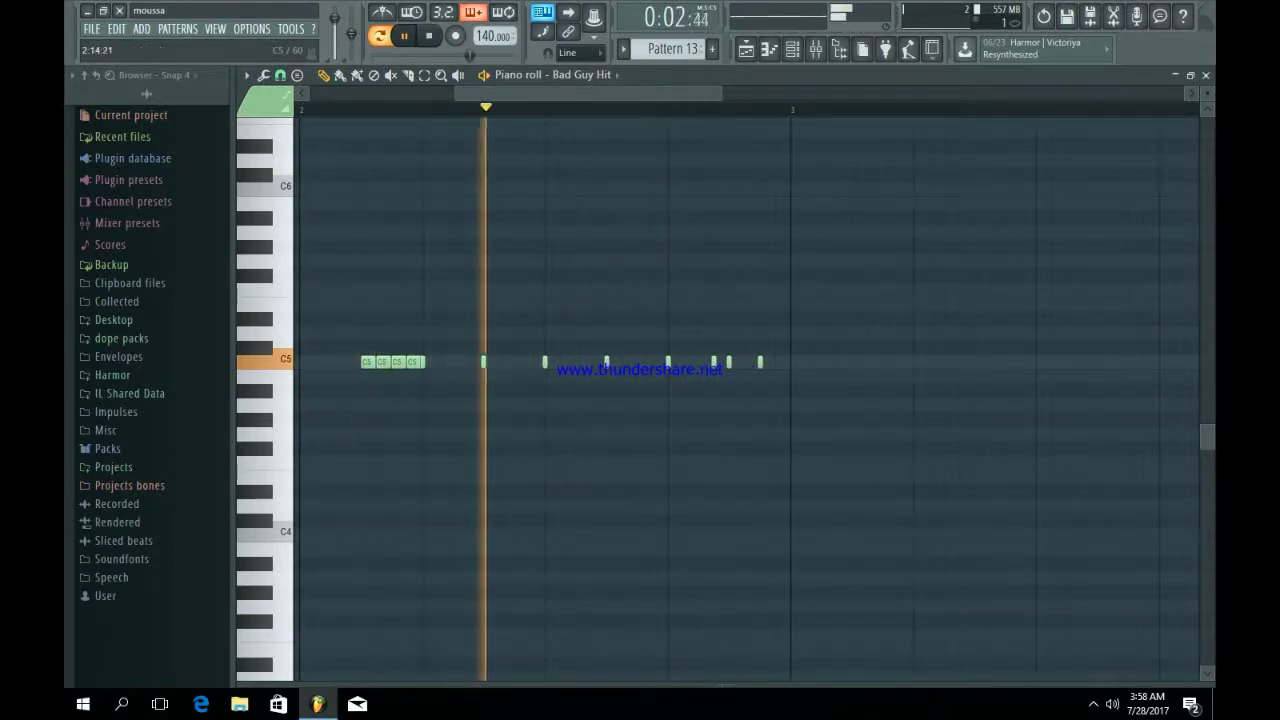
right_click(729, 362)
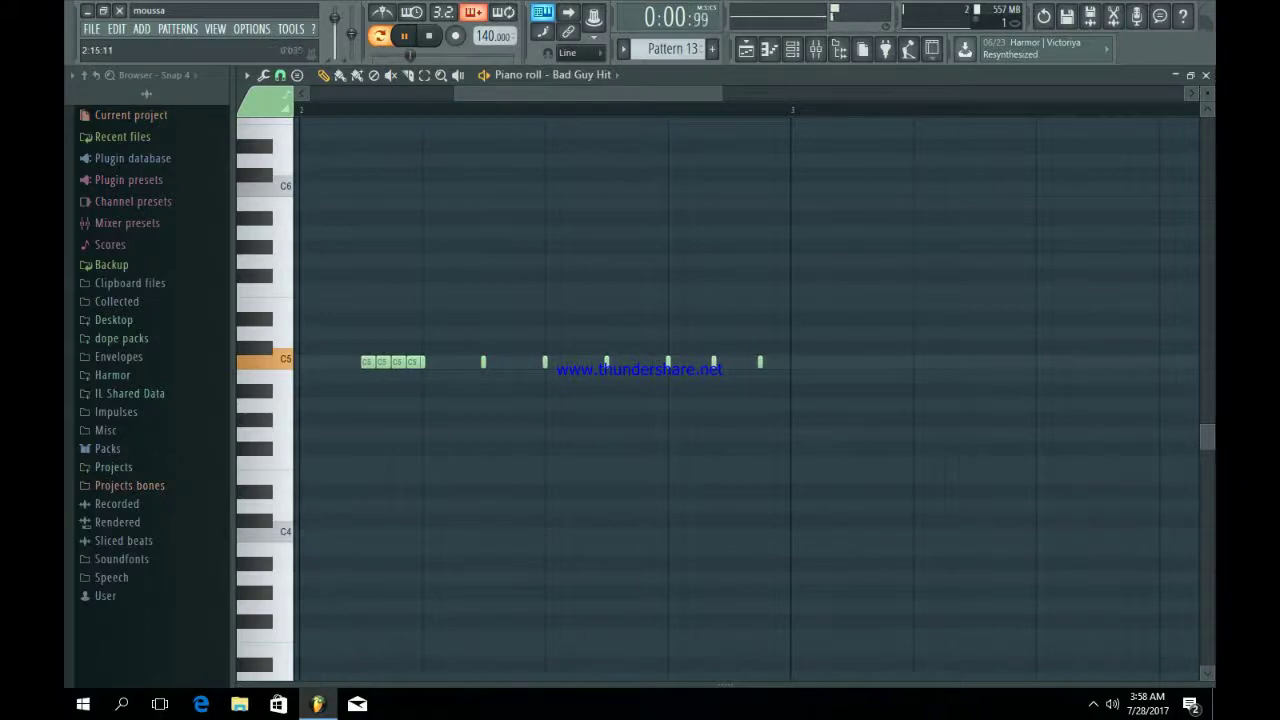
Place a Pattern 13 clip on Track 8 of the playlist, aligned with the start of the drum clips near bar 13.
key(F5)
drag(737, 437, 722, 437)
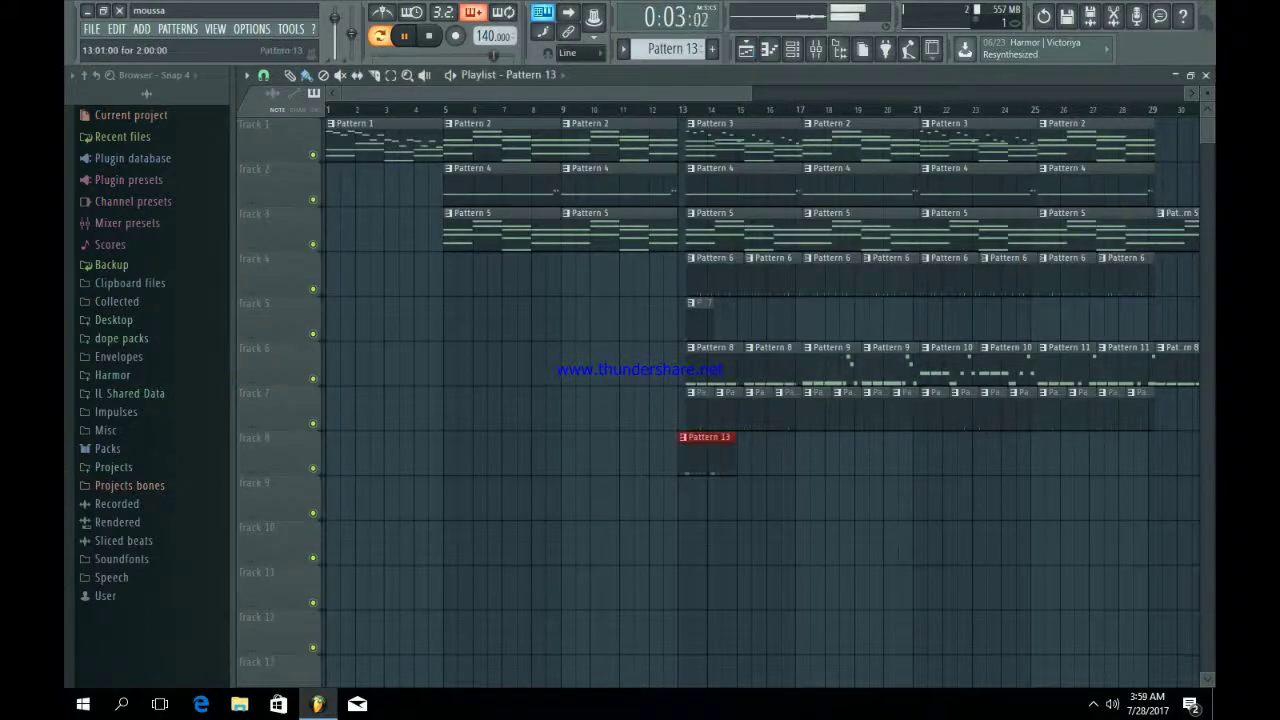
drag(751, 93, 510, 93)
drag(876, 456, 902, 458)
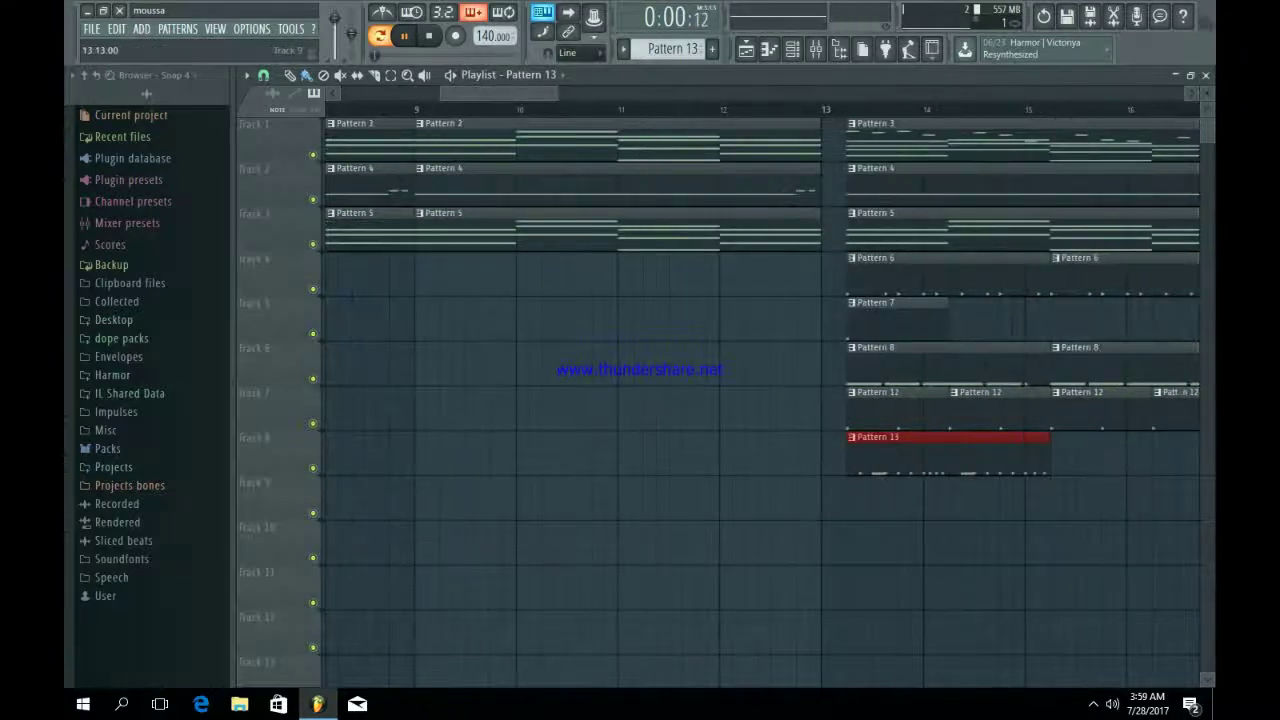
Repeat the Pattern 13 clip back to back along Track 8 until bar 45.
key(ctrl+b)
key(ctrl+b)
key(ctrl+b)
key(ctrl+b)
key(ctrl+b)
key(ctrl+b)
key(ctrl+b)
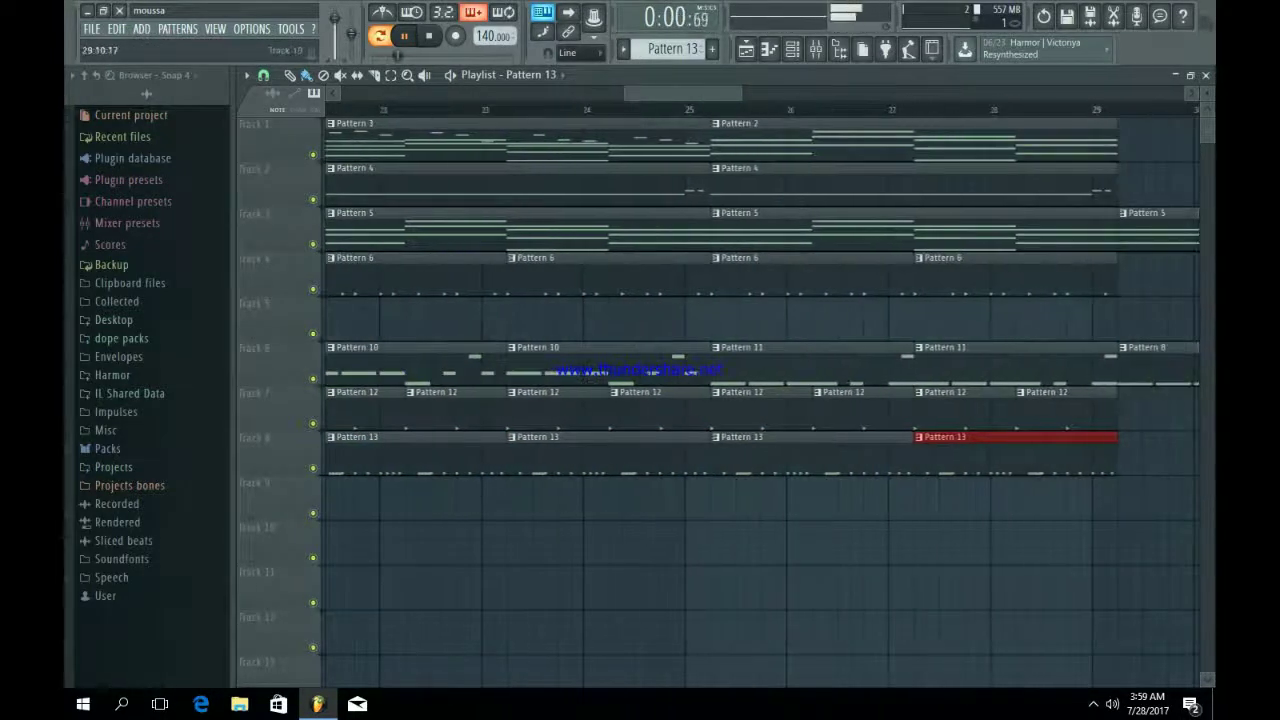
drag(740, 93, 961, 93)
key(ctrl+b)
key(ctrl+b)
key(ctrl+b)
key(ctrl+b)
key(ctrl+b)
key(ctrl+b)
key(ctrl+b)
key(ctrl+b)
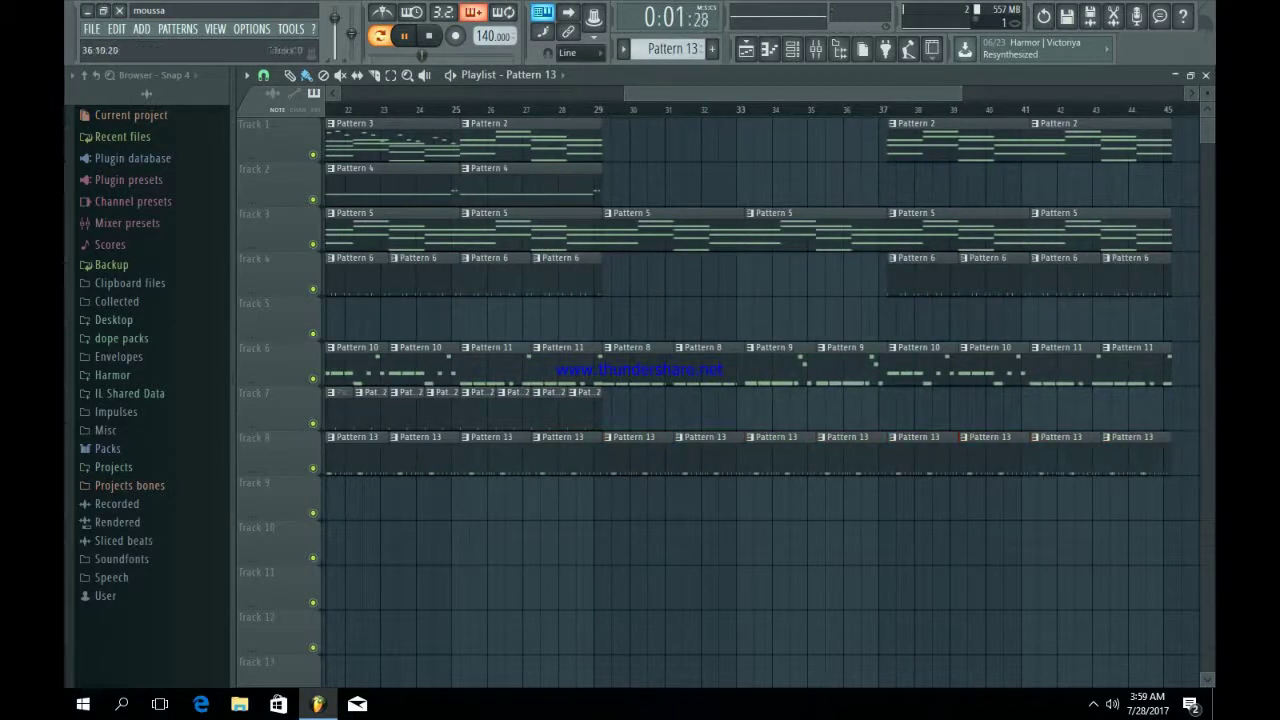
Delete the four Pattern 13 clips between bars 29 and 37 on Track 8.
right_click(853, 456)
right_click(781, 456)
right_click(710, 456)
right_click(642, 456)
drag(626, 93, 340, 93)
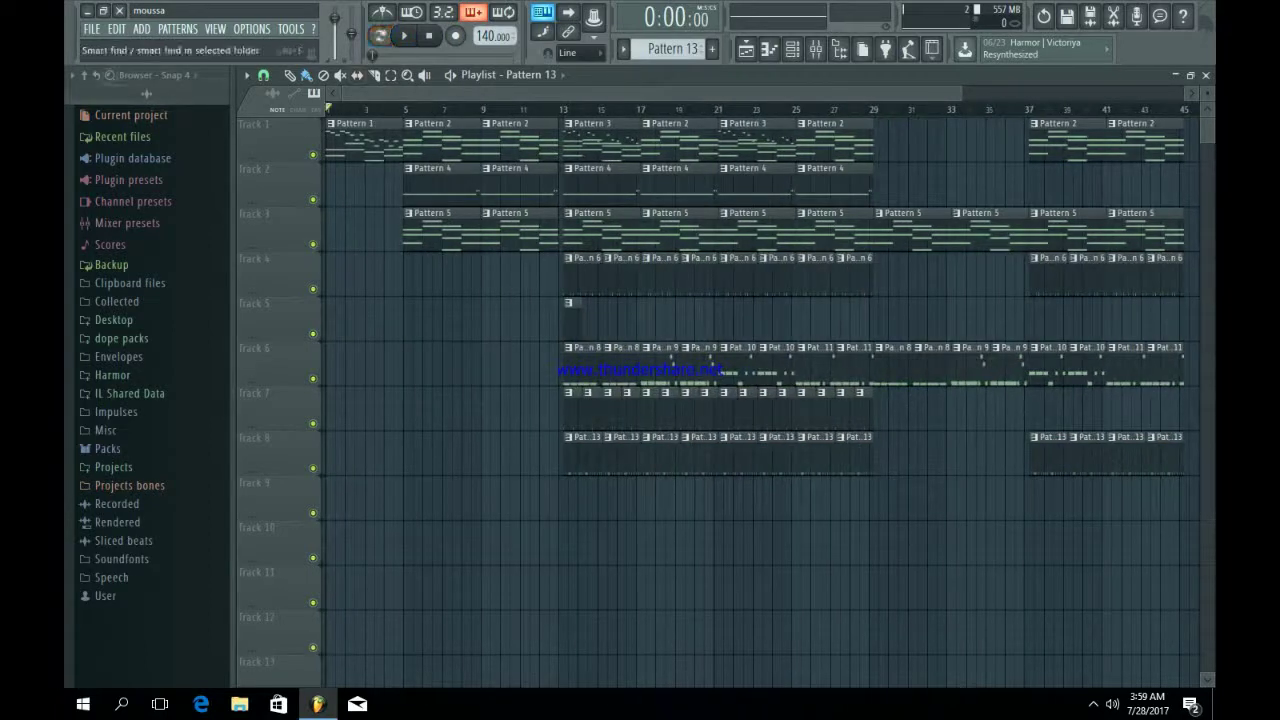
Search the sample browser for "school bell" and load the School Bell sample into a new channel.
click(110, 75)
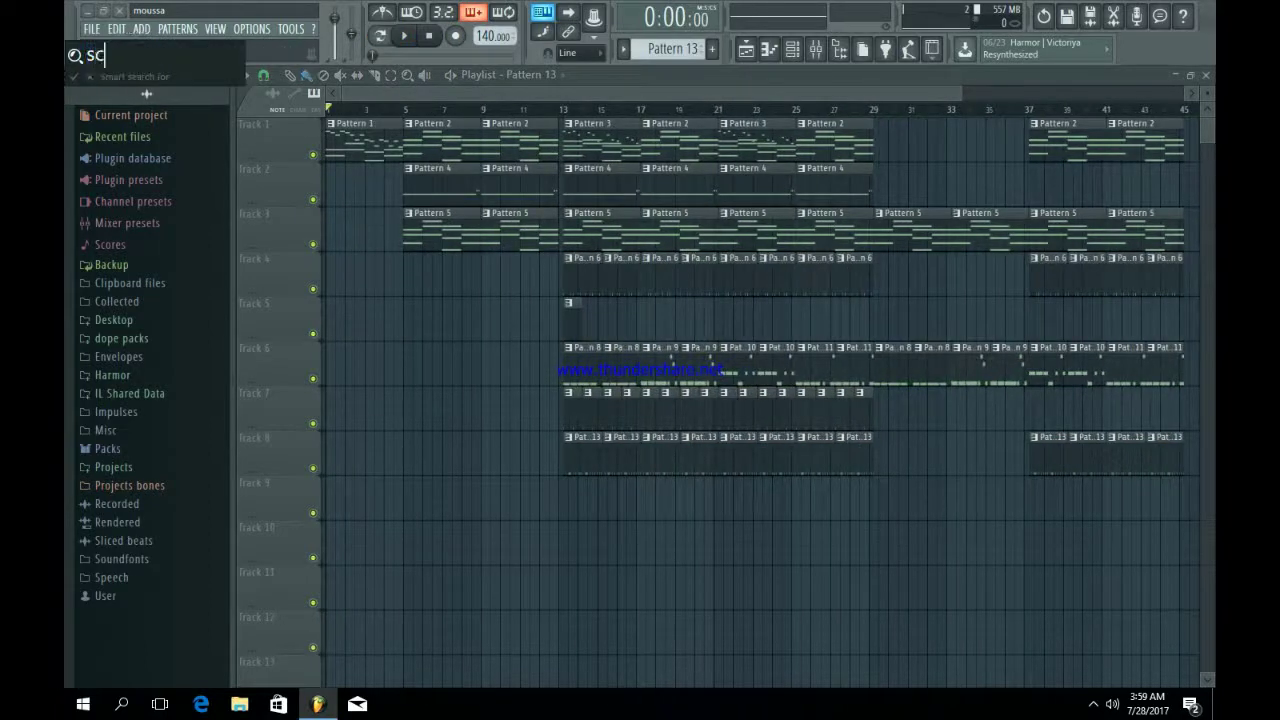
text(school bell)
key(Return)
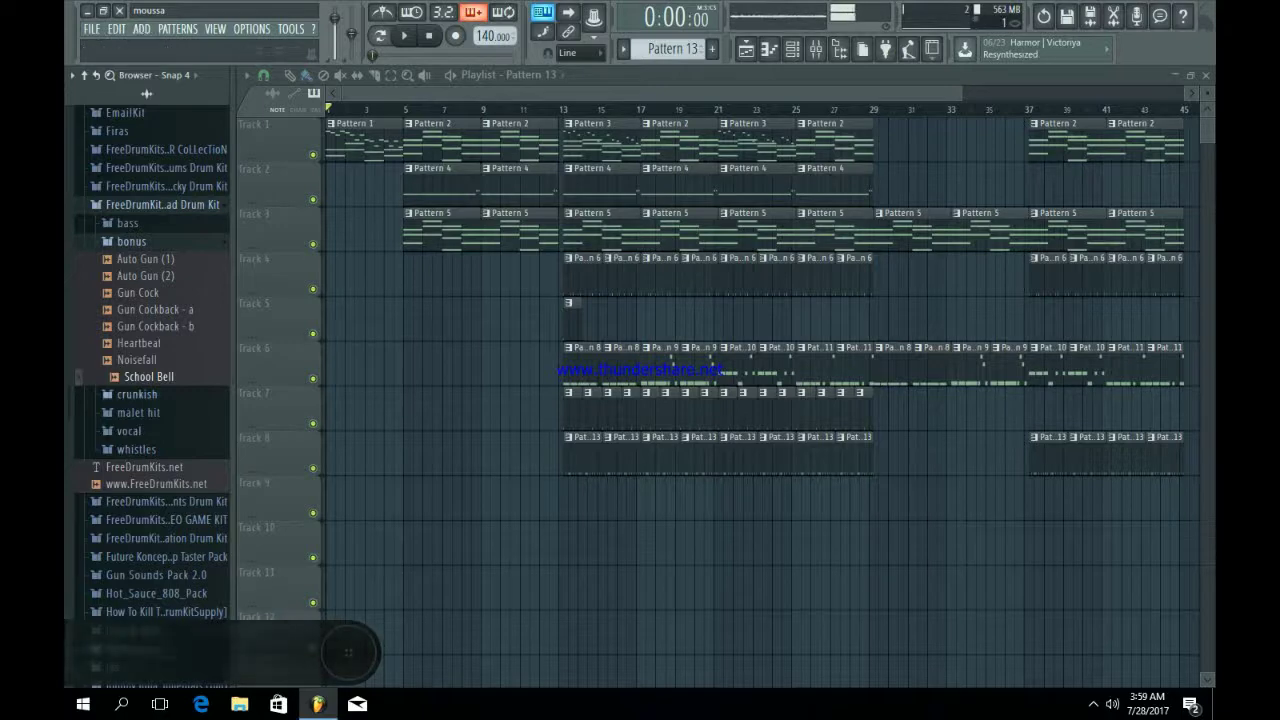
right_click(162, 370)
click(205, 392)
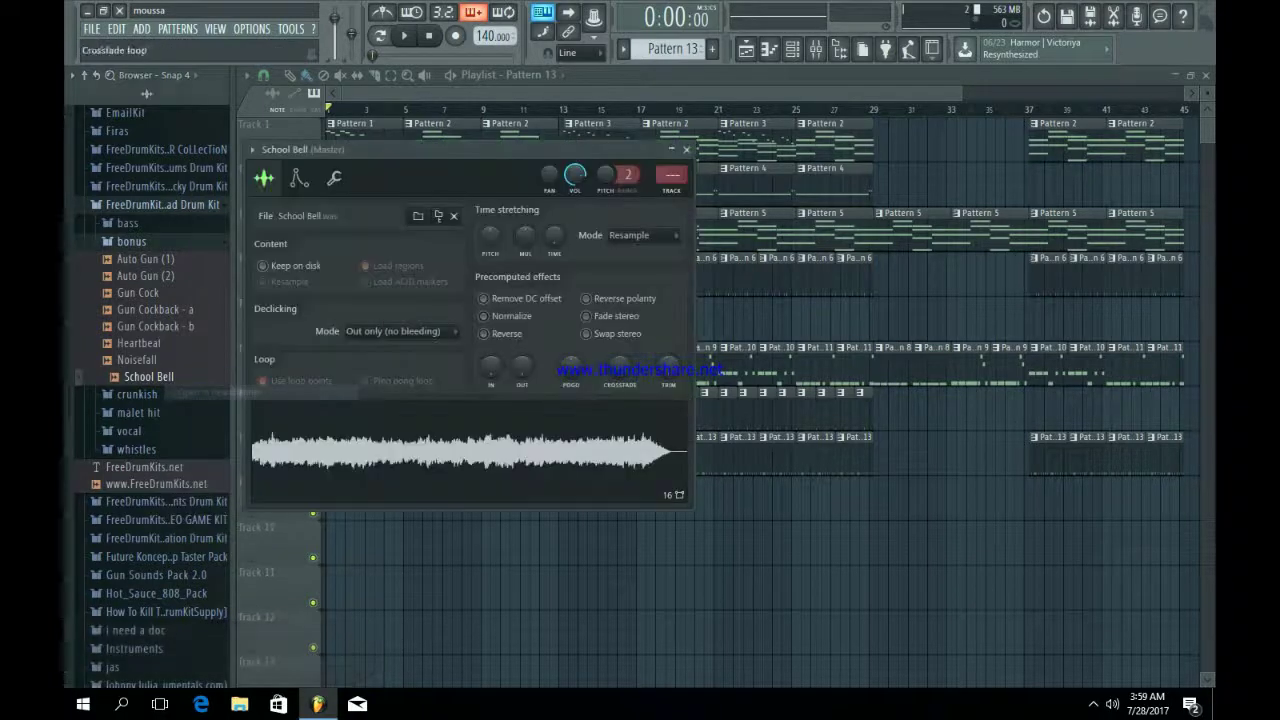
click(686, 149)
In Pattern 14, enable School Bell's volume envelope with hold at maximum and decay, sustain and release at minimum, previewing it on A4.
key(F6)
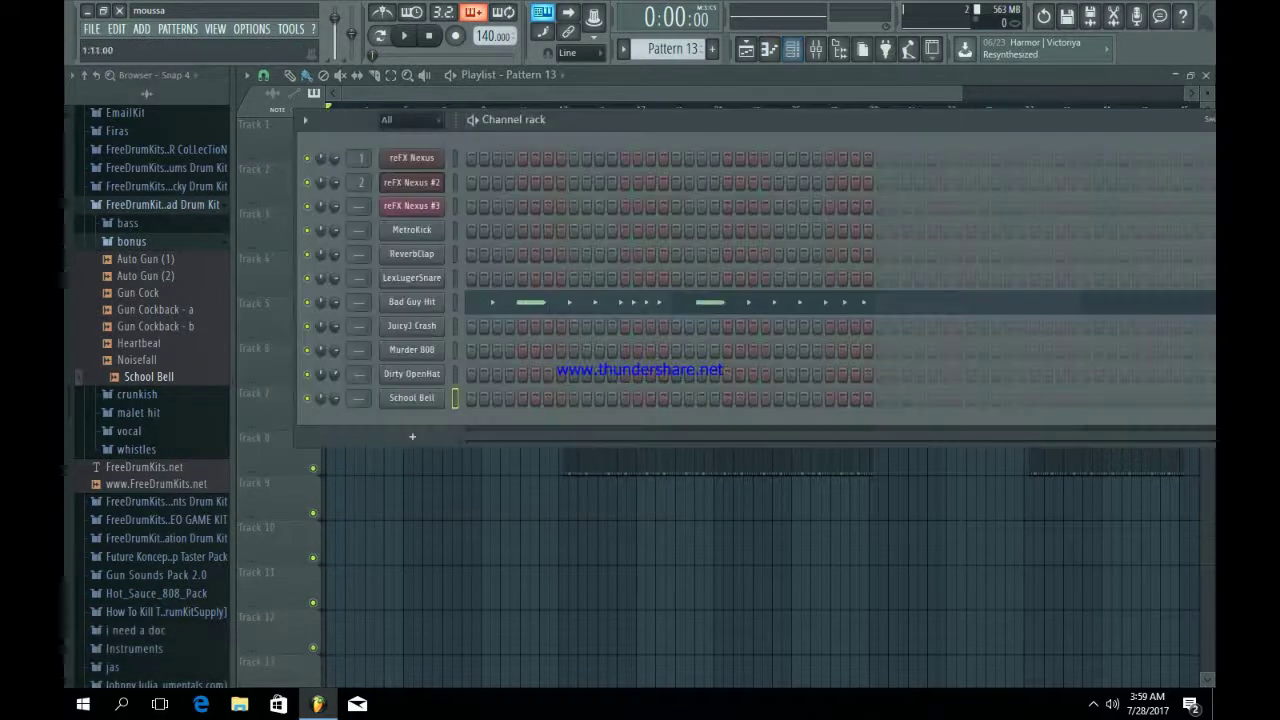
click(411, 397)
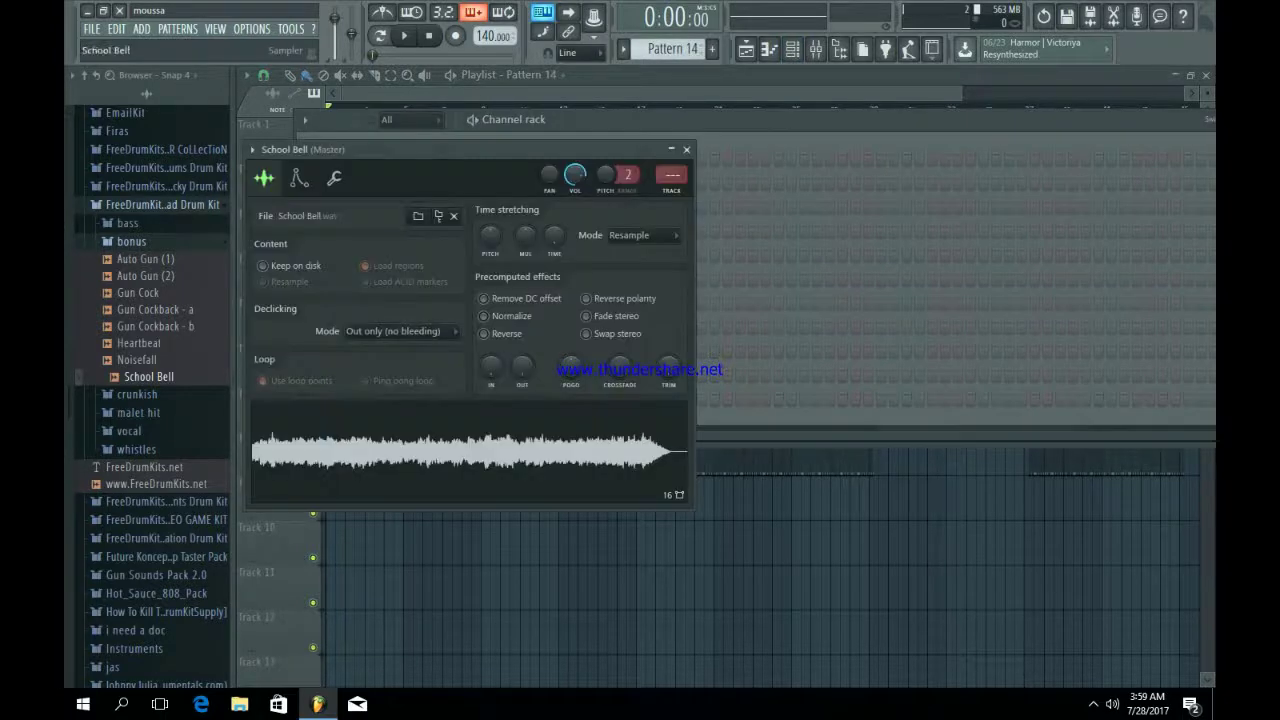
click(298, 178)
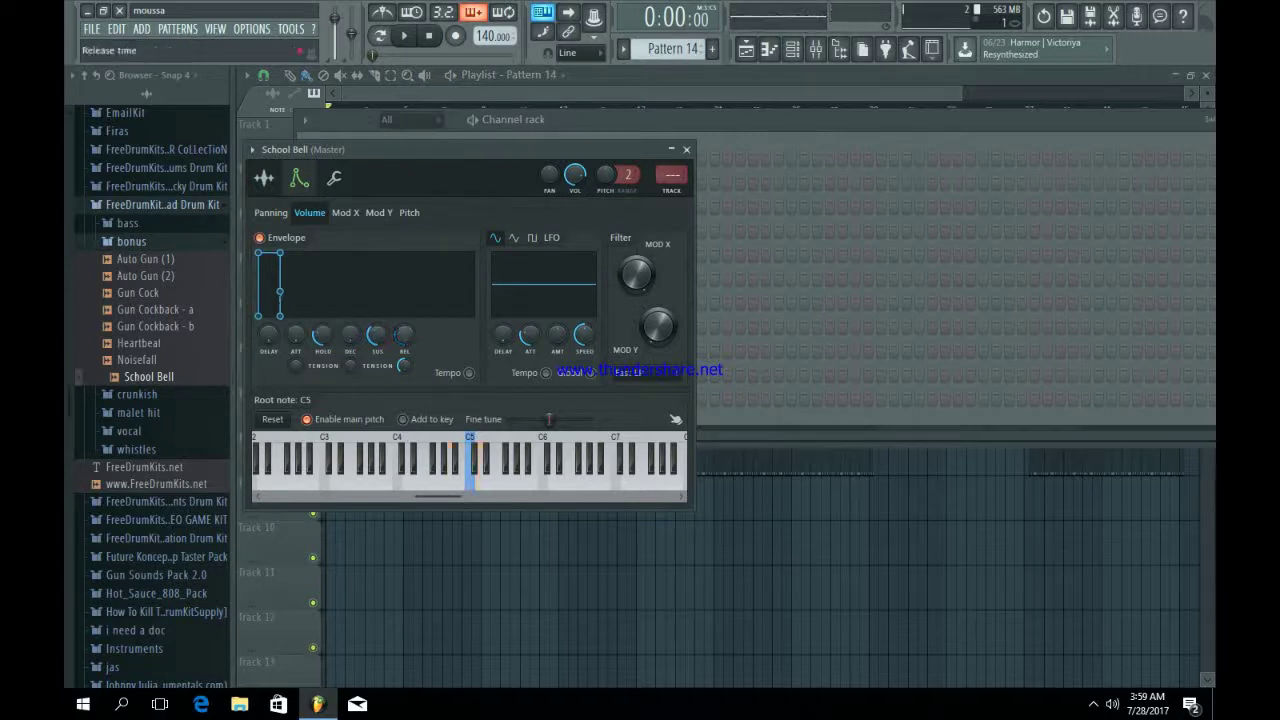
click(449, 481)
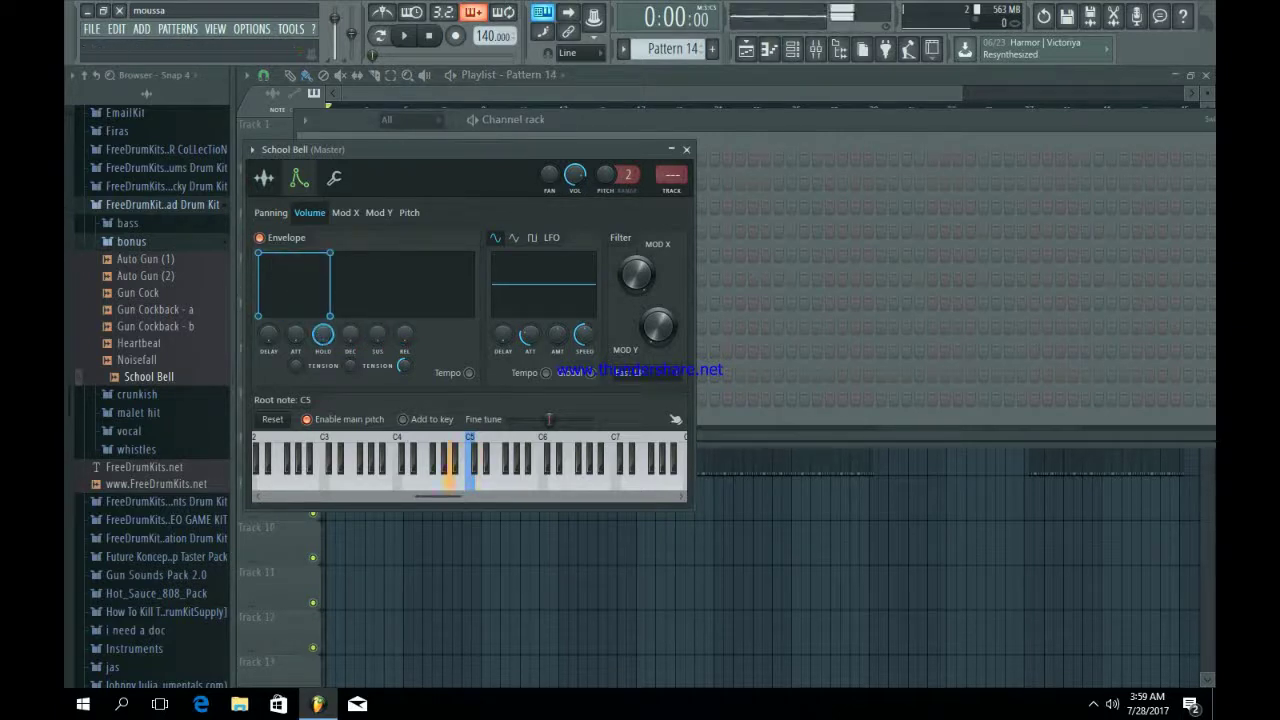
click(686, 149)
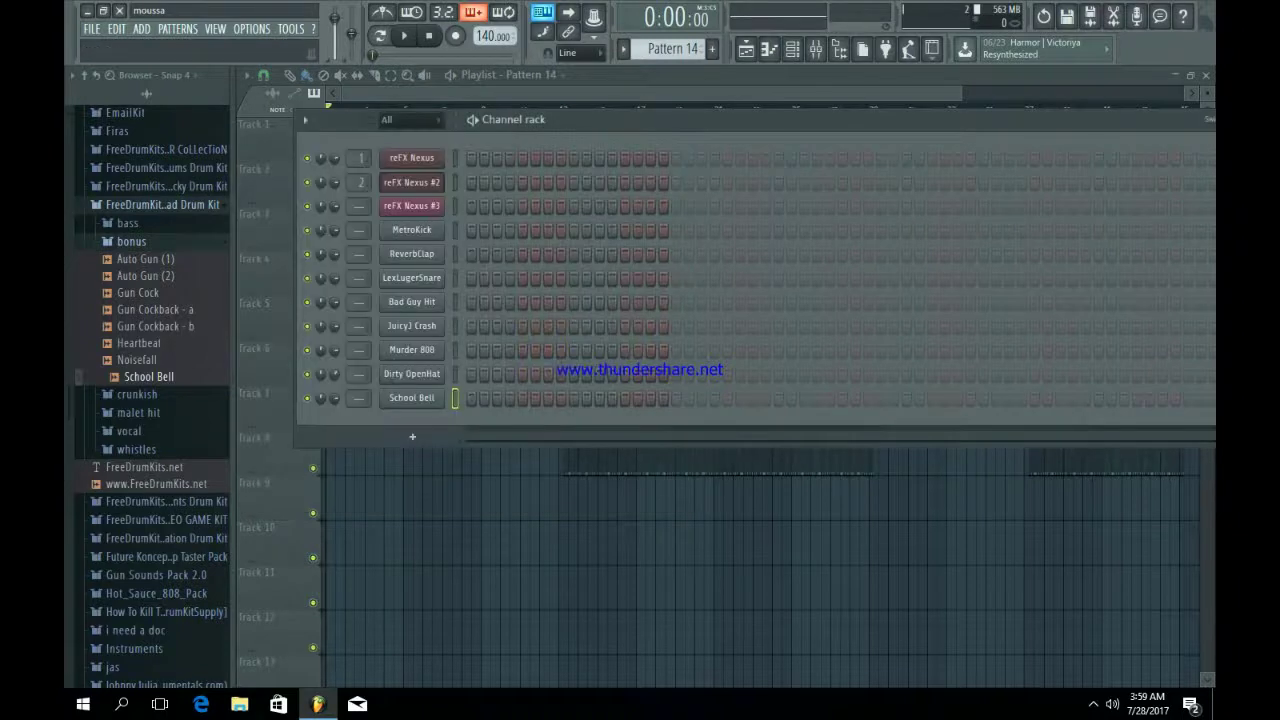
Draw a one-beat A4 note at the start of School Bell's piano roll in Pattern 14 and play it.
right_click(425, 391)
click(460, 397)
click(264, 405)
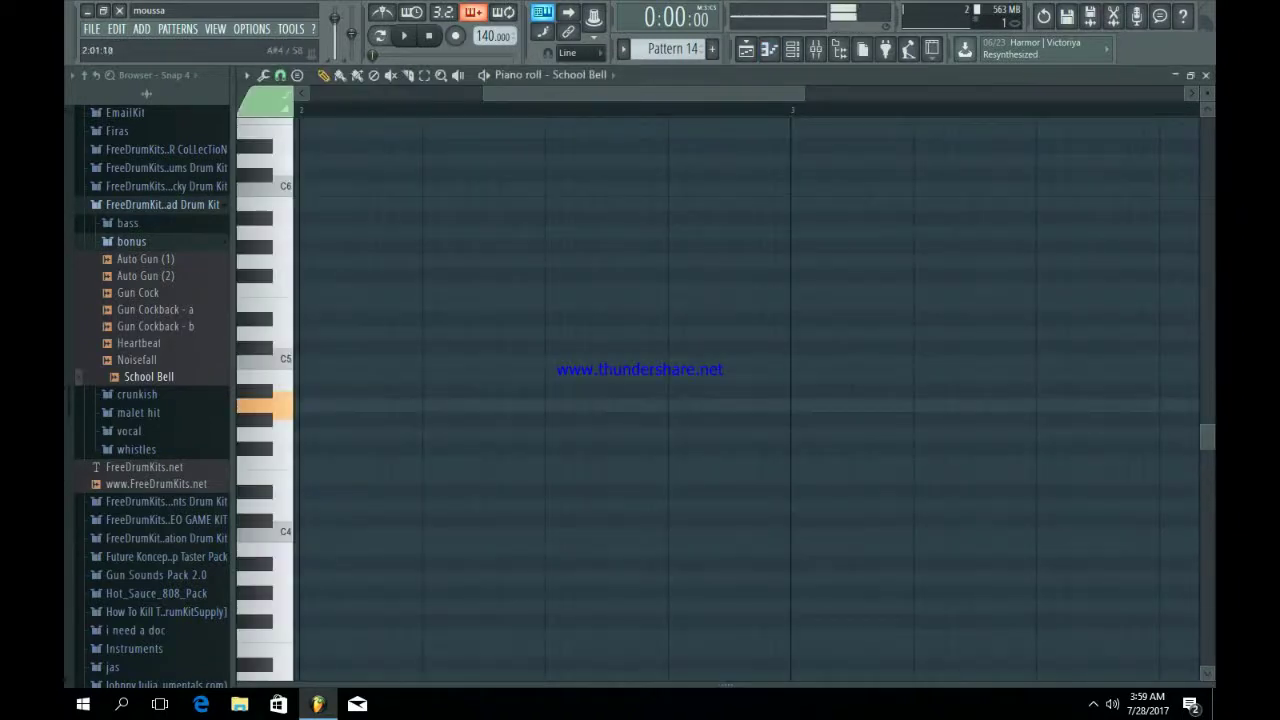
drag(510, 94, 326, 94)
key(n)
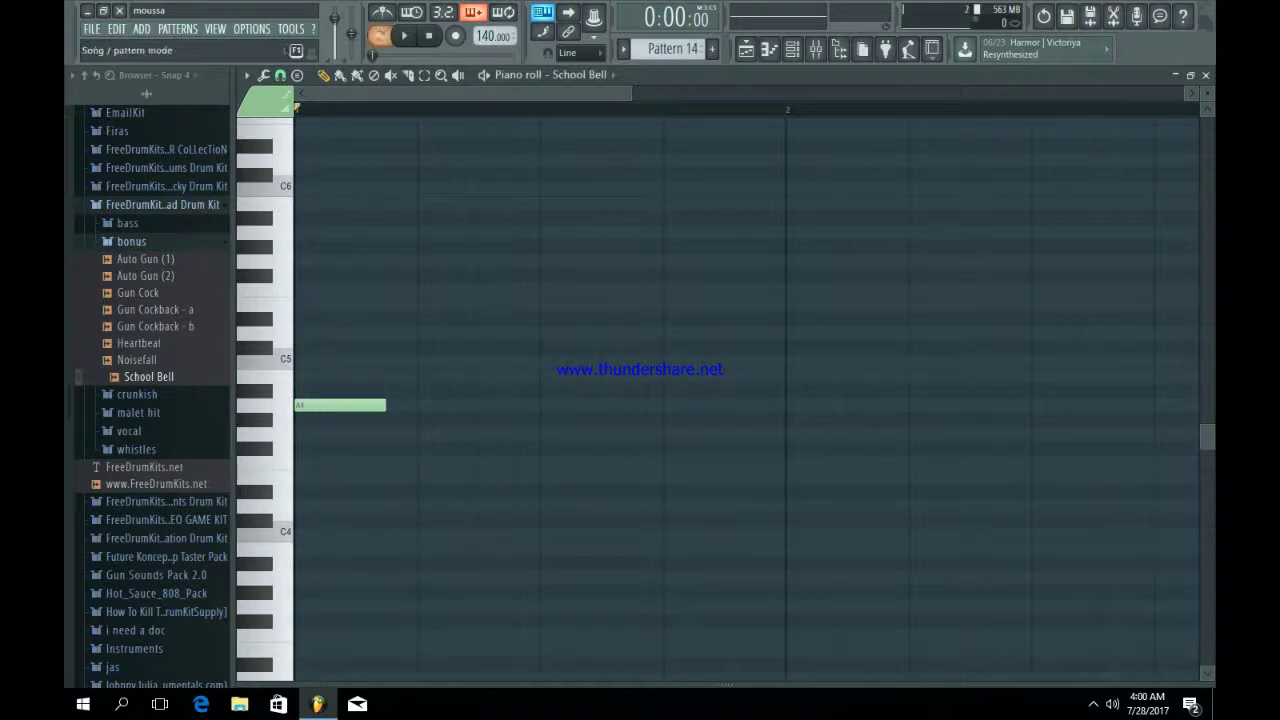
key(space)
key(space)
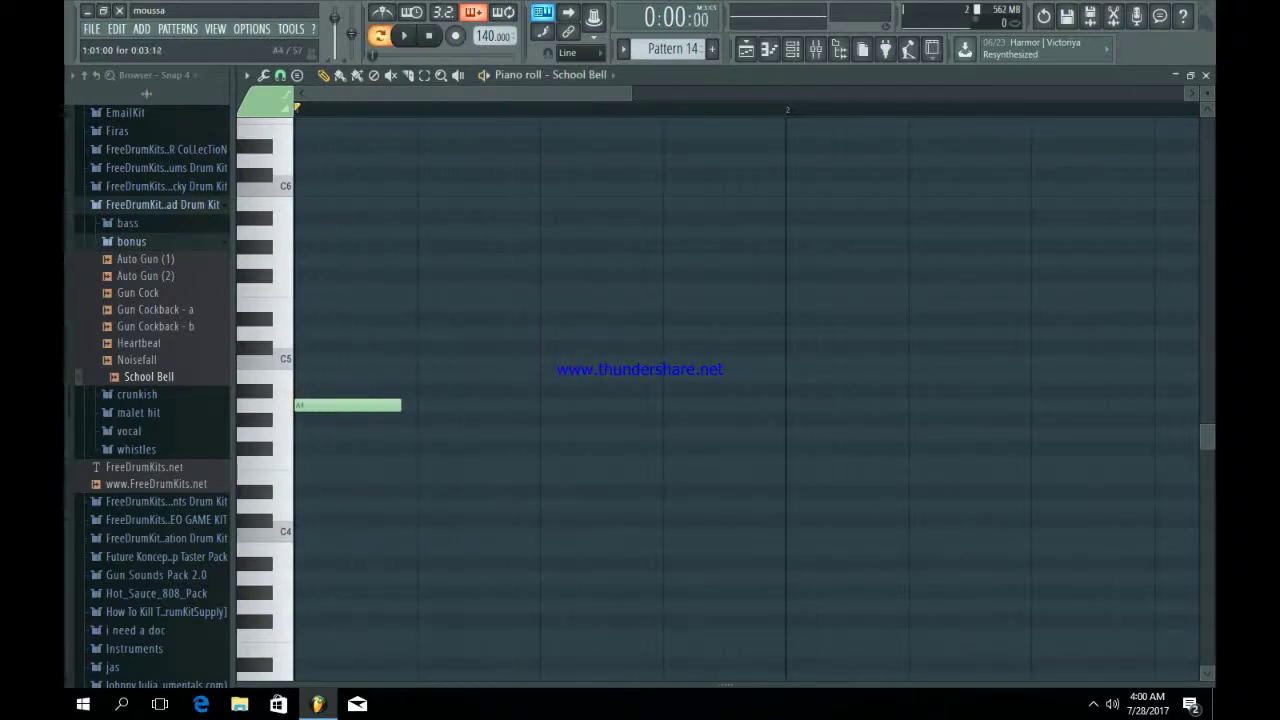
key(space)
key(space)
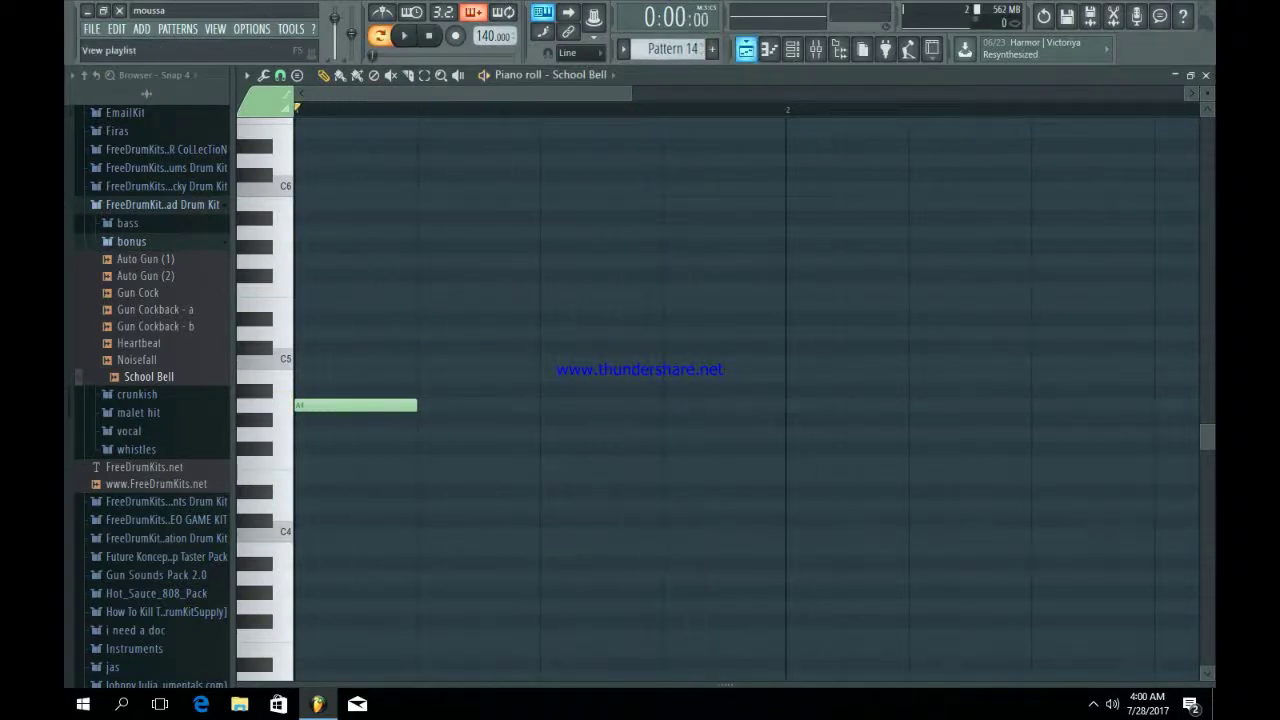
key(space)
key(space)
Place Pattern 14 clips on Track 5 just before the drums at bar 13, and at bars 17 and 25.
click(746, 48)
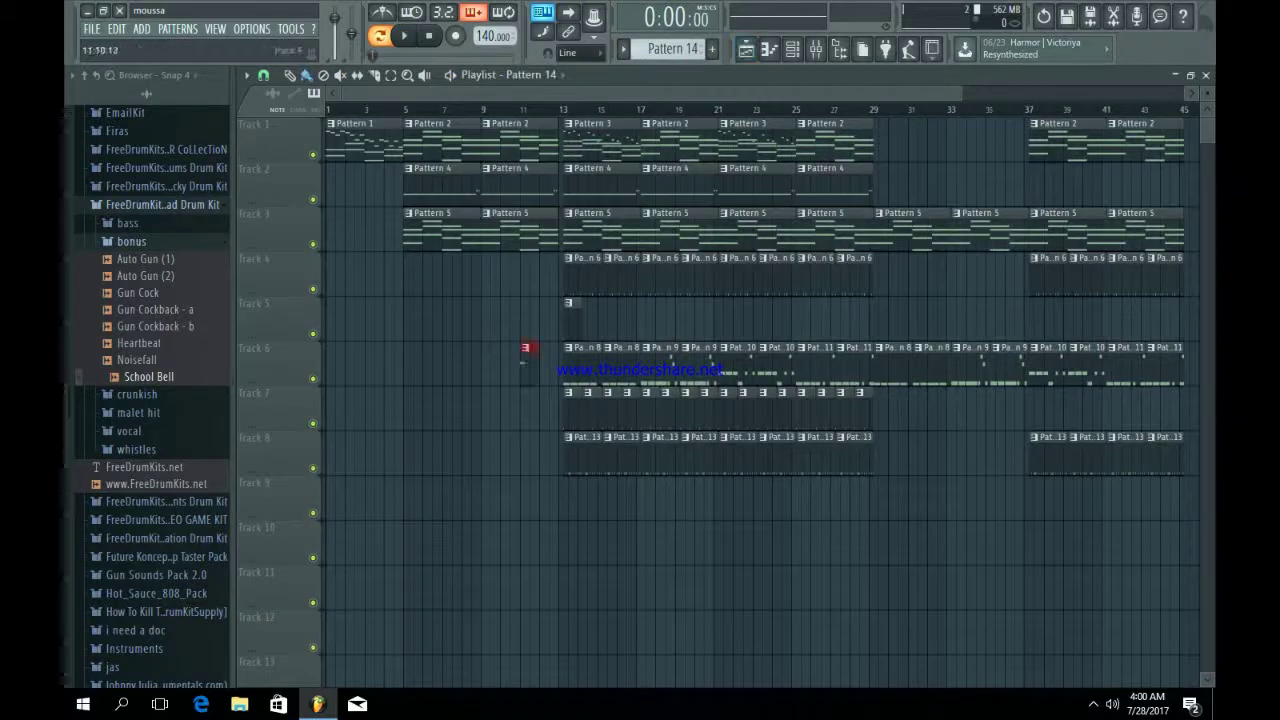
drag(527, 352, 546, 352)
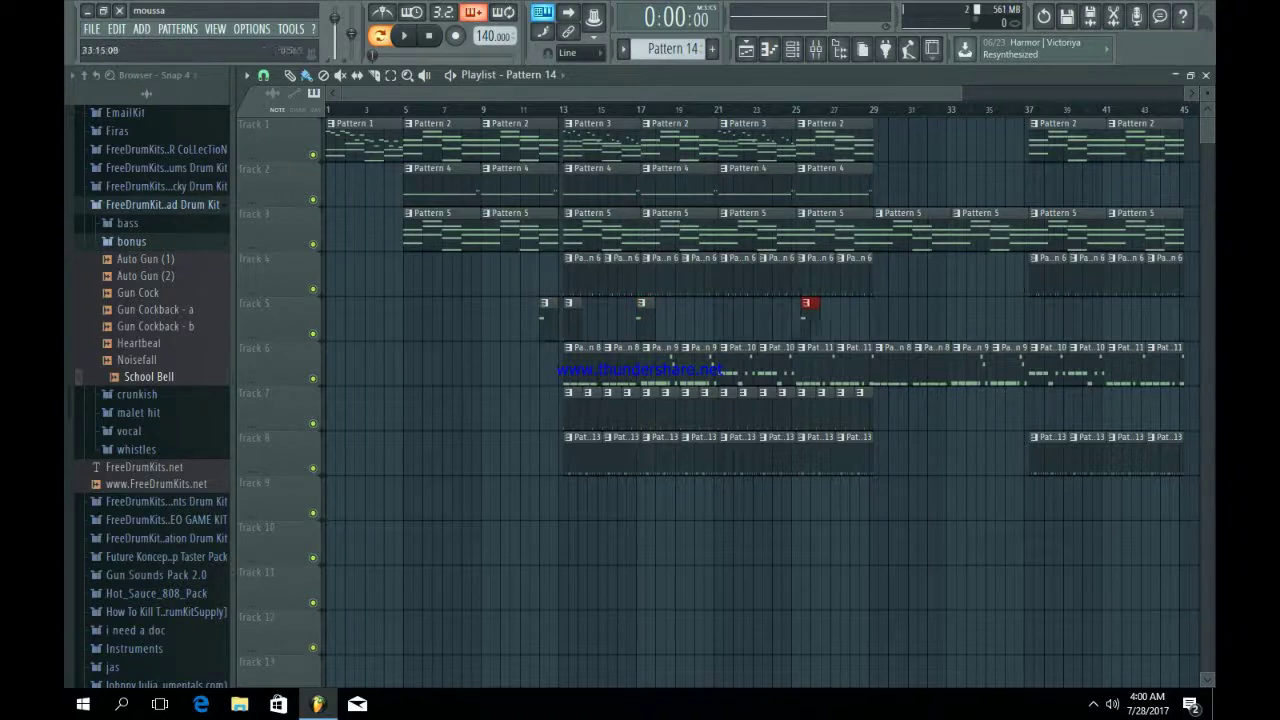
Place Pattern 7 clips on Track 5 at bars 29 and 37, with a Pattern 14 clip at bar 33.
drag(961, 93, 817, 93)
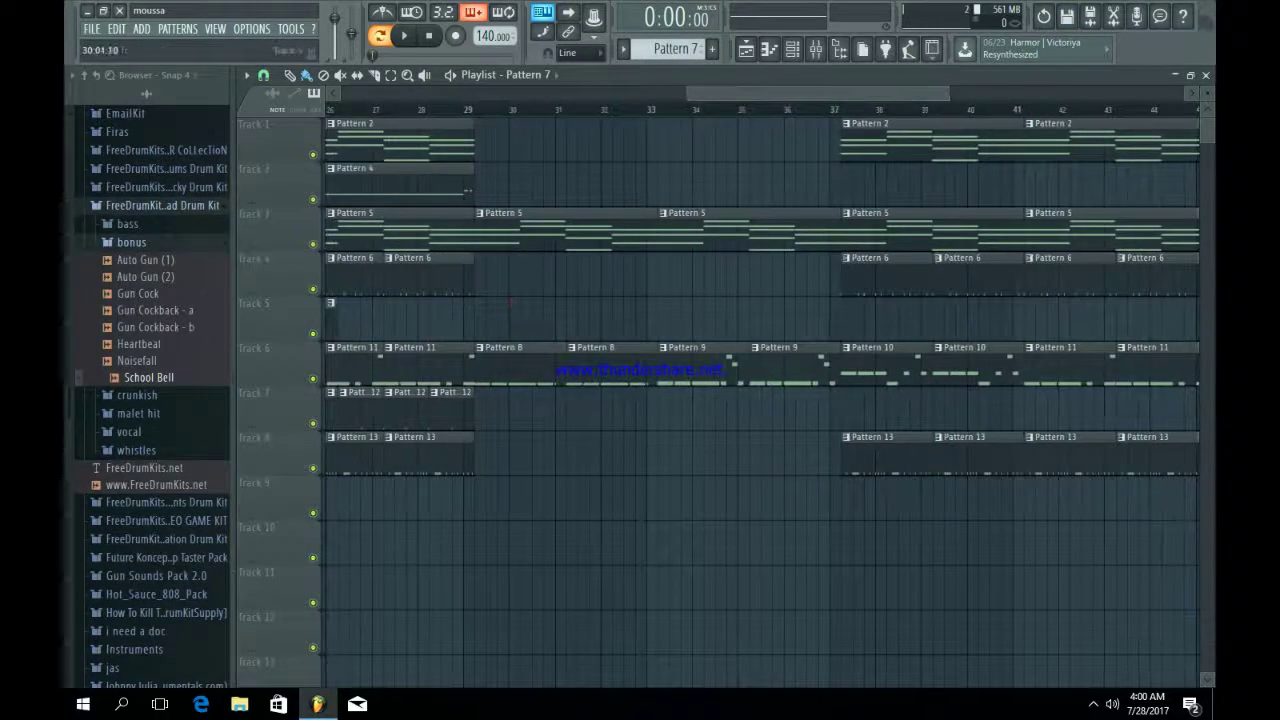
drag(507, 318, 876, 318)
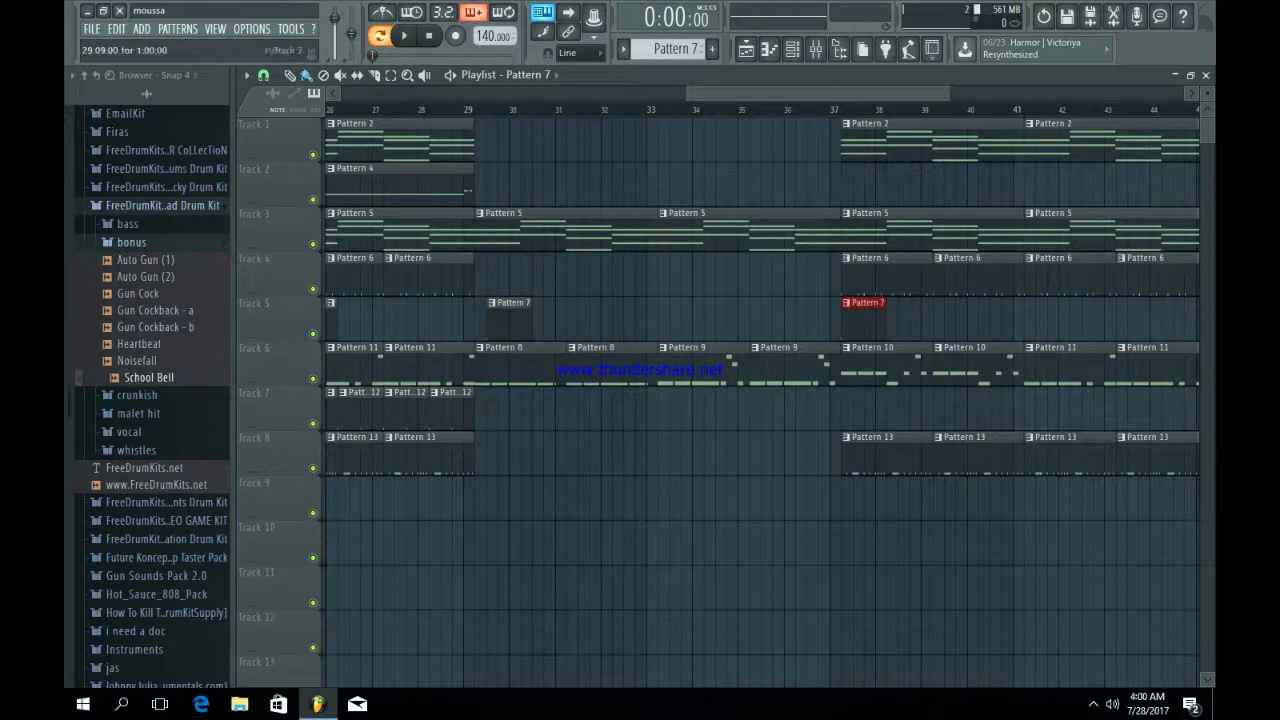
drag(732, 93, 660, 93)
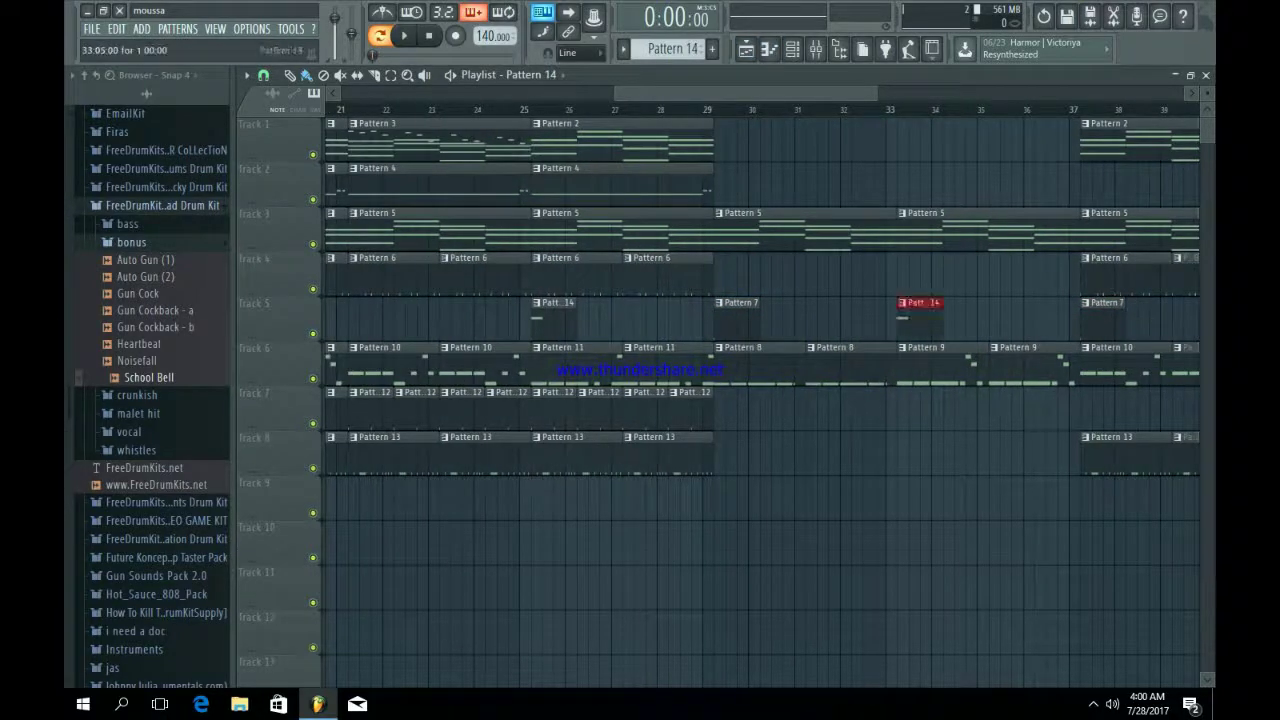
Make the Pattern 14 clip at bar 33 unique and add a two-step A4 School Bell note on step 13.
click(902, 303)
click(938, 408)
double_click(916, 317)
drag(502, 93, 946, 93)
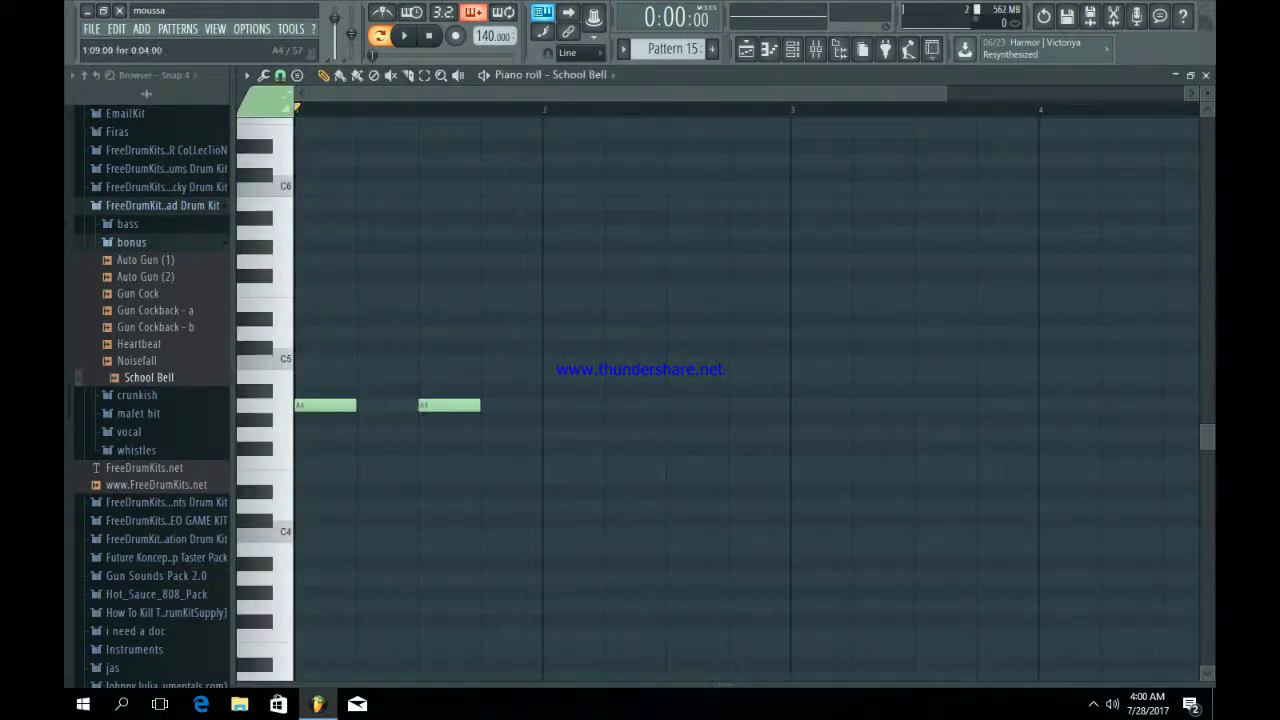
key(space)
mouse_move(478, 405)
mouse_down()
mouse_move(448, 412)
mouse_move(495, 406)
mouse_up()
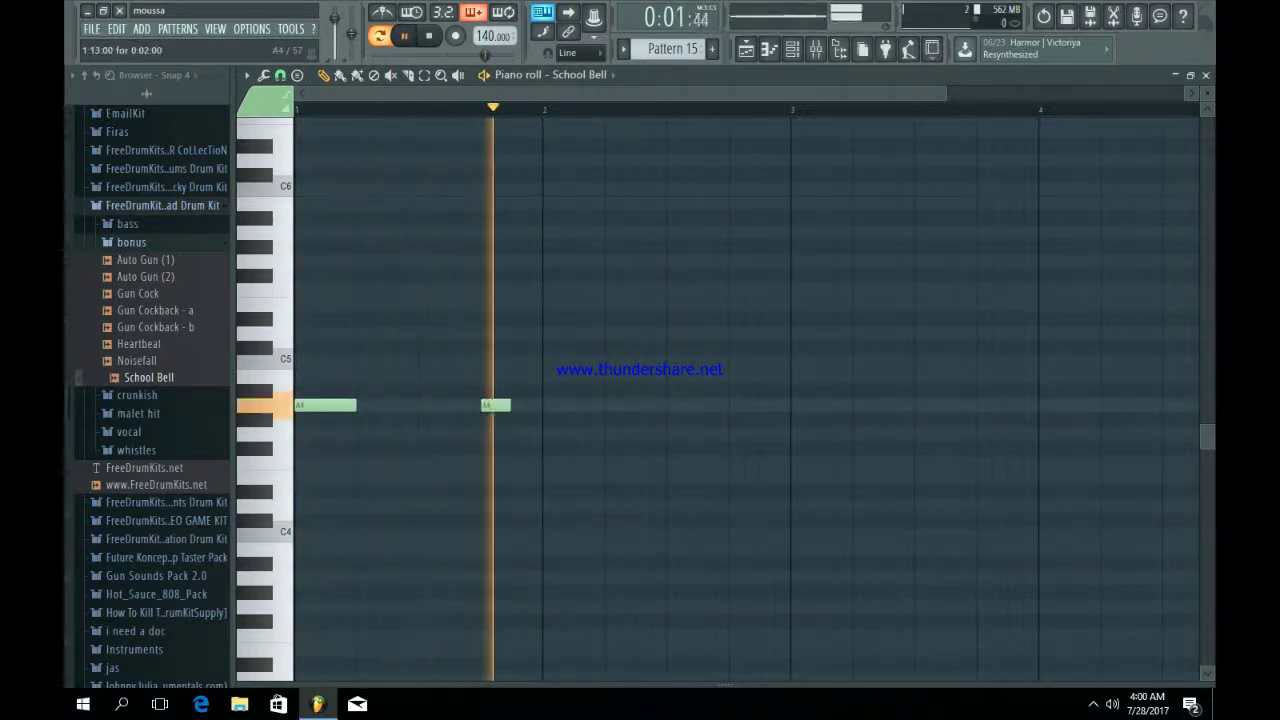
Place a Pattern 15 clip on Track 5 at bar 41 and play the whole arrangement from the start.
click(746, 48)
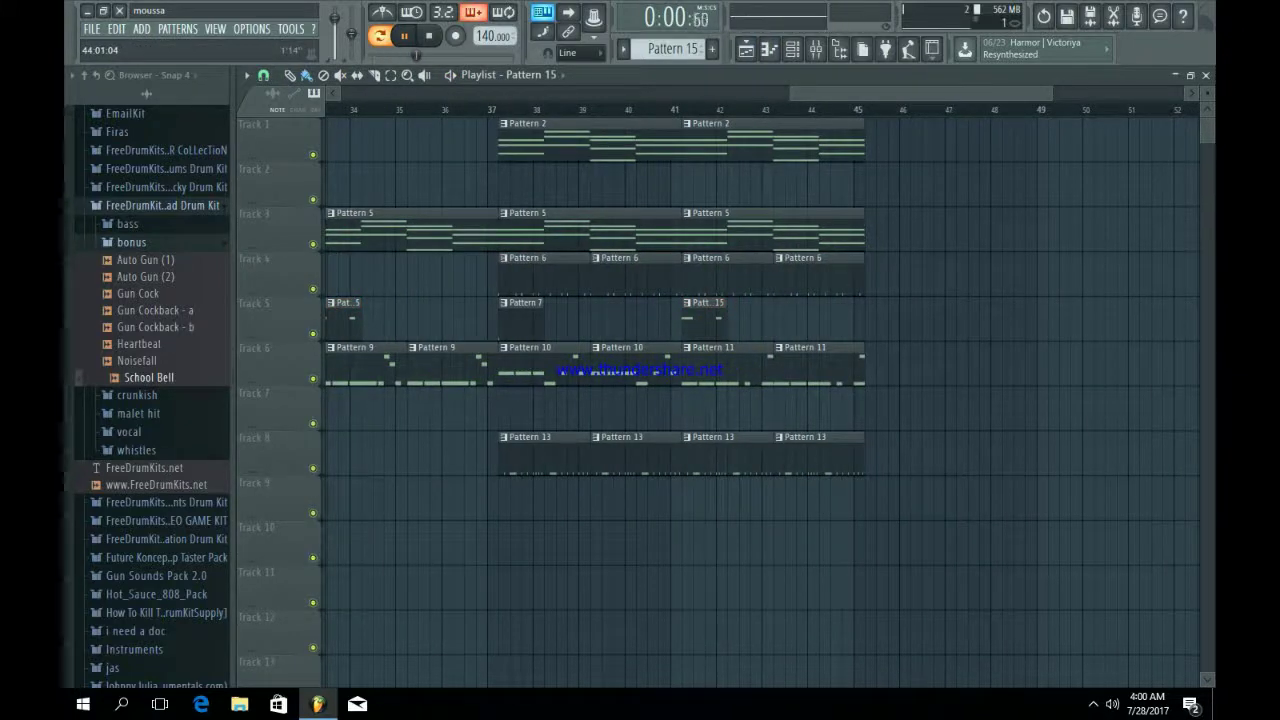
drag(791, 93, 343, 93)
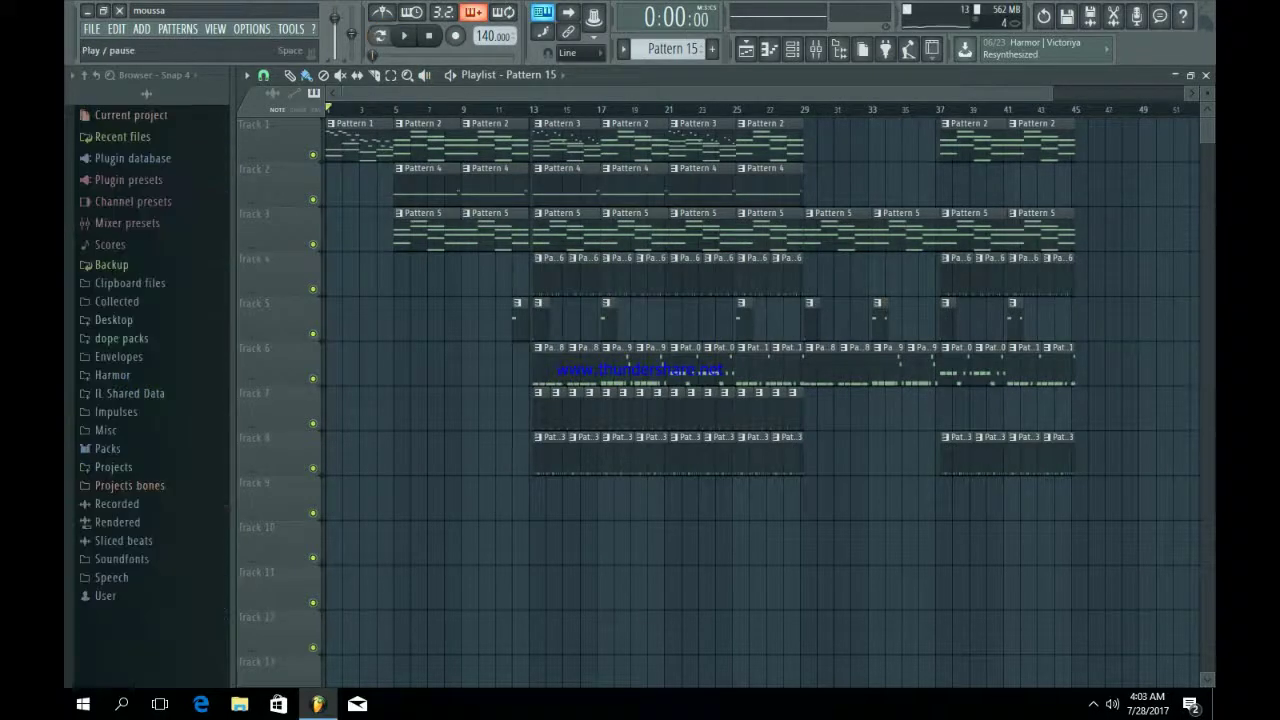
key(space)
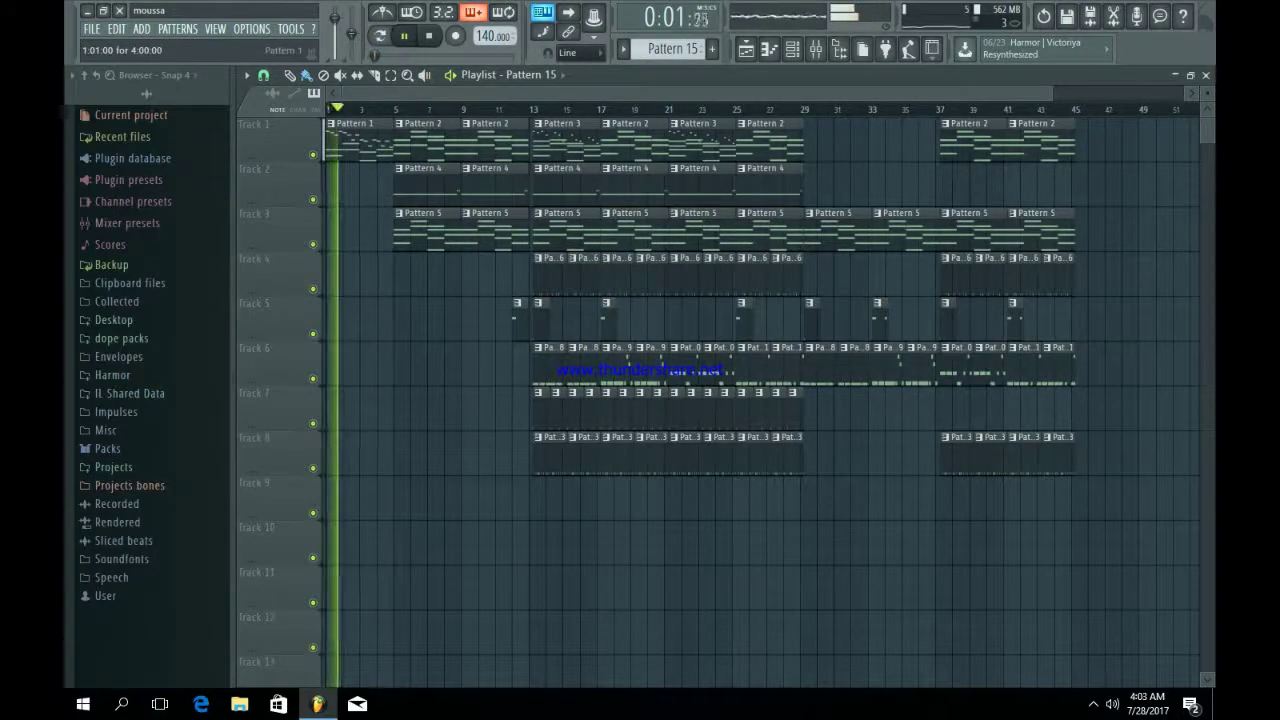